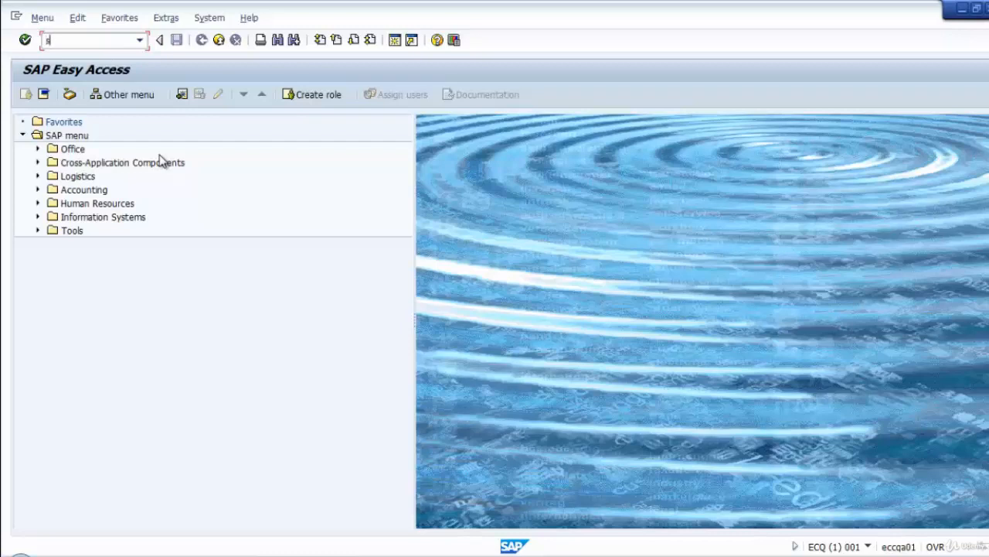
# Step: Open the client table with transaction scc4 in change mode and start a new client entry
pyautogui.write('cc4')
pyautogui.press('Return')
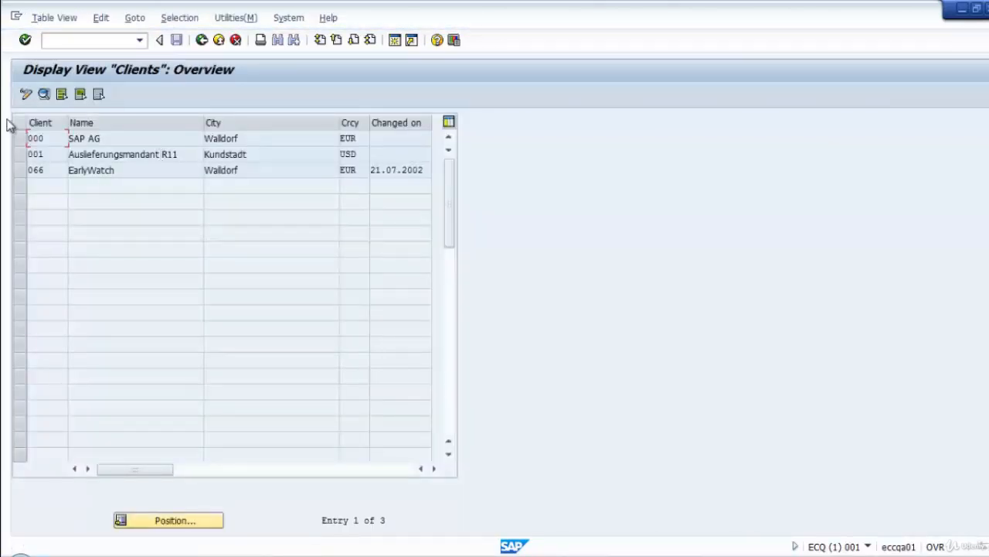
pyautogui.click(25, 95)
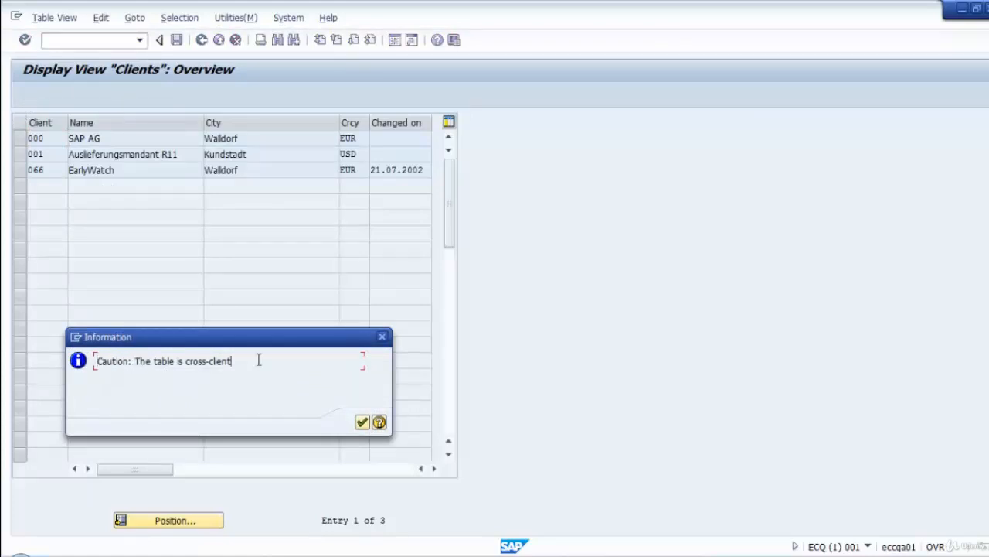
pyautogui.click(361, 421)
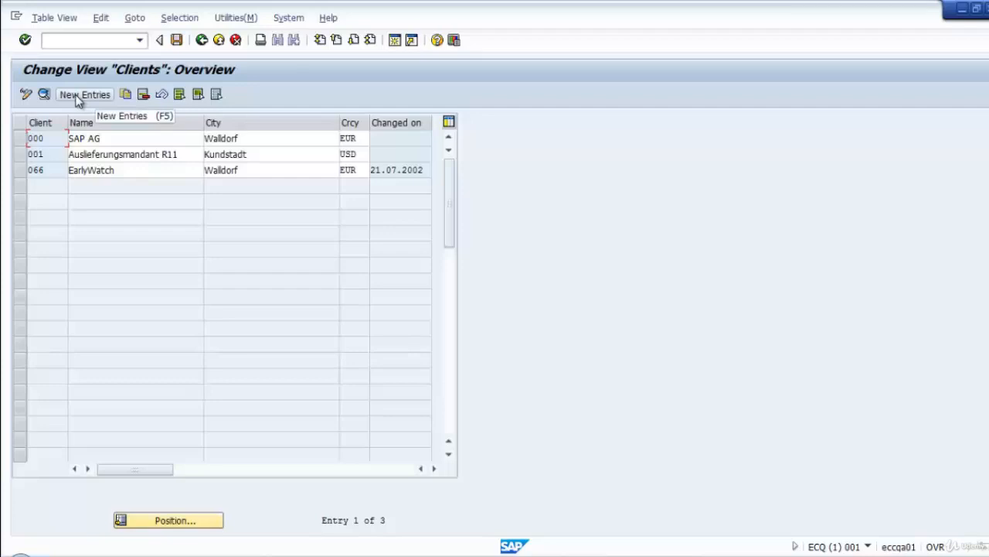
pyautogui.click(78, 101)
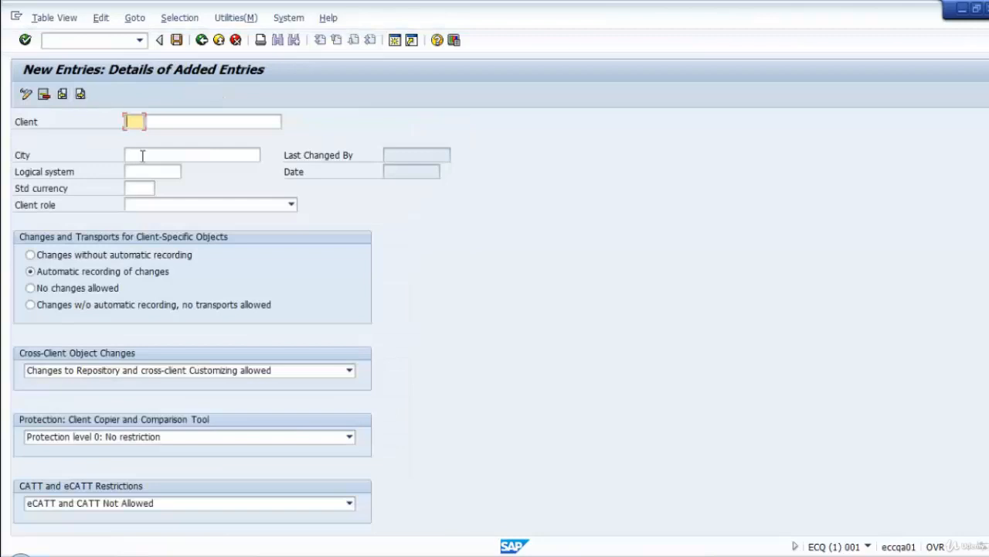
# Step: Set the new entry's client number to 101, its name to Production Client and its city to New York City
pyautogui.write('101')
pyautogui.press('Tab')
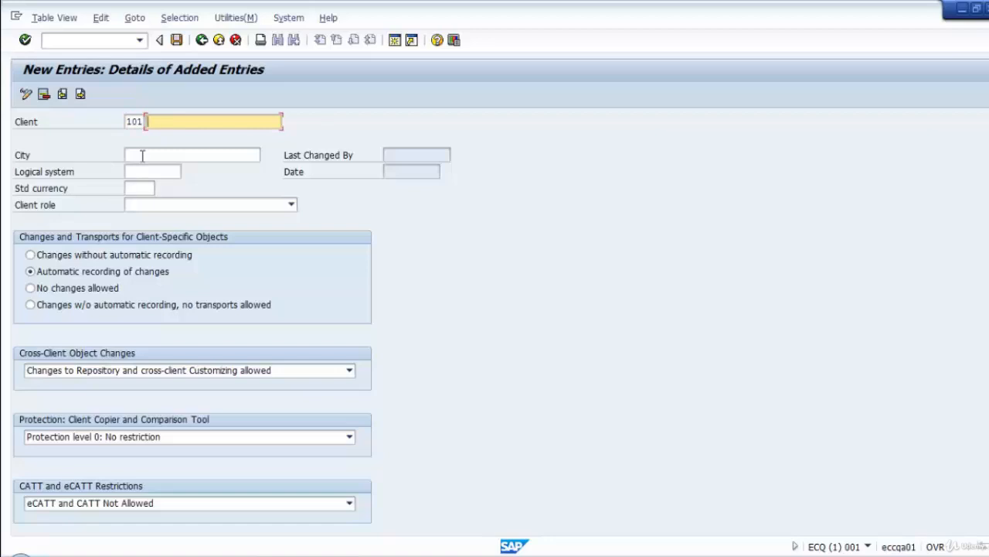
pyautogui.write('Production Client')
pyautogui.click(143, 156)
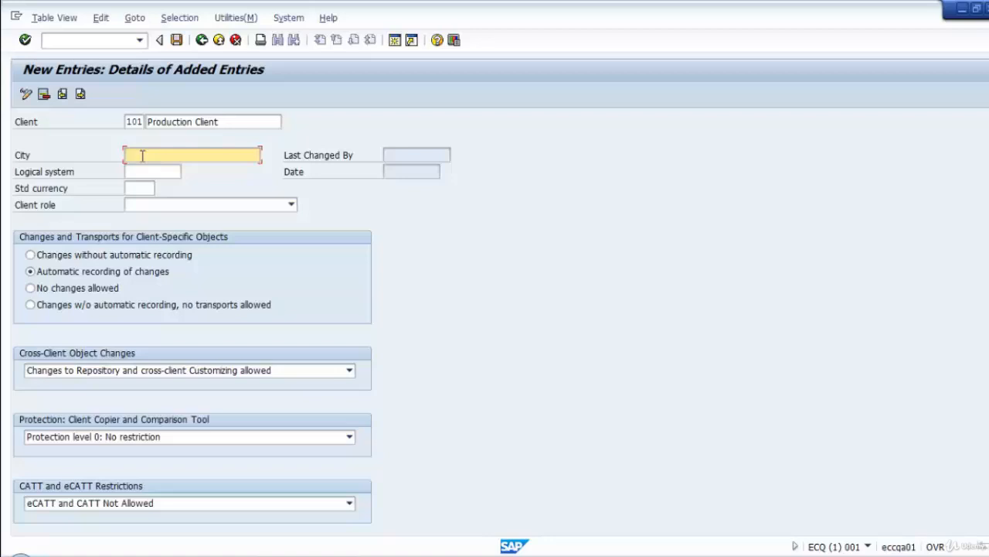
pyautogui.write('Ne')
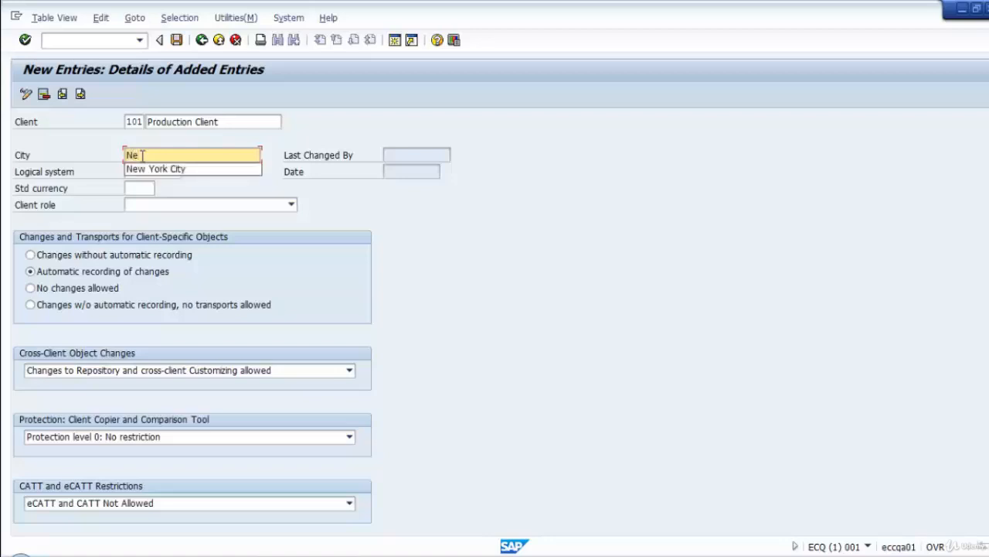
pyautogui.press('Down')
pyautogui.press('Return')
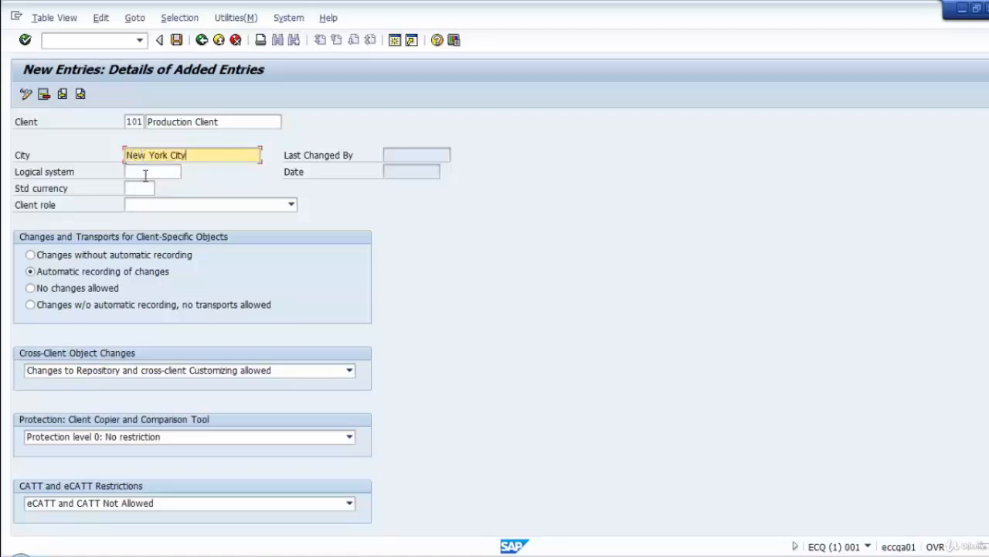
pyautogui.click(149, 176)
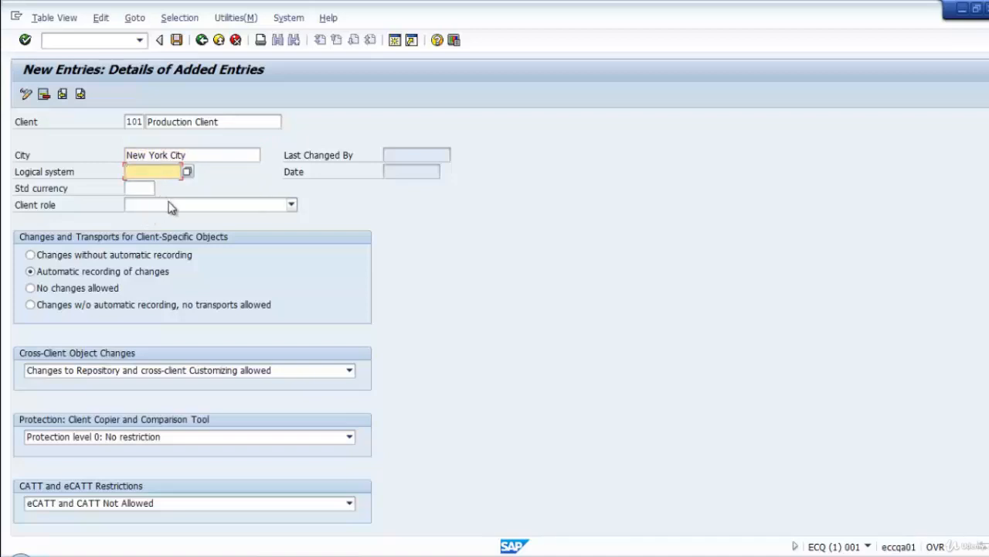
pyautogui.click(288, 204)
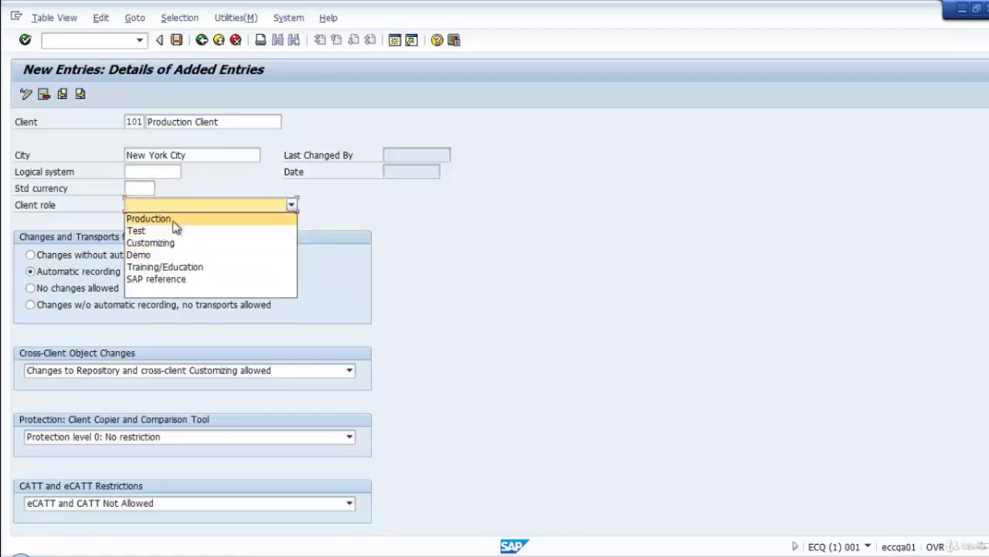
pyautogui.click(350, 199)
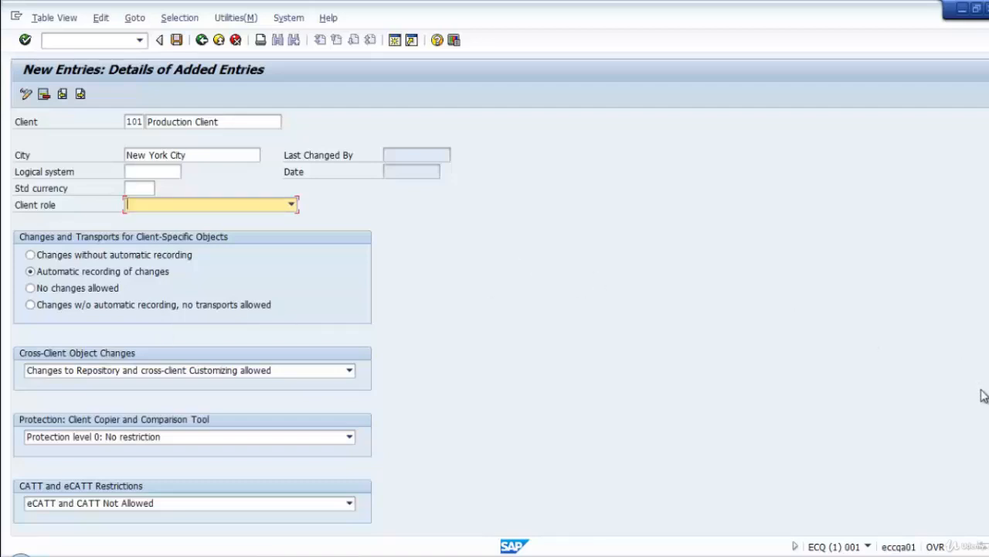
pyautogui.scroll(-2, 494, 309)
pyautogui.scroll(2, 495, 309)
# Step: Save the new client entry and return to the SAP Easy Access screen
pyautogui.click(177, 44)
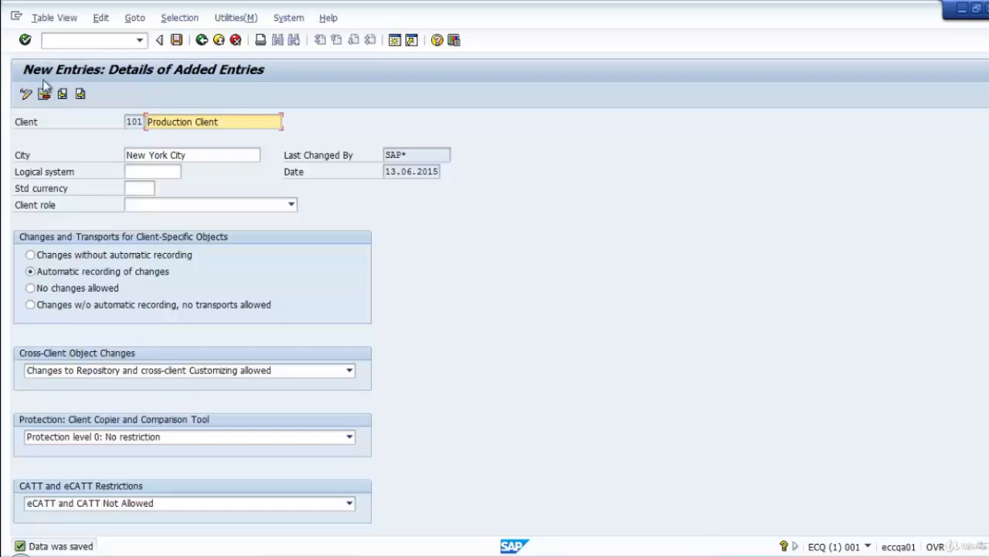
pyautogui.click(201, 40)
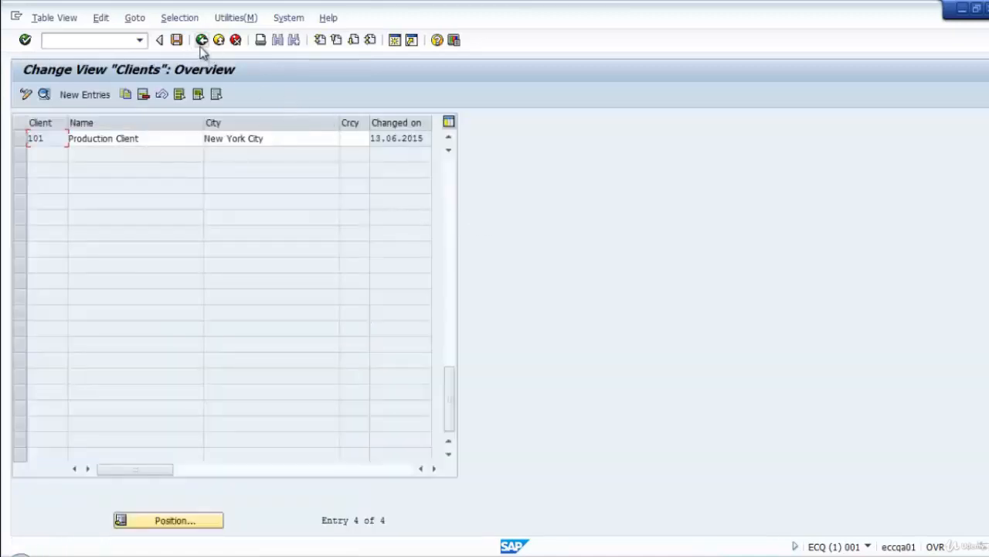
pyautogui.click(201, 42)
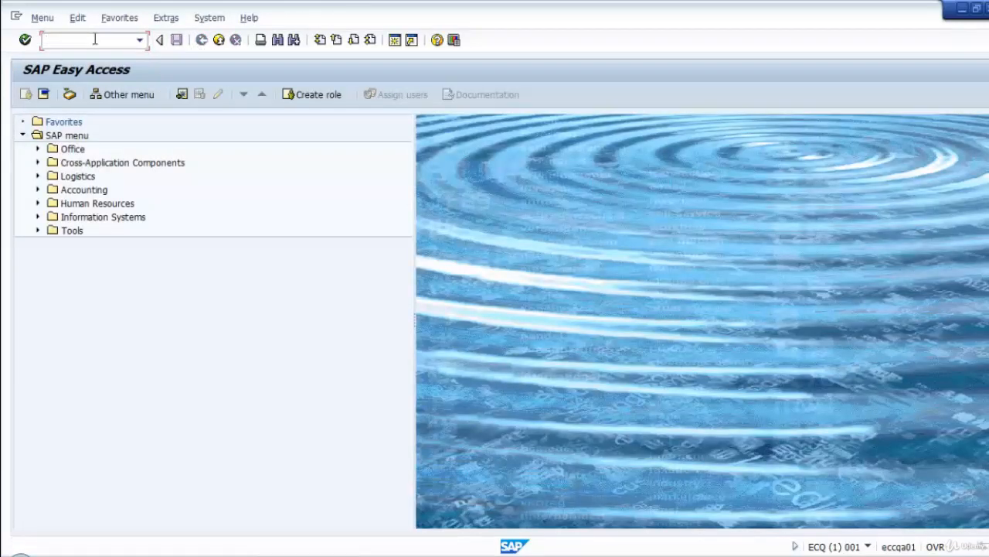
# Step: Open a new logon session to the 03 ECQ - SAP ECC DEV system from SAP Logon and set the client to 101
pyautogui.moveTo(340, 554)
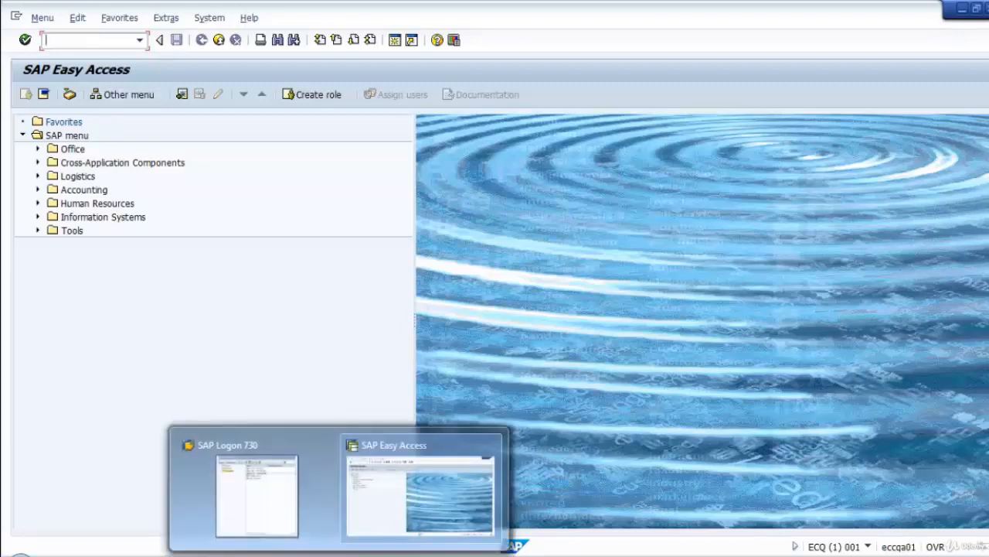
pyautogui.click(309, 514)
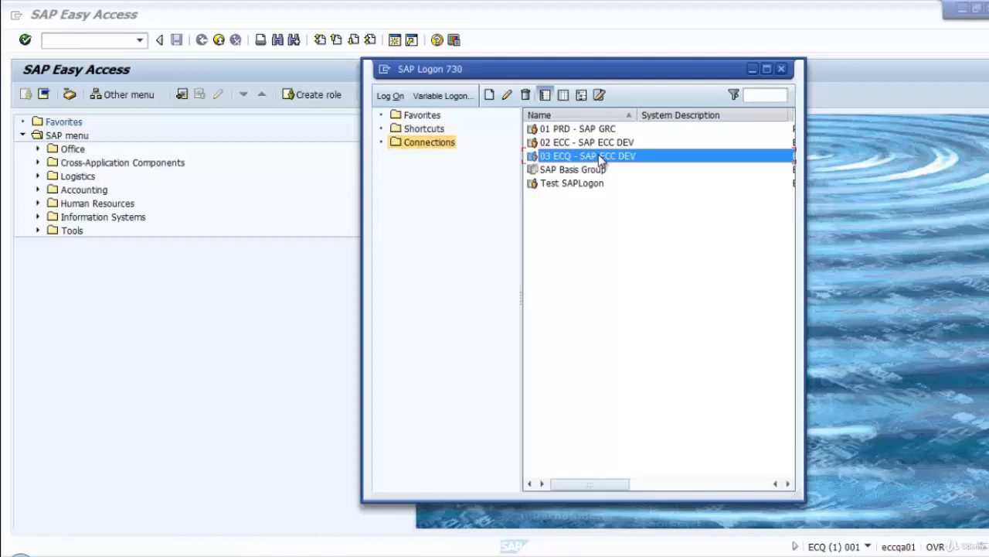
pyautogui.doubleClick(598, 155)
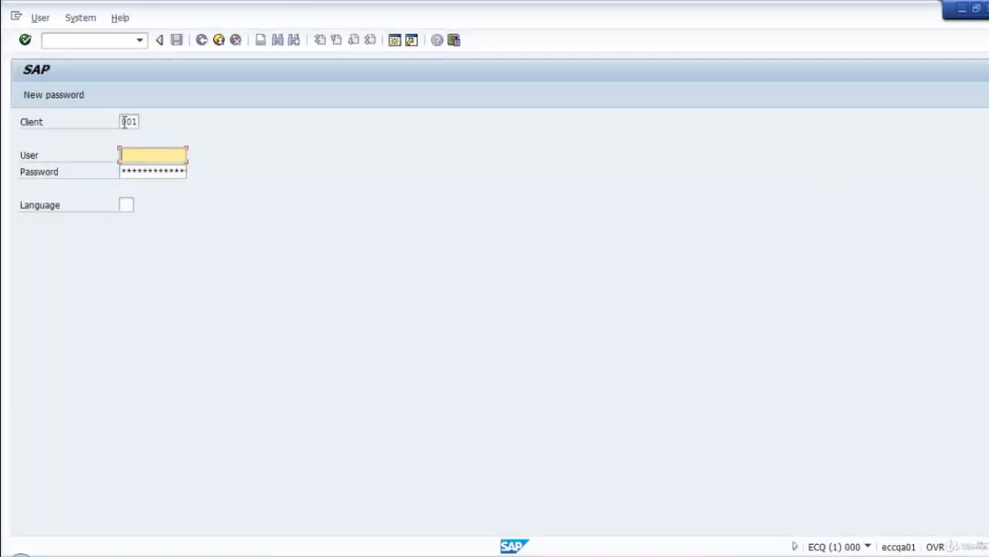
pyautogui.doubleClick(126, 121)
pyautogui.write('101')
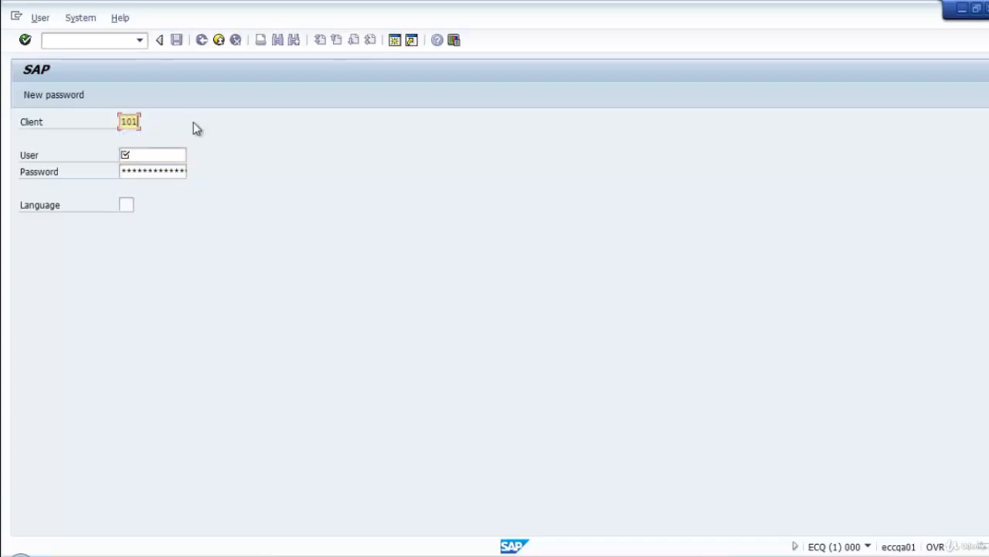
pyautogui.press('Tab')
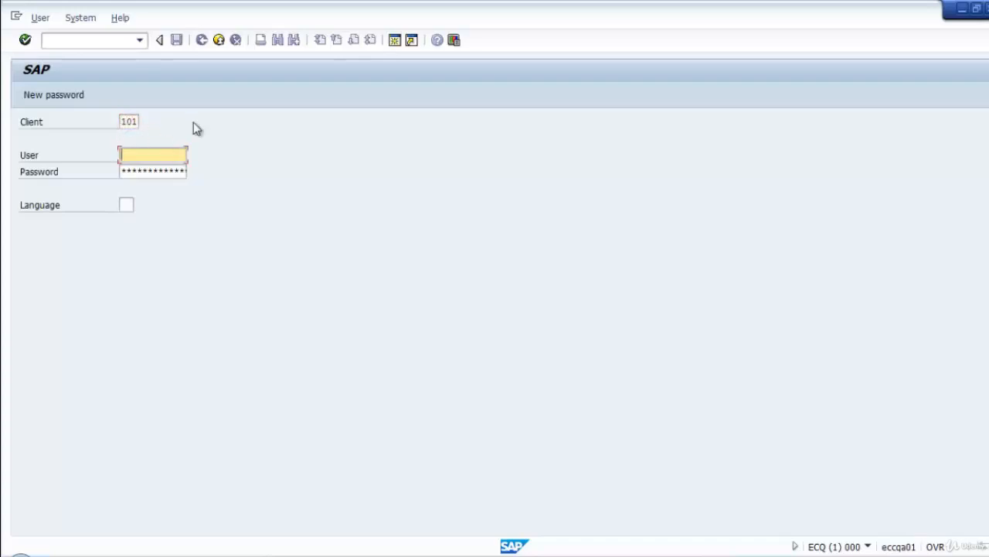
# Step: Log on to the new client as user sap* with the account password and close the copyright notice
pyautogui.write('s')
pyautogui.press('Return')
pyautogui.press('Tab')
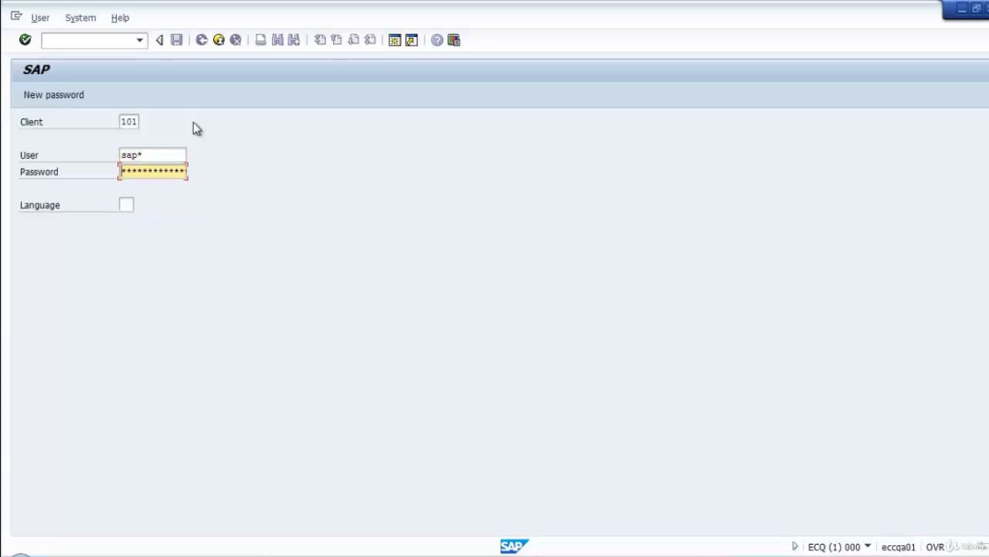
pyautogui.write('****')
pyautogui.press('Return')
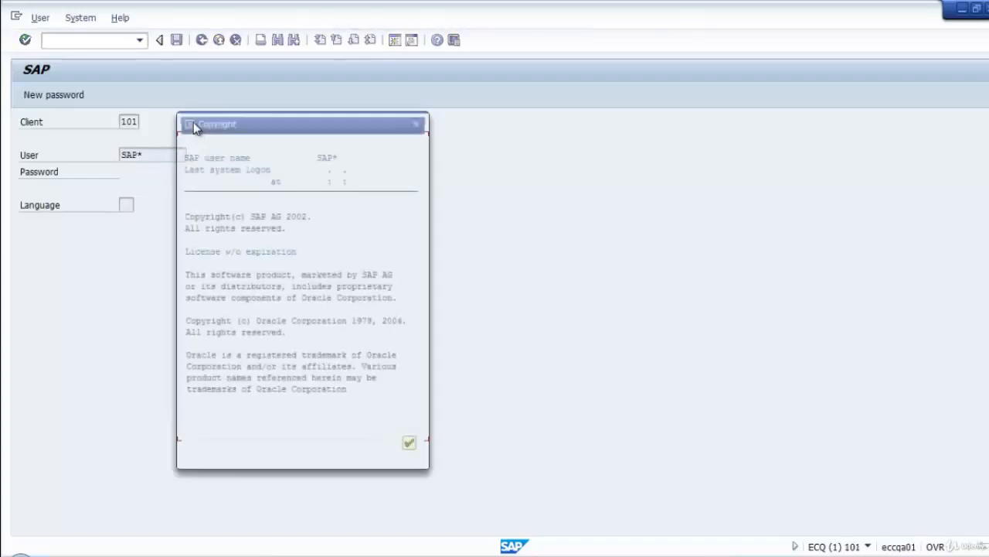
pyautogui.click(415, 455)
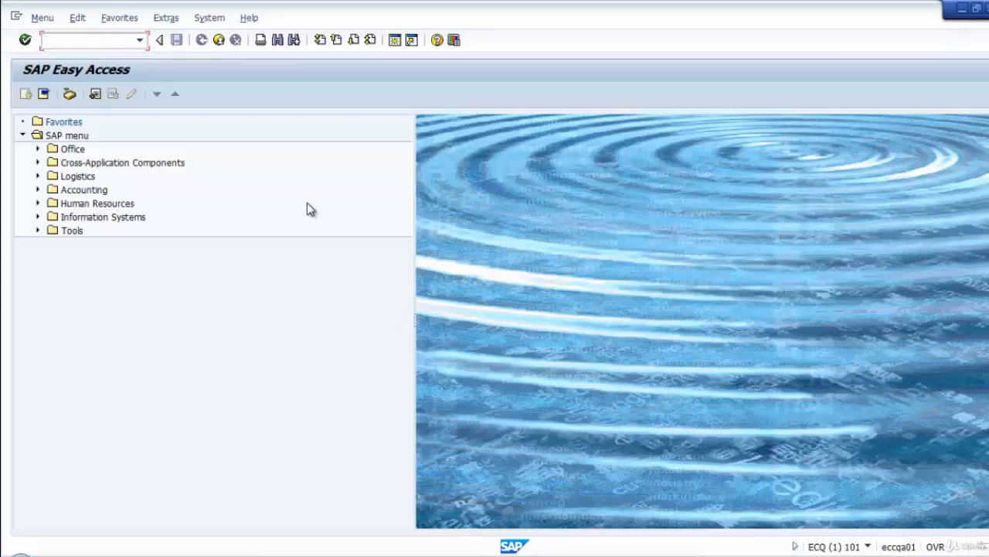
# Step: Open the client copy with transaction sccl, look through the available copy profiles, and leave without selecting one
pyautogui.write('sccl')
pyautogui.press('Return')
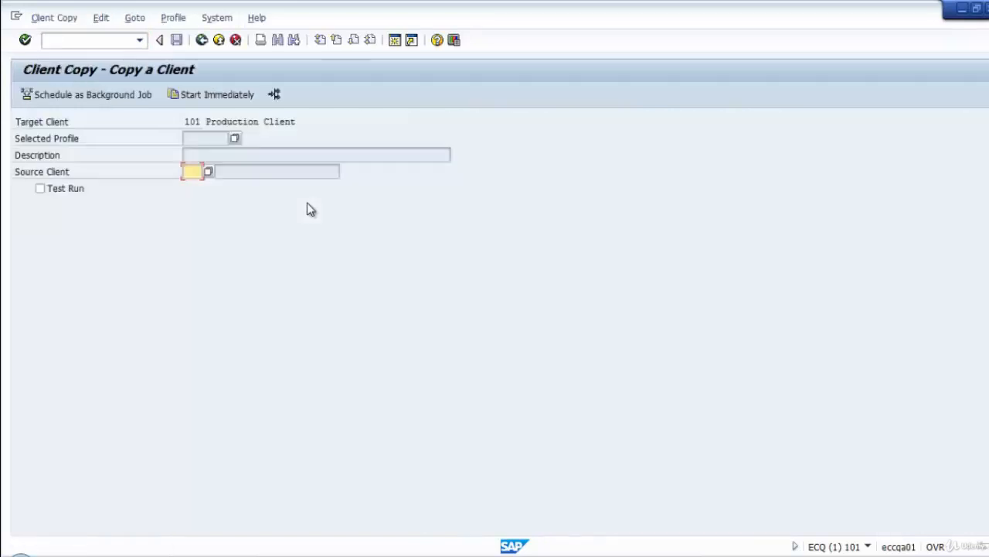
pyautogui.click(209, 138)
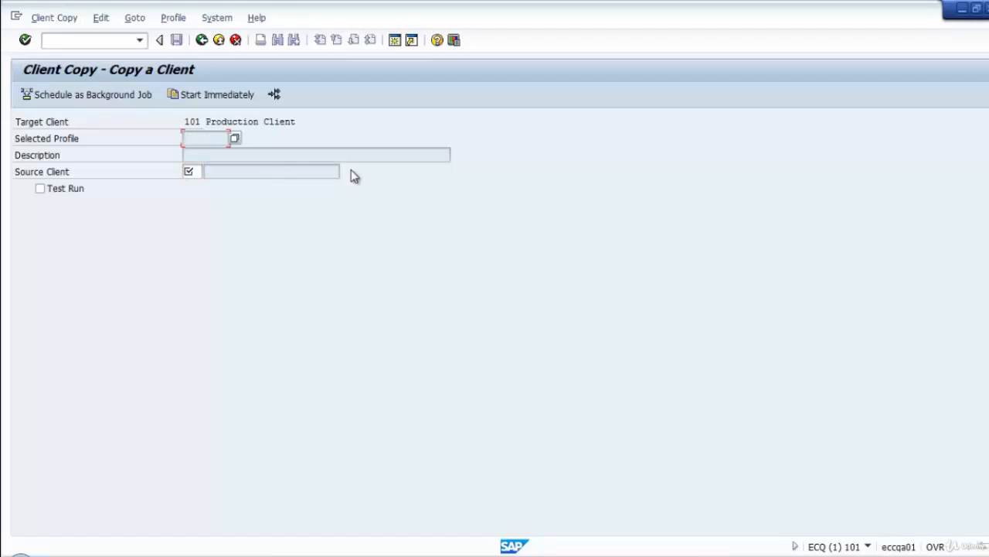
pyautogui.click(235, 138)
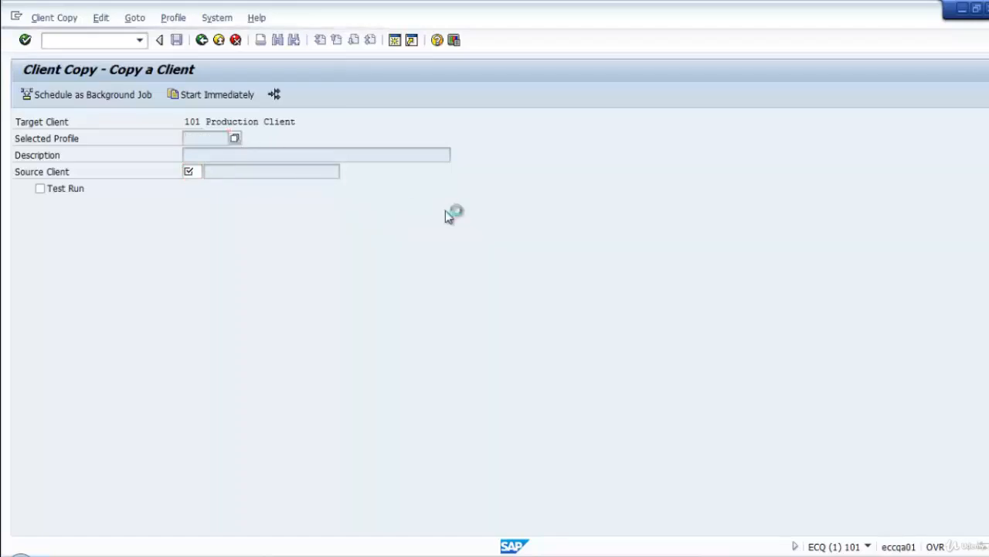
pyautogui.moveTo(307, 194); pyautogui.dragTo(631, 150)
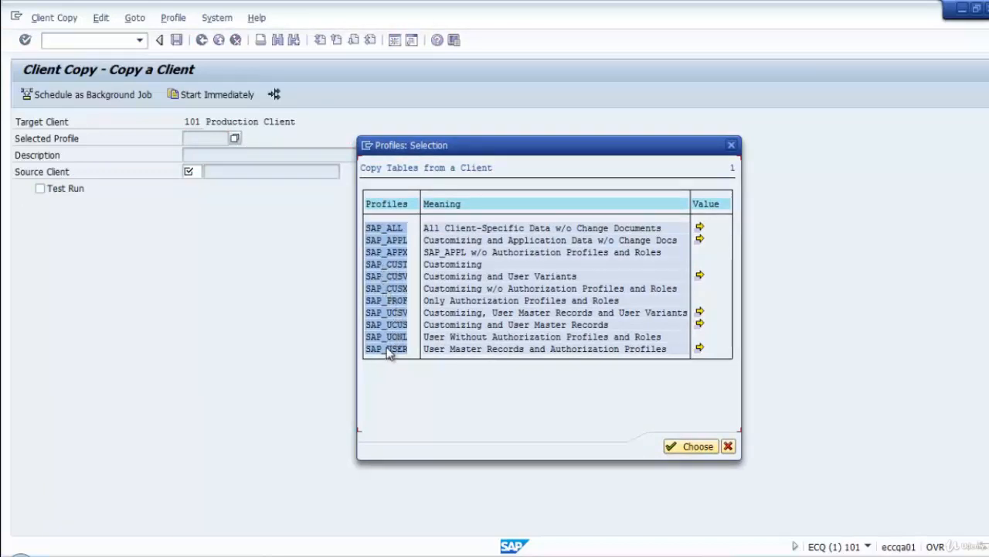
pyautogui.click(728, 447)
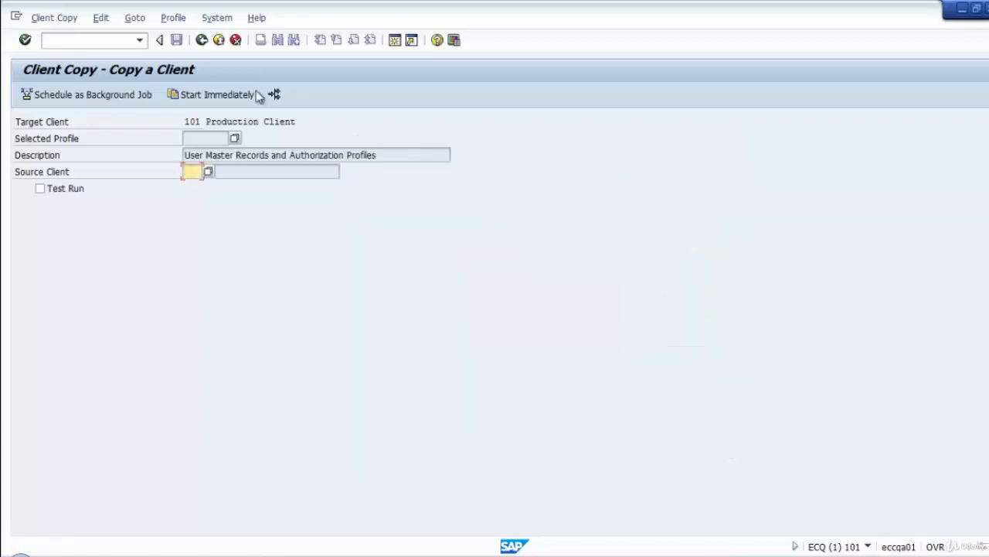
pyautogui.click(203, 41)
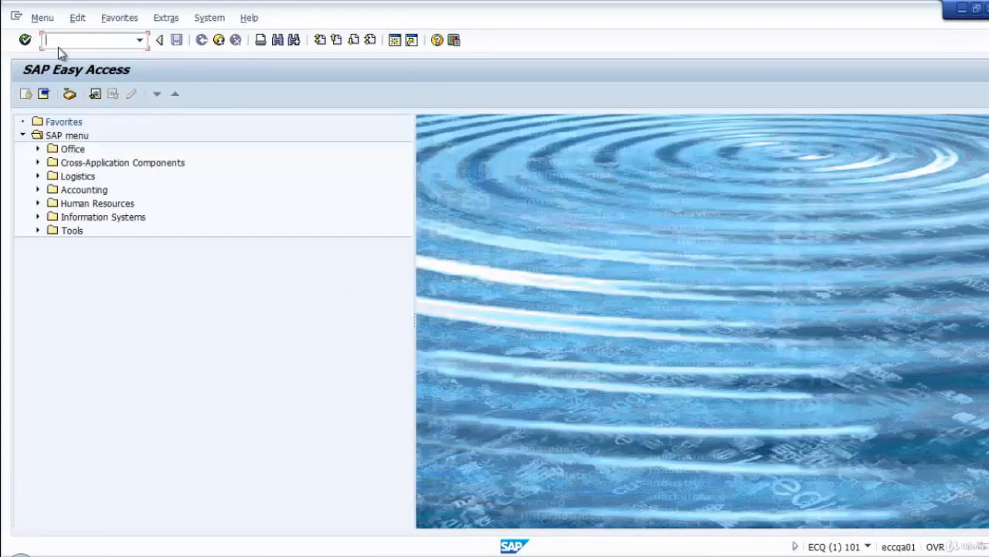
# Step: Open table usr02 in the Data Browser with transaction se16 and list its entries without any BNAME restriction
pyautogui.write('se16')
pyautogui.press('Return')
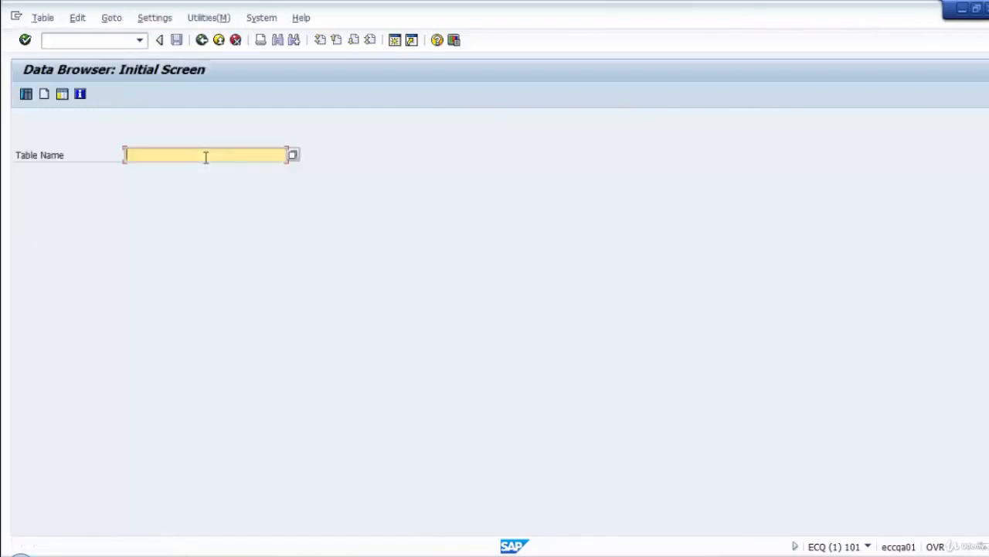
pyautogui.write('usr')
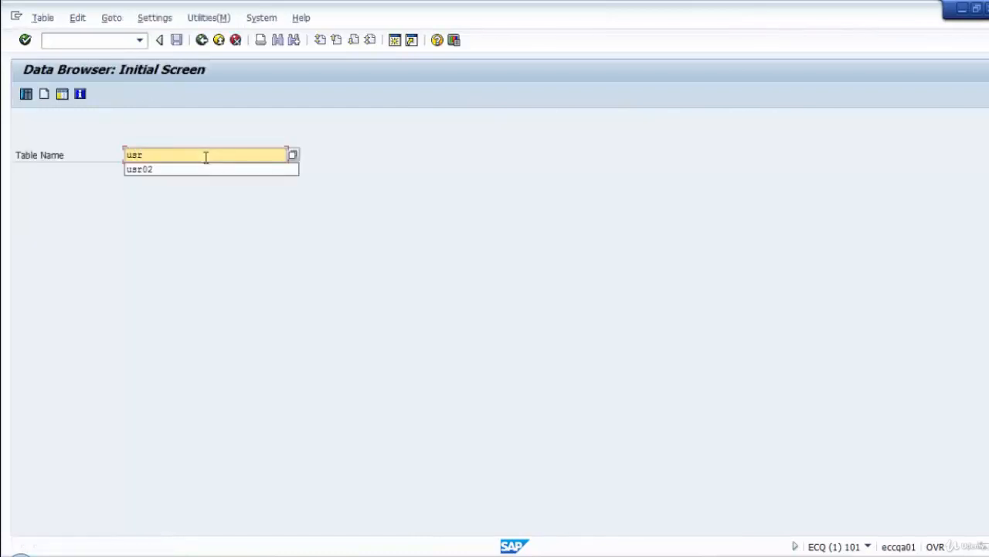
pyautogui.write('02')
pyautogui.press('Return')
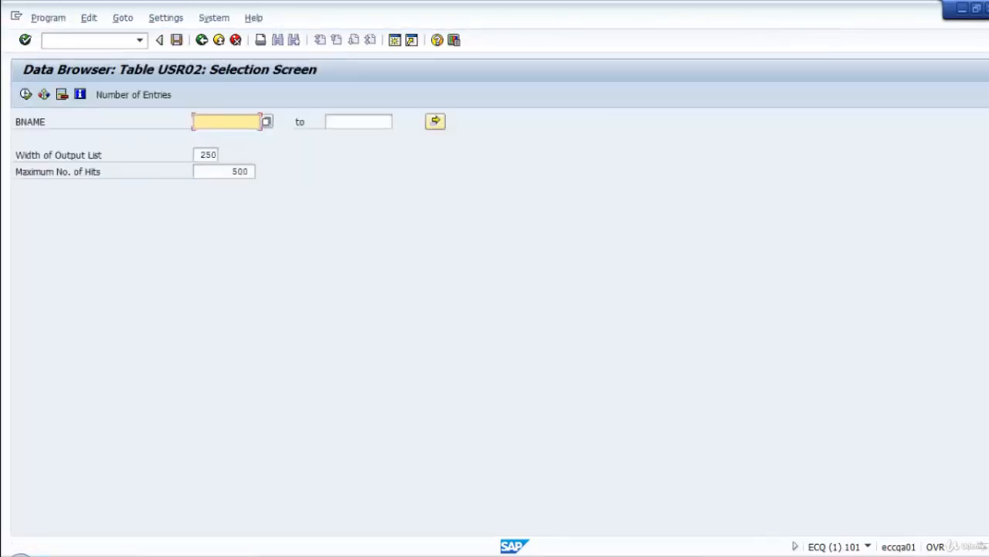
pyautogui.click(26, 94)
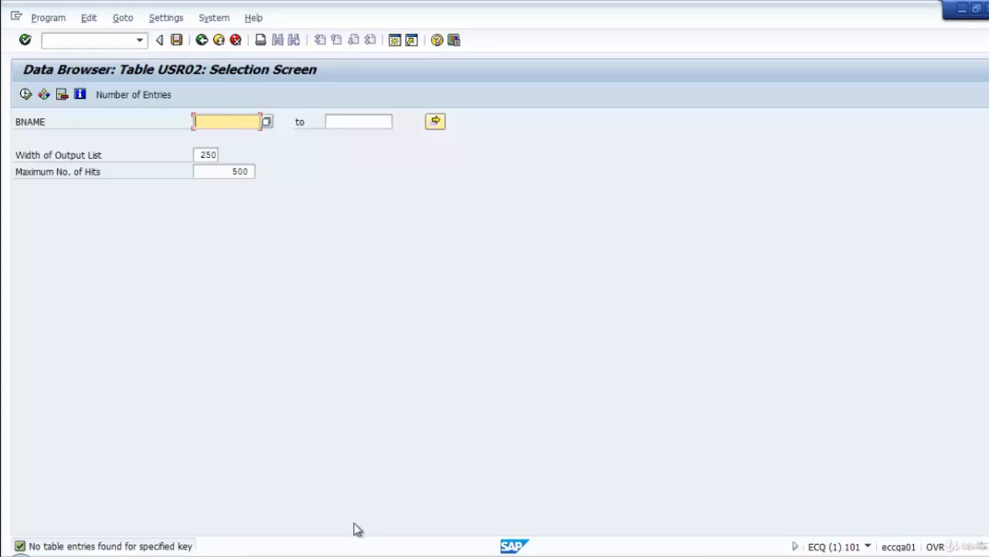
# Step: Switch to the client 001 session, list all entries of table usr02 with transaction se16, and return to the selection screen
pyautogui.moveTo(340, 556)
pyautogui.click(348, 496)
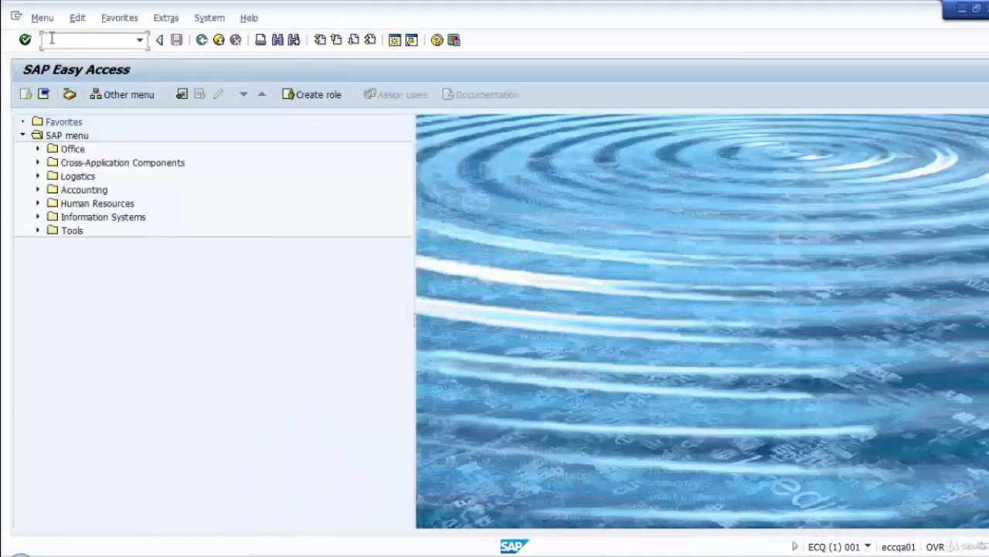
pyautogui.write('se16')
pyautogui.press('Return')
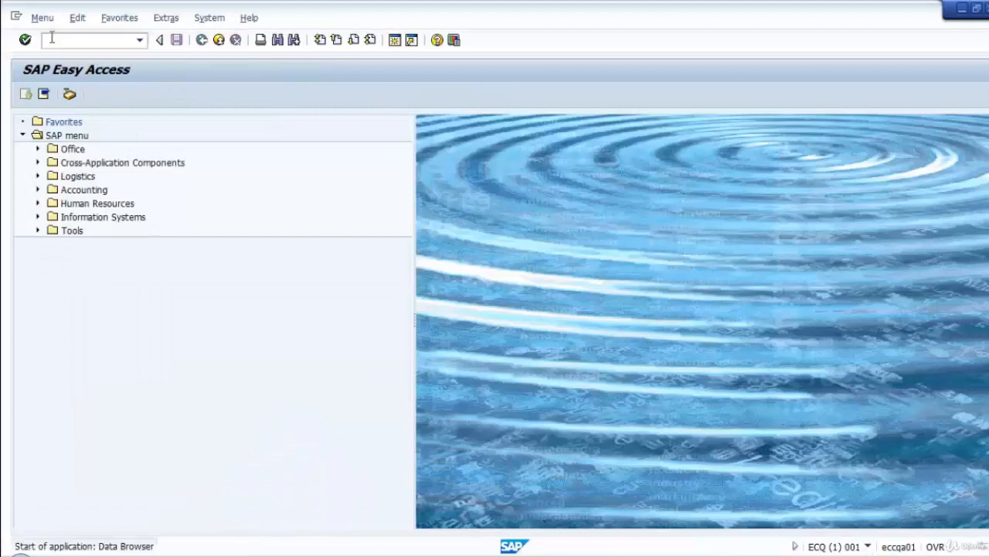
pyautogui.write('u')
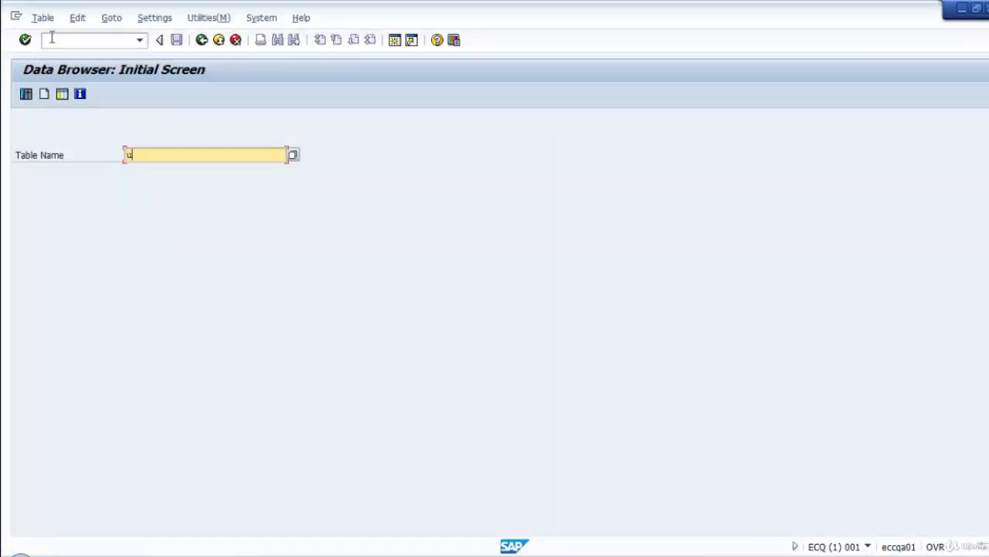
pyautogui.press('Down')
pyautogui.press('Return')
pyautogui.press('Return')
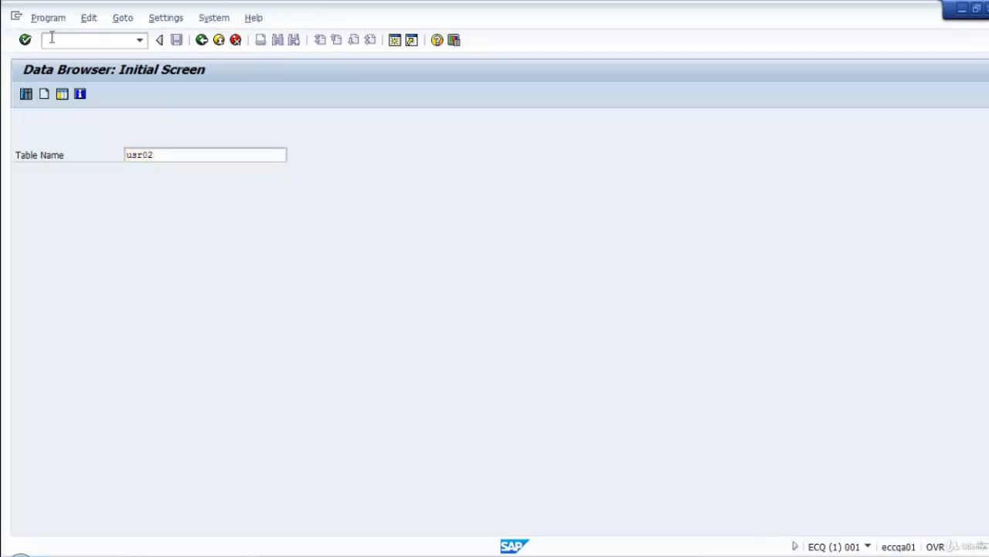
pyautogui.click(24, 95)
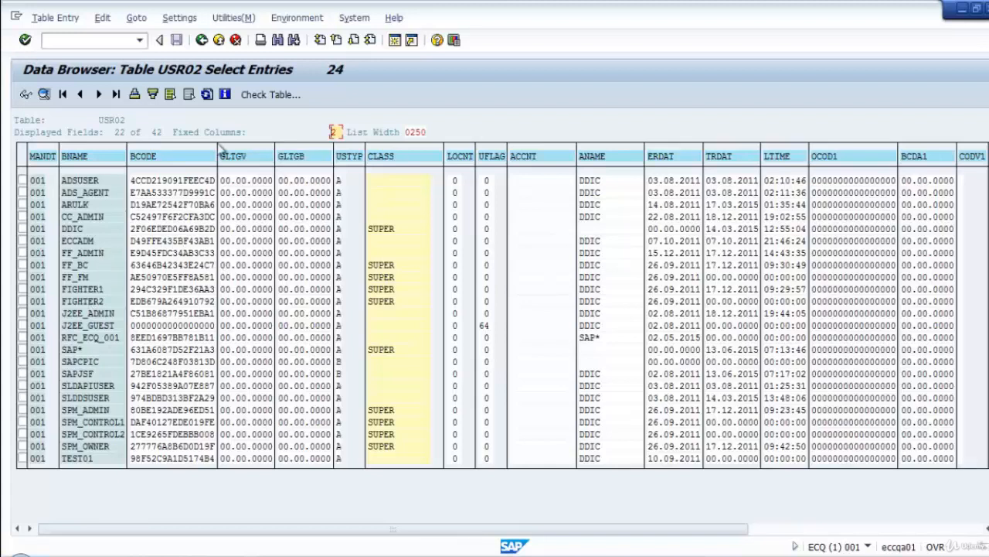
pyautogui.click(202, 41)
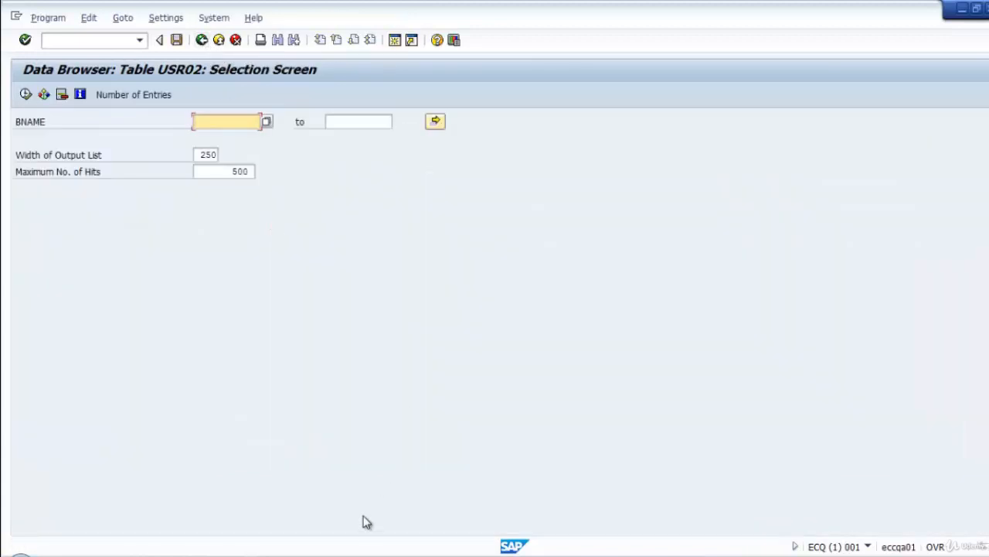
# Step: Return to the client 101 session, list the USR02 entries again, check the number of entries, and leave the Data Browser
pyautogui.moveTo(357, 551)
pyautogui.click(467, 501)
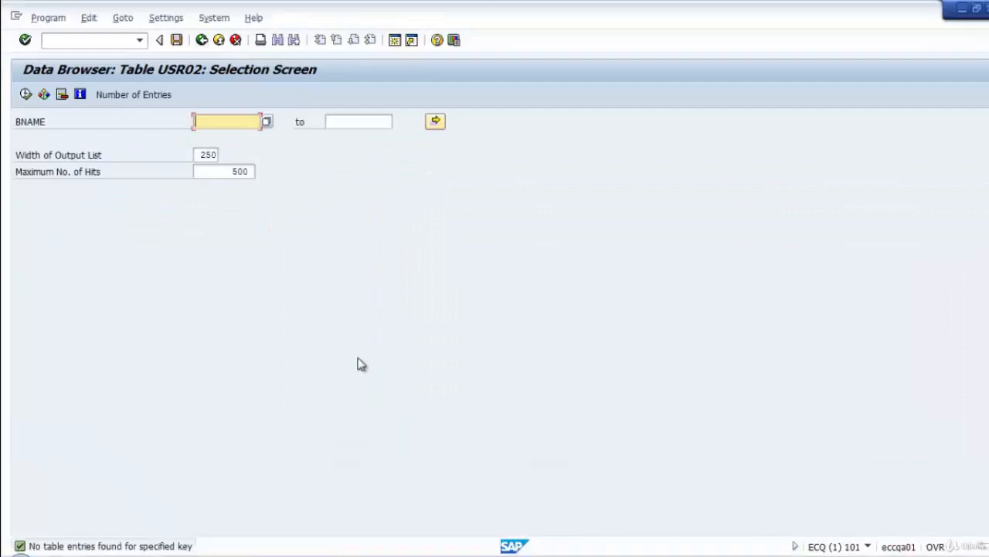
pyautogui.click(26, 94)
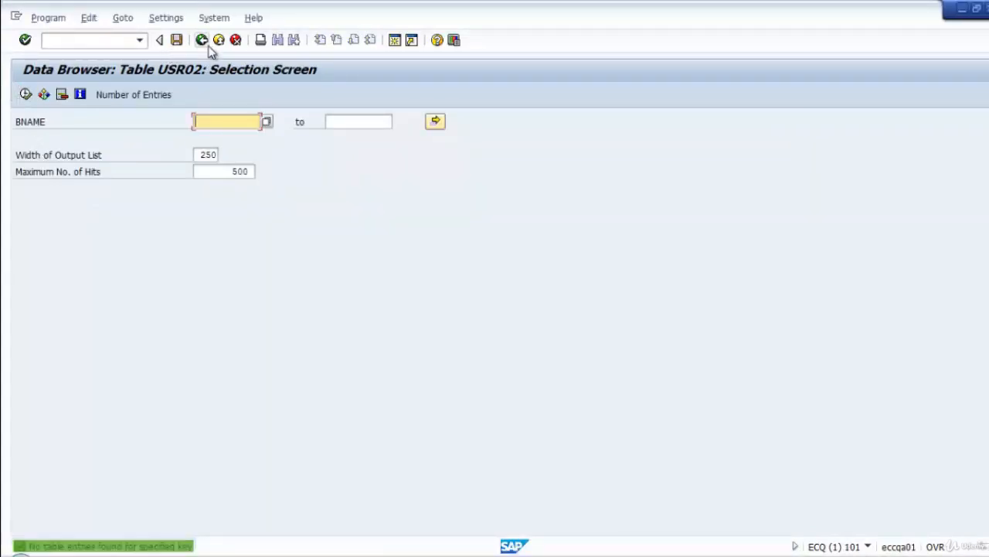
pyautogui.click(153, 96)
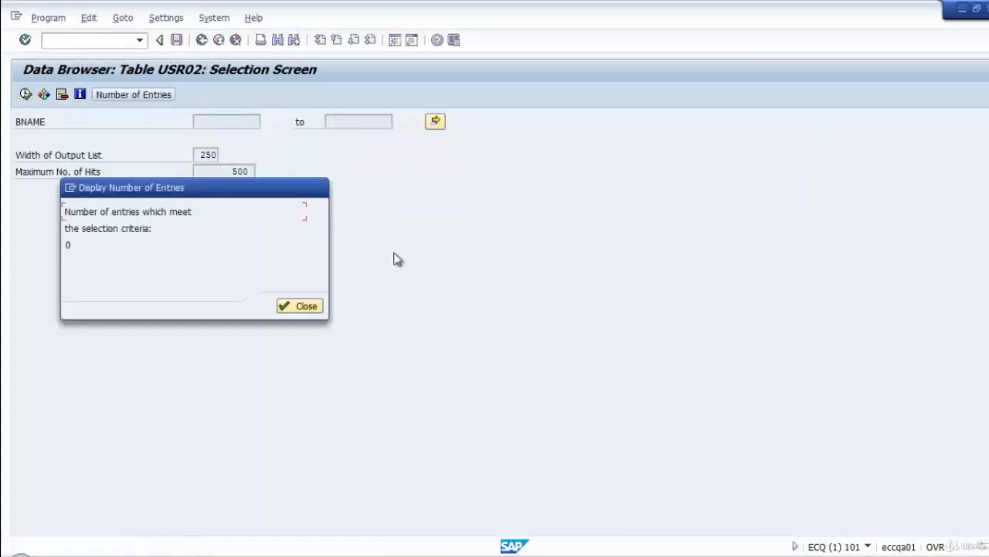
pyautogui.click(283, 309)
pyautogui.click(204, 44)
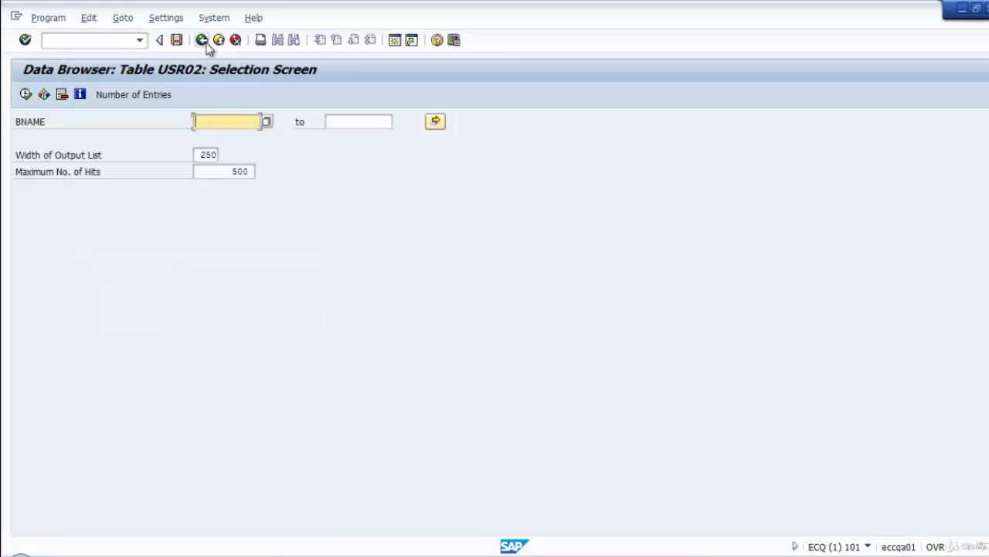
pyautogui.click(204, 44)
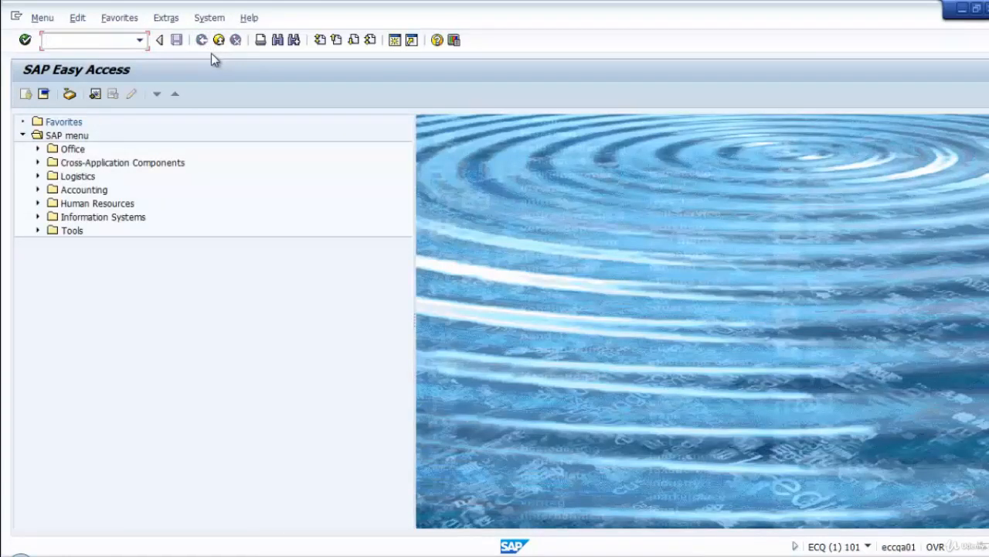
# Step: Open the client copy with transaction sccl, select profile SAP_USER and set the source client to 001
pyautogui.write('sccl')
pyautogui.press('Return')
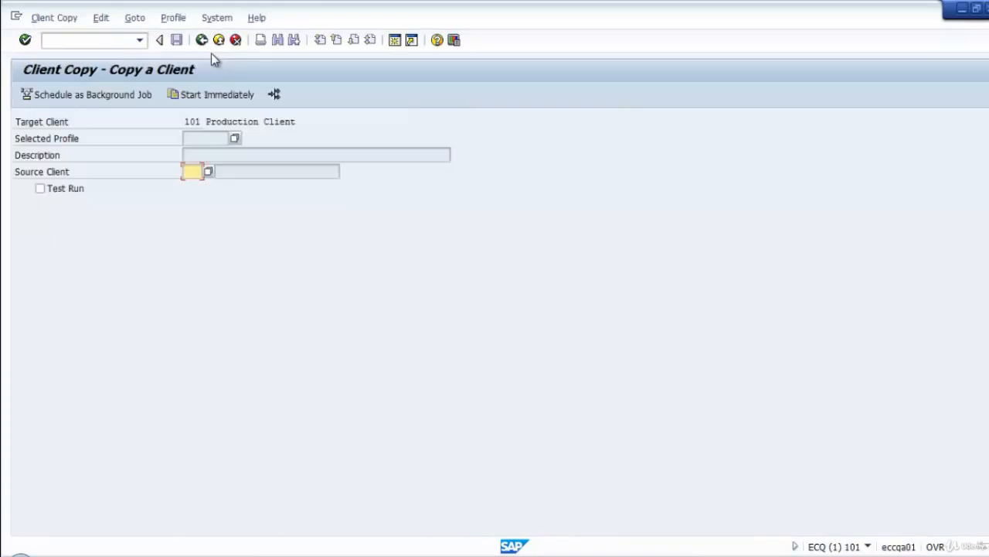
pyautogui.click(234, 140)
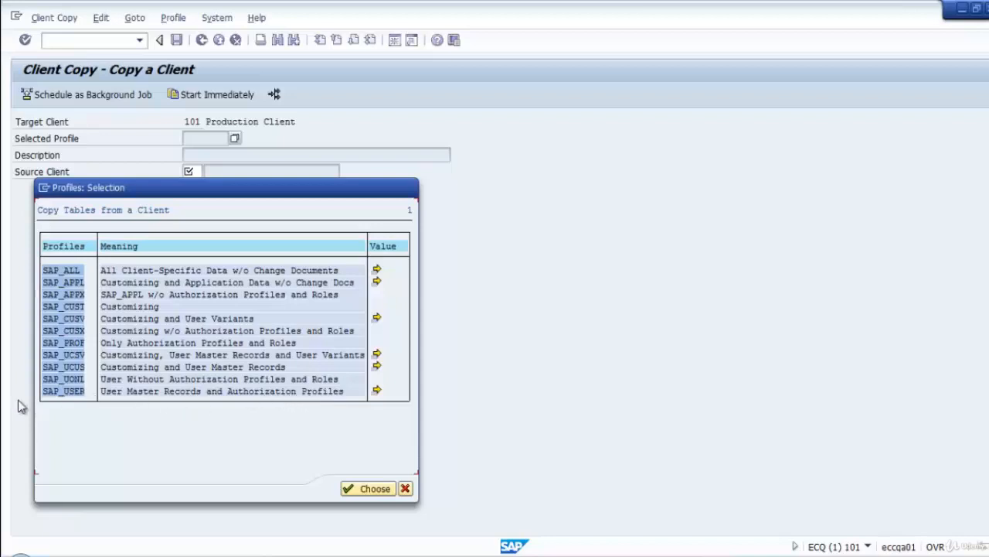
pyautogui.doubleClick(55, 392)
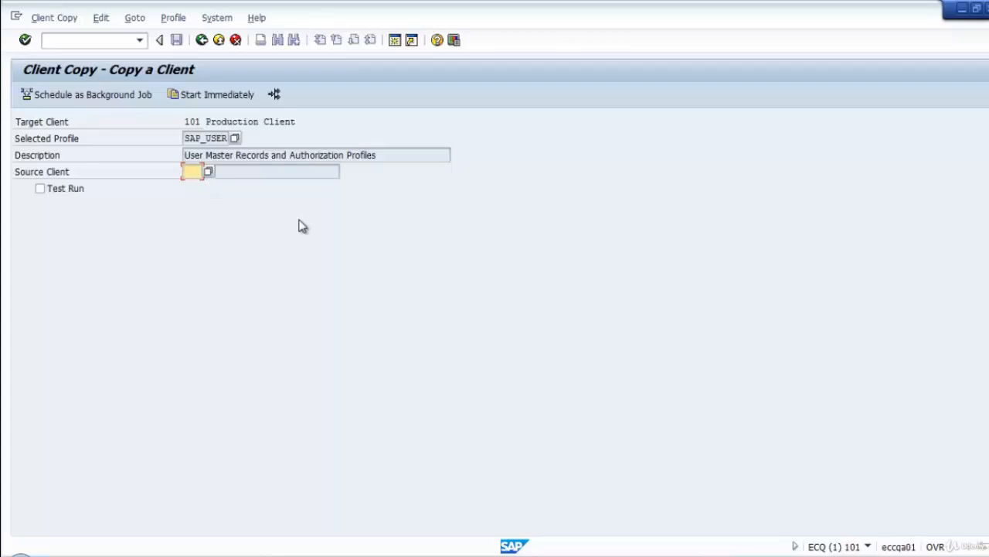
pyautogui.write('001')
pyautogui.press('Return')
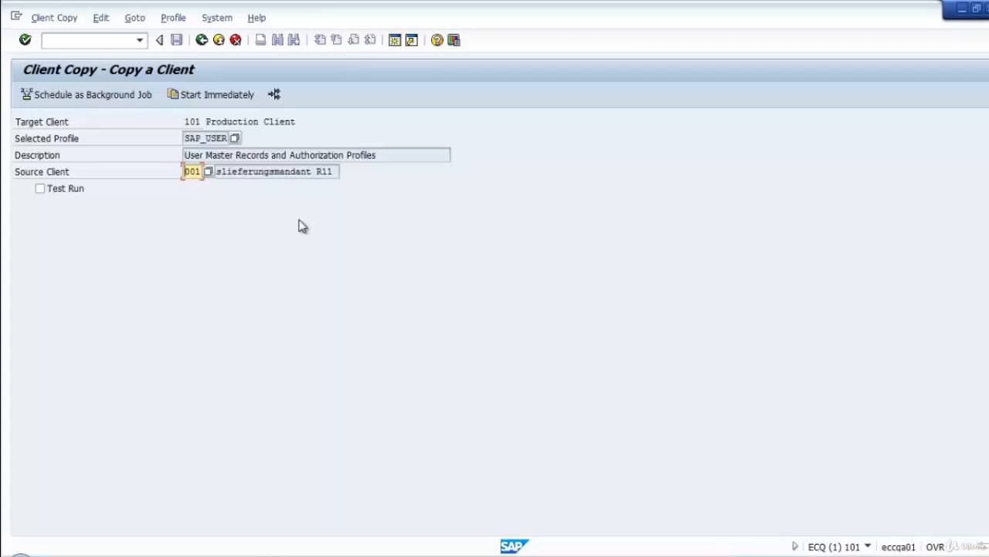
# Step: Enable the test run and set up the copy as a background job starting immediately, leaving the background server empty
pyautogui.click(40, 189)
pyautogui.click(111, 96)
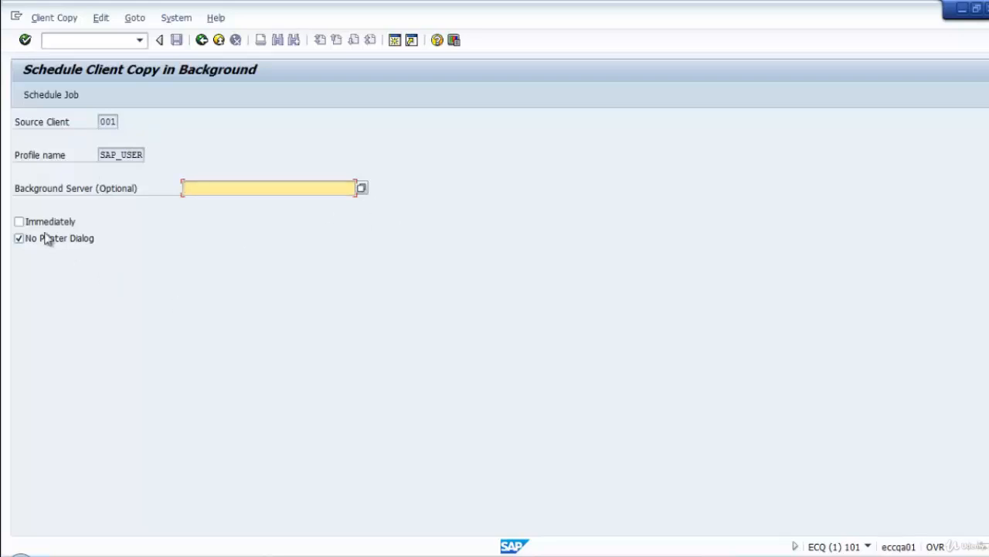
pyautogui.click(19, 221)
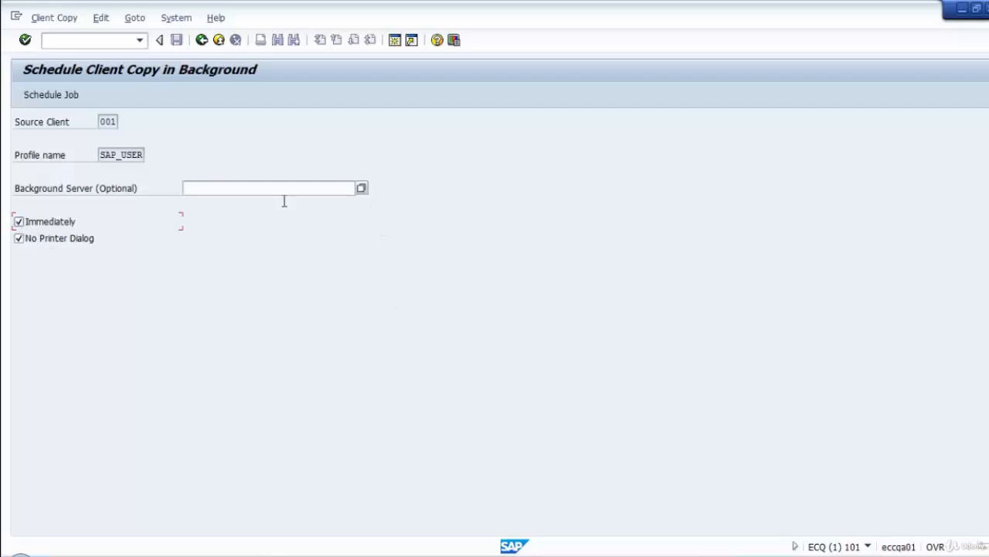
pyautogui.click(21, 222)
pyautogui.click(20, 222)
pyautogui.click(361, 188)
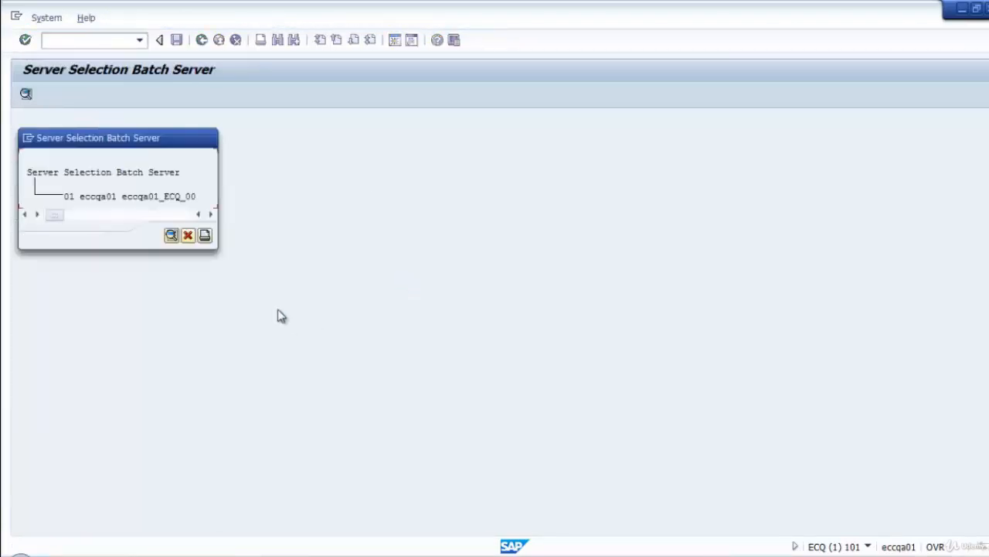
pyautogui.click(188, 237)
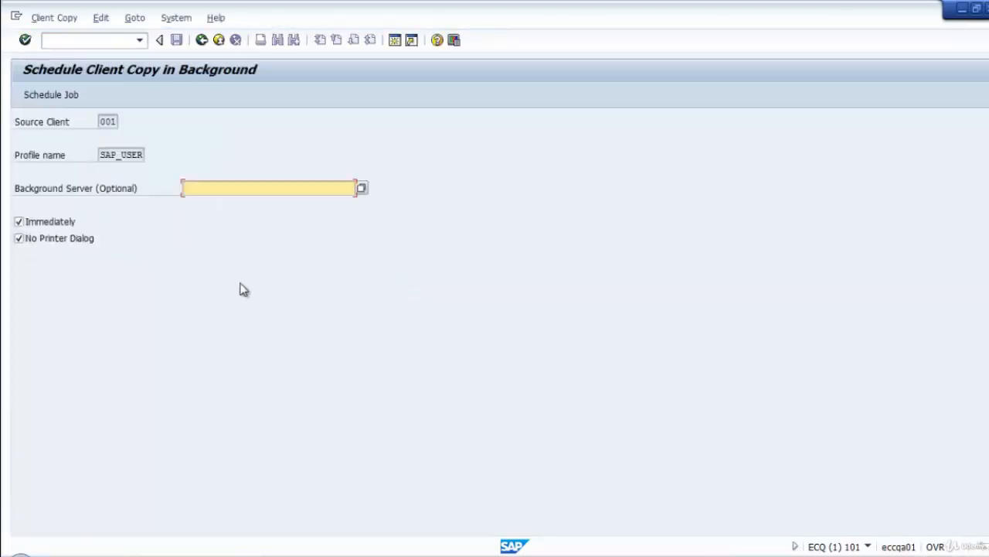
# Step: Schedule the job, accept the copy parameters, choose the resource check for the test run, and close the confirmation
pyautogui.click(56, 97)
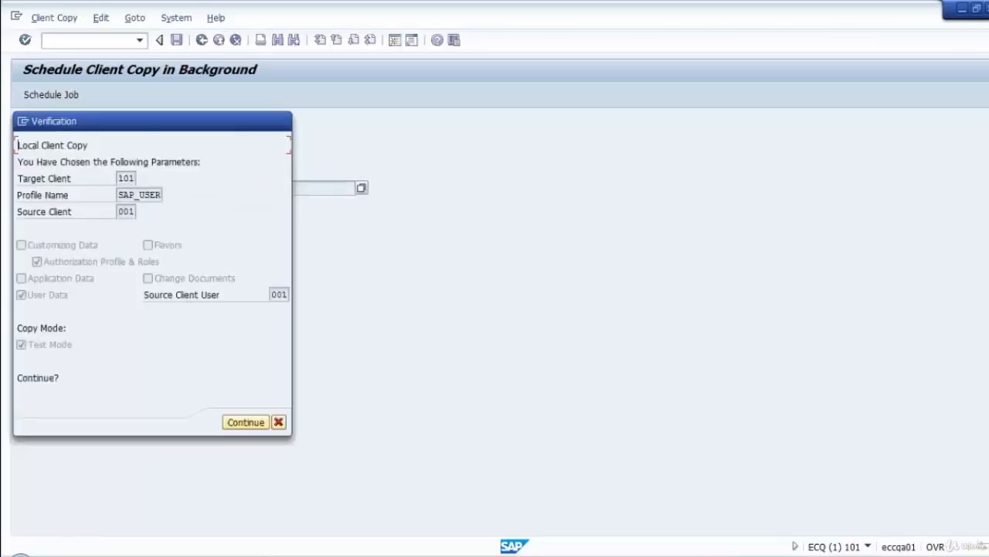
pyautogui.moveTo(150, 125); pyautogui.dragTo(309, 114)
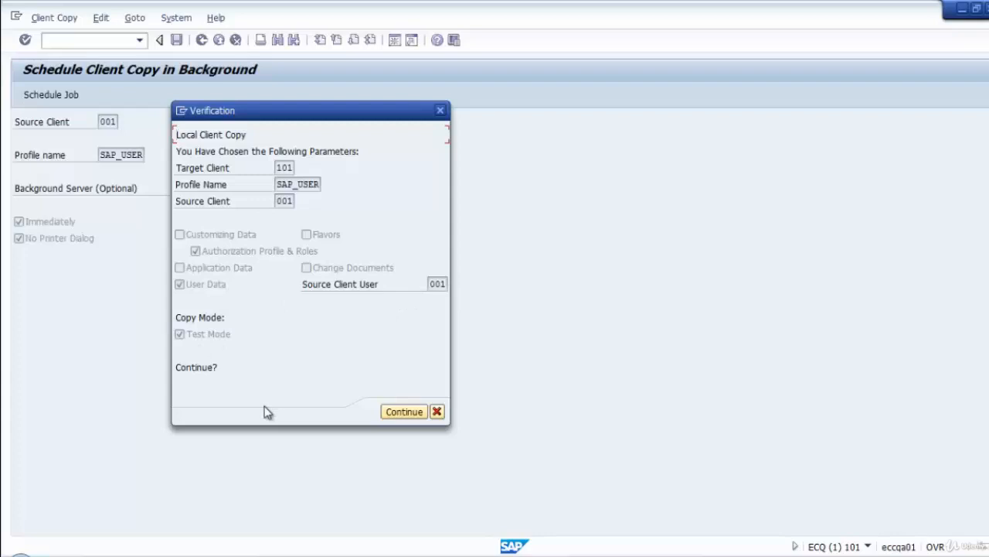
pyautogui.click(405, 415)
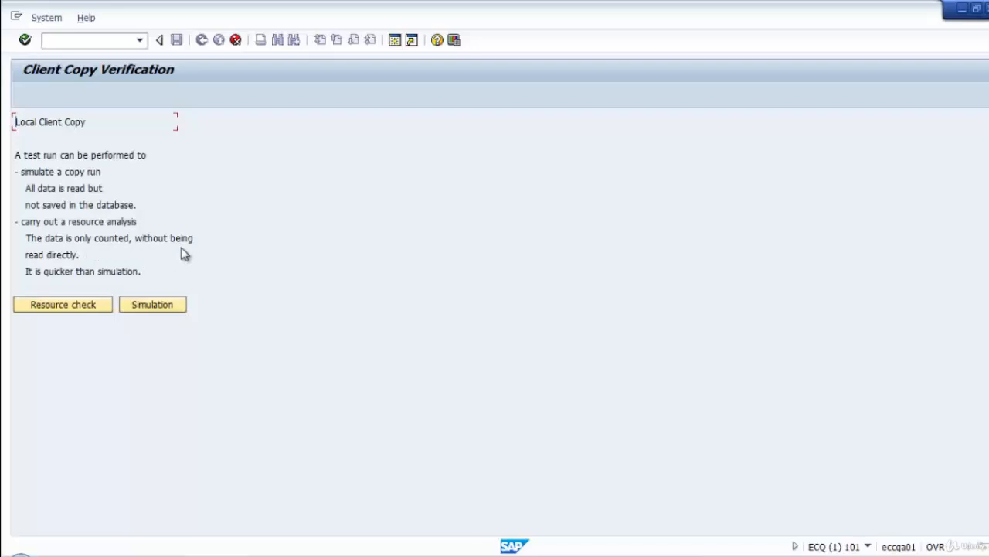
pyautogui.click(75, 306)
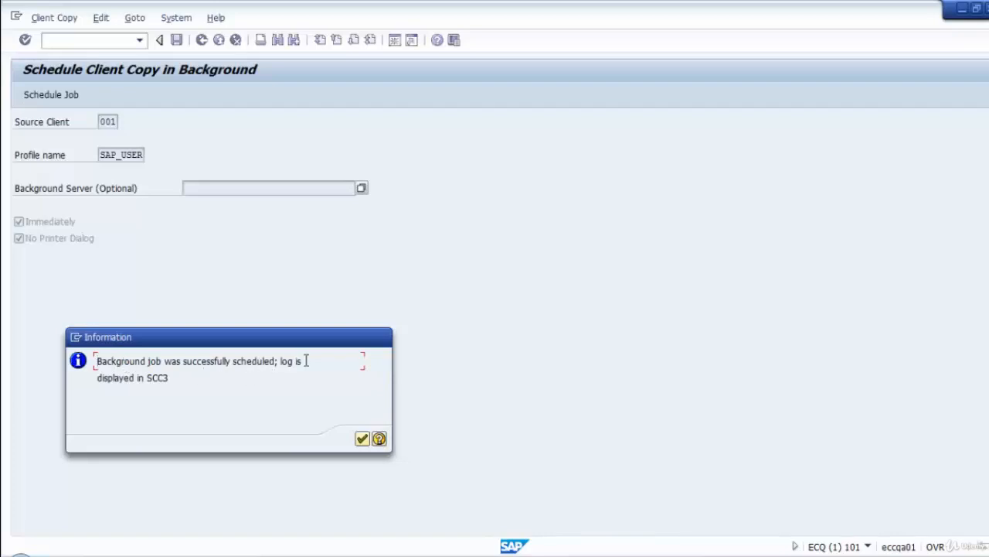
pyautogui.click(362, 439)
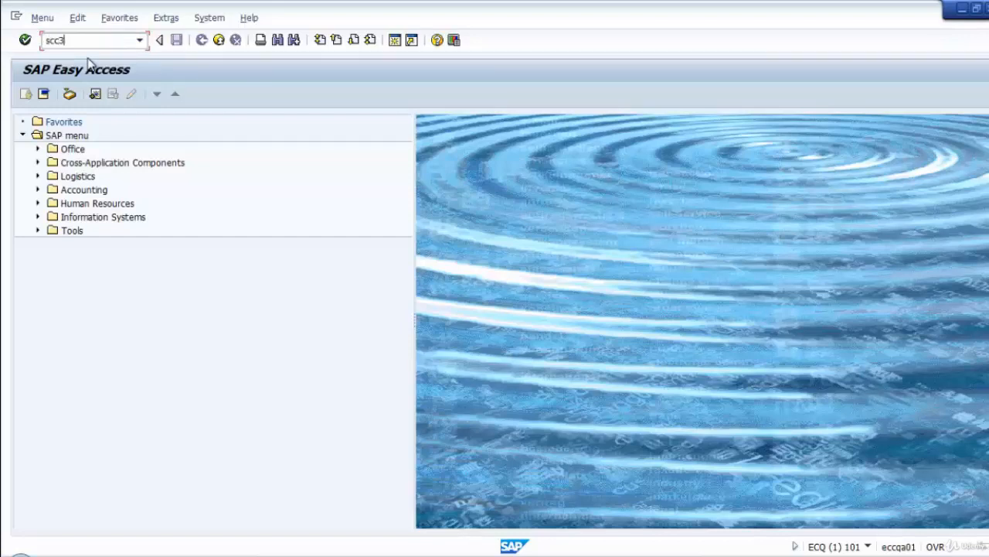
# Step: Open the client copy logs with transaction scc3, widen the Status Text column, refresh the list, and display the SAP_USER test run's log
pyautogui.press('Return')
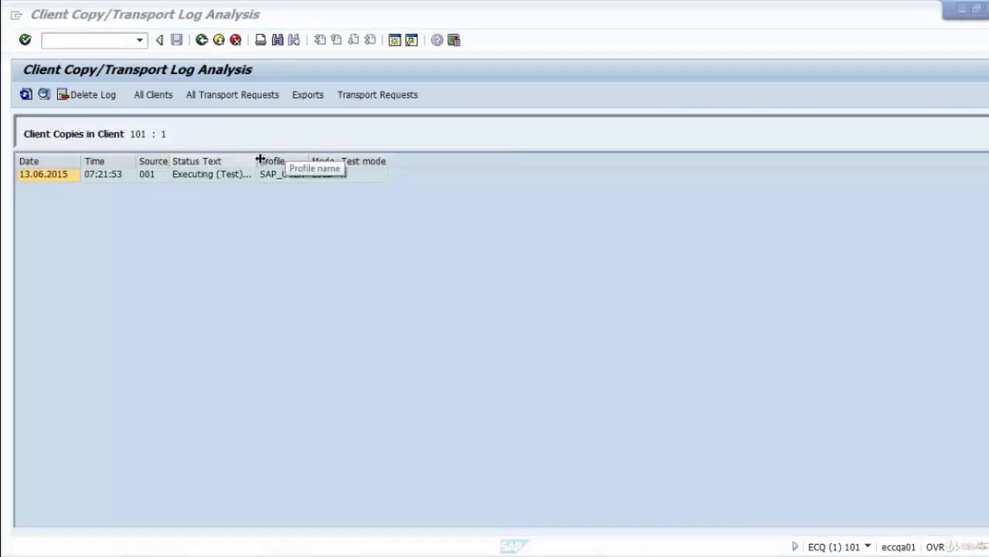
pyautogui.moveTo(260, 161); pyautogui.dragTo(331, 190)
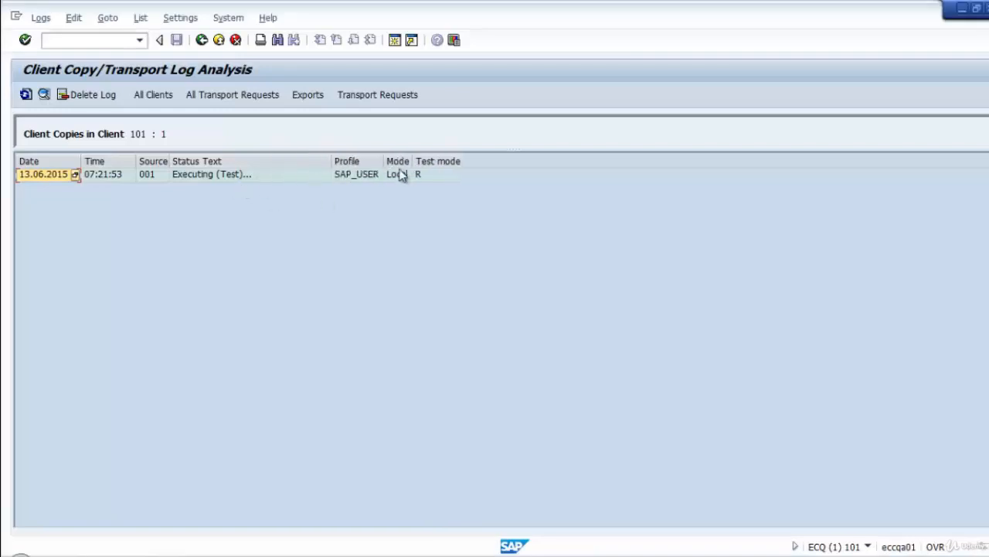
pyautogui.click(28, 93)
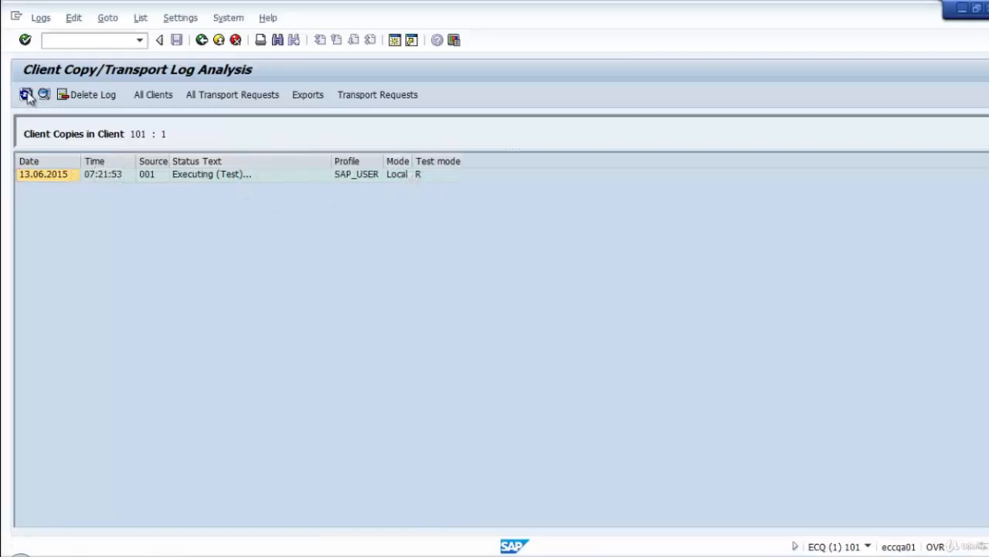
pyautogui.click(53, 175)
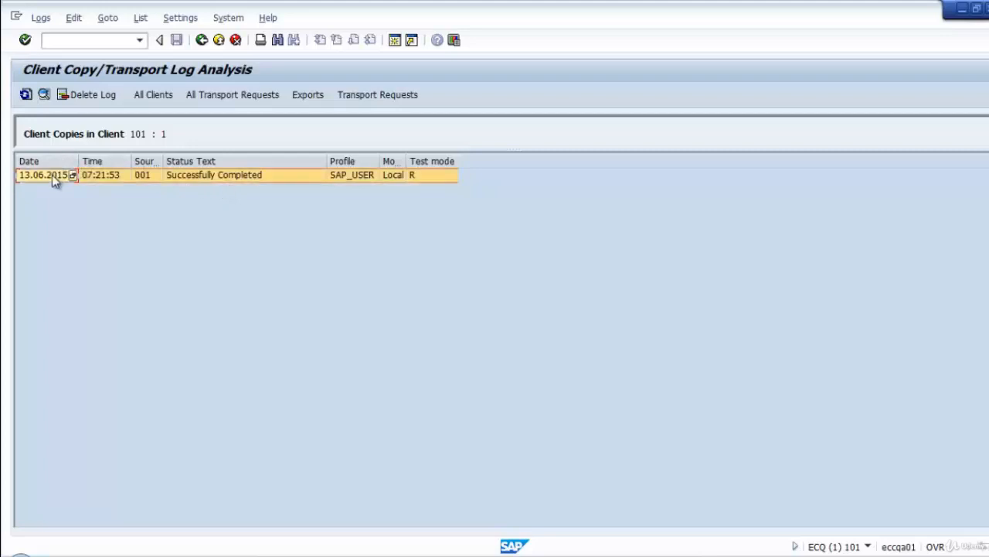
pyautogui.click(44, 95)
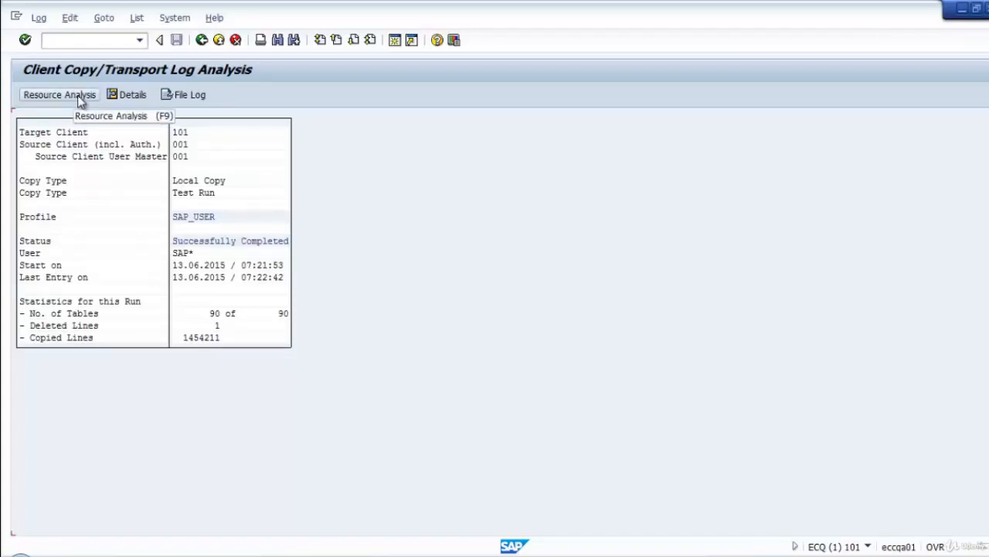
# Step: Run the resource analysis for the test copy, read through the memory requirement explanation, and widen the Required (KB) column
pyautogui.click(54, 99)
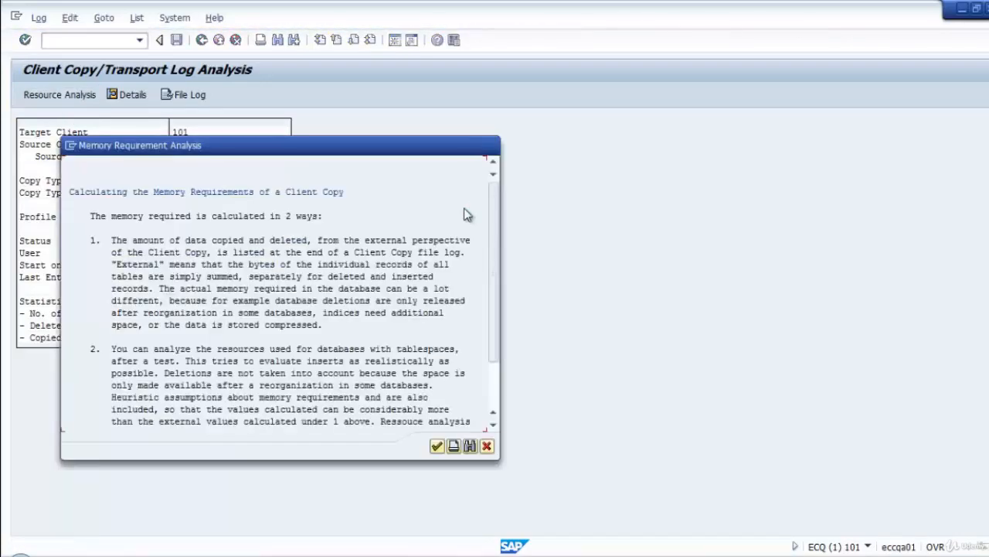
pyautogui.moveTo(301, 145); pyautogui.dragTo(419, 106)
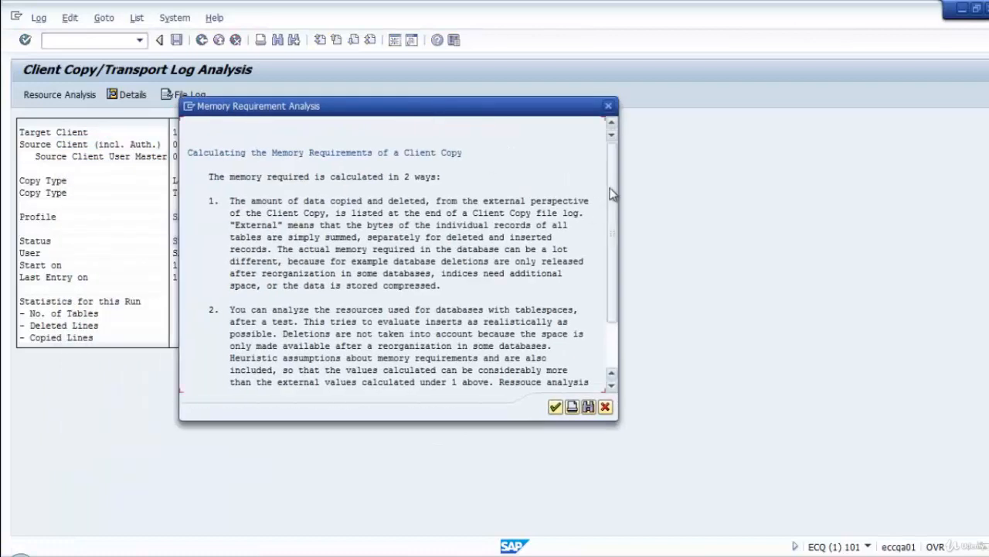
pyautogui.moveTo(613, 193); pyautogui.dragTo(606, 269)
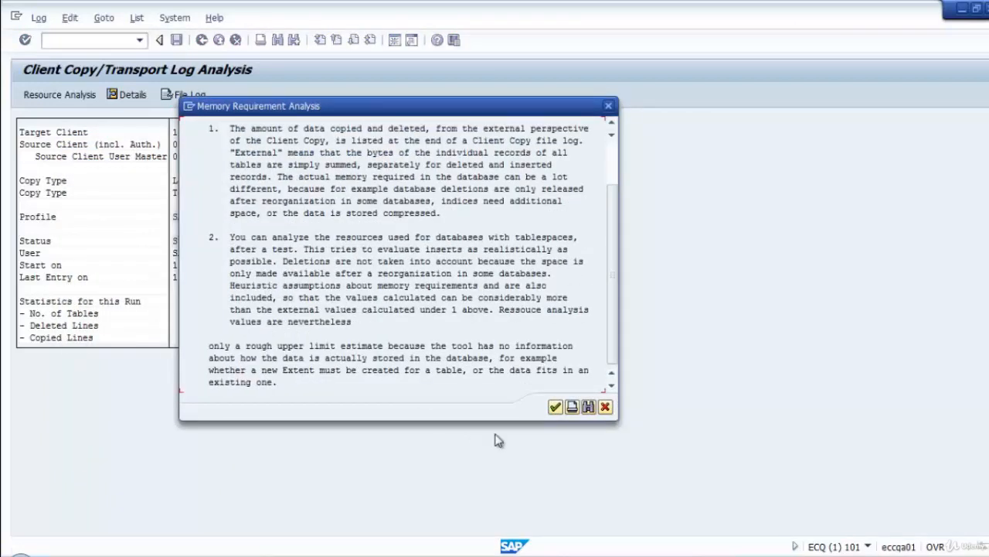
pyautogui.click(558, 408)
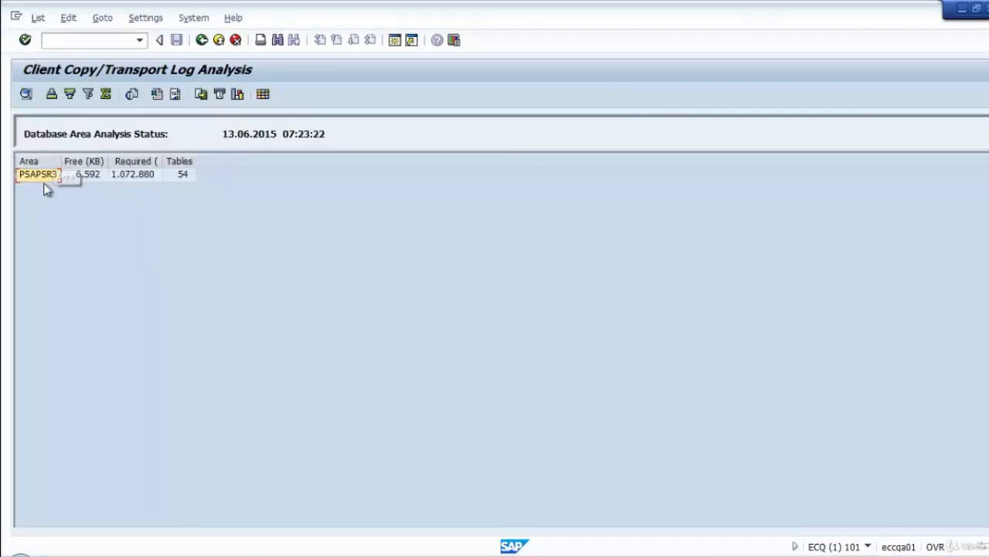
pyautogui.click(91, 174)
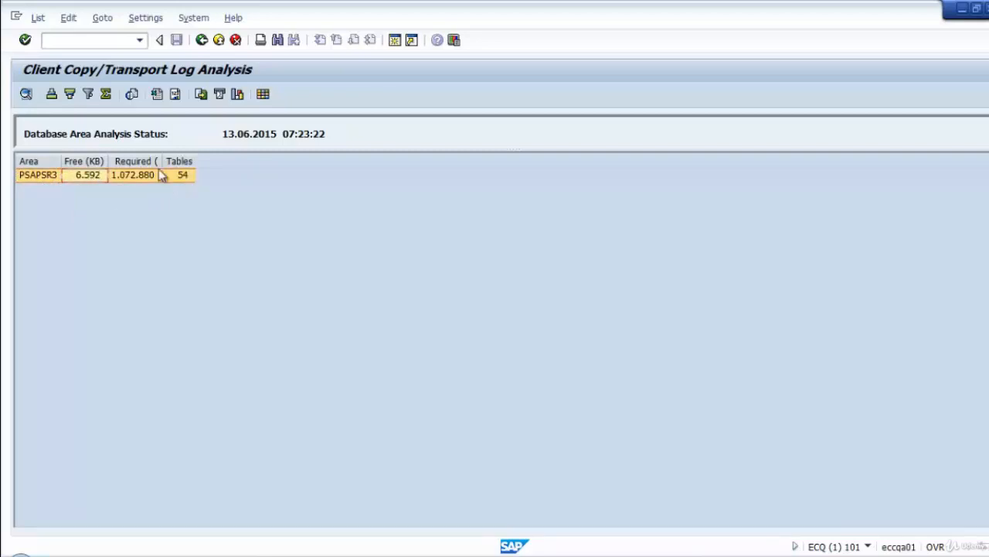
pyautogui.moveTo(160, 161); pyautogui.dragTo(239, 166)
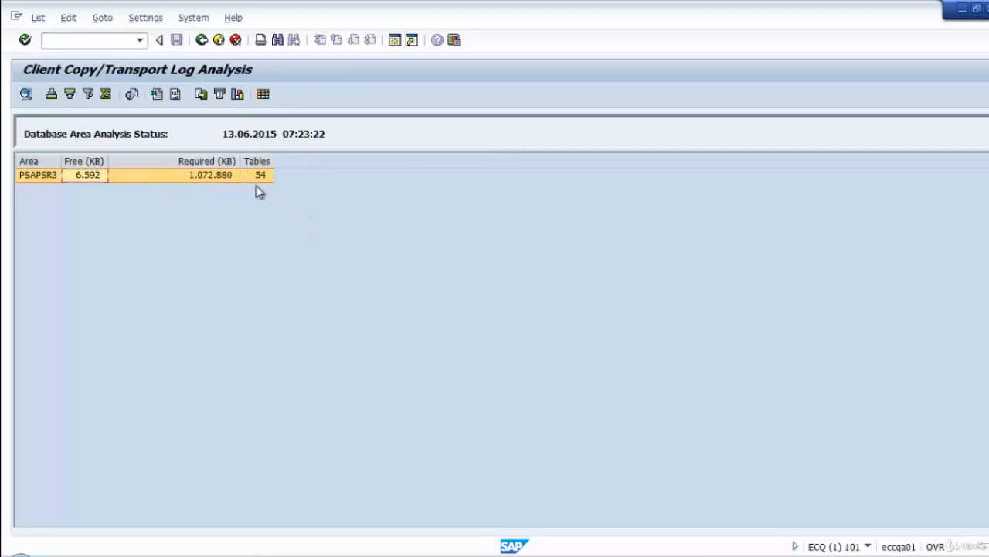
# Step: Widen the Free (KB) column, and exit the resource analysis and client copy logs to the SAP start screen
pyautogui.moveTo(109, 161); pyautogui.dragTo(135, 162)
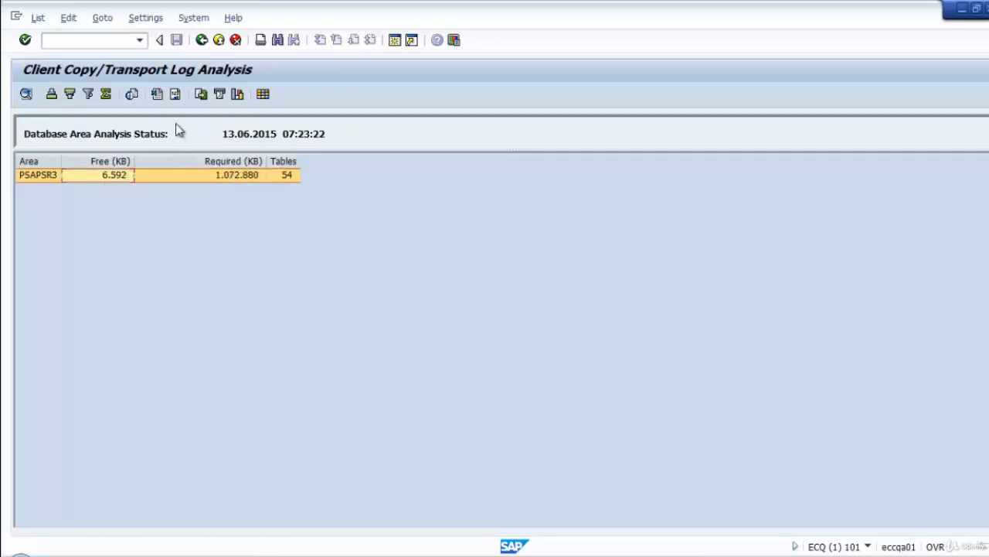
pyautogui.click(201, 40)
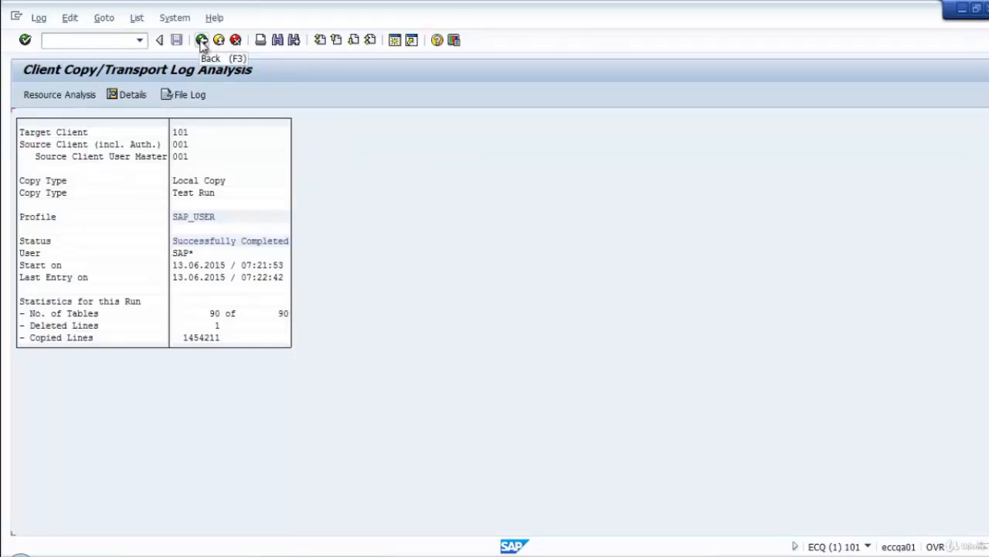
pyautogui.click(201, 41)
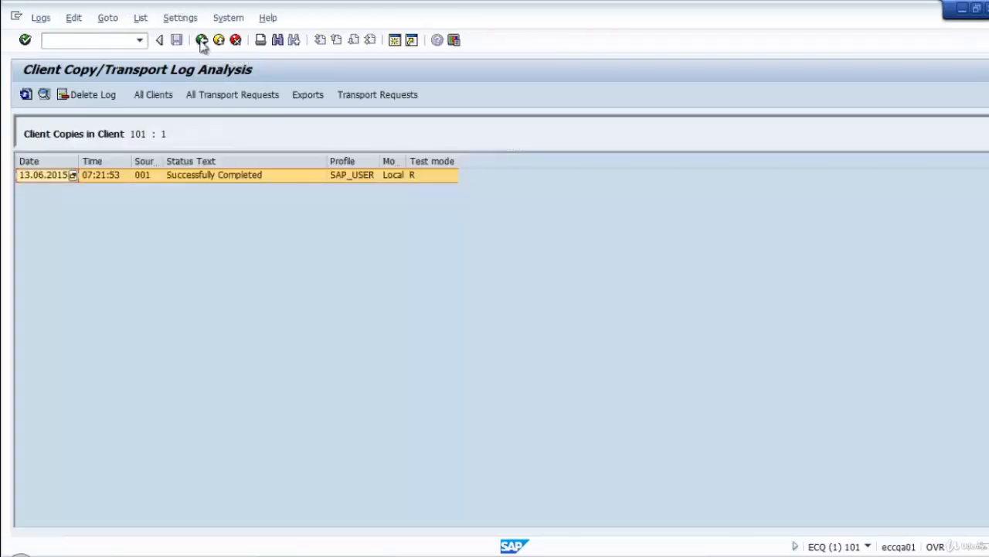
pyautogui.click(201, 40)
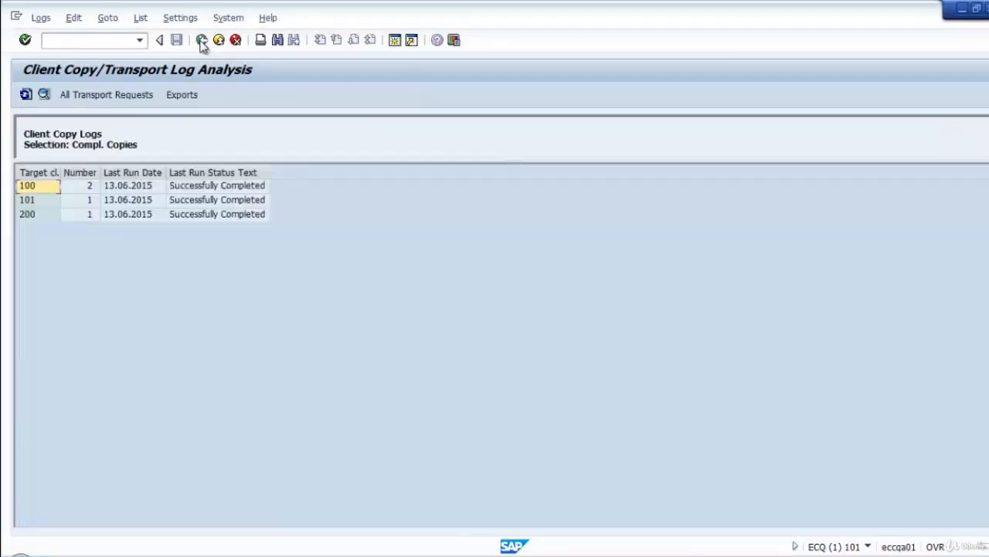
pyautogui.click(219, 40)
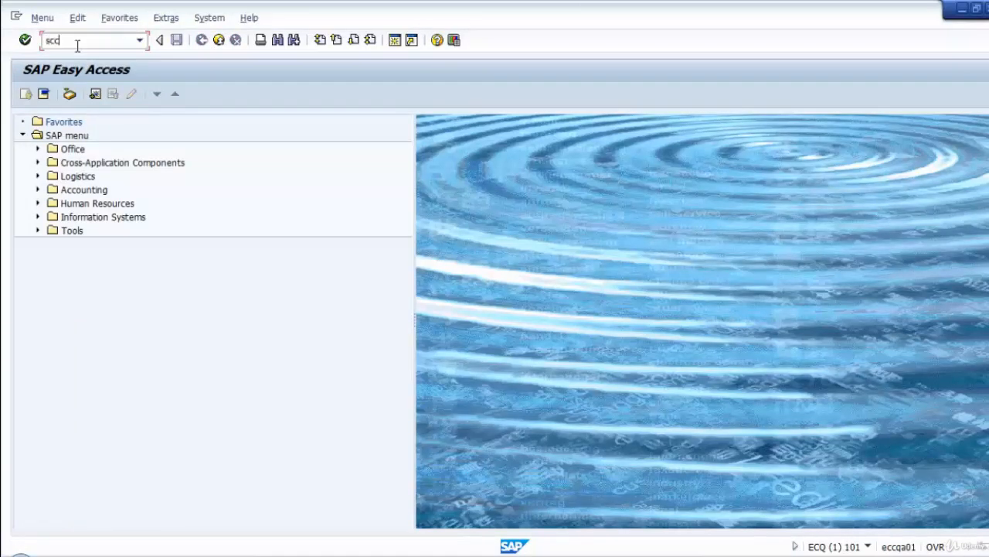
# Step: Open the local client copy and schedule the SAP_USER copy from client 001 as an immediate background job without test run, accepting its parameters
pyautogui.press('Return')
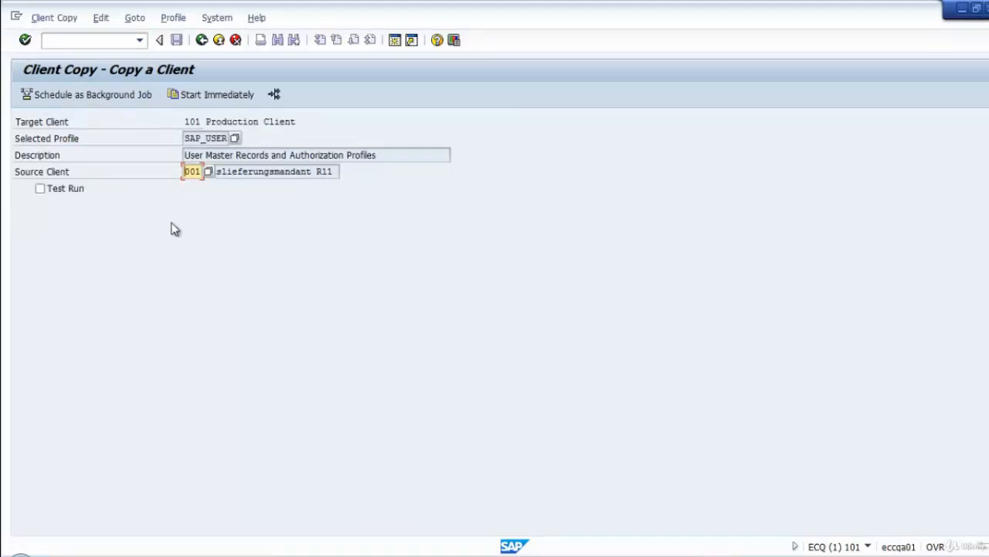
pyautogui.click(106, 96)
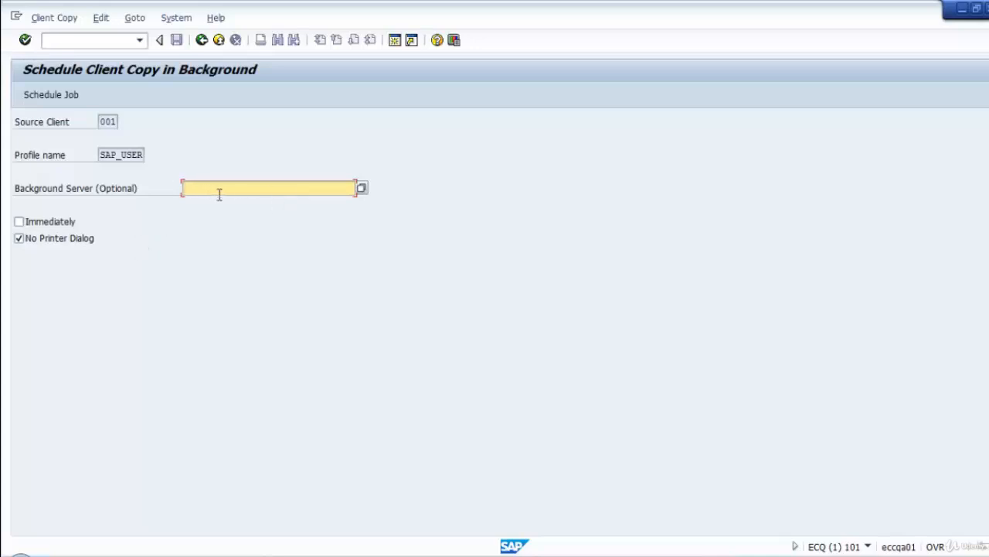
pyautogui.click(18, 222)
pyautogui.click(58, 96)
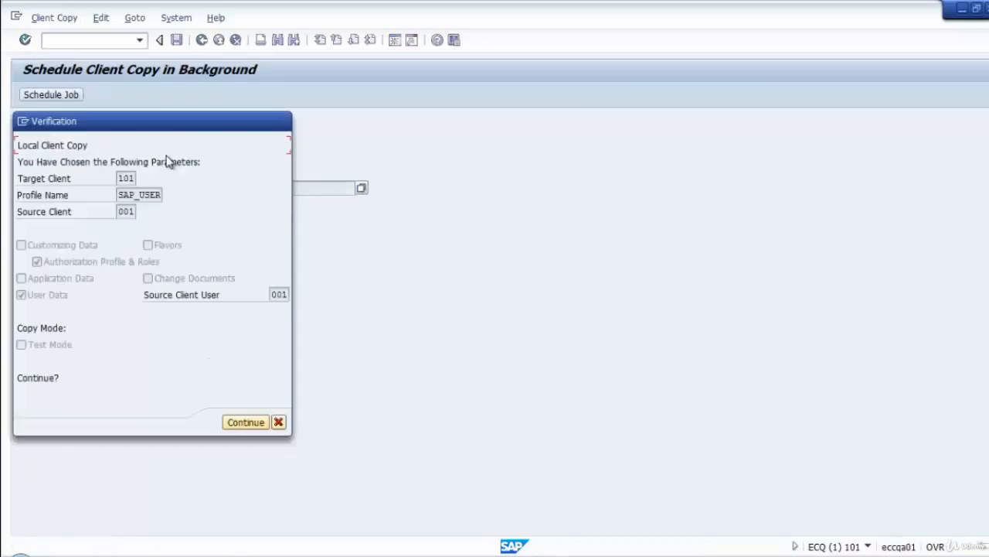
pyautogui.click(244, 424)
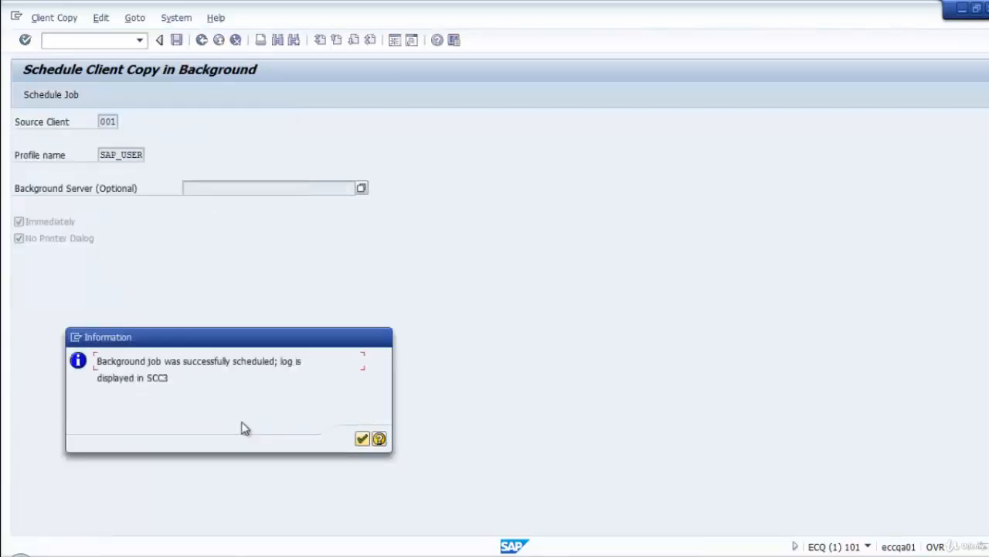
pyautogui.click(361, 438)
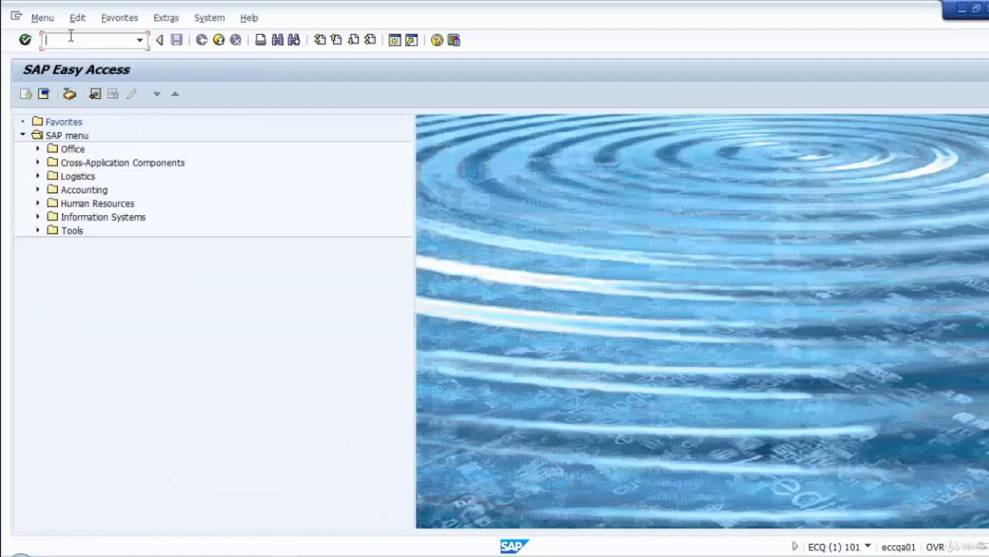
# Step: Open the client copy logs with transaction scc3 and refresh the list for client 101 to check the actual copy's status
pyautogui.write('scc3')
pyautogui.press('Return')
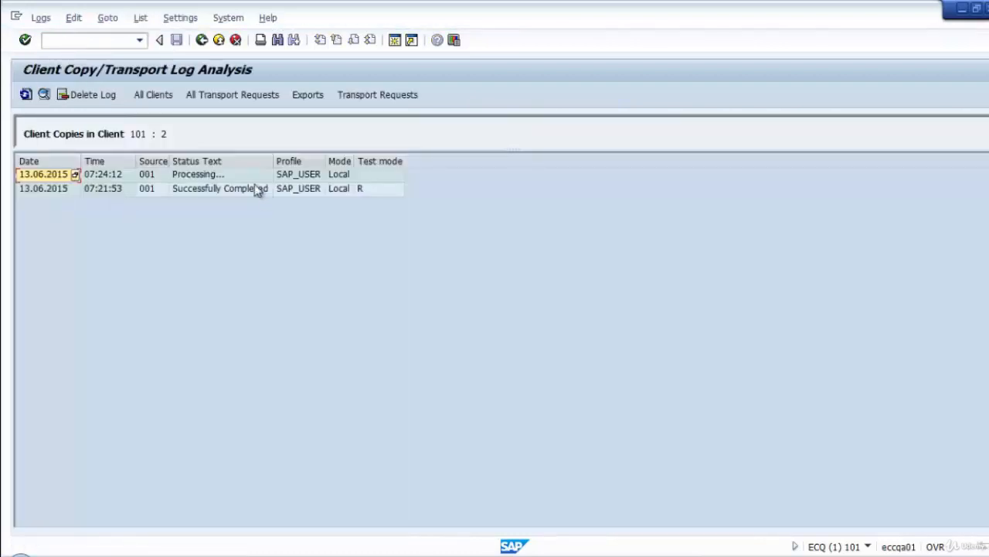
pyautogui.click(26, 95)
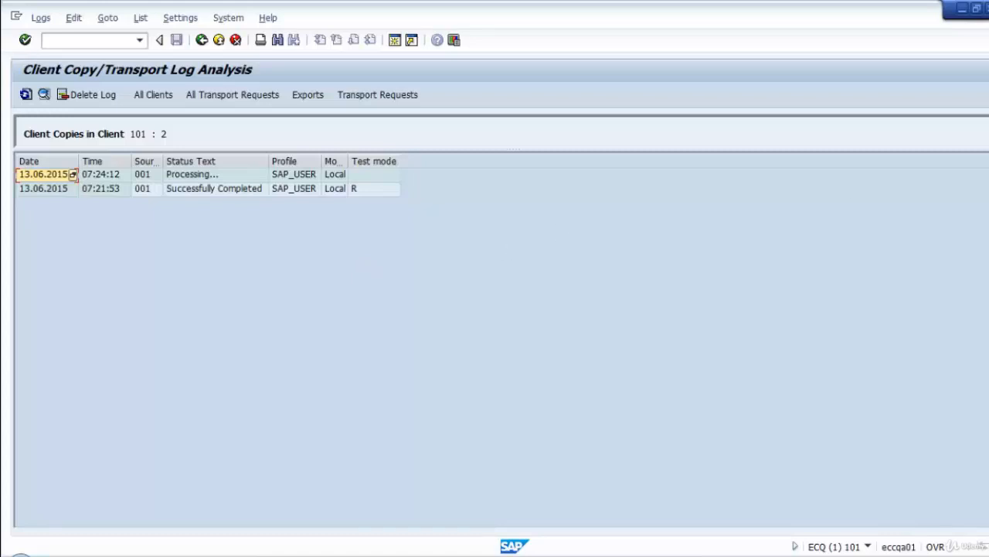
pyautogui.click(27, 95)
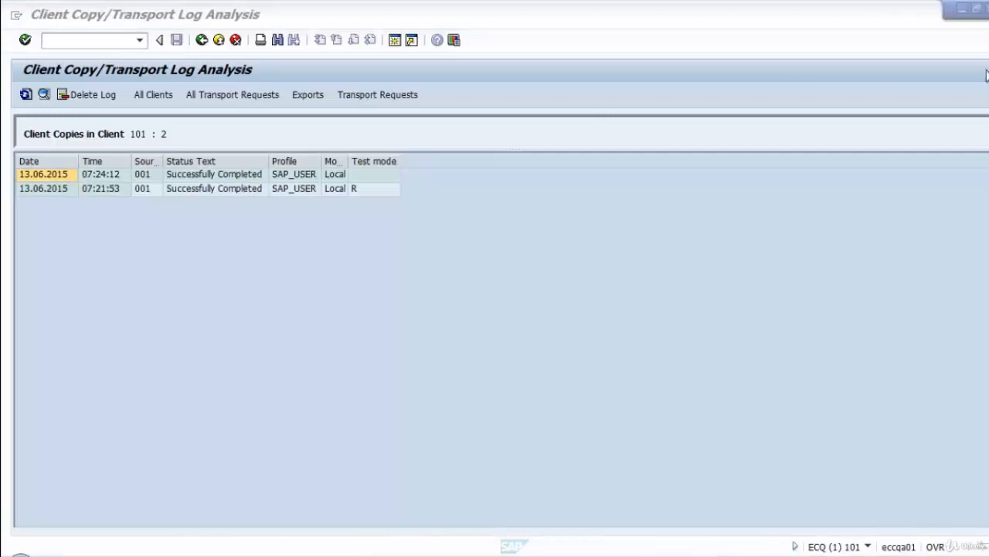
# Step: Open the data browser with /nse16 and display all entries of table USR02 in client 101
pyautogui.click(85, 43)
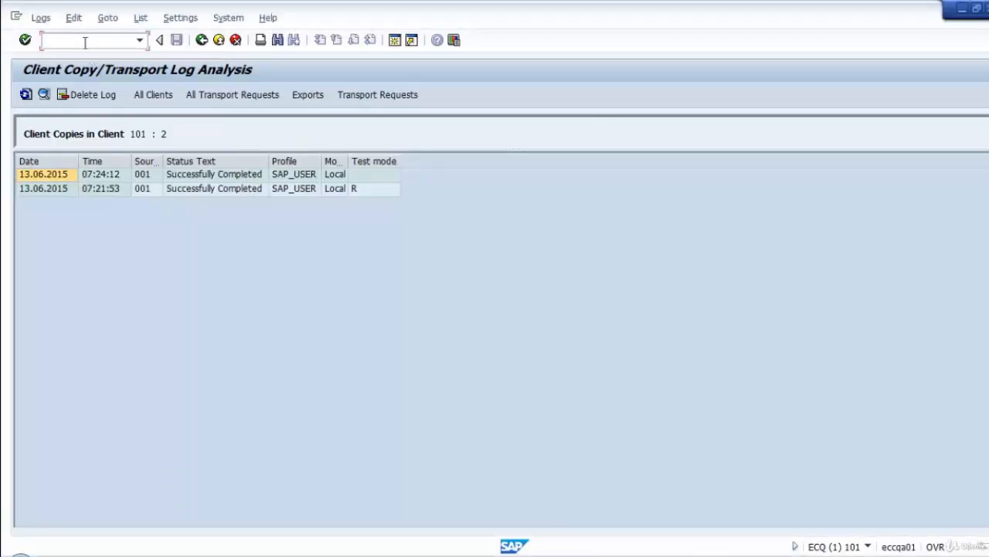
pyautogui.write('/nse16')
pyautogui.press('Return')
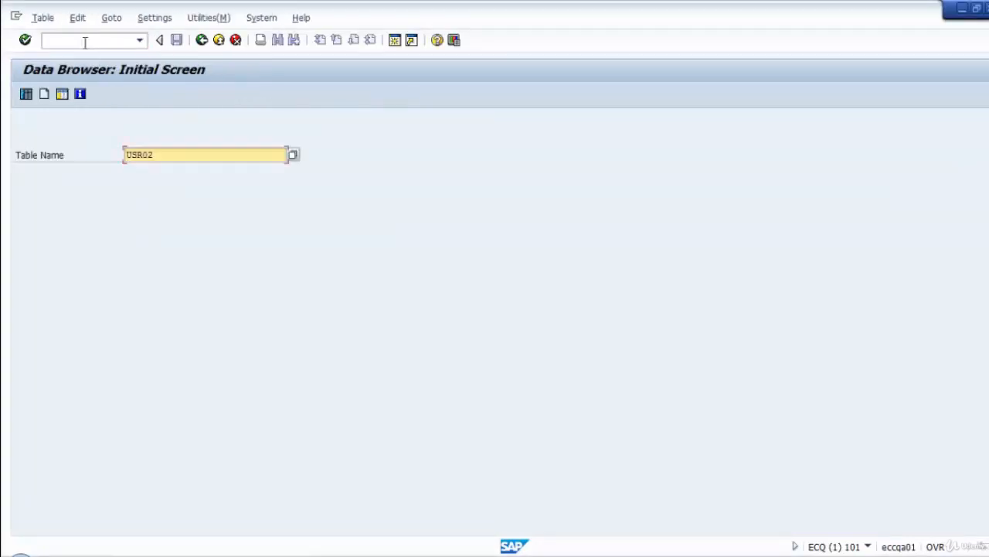
pyautogui.click(180, 155)
pyautogui.press('Return')
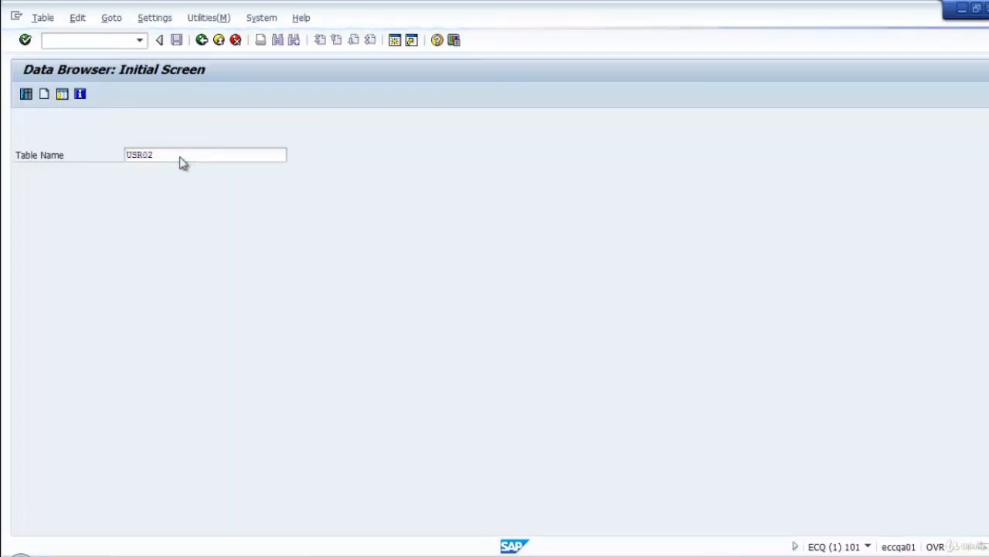
pyautogui.click(25, 93)
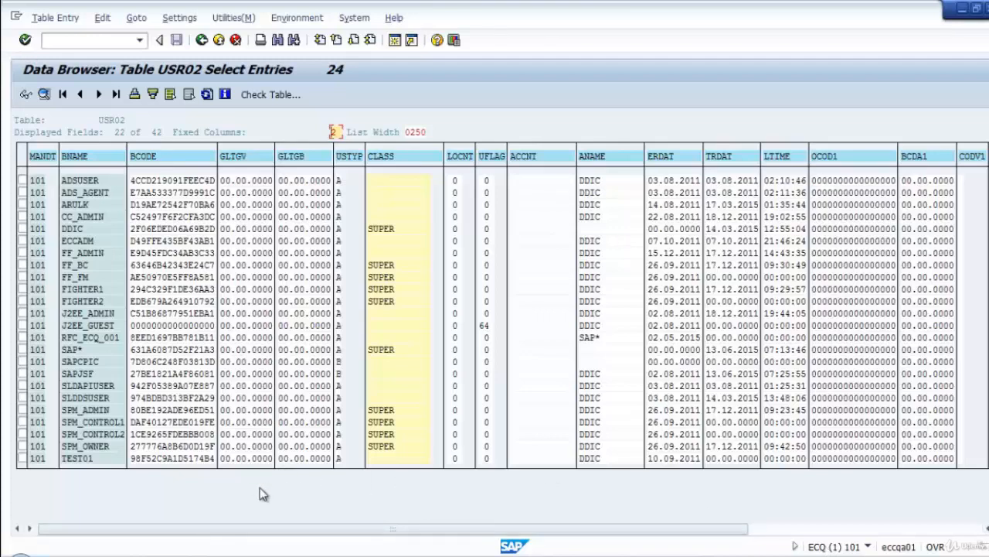
# Step: Copy the user name SPM_CONTROL1 from the USR02 list and display that user in user maintenance with /nsu01
pyautogui.click(74, 424)
pyautogui.hotkey('ctrl', 'y')
pyautogui.moveTo(62, 420); pyautogui.dragTo(125, 424)
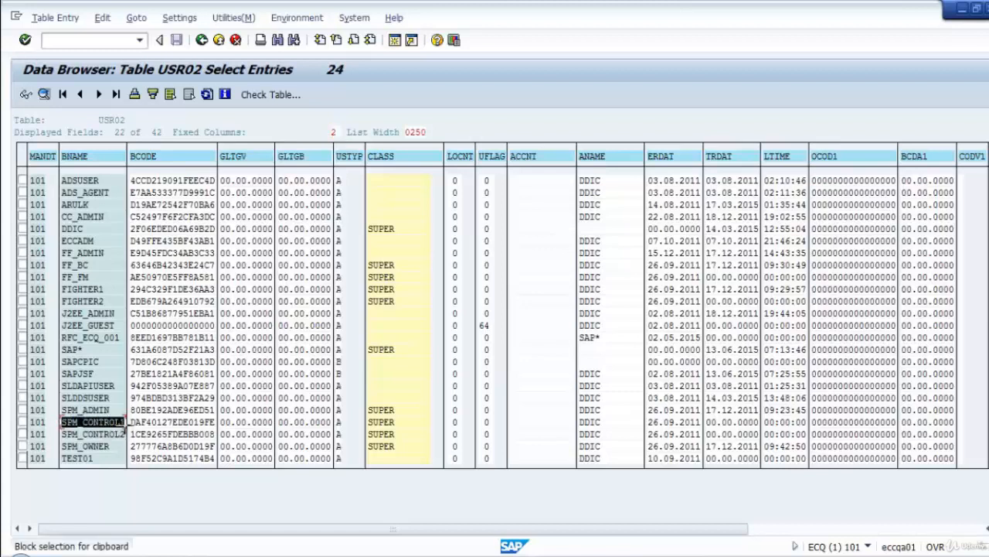
pyautogui.hotkey('ctrl', 'c')
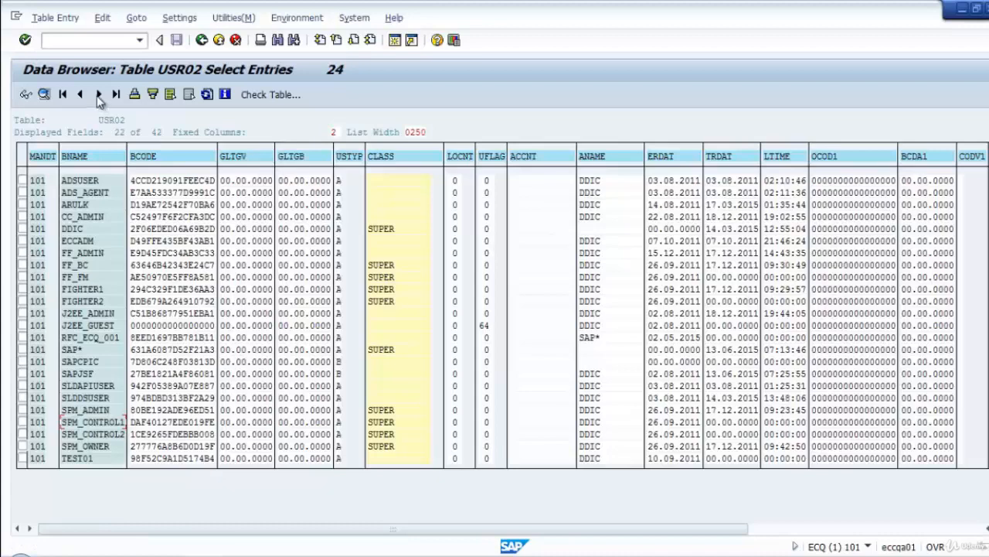
pyautogui.click(95, 37)
pyautogui.write('/nsu01')
pyautogui.press('Return')
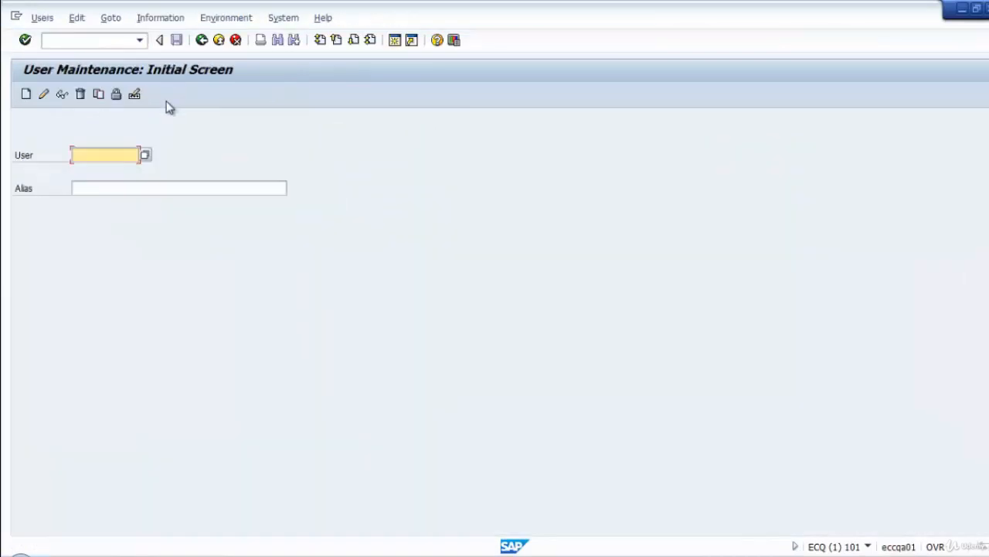
pyautogui.hotkey('ctrl', 'v')
pyautogui.click(62, 93)
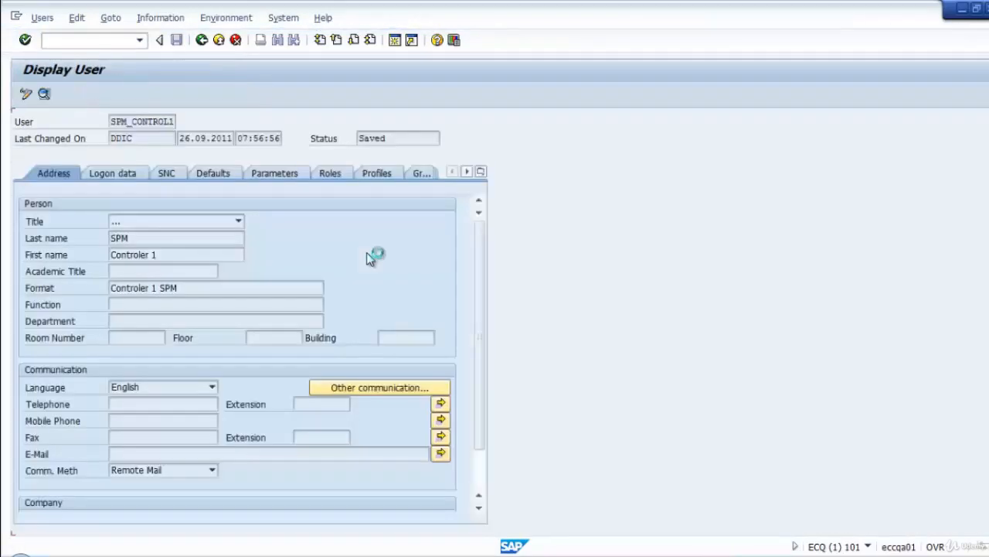
# Step: Examine the displayed user's role assignments and address data, and return to the user maintenance initial screen
pyautogui.click(324, 173)
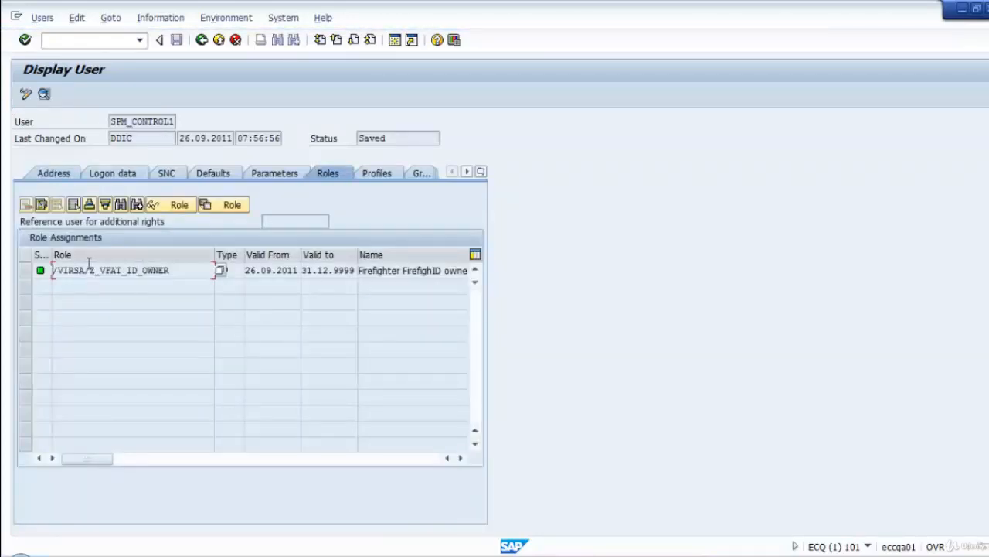
pyautogui.moveTo(185, 270); pyautogui.dragTo(18, 271)
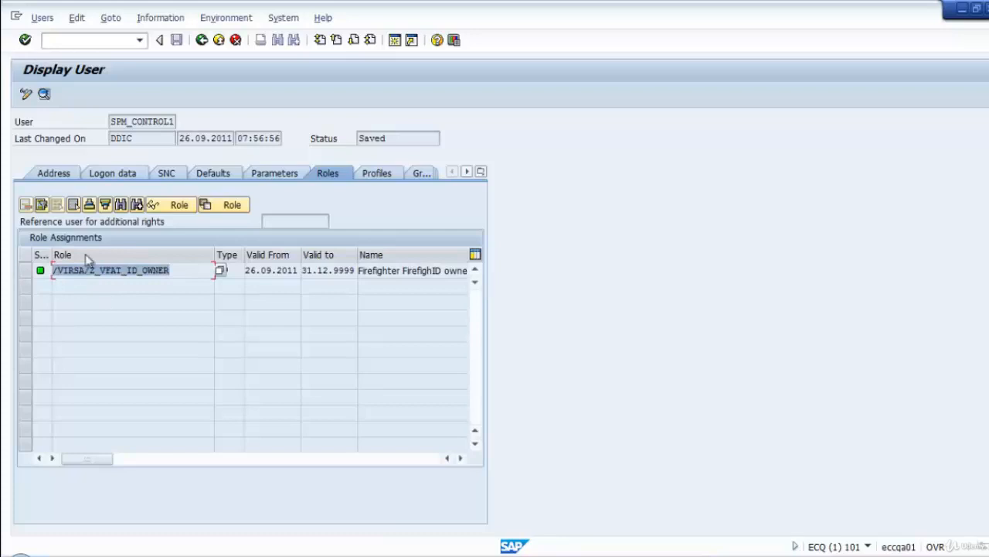
pyautogui.click(61, 169)
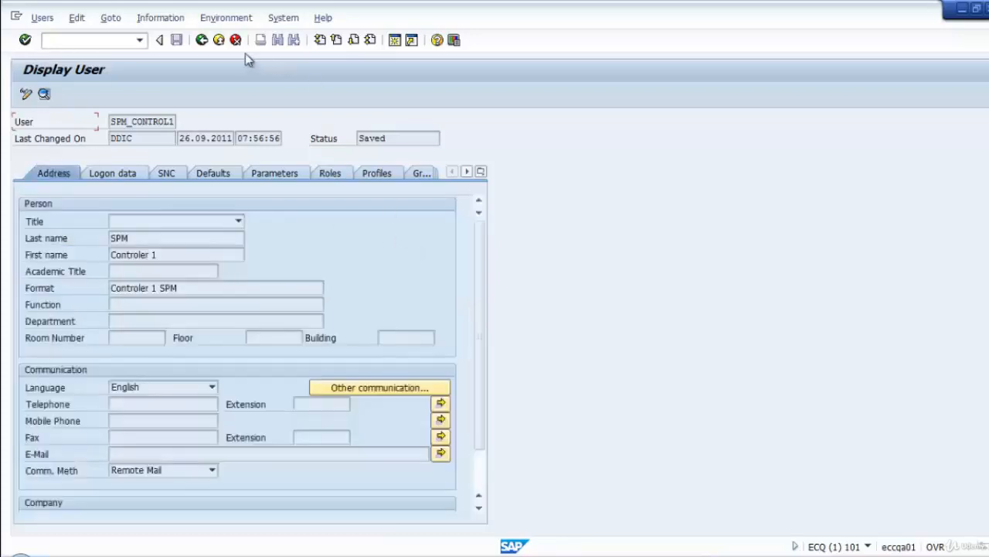
pyautogui.click(201, 40)
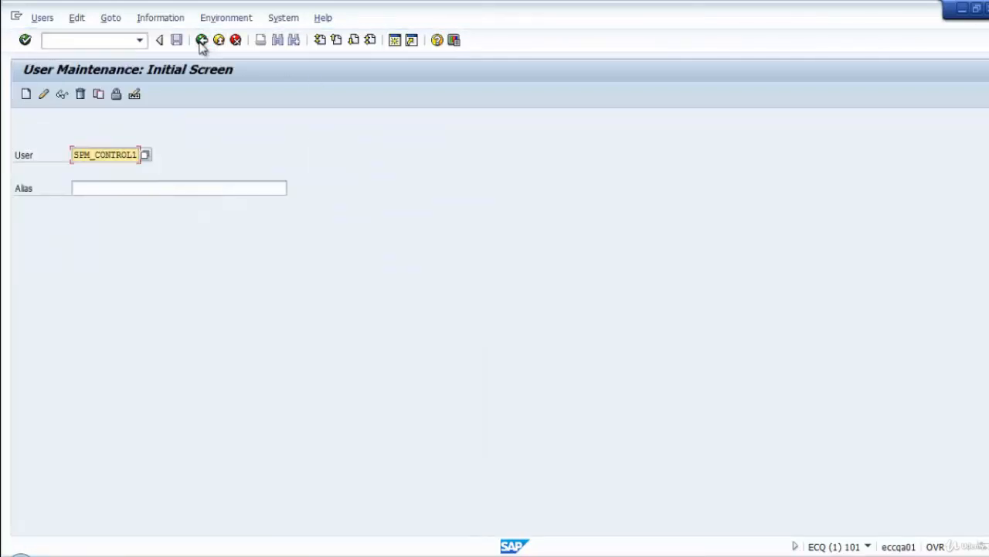
# Step: Check the session information for client and user, and log off from client 101 with /nex
pyautogui.click(868, 546)
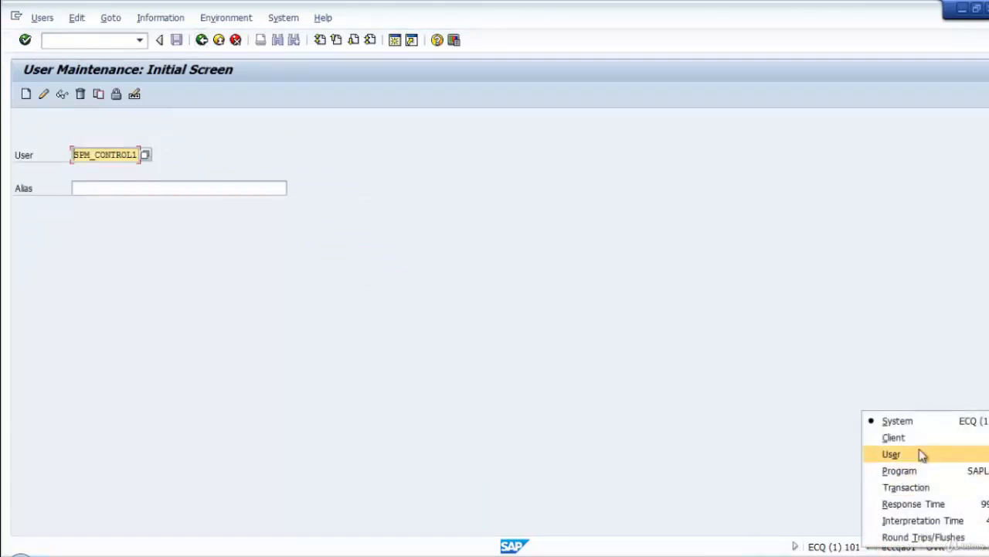
pyautogui.click(577, 361)
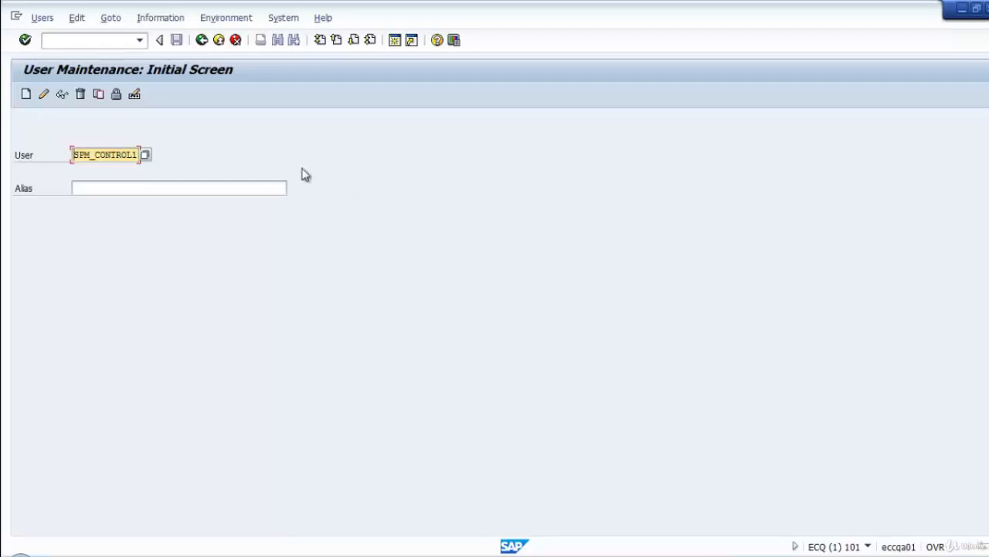
pyautogui.click(81, 40)
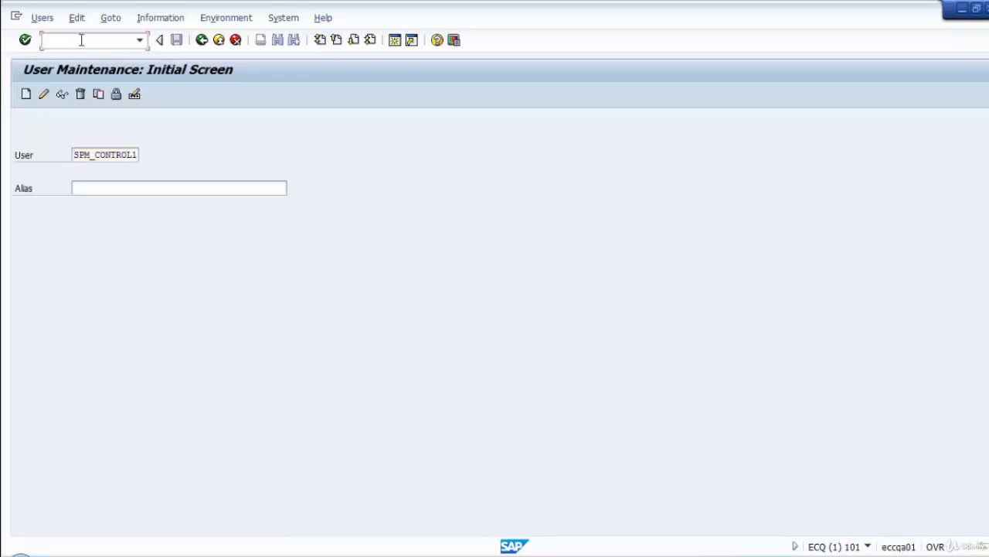
pyautogui.write('/nex')
pyautogui.press('Return')
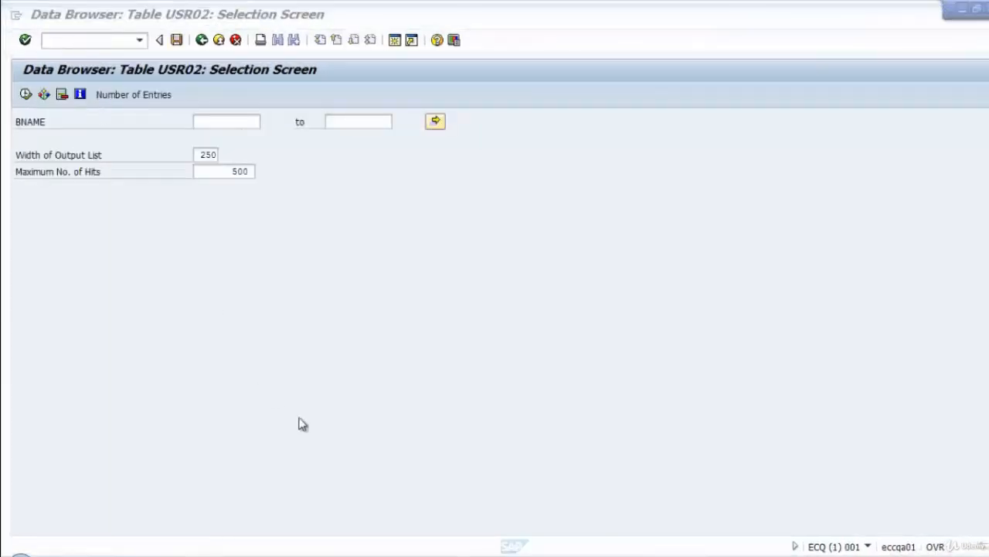
# Step: Log on to 03 ECQ - SAP ECC DEV in client 101 as user sap* with the account password
pyautogui.click(294, 486)
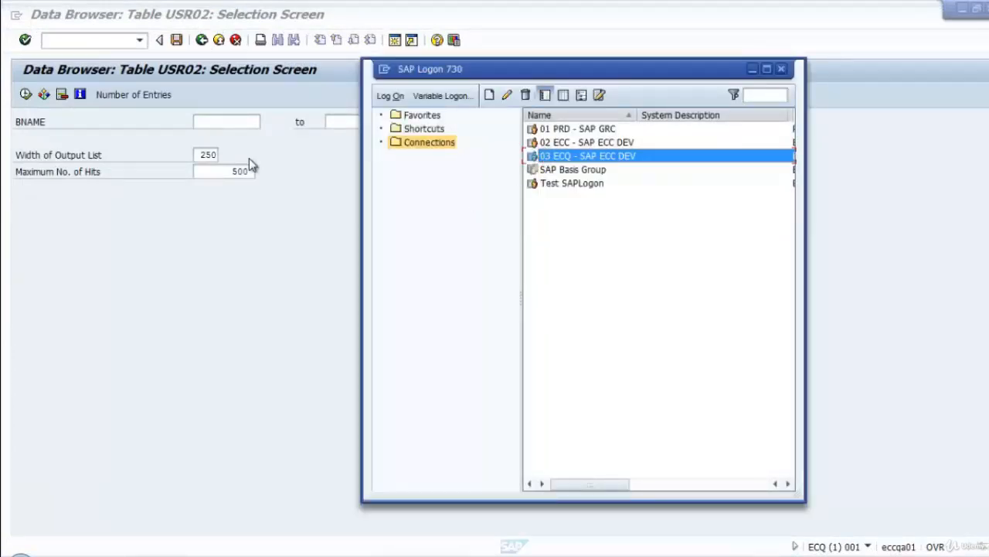
pyautogui.press('Return')
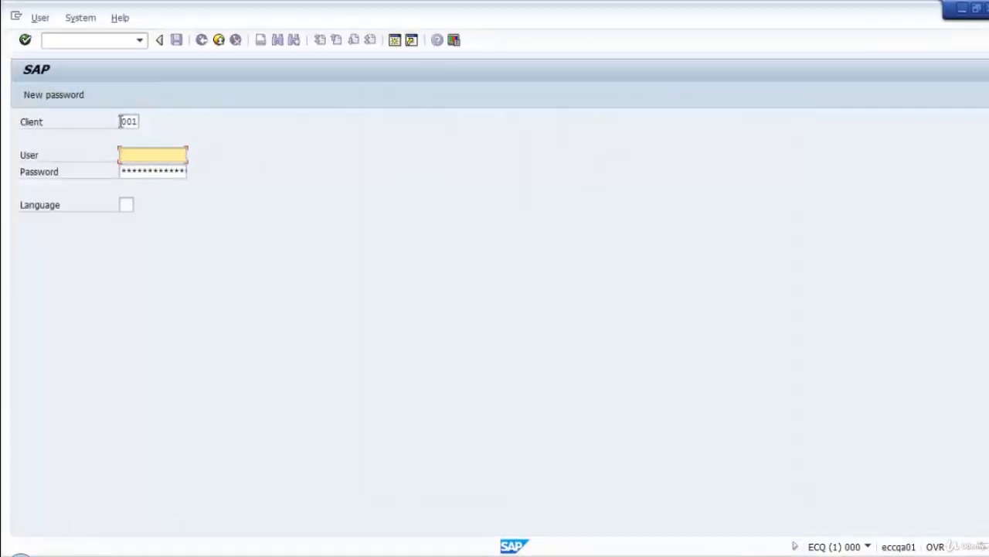
pyautogui.click(122, 122)
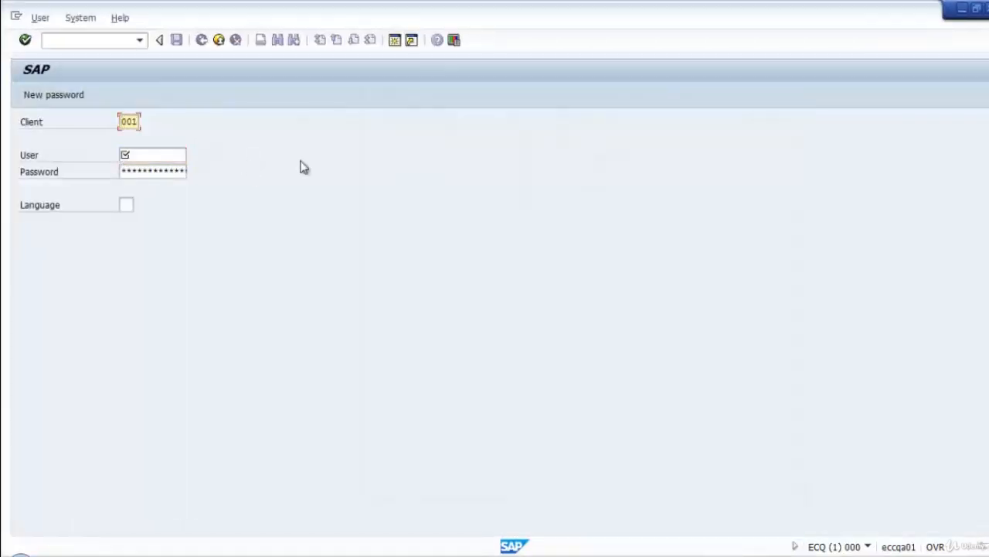
pyautogui.write('101')
pyautogui.press('Tab')
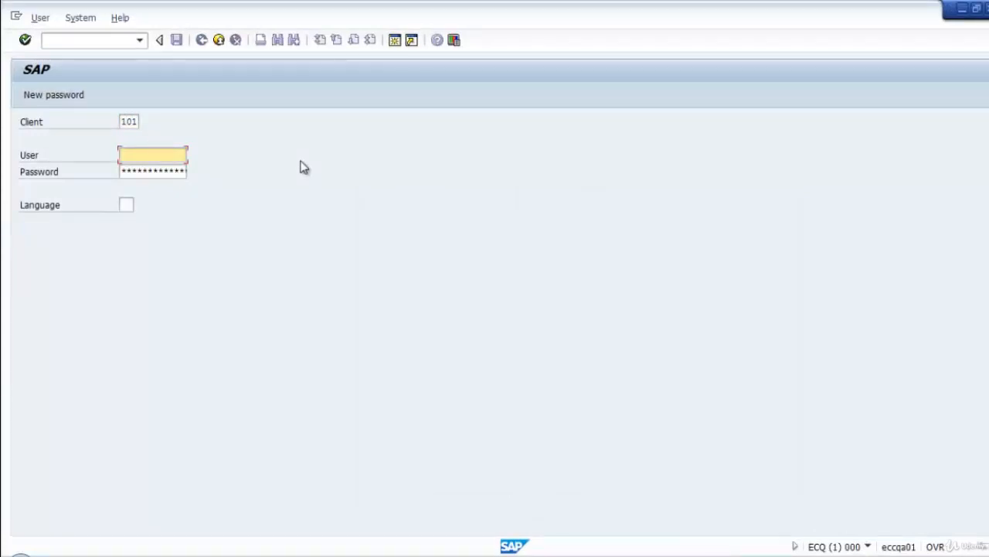
pyautogui.write('s')
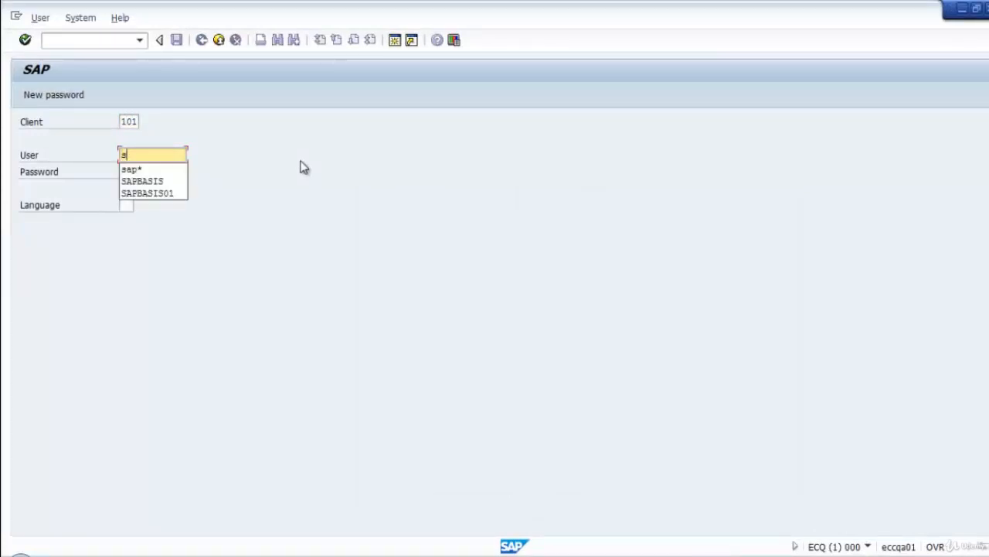
pyautogui.press('Down')
pyautogui.press('Return')
pyautogui.press('Tab')
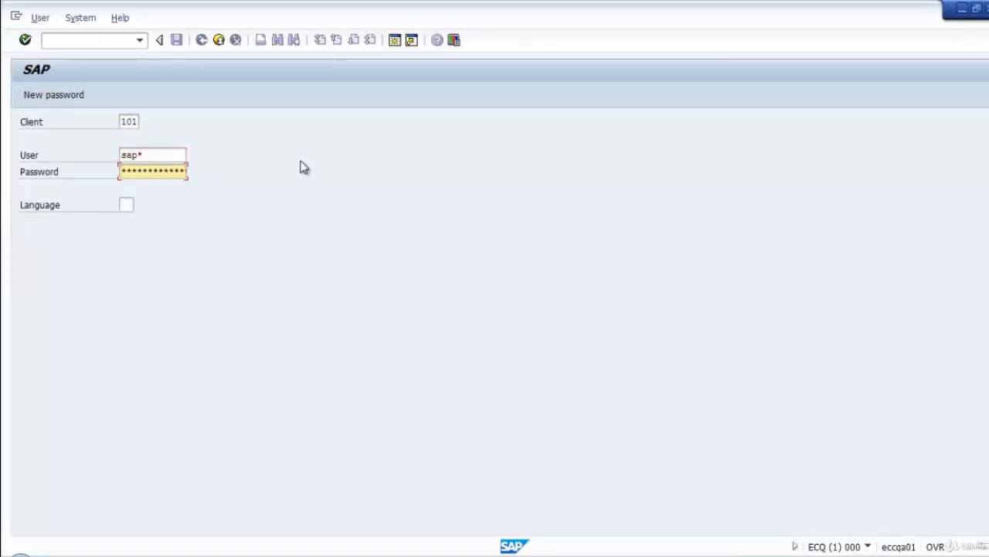
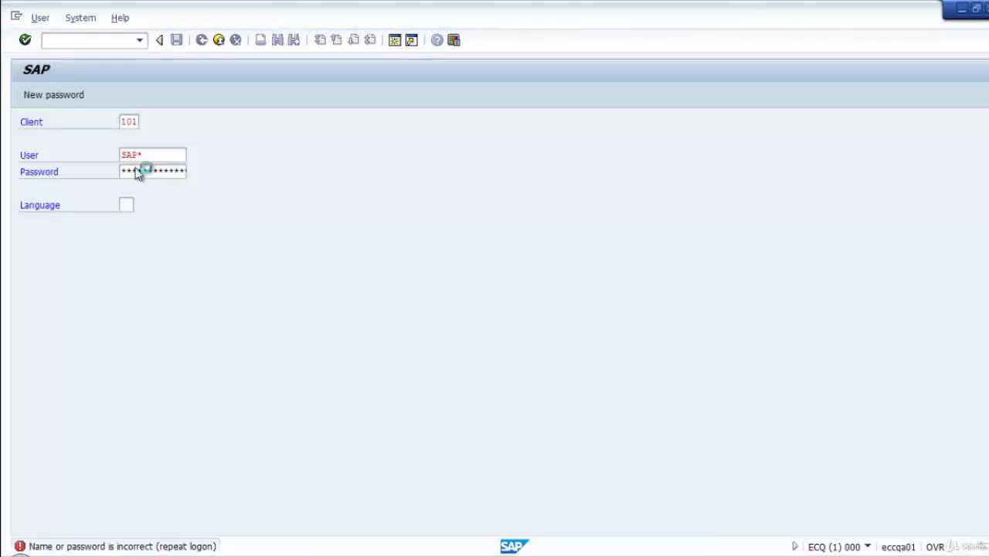
pyautogui.press('Return')
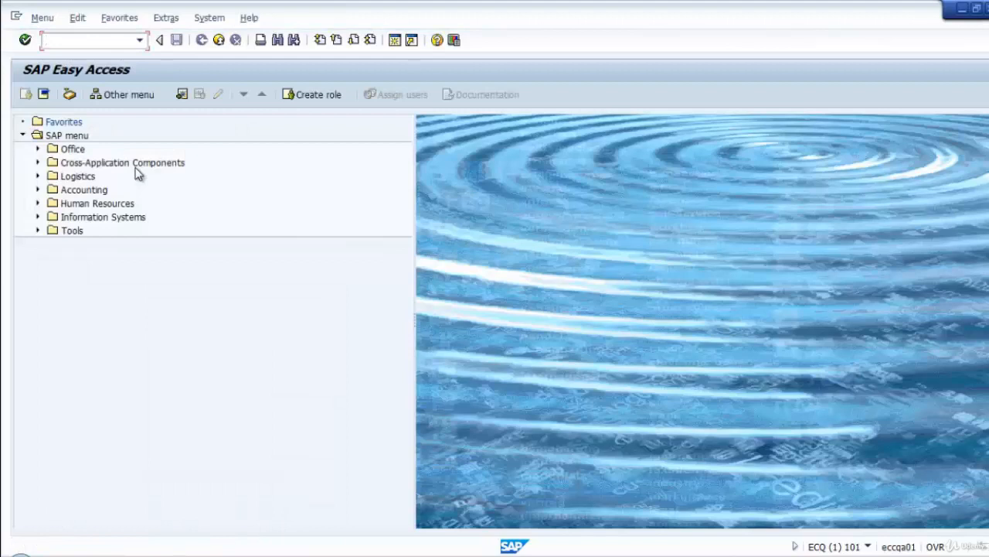
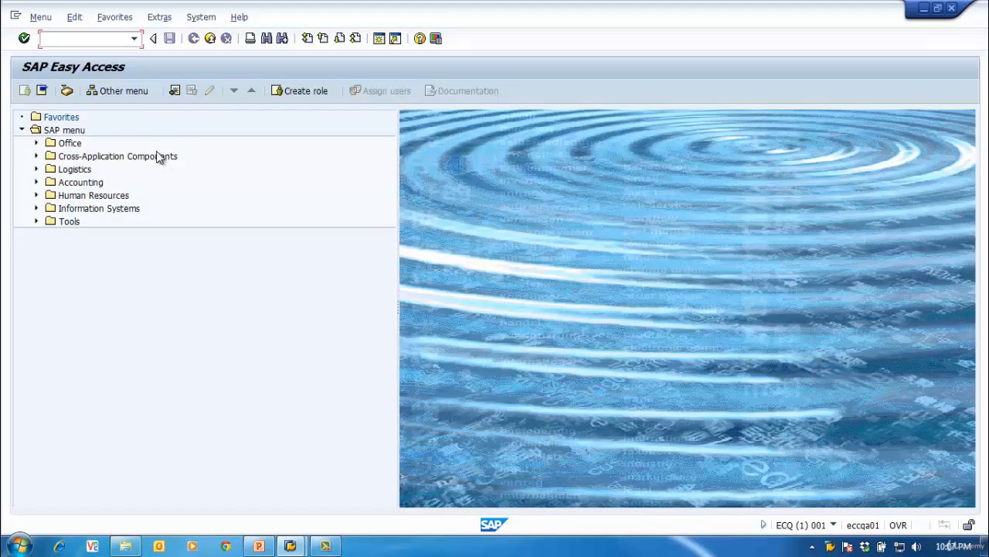
# Step: Open the clients overview with transaction scc4 and switch it to change mode
pyautogui.write('scc4')
pyautogui.press('Return')
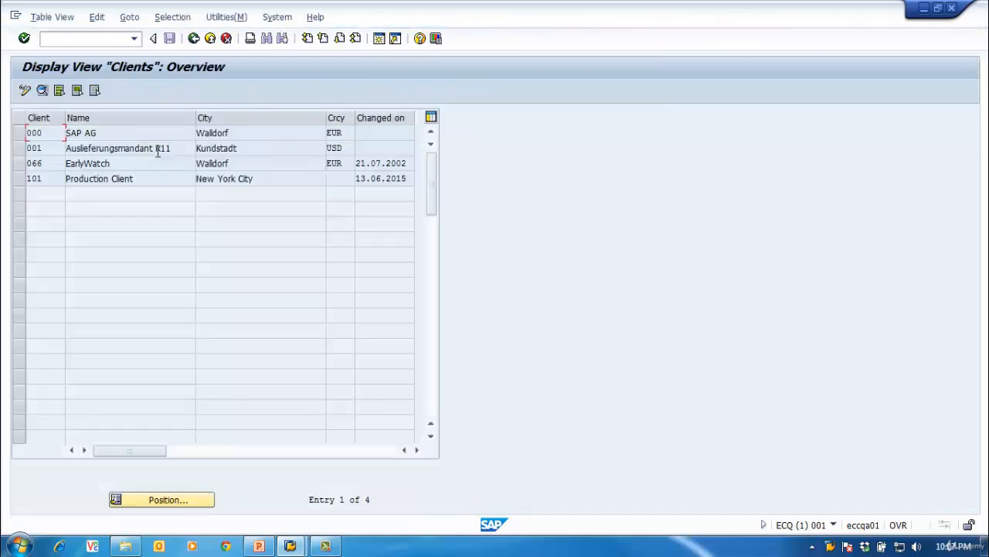
pyautogui.click(26, 91)
pyautogui.click(347, 406)
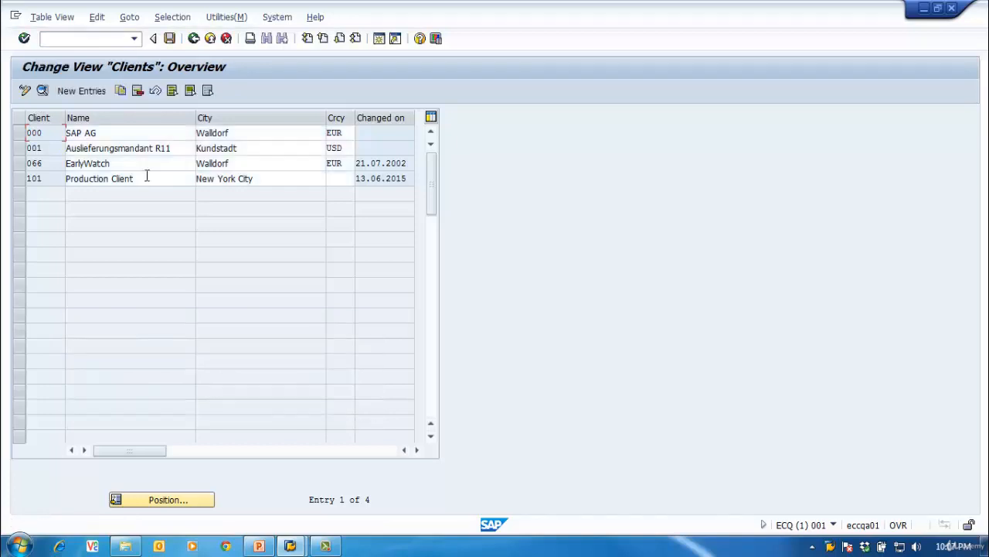
# Step: Create client 102 named Production Client with city New York City, save it, and return to SAP Easy Access
pyautogui.click(66, 92)
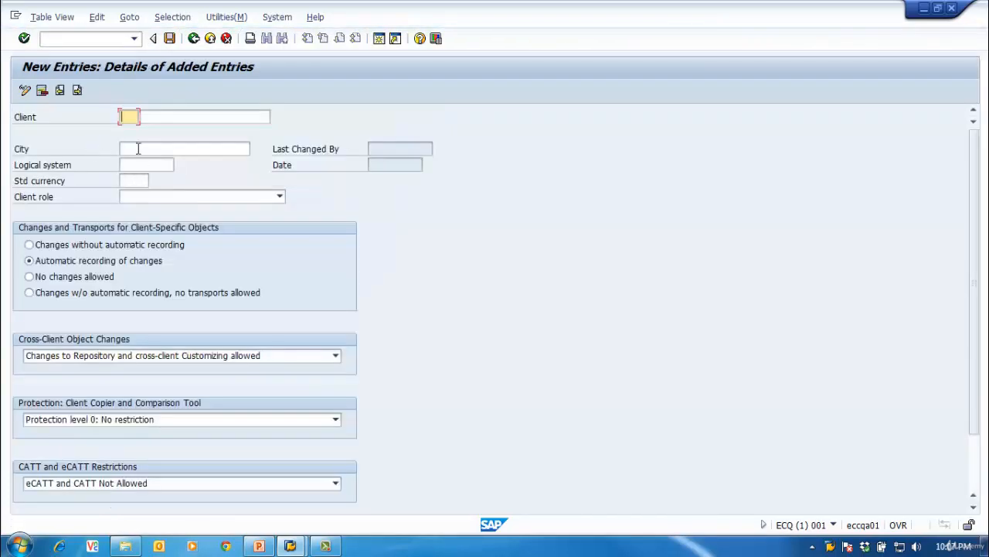
pyautogui.write('102')
pyautogui.press('Tab')
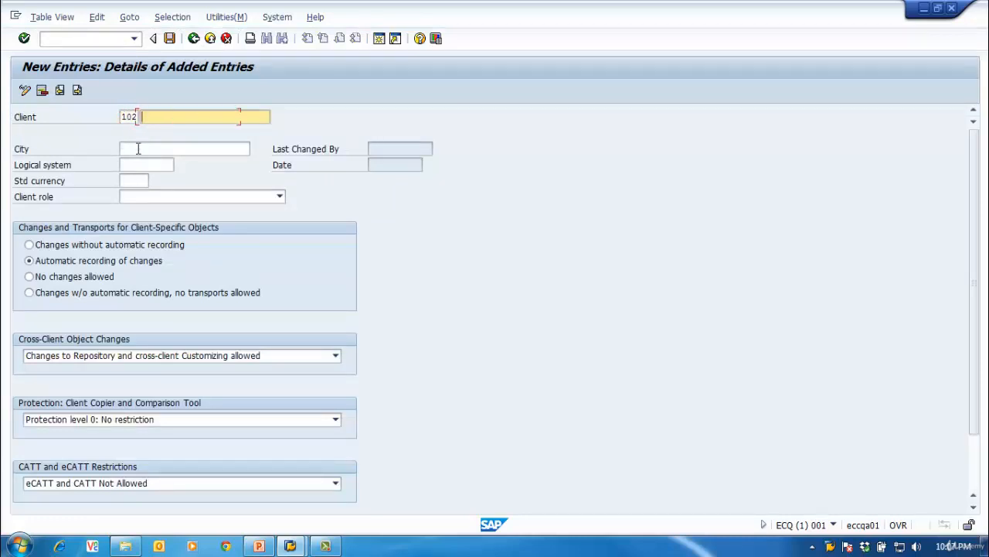
pyautogui.write('P')
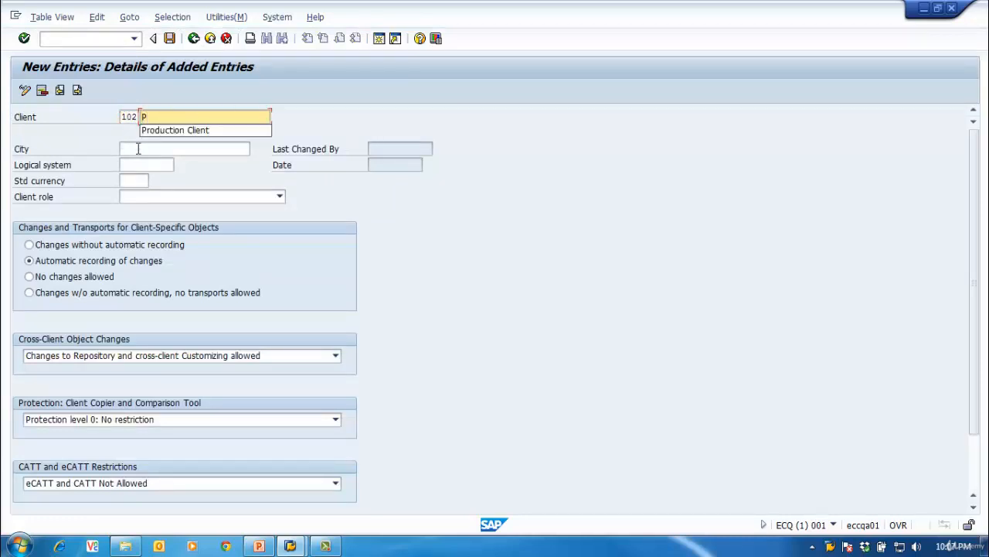
pyautogui.write('roduction Client')
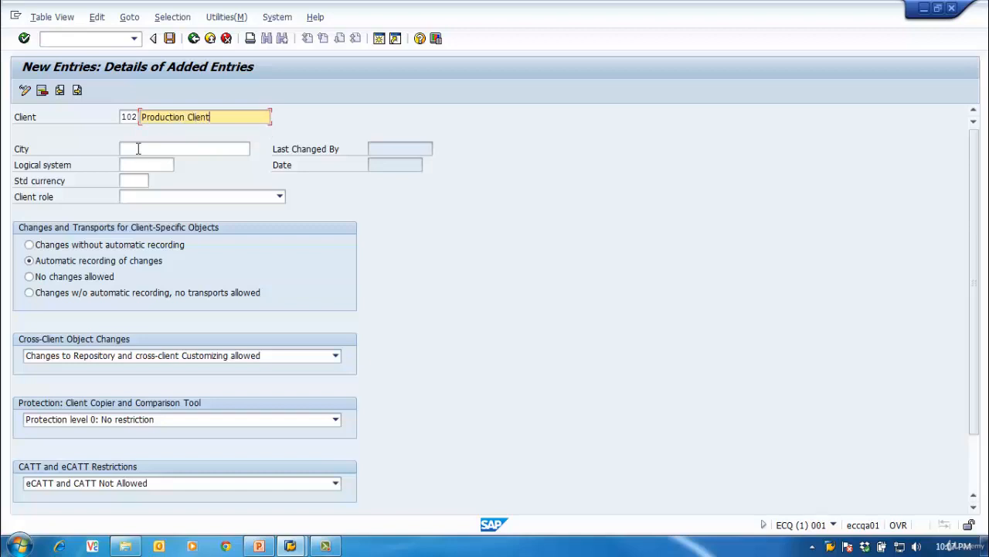
pyautogui.click(139, 149)
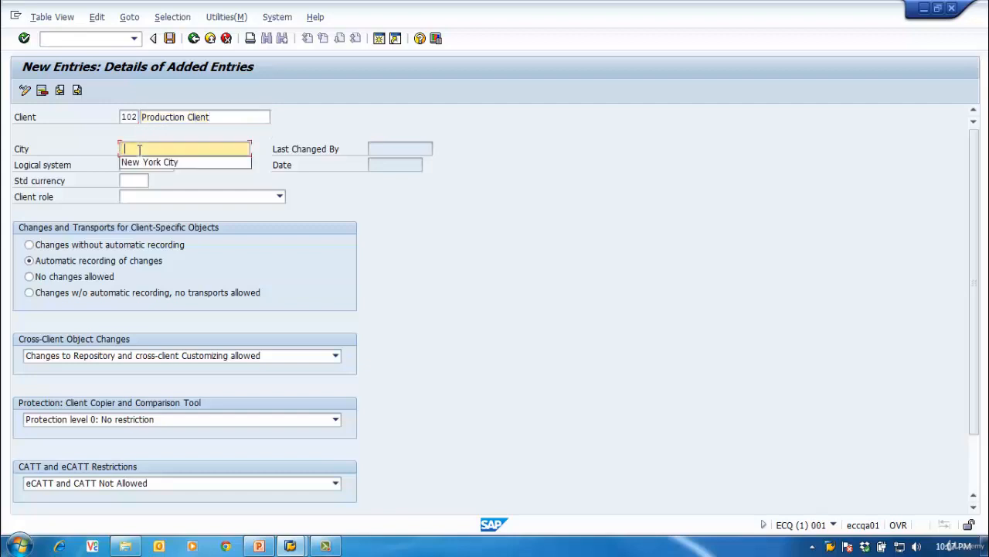
pyautogui.click(149, 161)
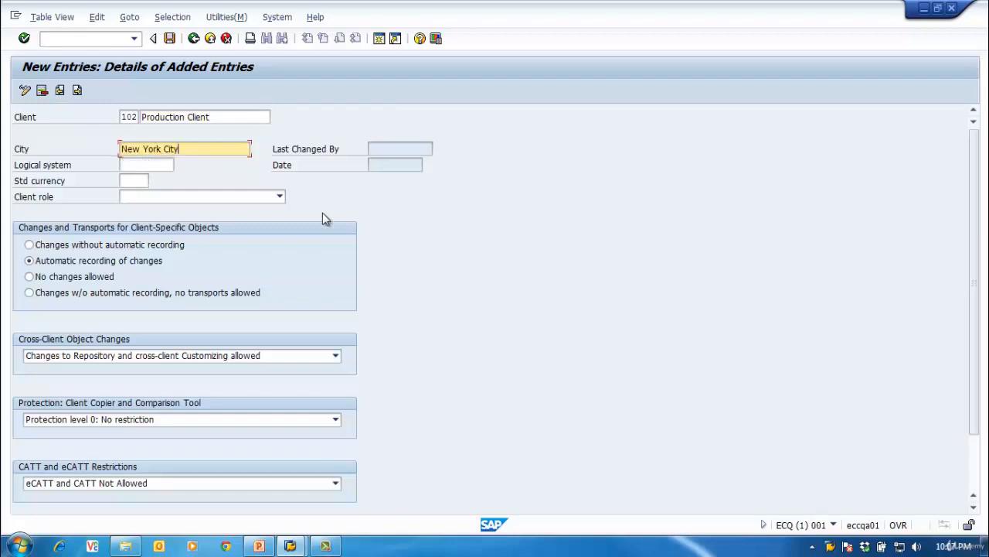
pyautogui.click(170, 39)
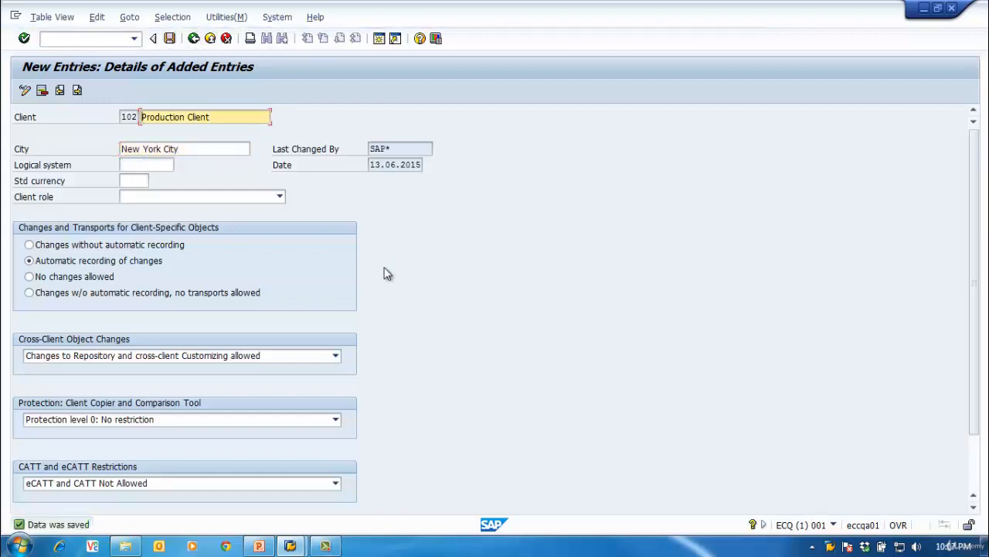
pyautogui.click(194, 39)
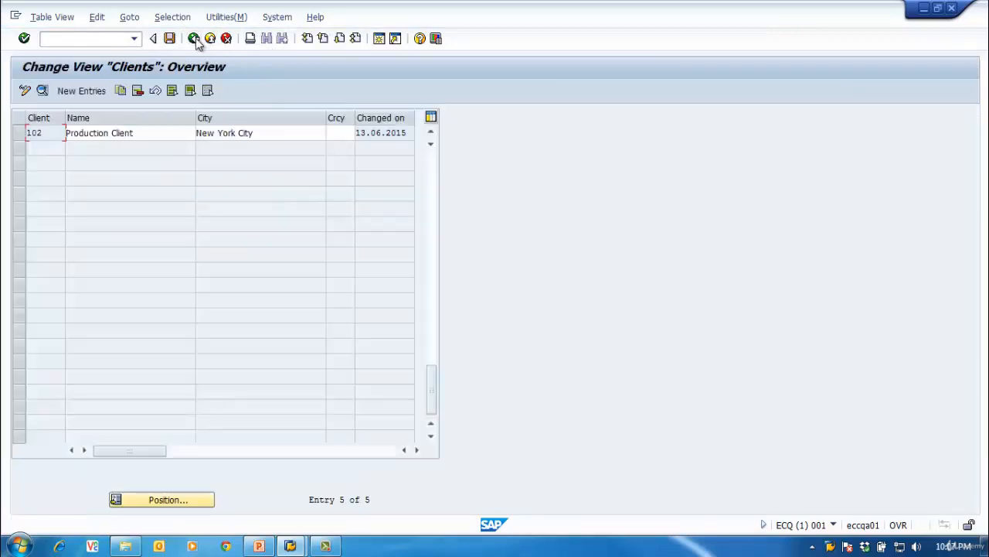
pyautogui.click(194, 39)
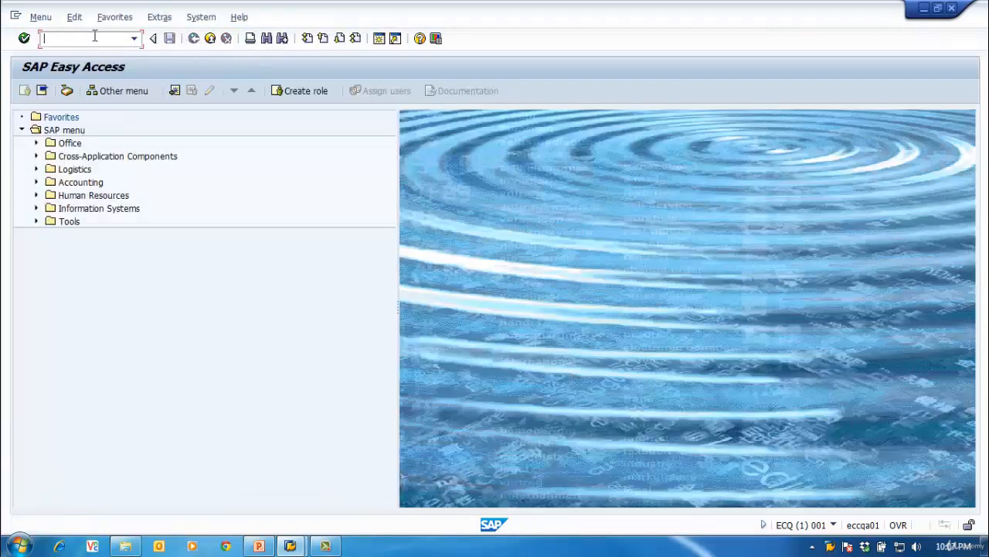
# Step: Log off from client 001 and open a new logon screen for 03 ECQ - SAP ECC DEV
pyautogui.click(949, 10)
pyautogui.click(161, 266)
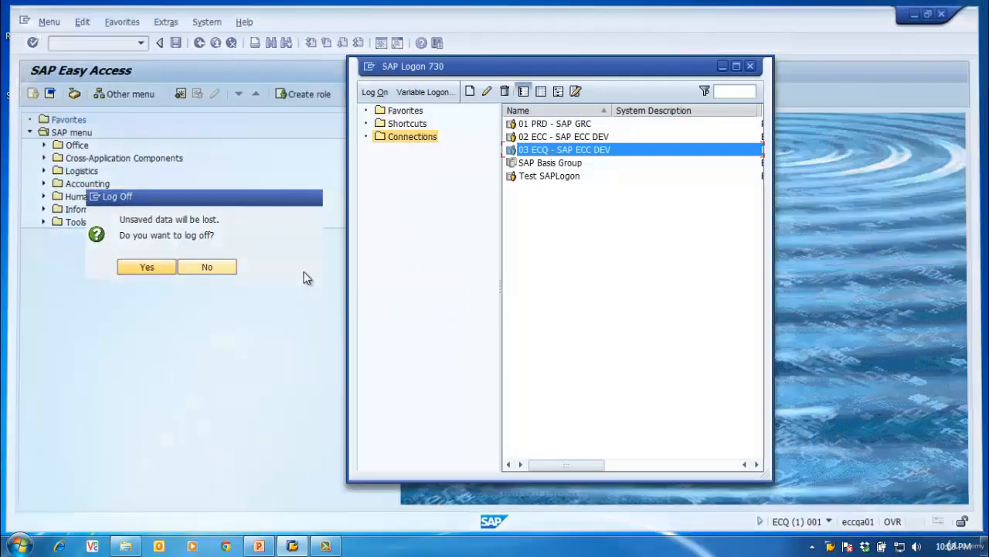
pyautogui.doubleClick(602, 152)
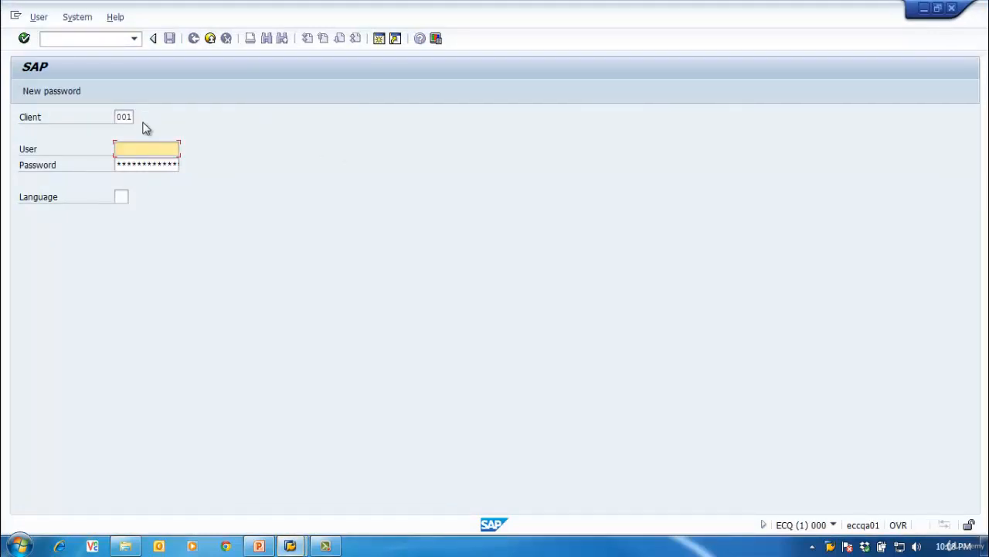
# Step: Log on to client 102 as user sap* with the account password and accept the copyright notice
pyautogui.write('sap*')
pyautogui.press('Tab')
pyautogui.write('****')
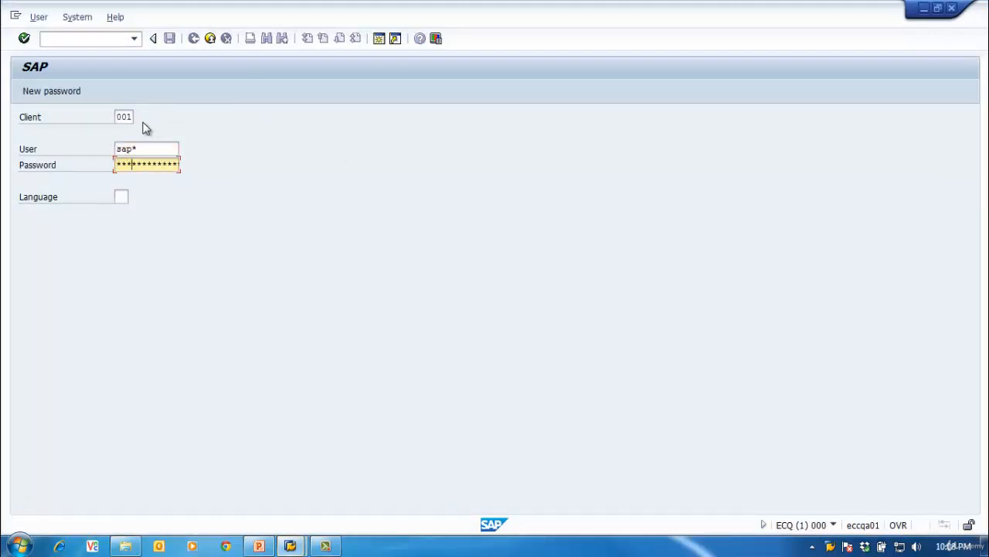
pyautogui.hotkey('shift', 'Tab')
pyautogui.hotkey('shift', 'Tab')
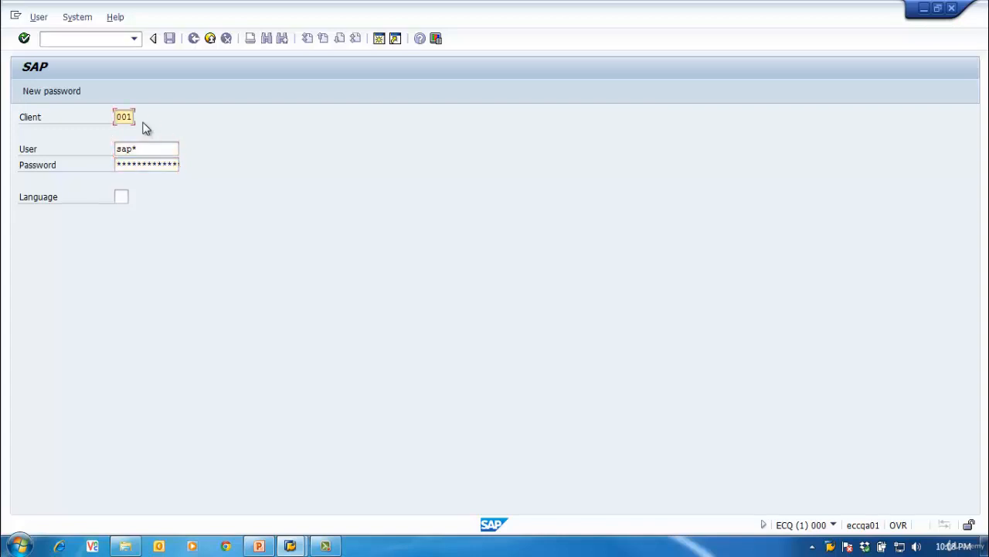
pyautogui.write('102')
pyautogui.press('Tab')
pyautogui.press('Tab')
pyautogui.press('Return')
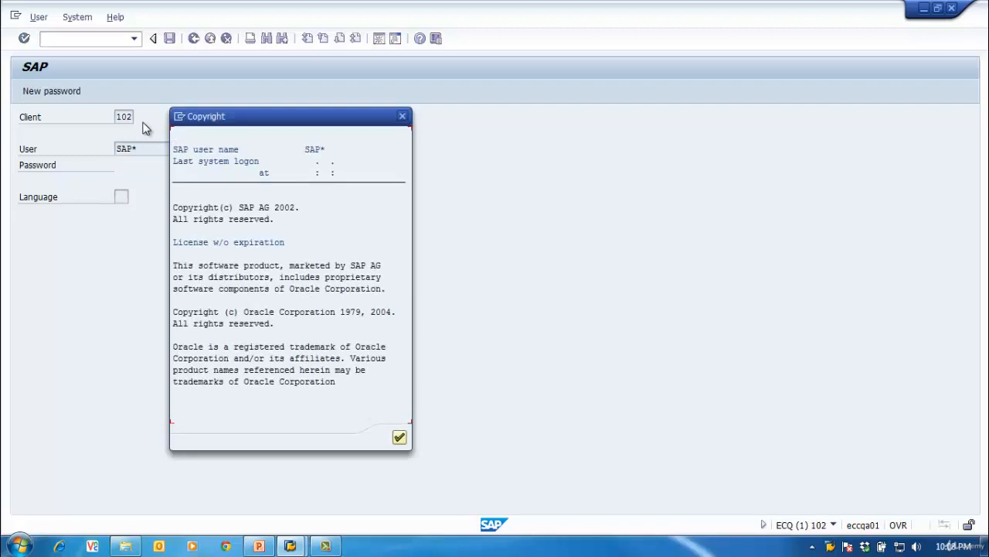
pyautogui.click(399, 438)
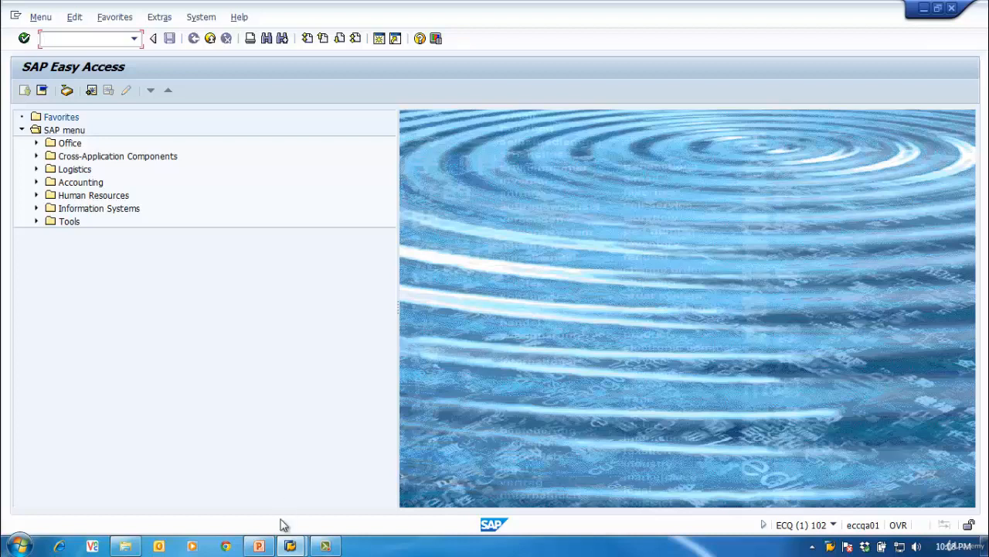
# Step: Open the RFC connection configuration with transaction sm59 and start a new RFC destination
pyautogui.moveTo(291, 546)
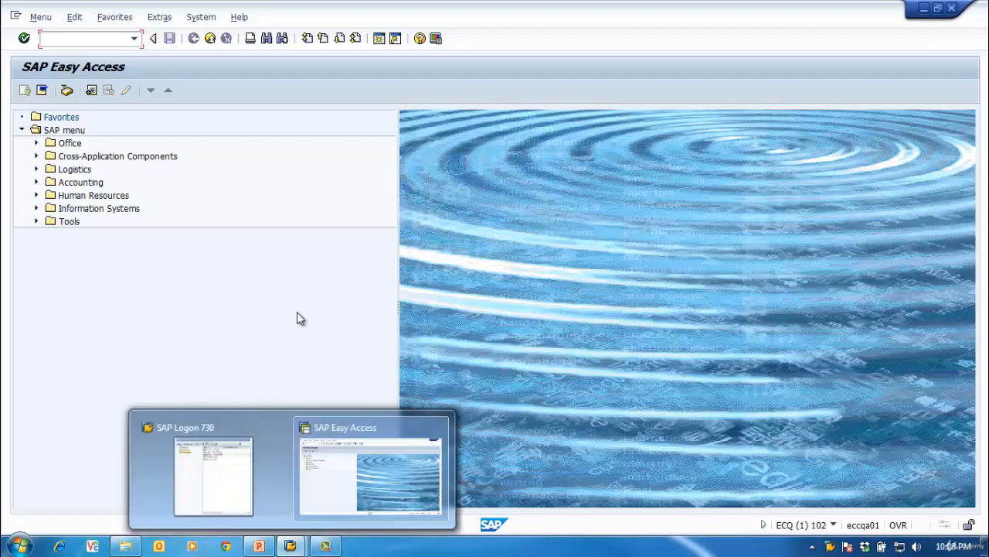
pyautogui.click(98, 39)
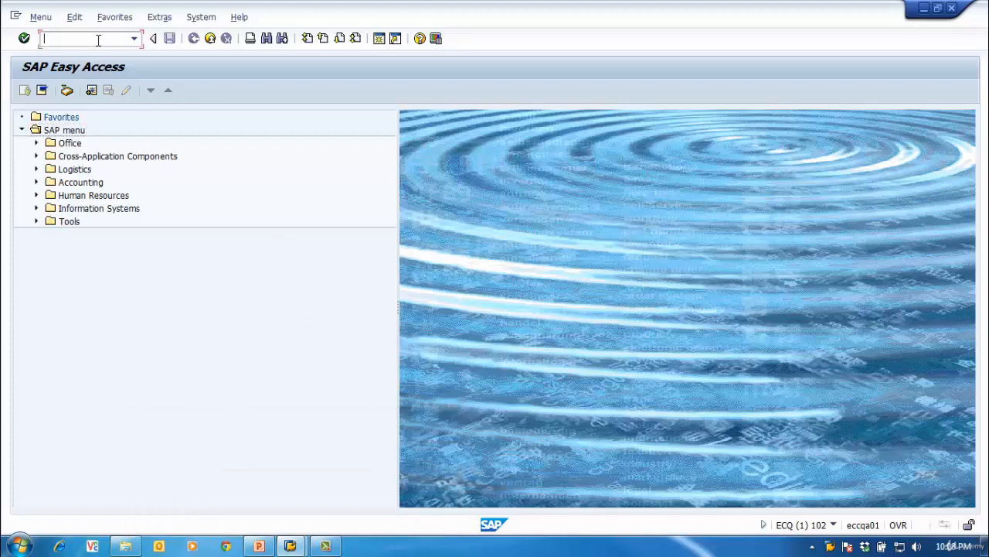
pyautogui.write('sm59')
pyautogui.press('Return')
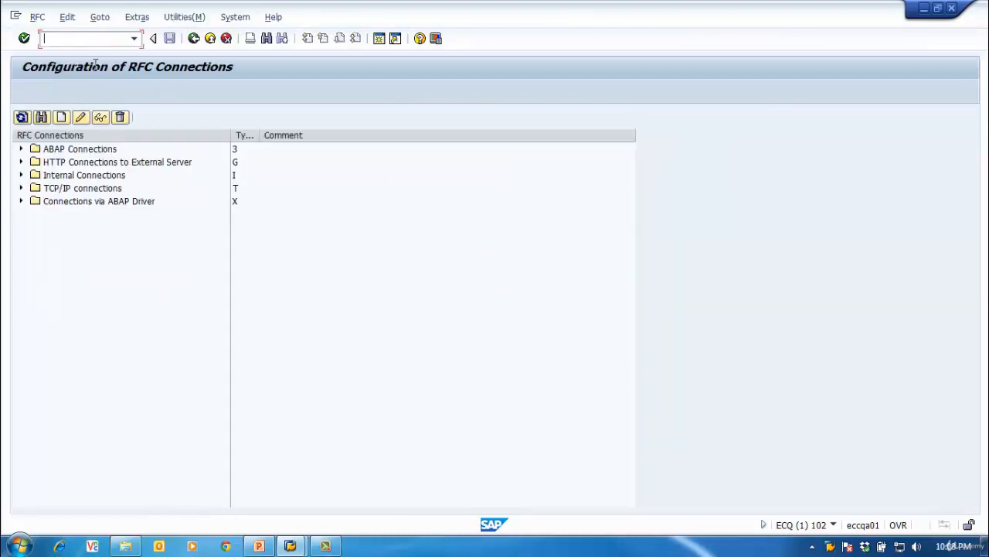
pyautogui.click(61, 118)
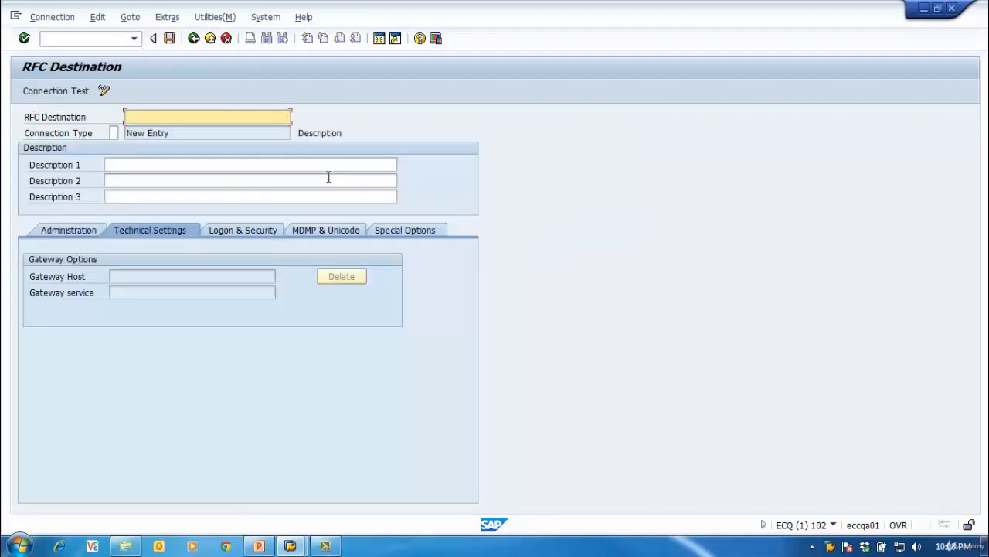
# Step: Name the new RFC destination ECC_CPY_CLN and describe it as Copy Client ECC
pyautogui.write('EC')
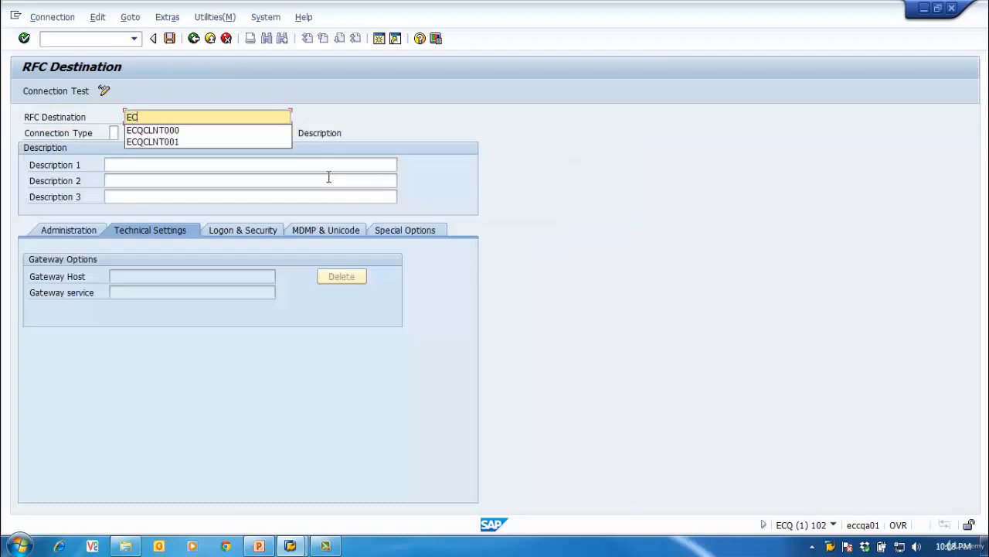
pyautogui.write('C_CIP')
pyautogui.press('BackSpace')
pyautogui.press('BackSpace')
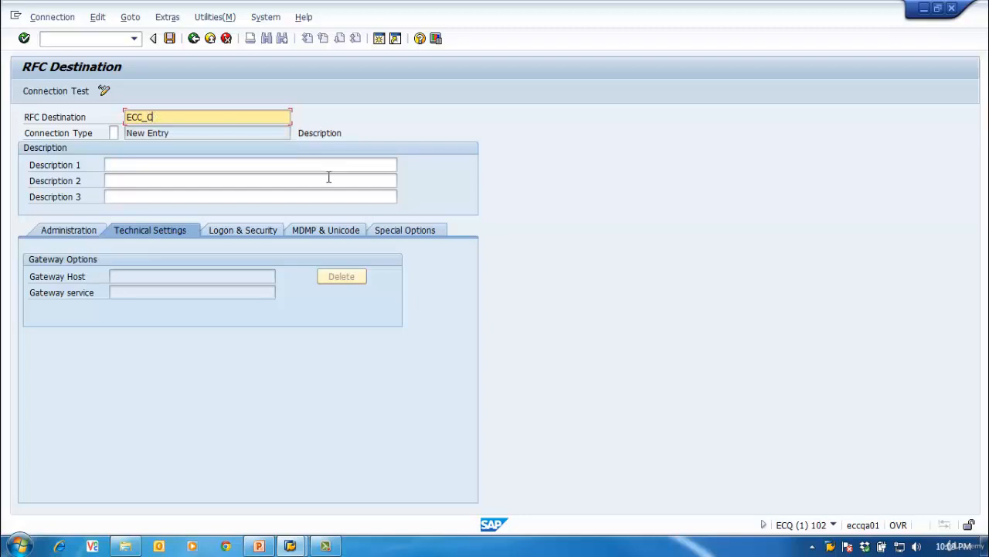
pyautogui.write('PY_CLN')
pyautogui.click(312, 165)
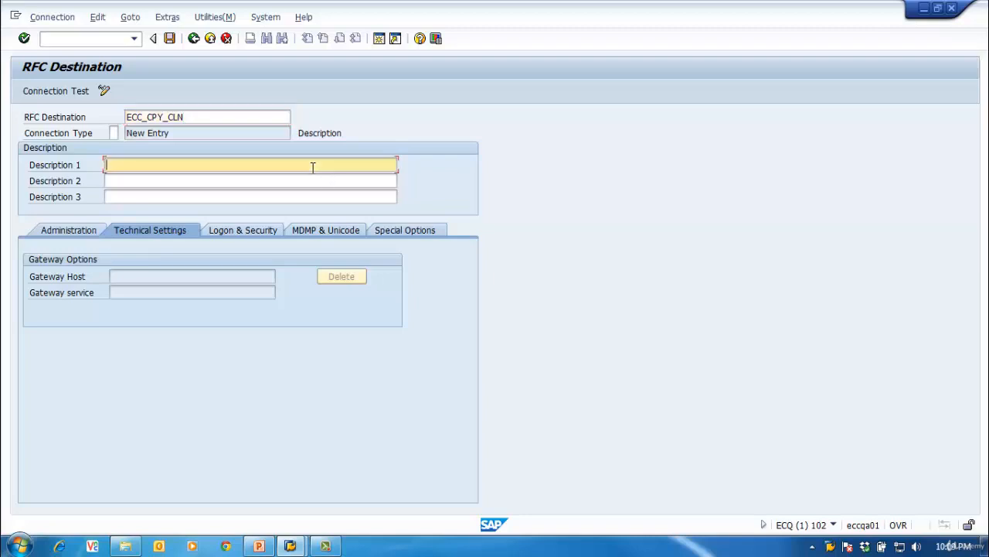
pyautogui.write('Copy Client ECC')
pyautogui.press('Return')
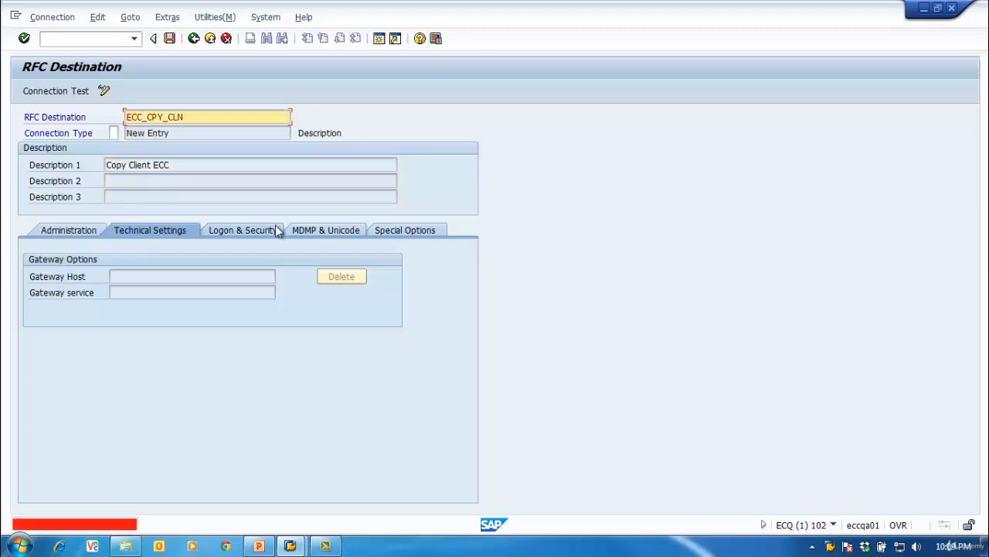
# Step: Set the RFC destination's connection type to 3, ABAP Connection
pyautogui.click(115, 133)
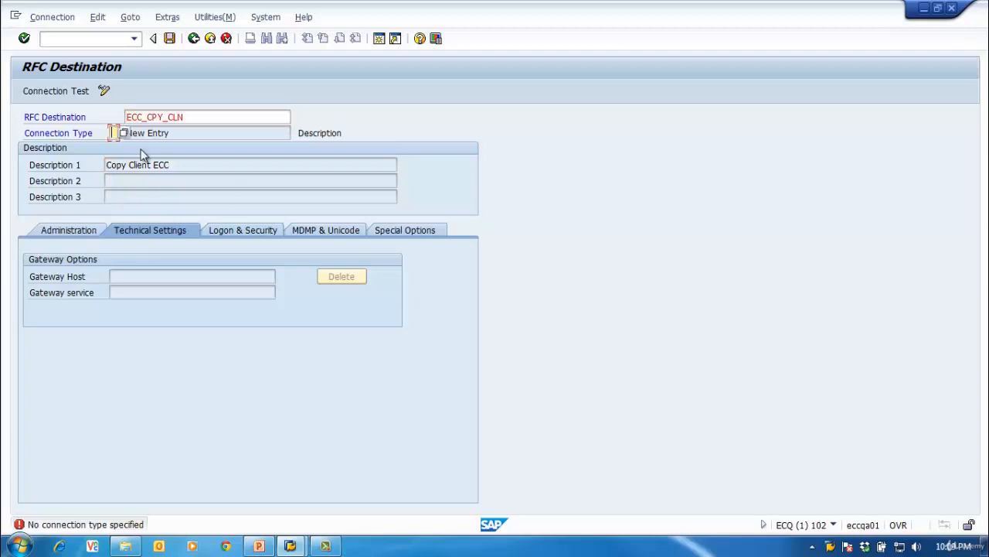
pyautogui.write('3')
pyautogui.press('Return')
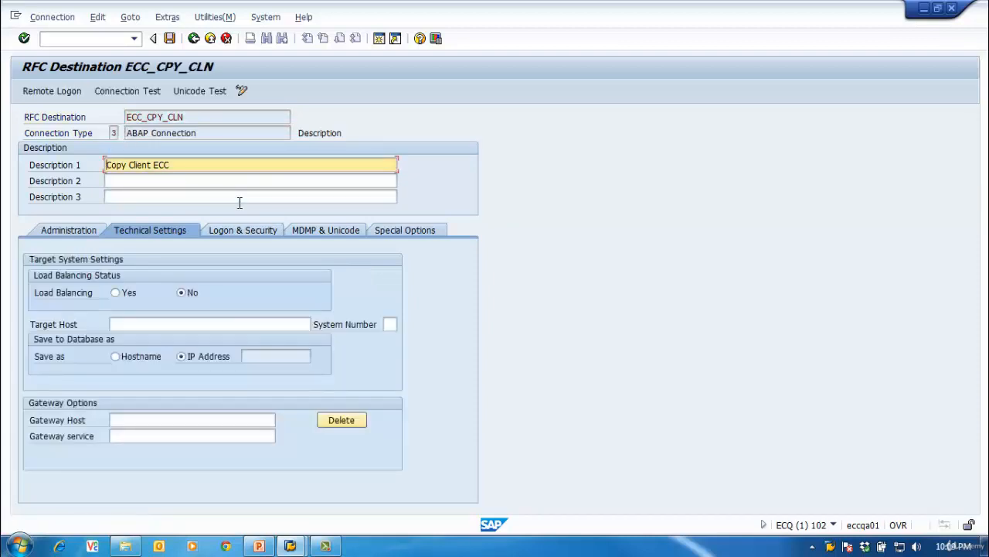
# Step: Set the target host to eccdemo with system number 00, and open the destination's logon and security settings
pyautogui.click(184, 328)
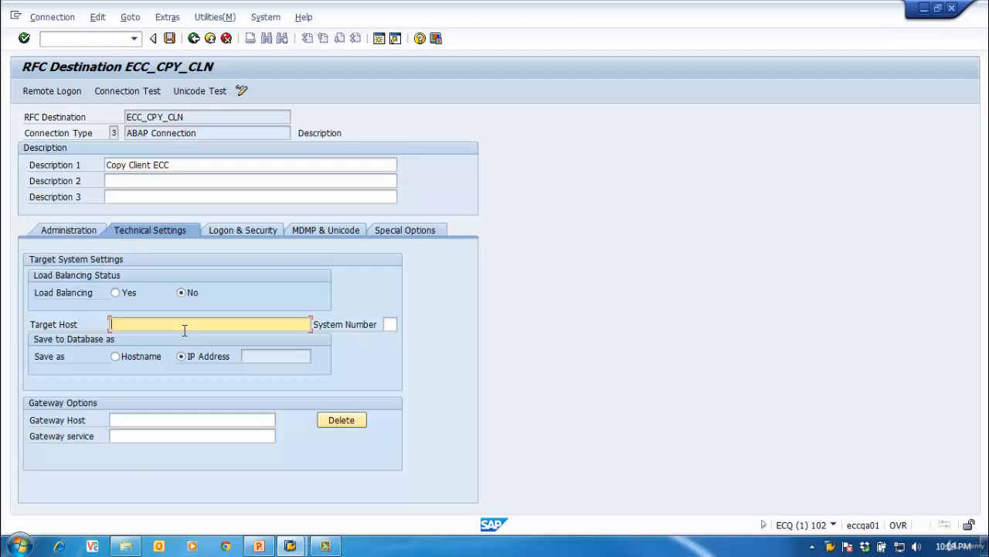
pyautogui.write('eccdemo')
pyautogui.press('Return')
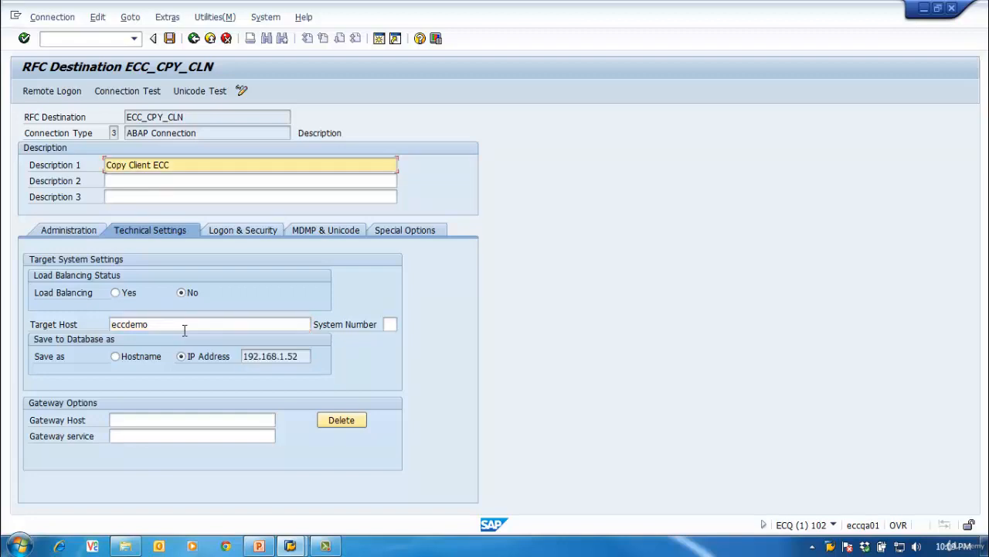
pyautogui.click(391, 320)
pyautogui.write('00')
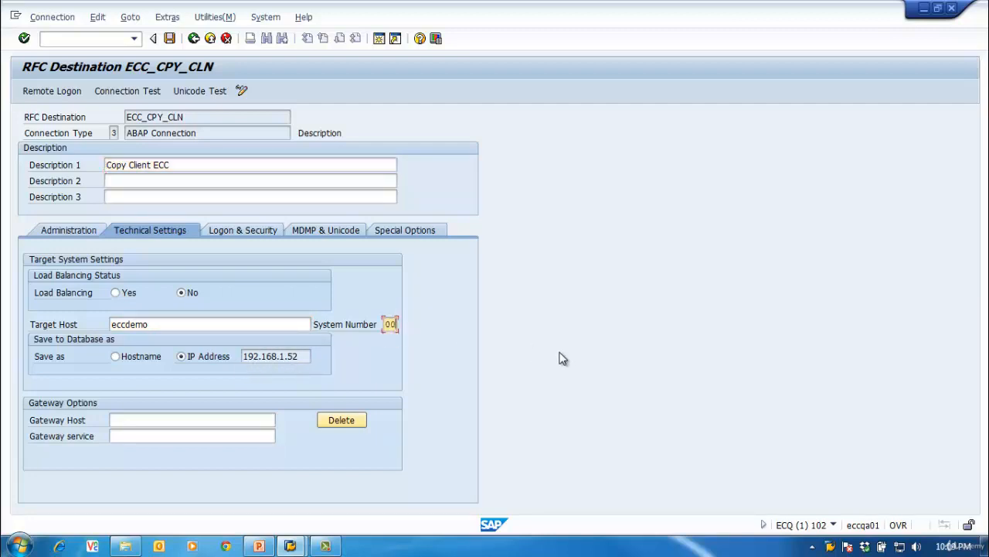
pyautogui.click(239, 231)
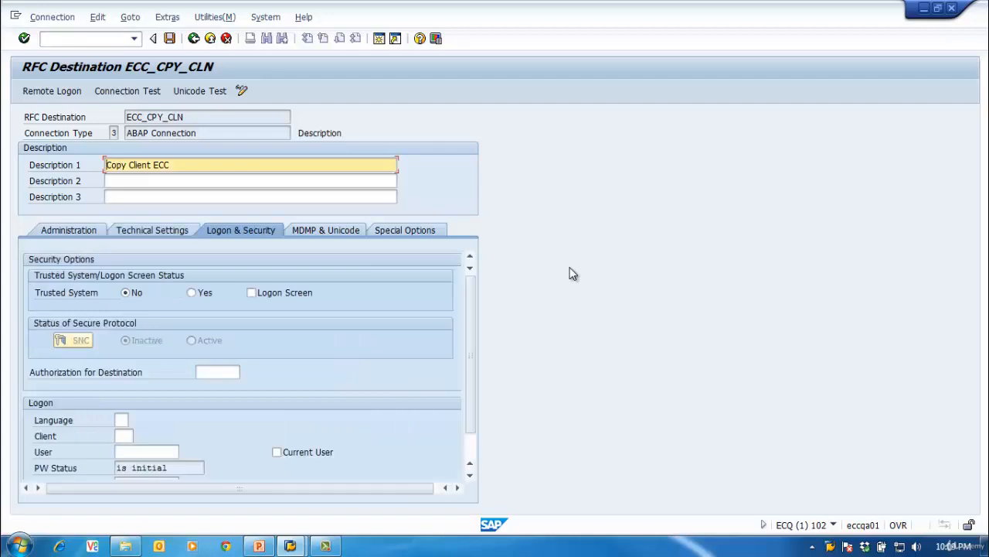
pyautogui.click(119, 437)
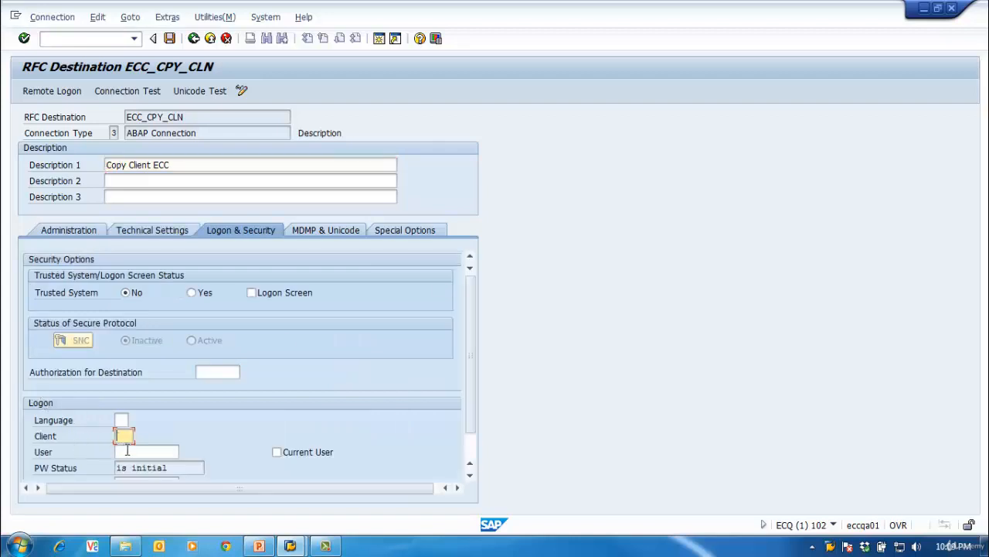
pyautogui.click(128, 451)
# Step: Bring up SAP Logon and open a logon screen for 02 ECQ - SAP ECC DEV
pyautogui.click(291, 546)
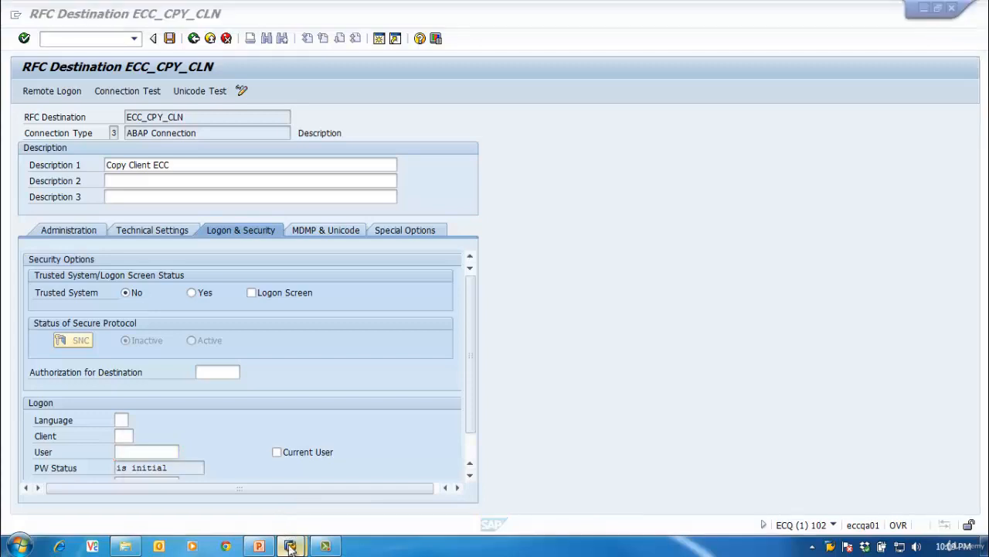
pyautogui.click(198, 478)
pyautogui.click(610, 136)
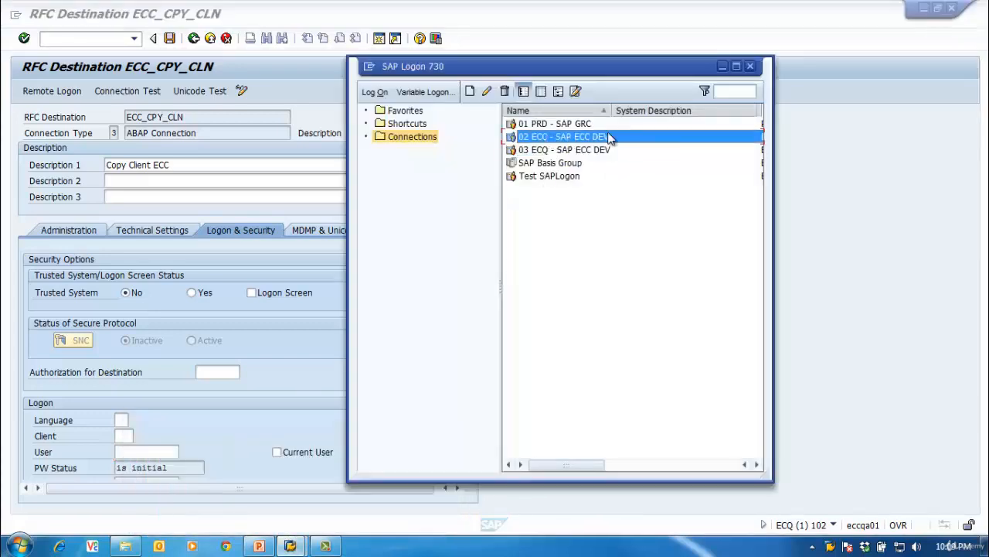
pyautogui.doubleClick(610, 137)
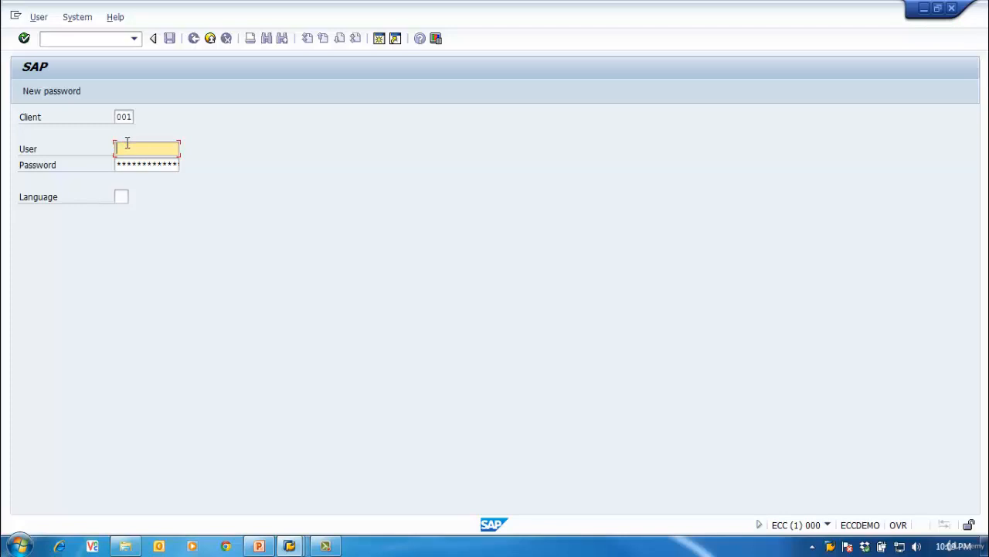
# Step: Log on to client 001 as user SAPBASIS with the account password
pyautogui.write('s')
pyautogui.press('Down')
pyautogui.press('Down')
pyautogui.press('Tab')
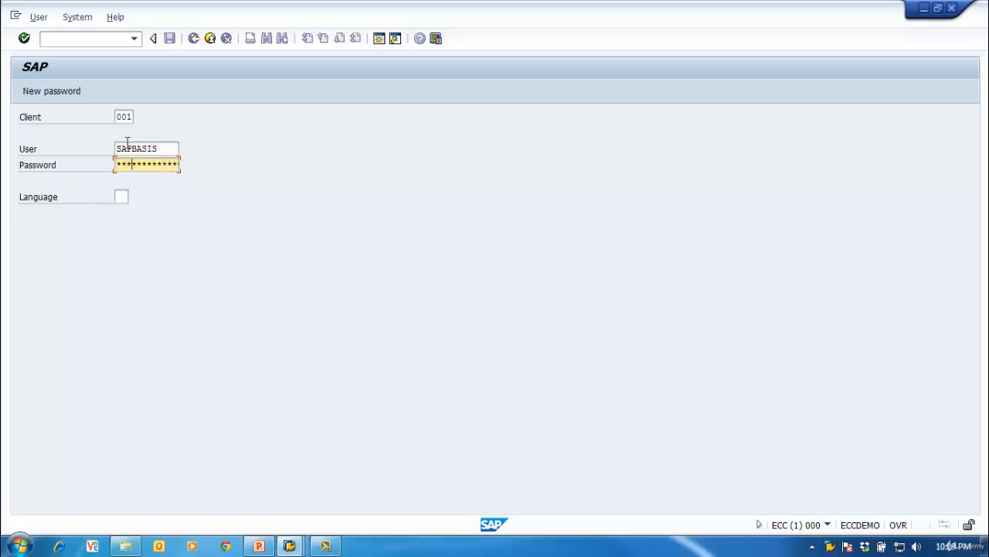
pyautogui.click(130, 148)
pyautogui.press('Return')
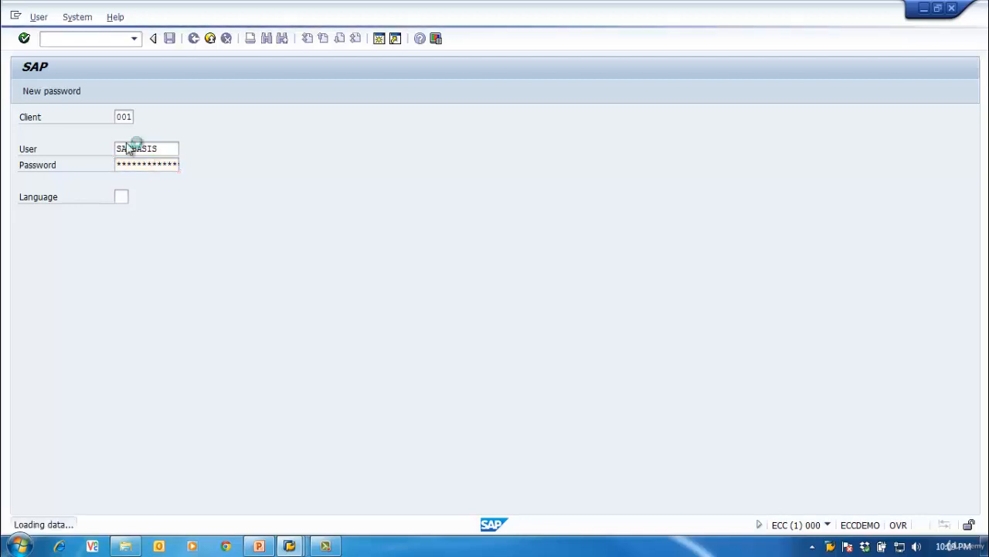
# Step: Open user maintenance with transaction su01 and start creating user CLNT_COPY with last name CLNT_COPY
pyautogui.write('su01')
pyautogui.press('Return')
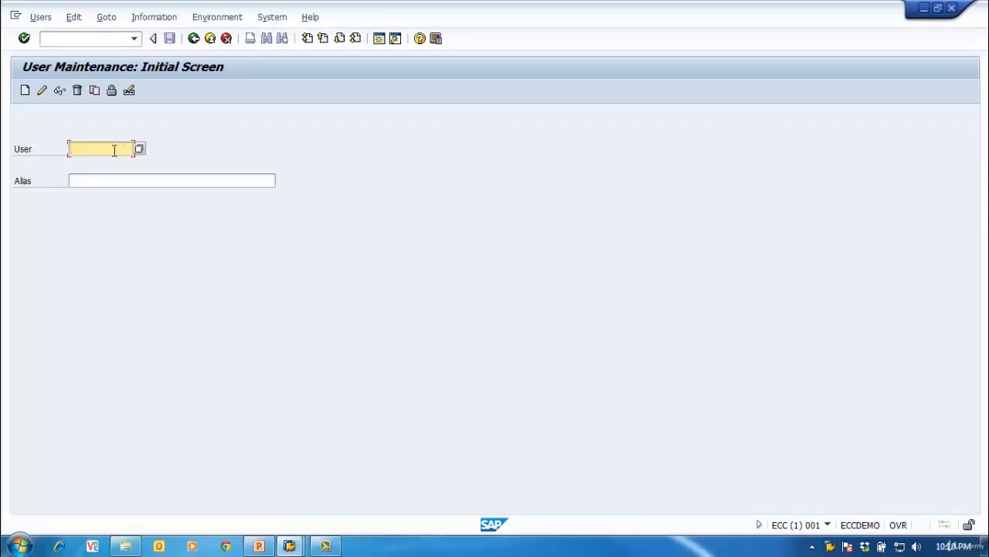
pyautogui.write('C')
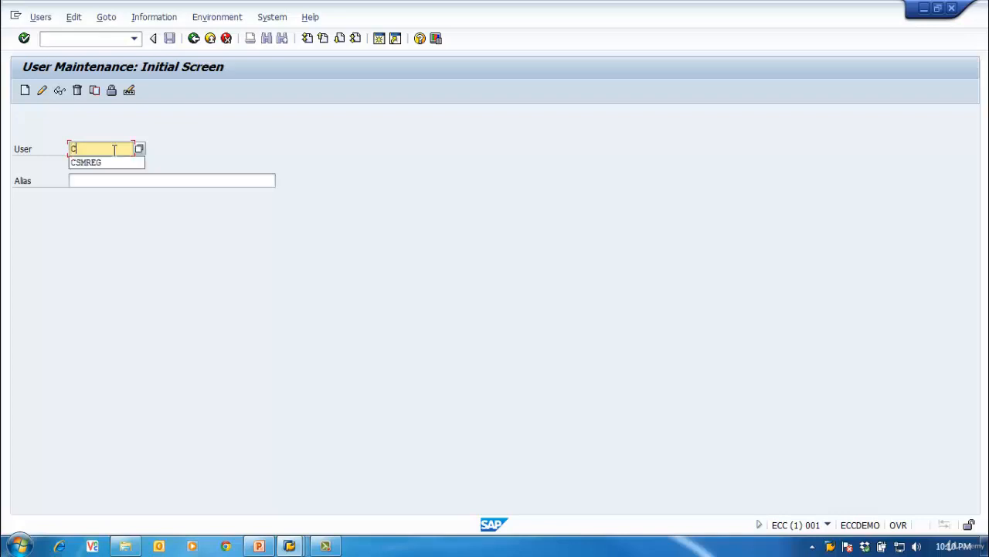
pyautogui.write('LN')
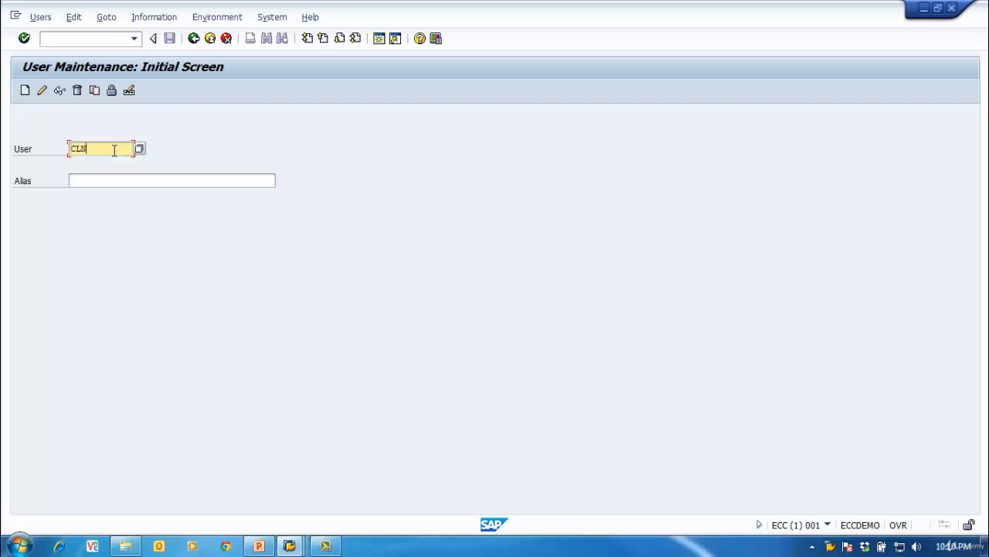
pyautogui.write('T_COPY')
pyautogui.click(24, 91)
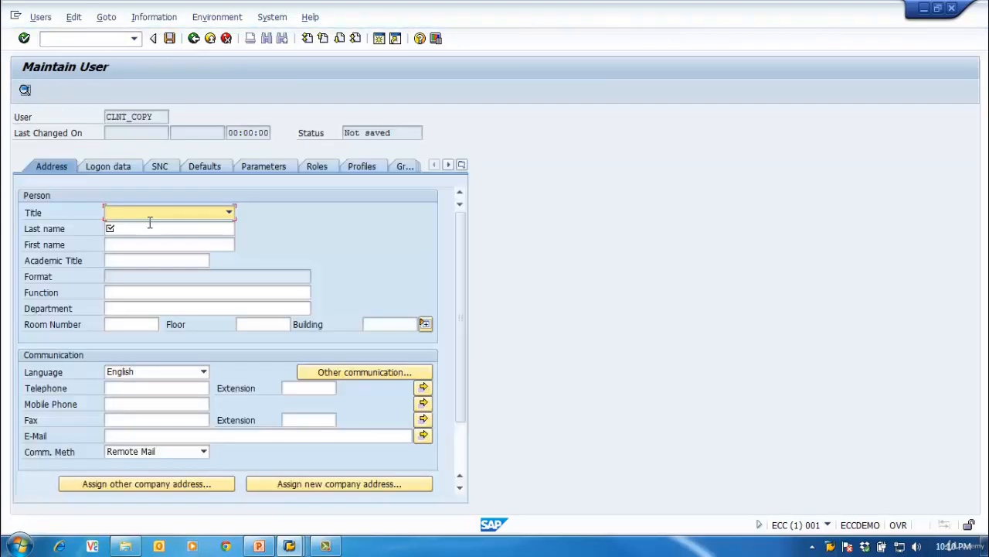
pyautogui.click(143, 228)
pyautogui.write('CLNT_COPY')
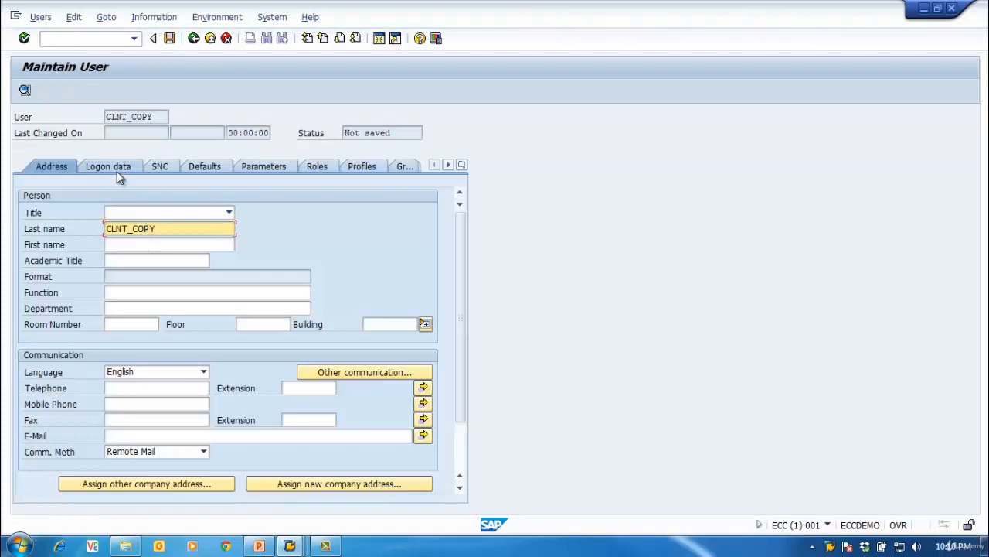
# Step: Set the user type of CLNT_COPY to System, and enter and repeat its initial password
pyautogui.click(106, 169)
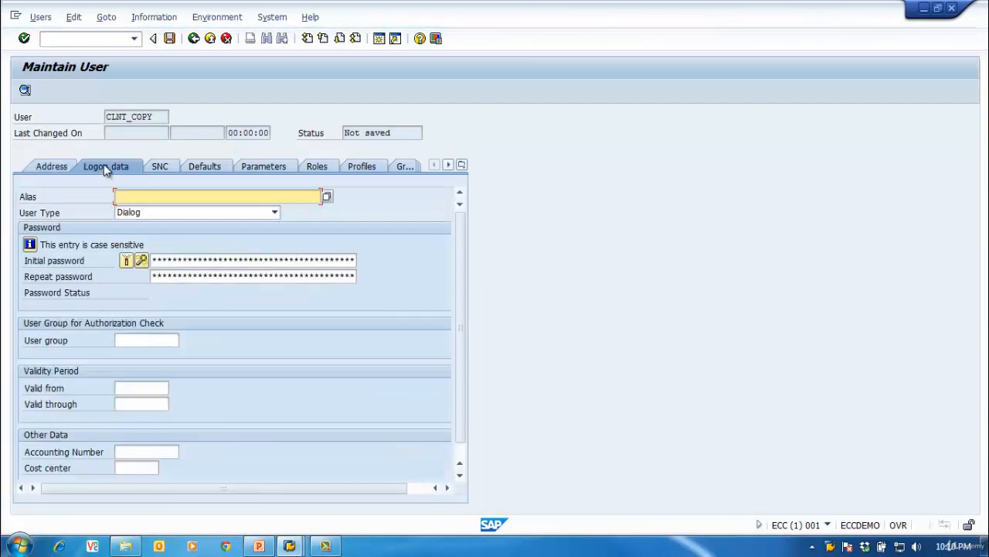
pyautogui.click(275, 213)
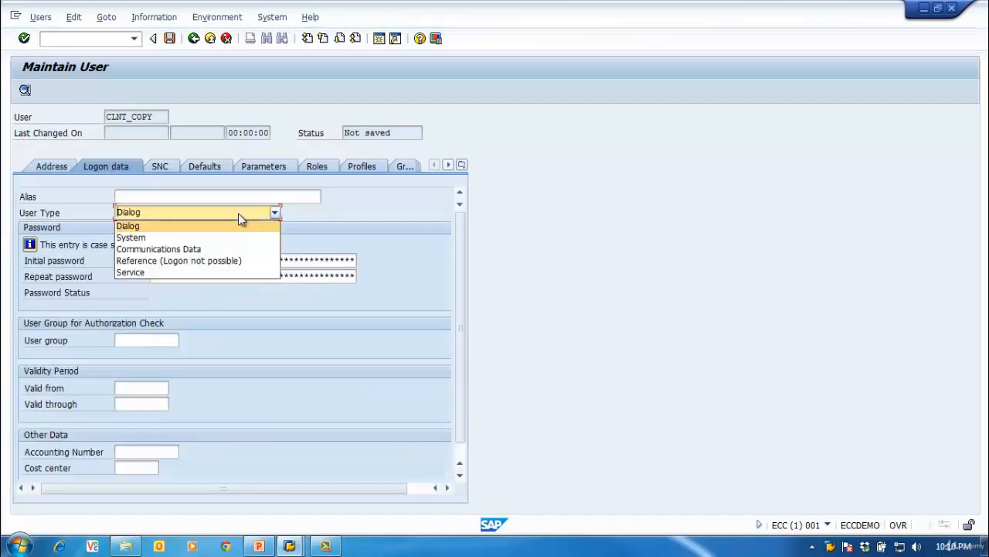
pyautogui.click(164, 239)
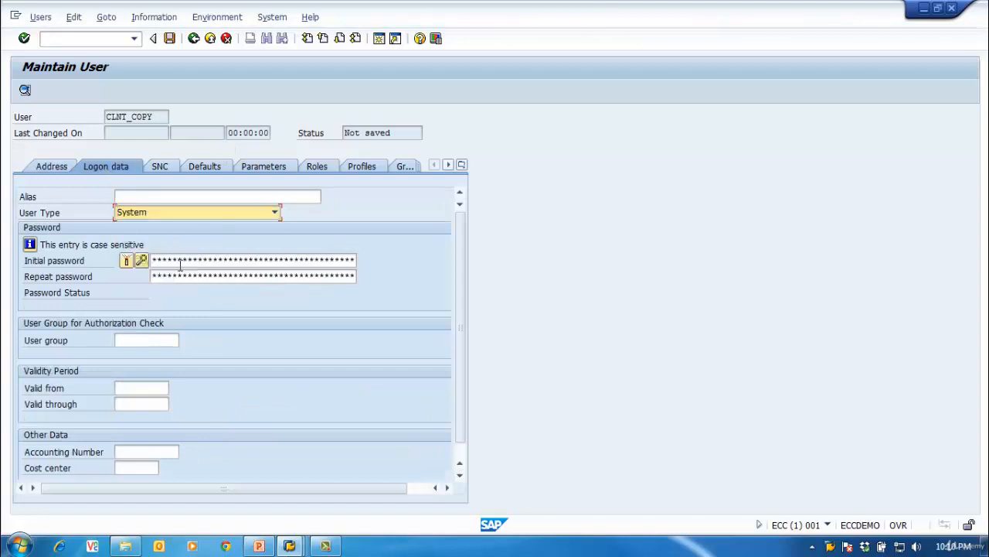
pyautogui.click(180, 263)
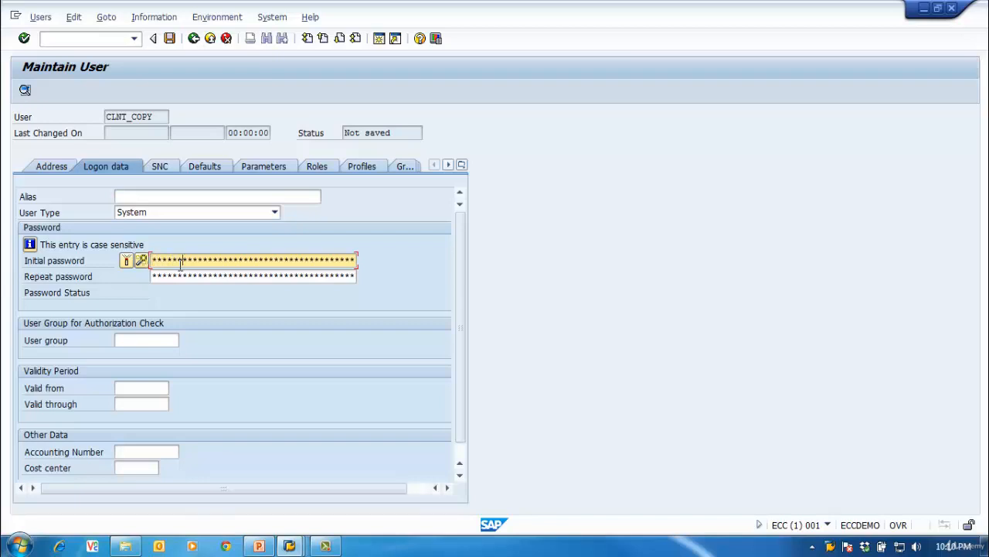
pyautogui.press('Tab')
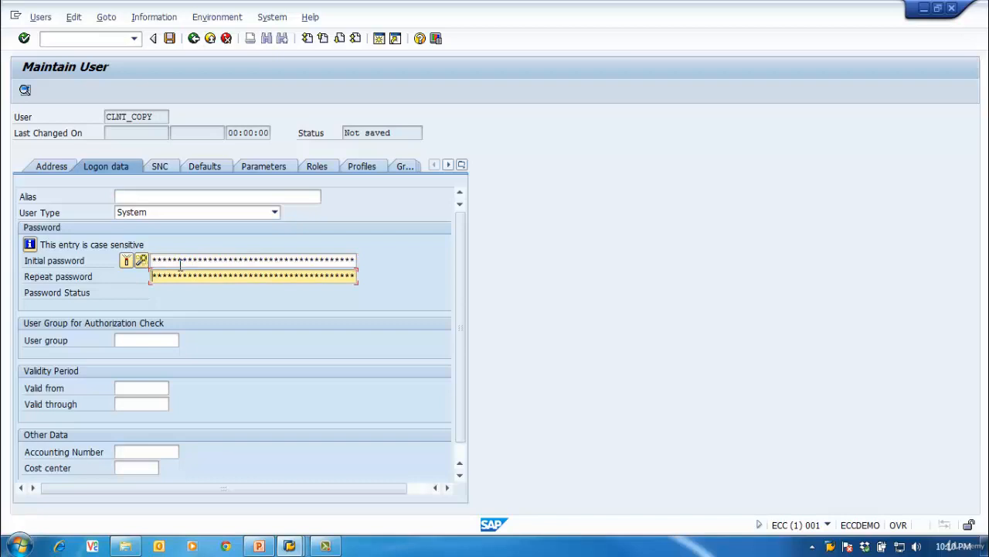
pyautogui.click(180, 263)
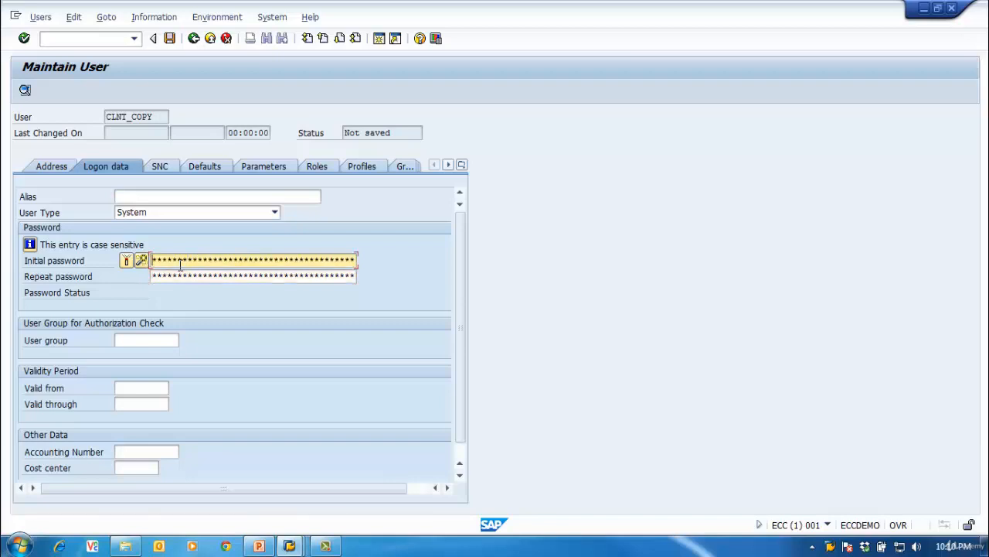
pyautogui.press('Tab')
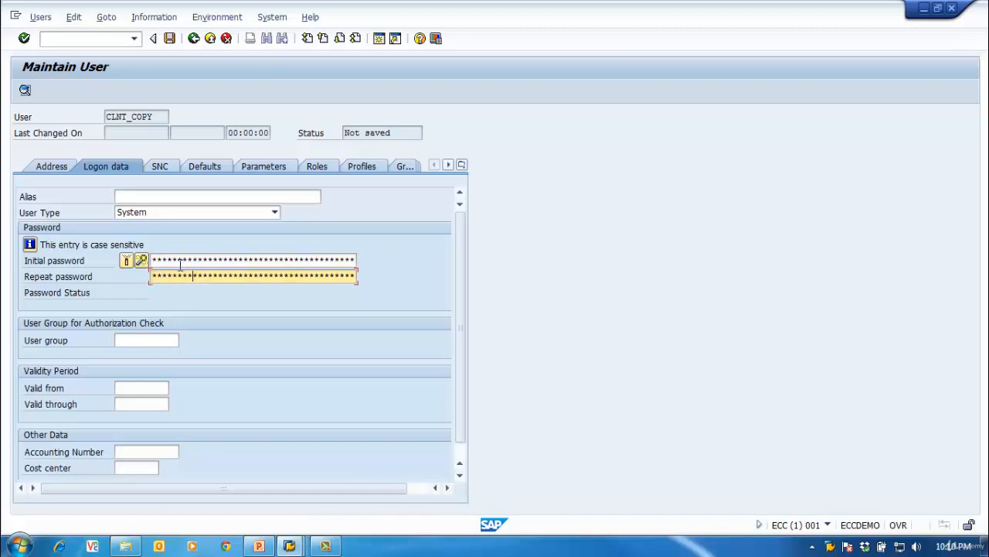
# Step: Assign the authorization profiles sap_new and sap_all to CLNT_COPY and save the user
pyautogui.click(360, 165)
pyautogui.write('s')
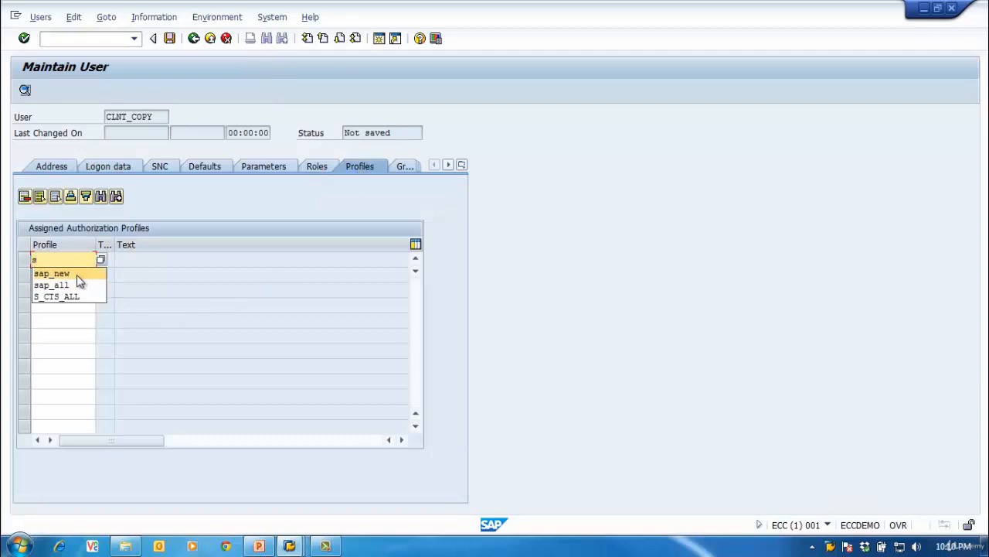
pyautogui.click(76, 277)
pyautogui.click(68, 274)
pyautogui.write('s')
pyautogui.click(74, 292)
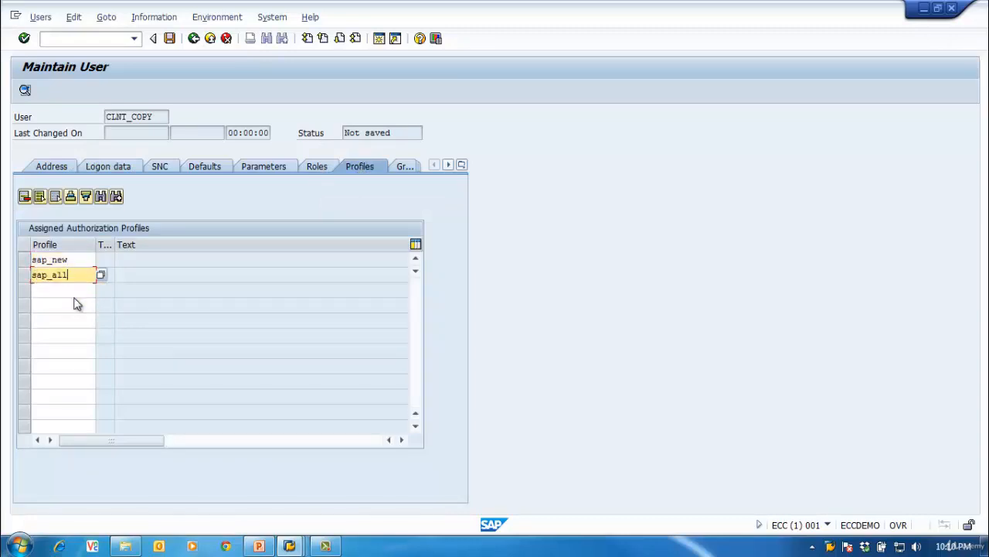
pyautogui.press('Return')
pyautogui.click(169, 38)
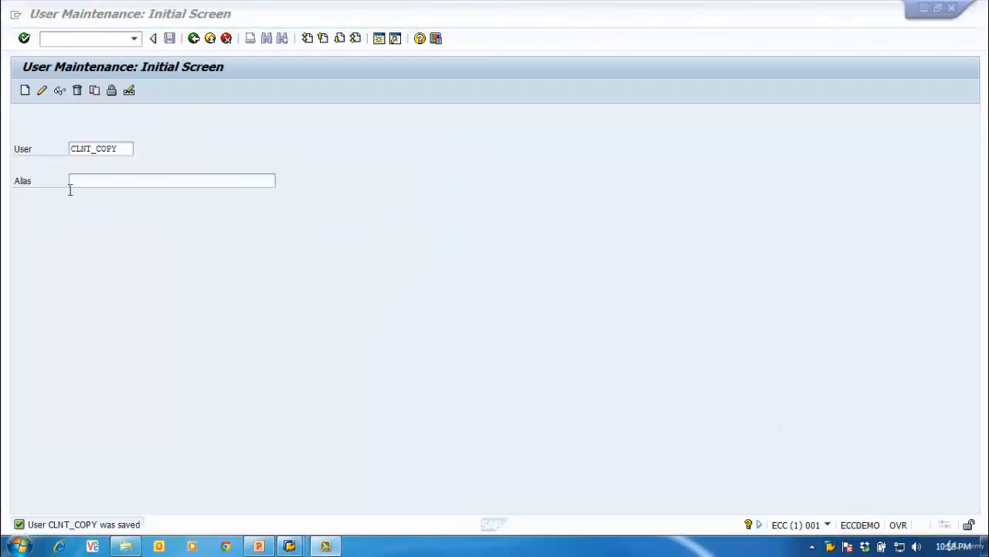
# Step: In the session with RFC destination ECC_CPY_CLN, enter client 001 and user CLNT_COPY as the logon data
pyautogui.moveTo(119, 149); pyautogui.dragTo(65, 150)
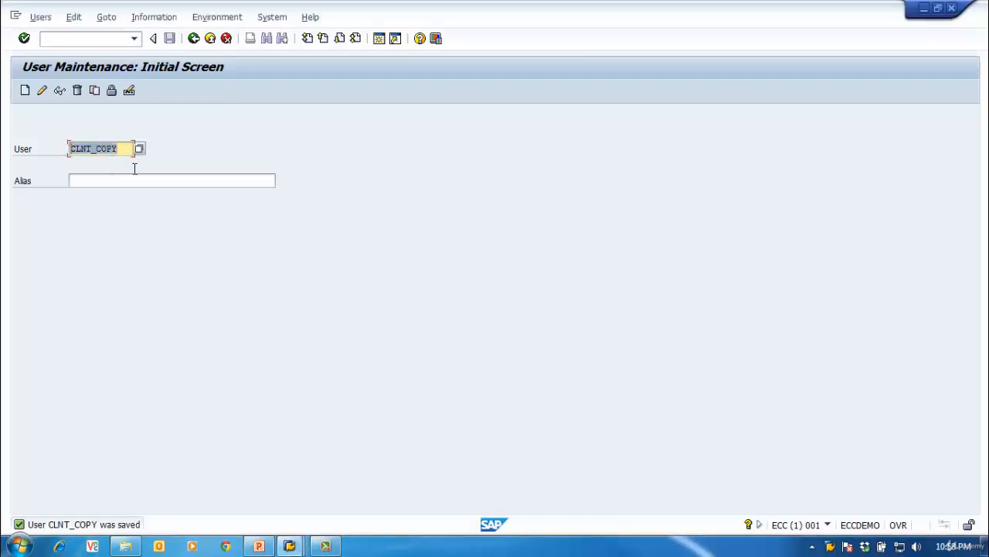
pyautogui.click(208, 203)
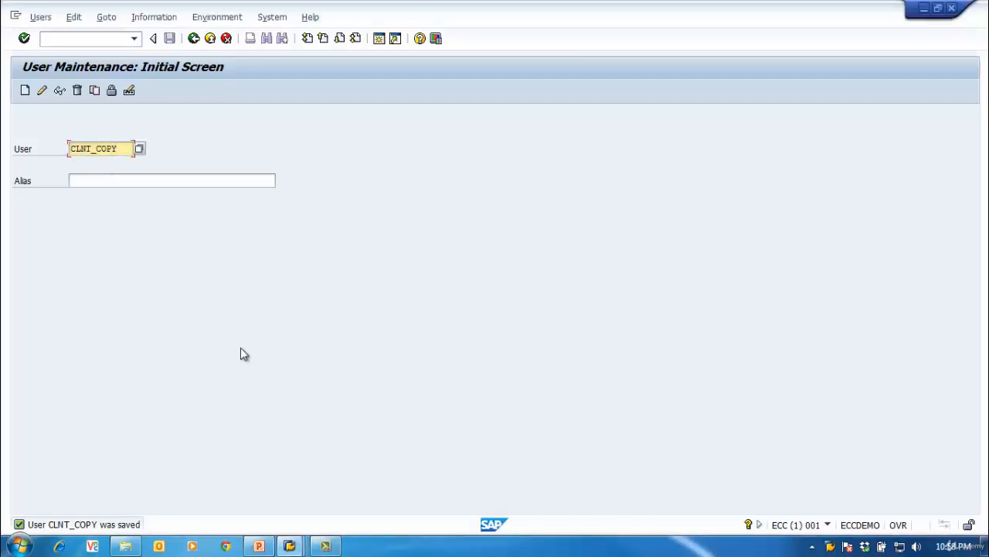
pyautogui.click(290, 547)
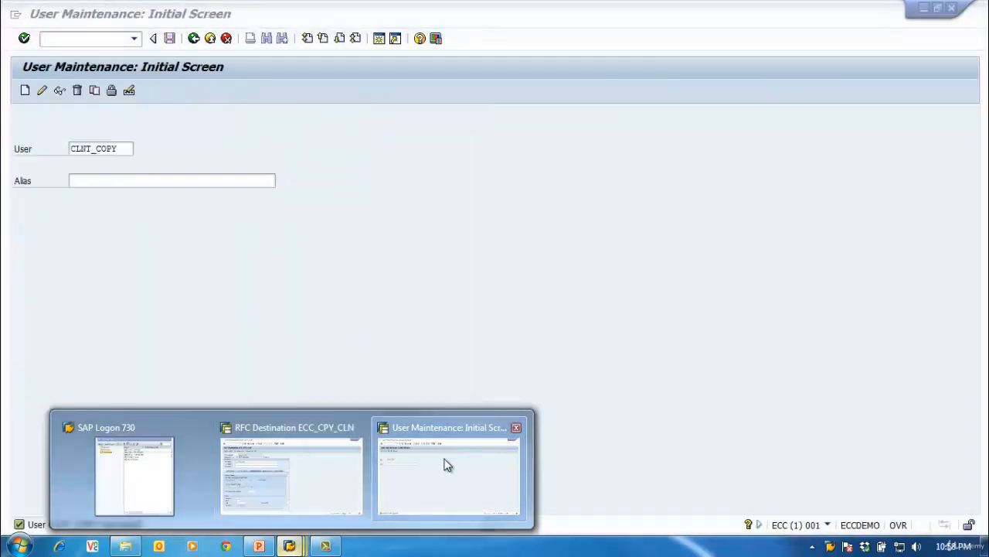
pyautogui.click(446, 459)
pyautogui.click(289, 547)
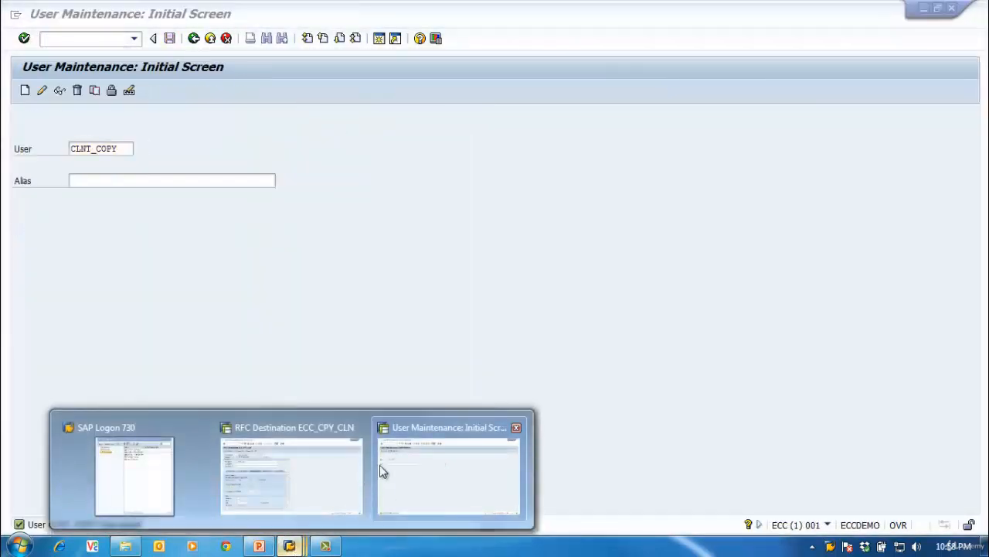
pyautogui.click(302, 430)
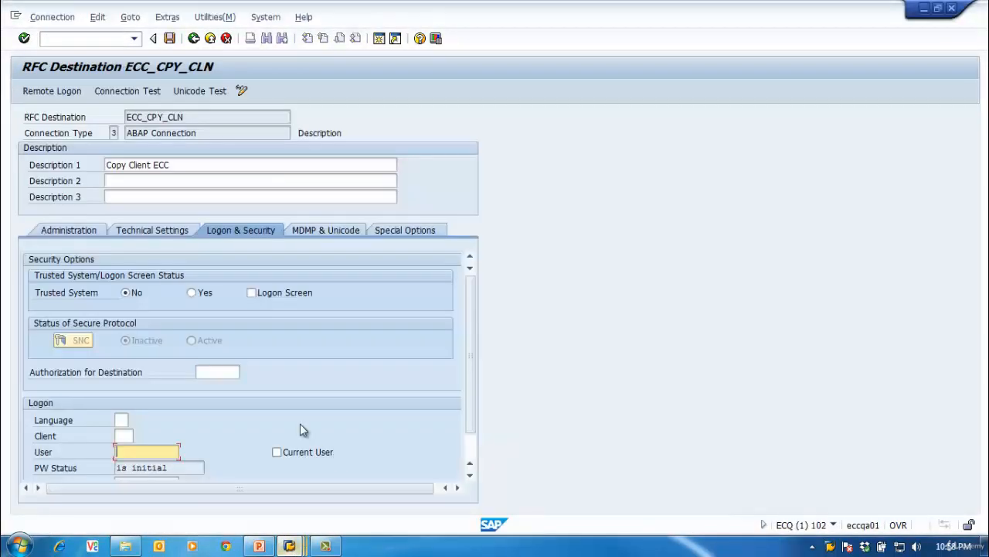
pyautogui.click(128, 436)
pyautogui.write('001')
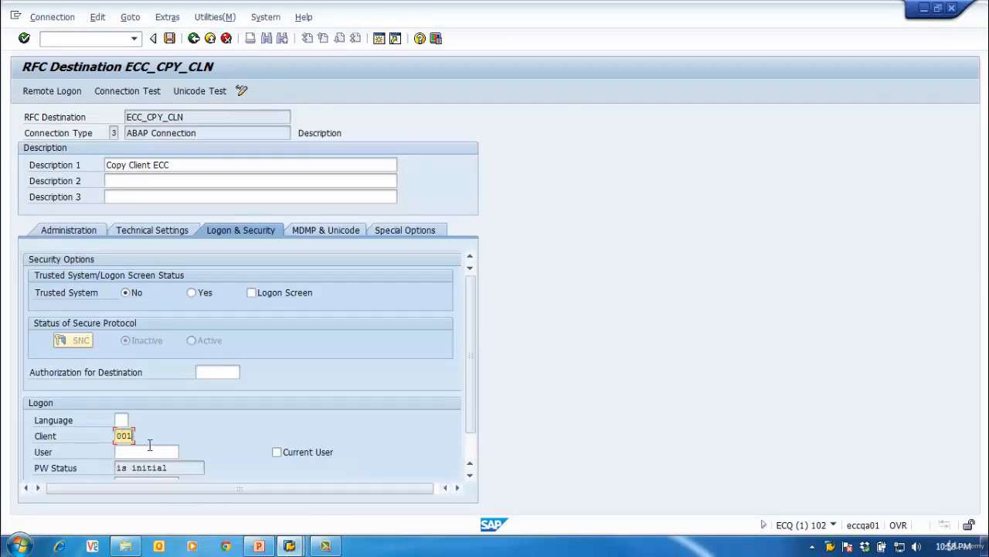
pyautogui.click(149, 451)
pyautogui.write('CLNT_COPY')
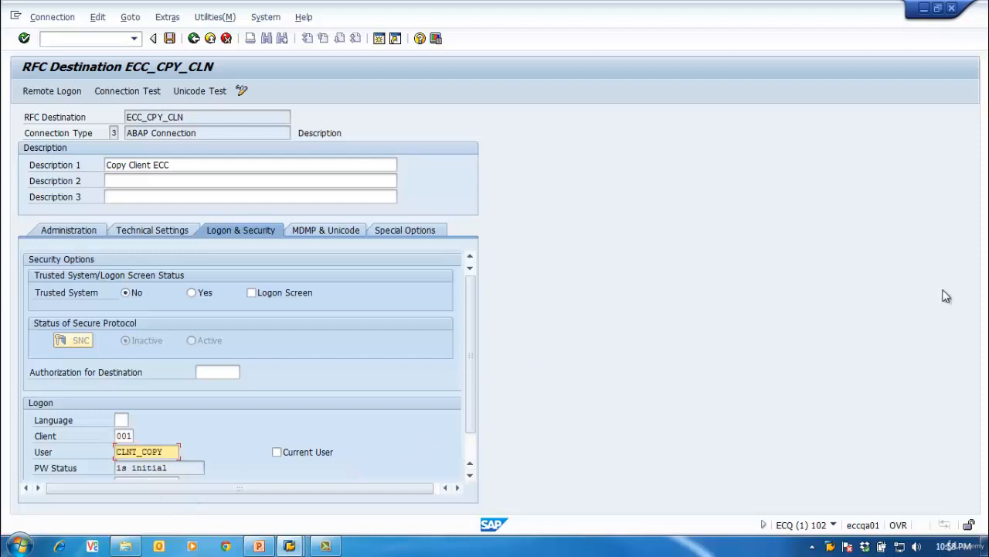
# Step: Enter the logon password for the RFC user and save the destination ECC_CPY_CLN
pyautogui.scroll(-2, 476, 348)
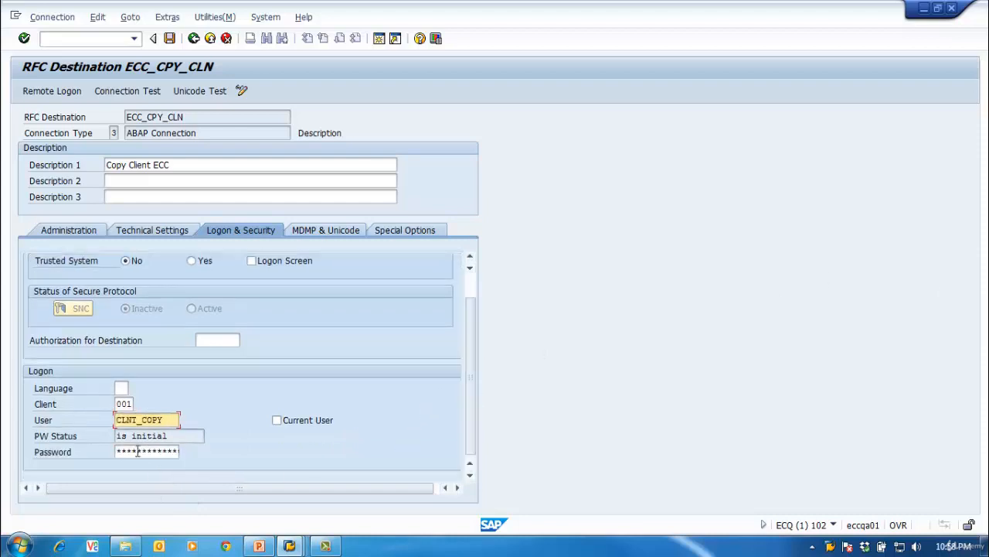
pyautogui.click(138, 451)
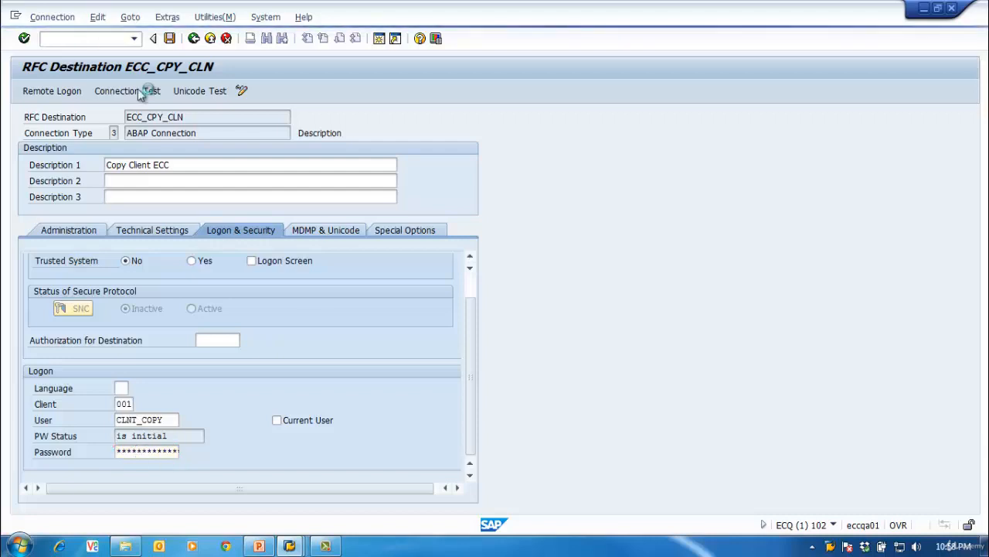
pyautogui.click(169, 38)
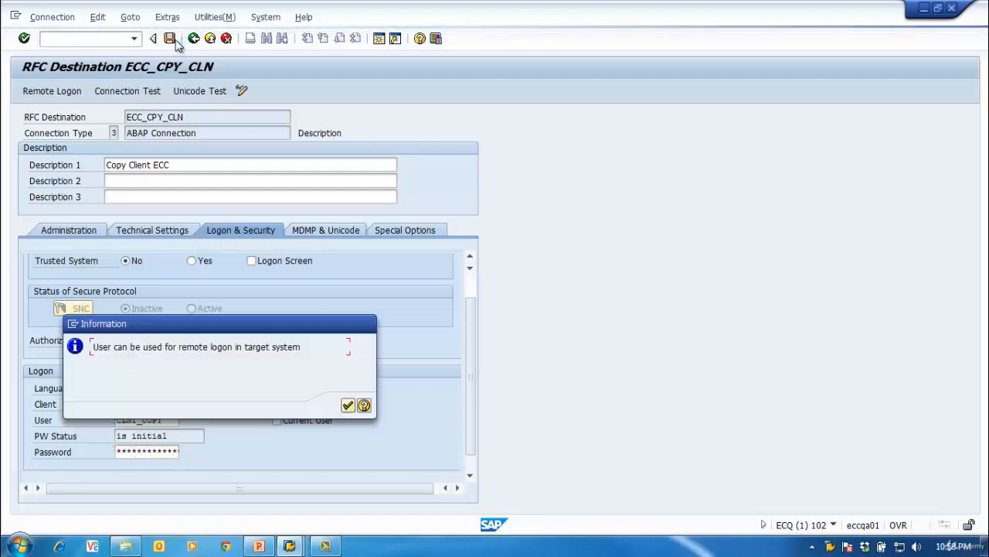
pyautogui.click(348, 406)
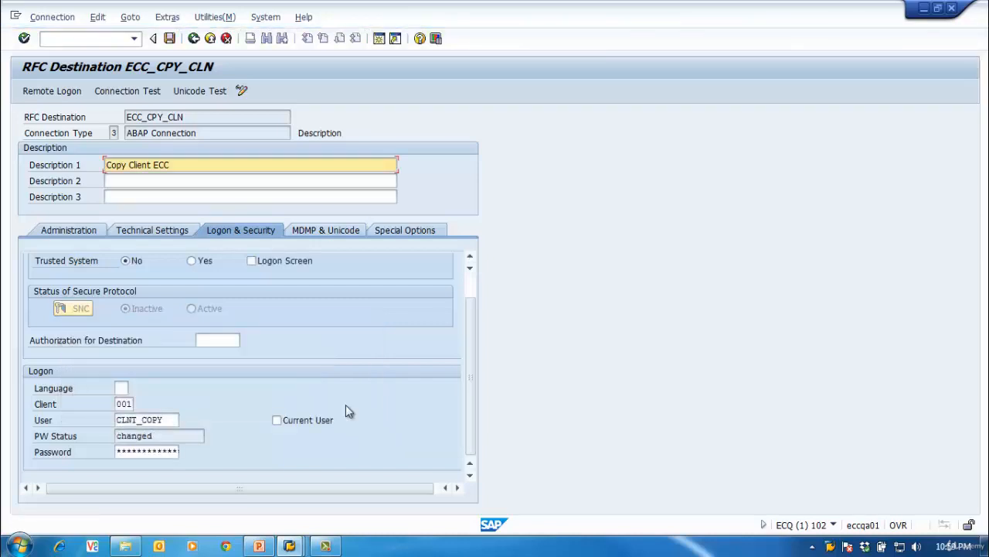
pyautogui.click(171, 41)
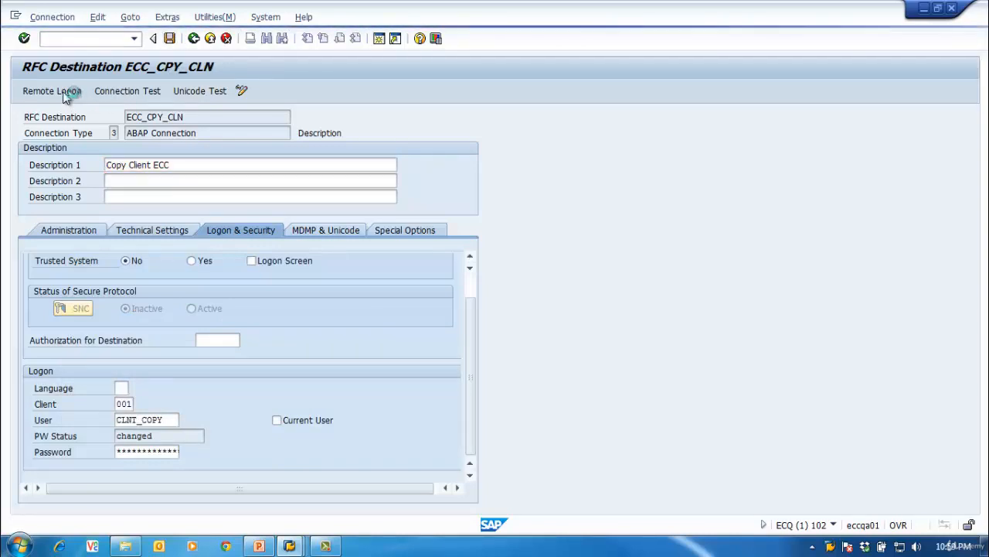
# Step: Run a connection test for RFC destination ECC_CPY_CLN and return to the list of RFC connections
pyautogui.click(168, 18)
pyautogui.click(215, 17)
pyautogui.moveTo(222, 40)
pyautogui.click(467, 52)
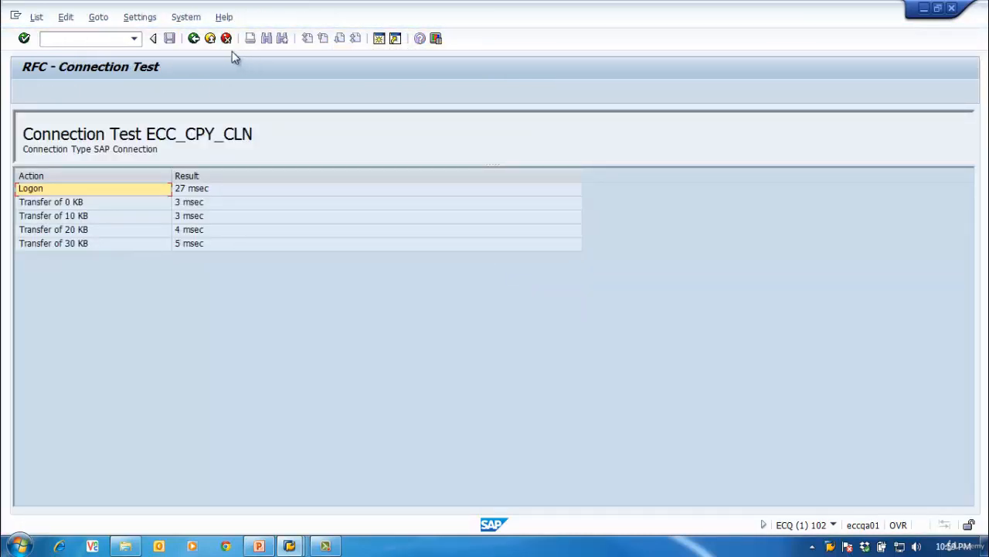
pyautogui.click(193, 39)
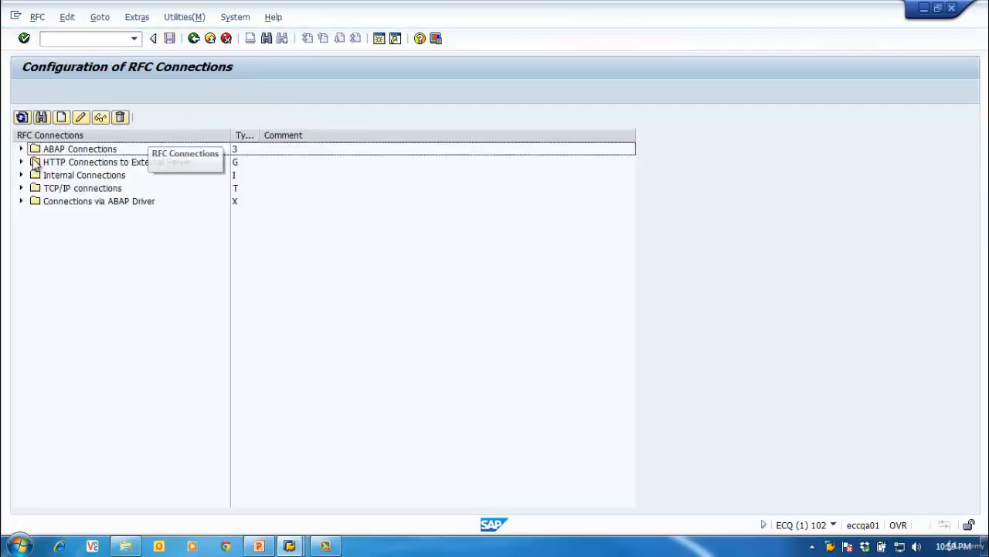
# Step: Open ECC_CPY_CLN from the ABAP connections to review its settings, and exit to the SAP Easy Access screen
pyautogui.click(21, 149)
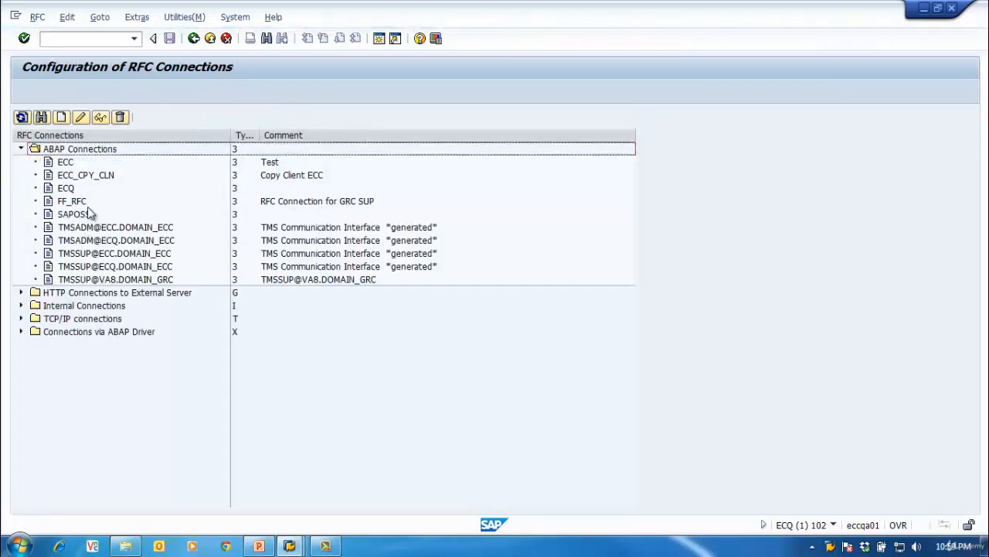
pyautogui.doubleClick(86, 175)
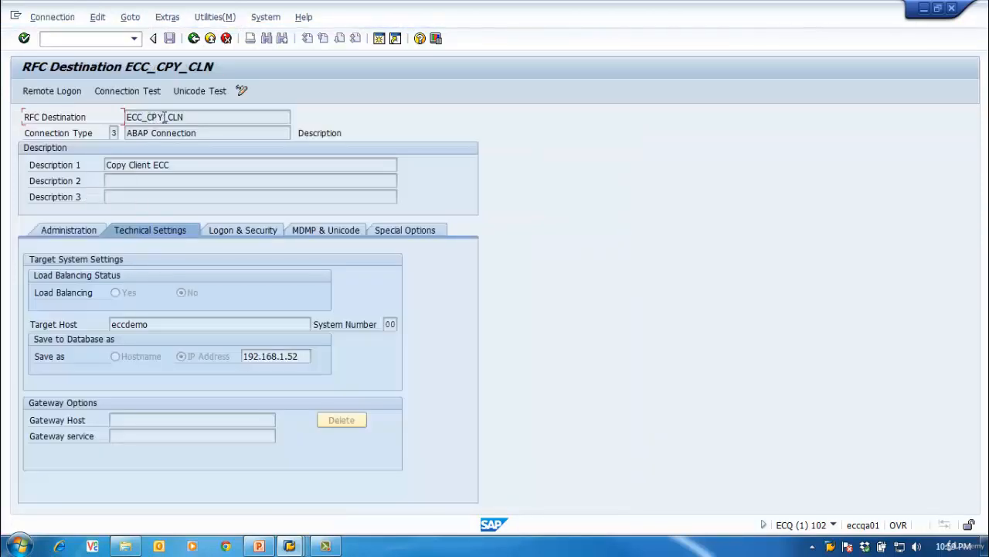
pyautogui.click(194, 39)
pyautogui.click(194, 39)
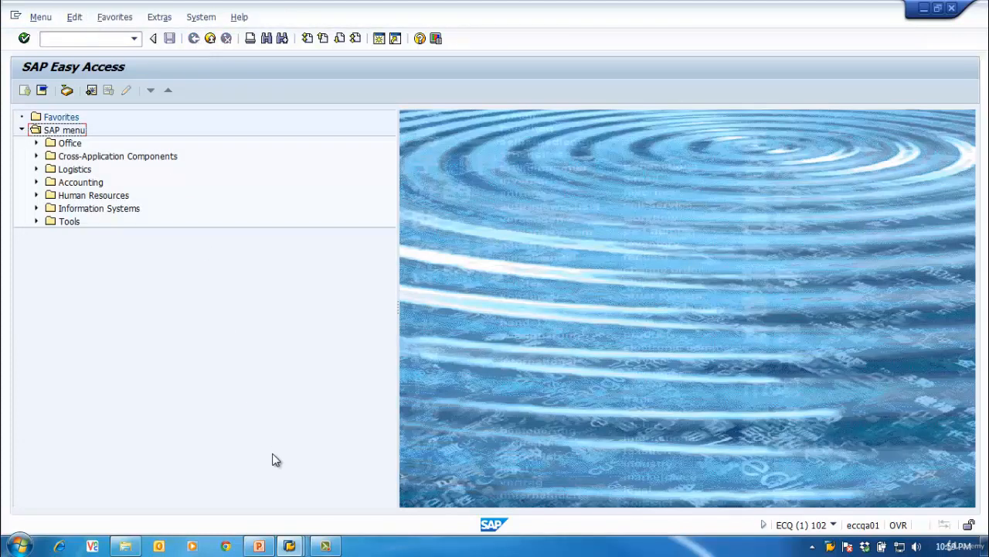
# Step: Return to the user maintenance session in client 001 and clear the user name CLNT_COPY
pyautogui.click(292, 549)
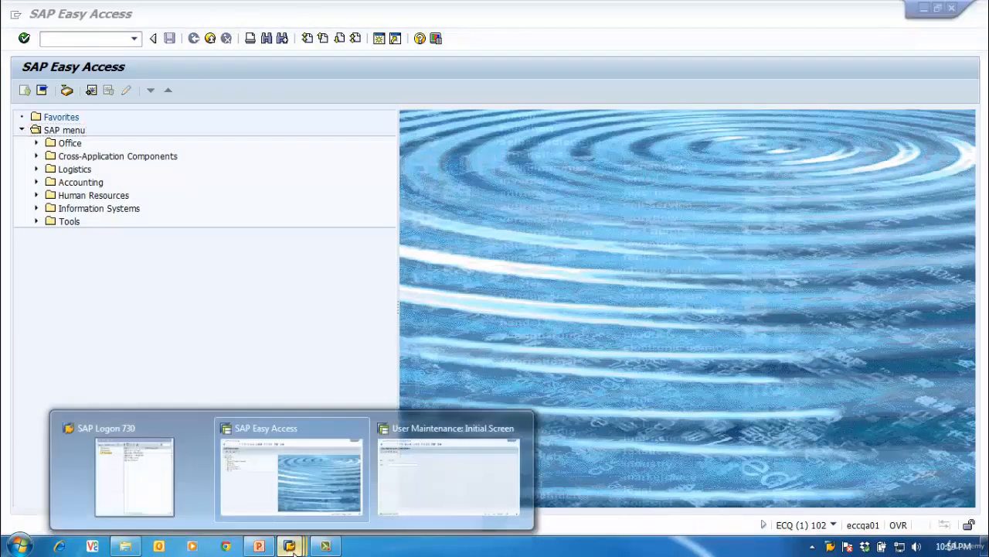
pyautogui.click(280, 484)
pyautogui.click(294, 545)
pyautogui.click(457, 481)
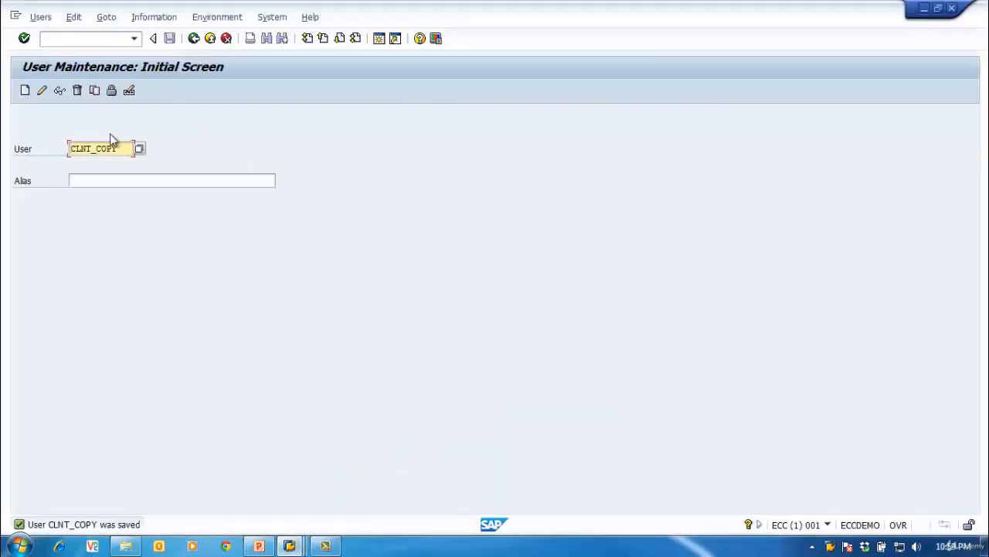
pyautogui.moveTo(121, 148); pyautogui.dragTo(52, 152)
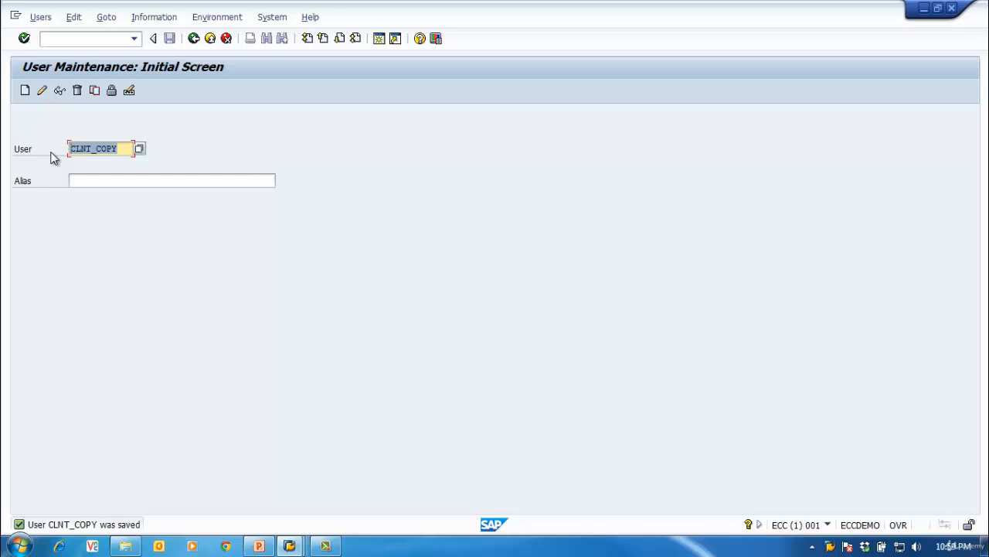
pyautogui.write('sc')
pyautogui.press('BackSpace')
pyautogui.press('BackSpace')
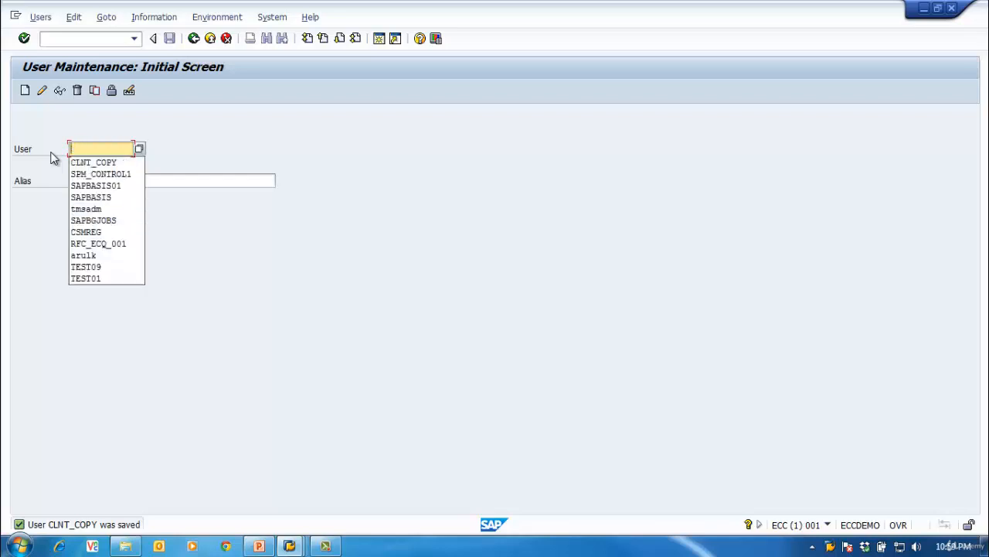
# Step: Start creating user CPY_CLNT01 and enter CPY_CLNT01 as the last name
pyautogui.click(200, 101)
pyautogui.click(78, 147)
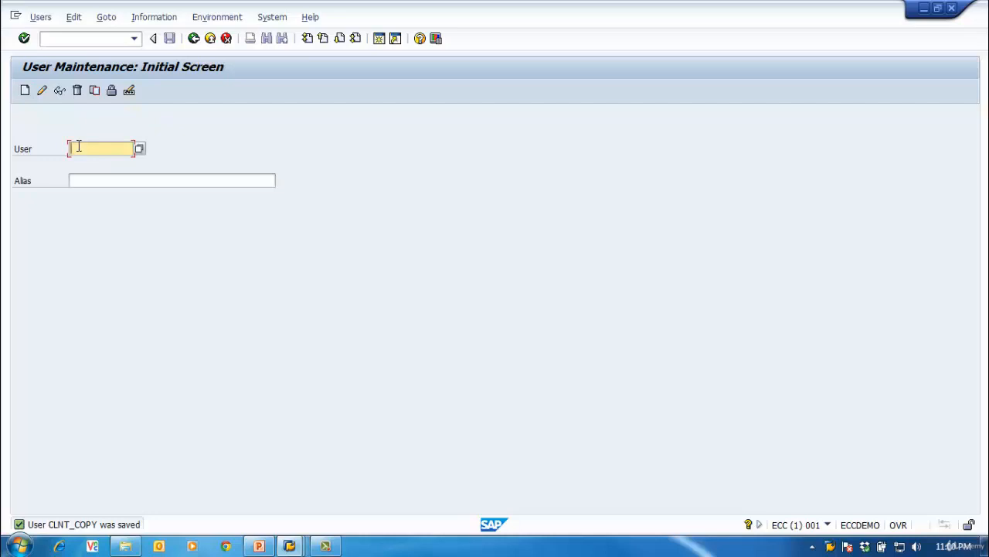
pyautogui.write('CR')
pyautogui.click(24, 90)
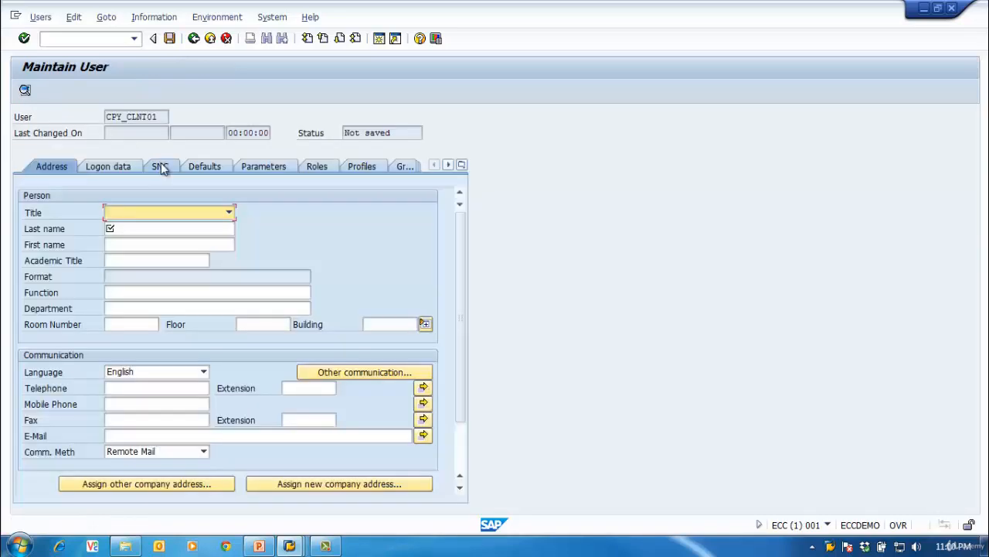
pyautogui.press('Tab')
pyautogui.write('CPY_CLNT01')
# Step: Deactivate the password in the logon data of user CPY_CLNT01 and check the user's SNC and role settings
pyautogui.click(129, 170)
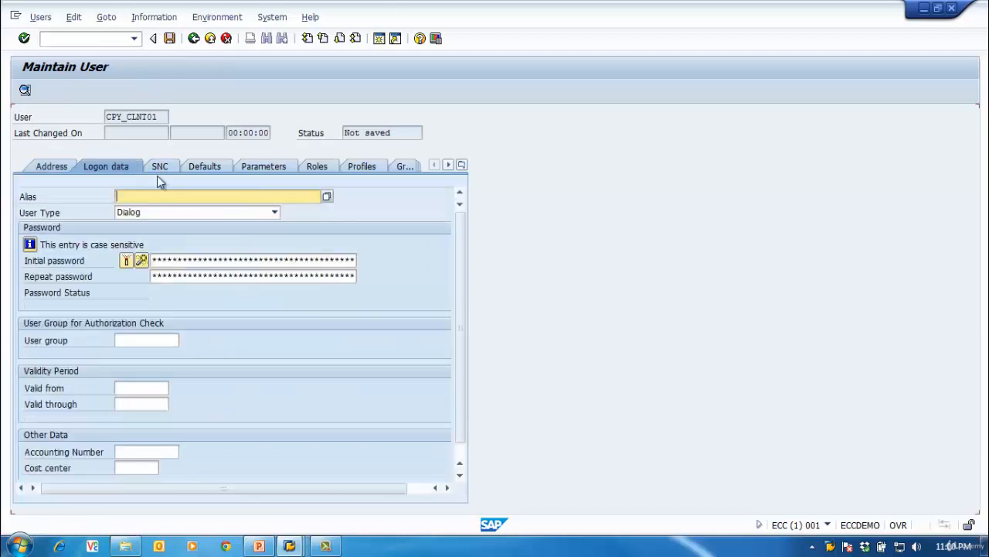
pyautogui.click(128, 261)
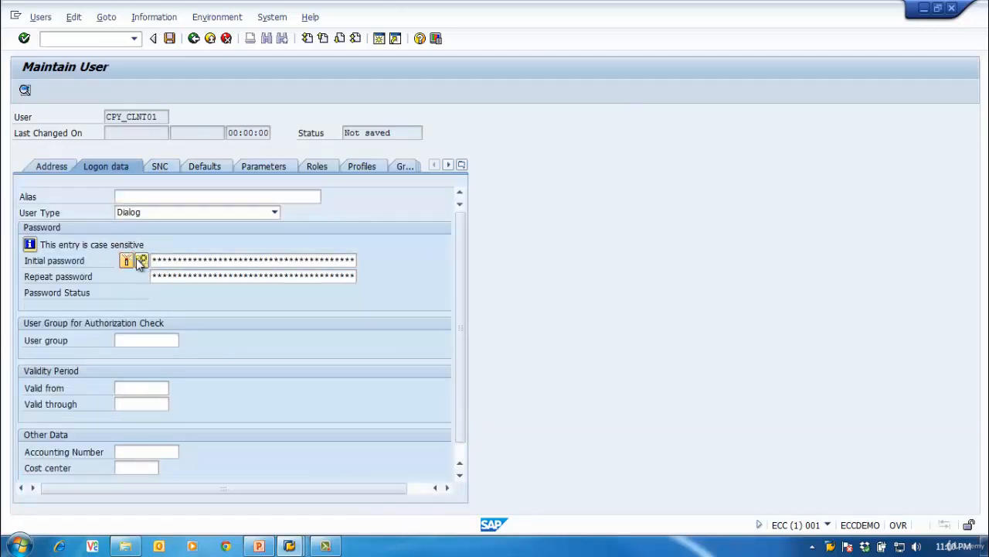
pyautogui.click(167, 166)
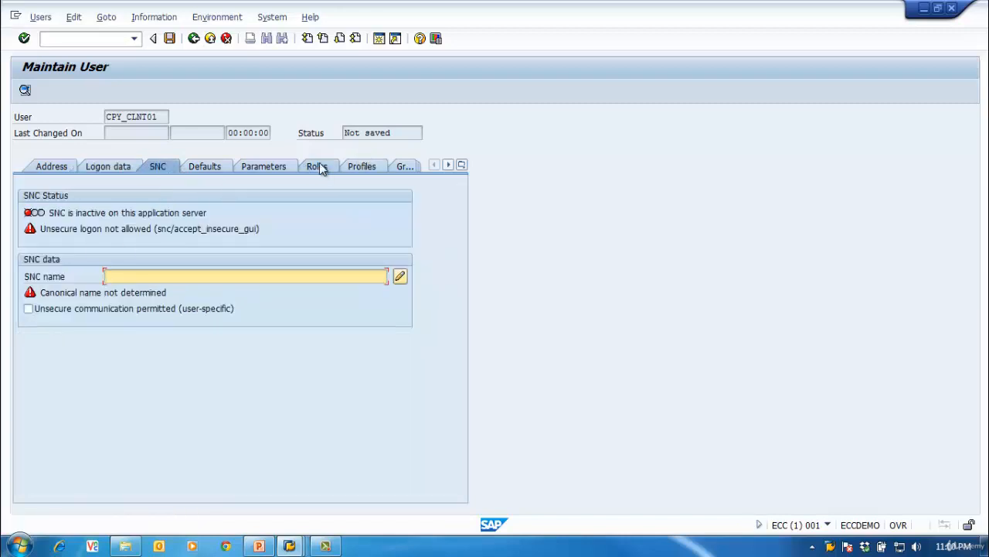
pyautogui.click(321, 169)
pyautogui.click(159, 168)
pyautogui.click(129, 170)
# Step: Set the validity period of CPY_CLNT01 from 01.01.2015 through 01.02.2015 and save the user
pyautogui.click(130, 338)
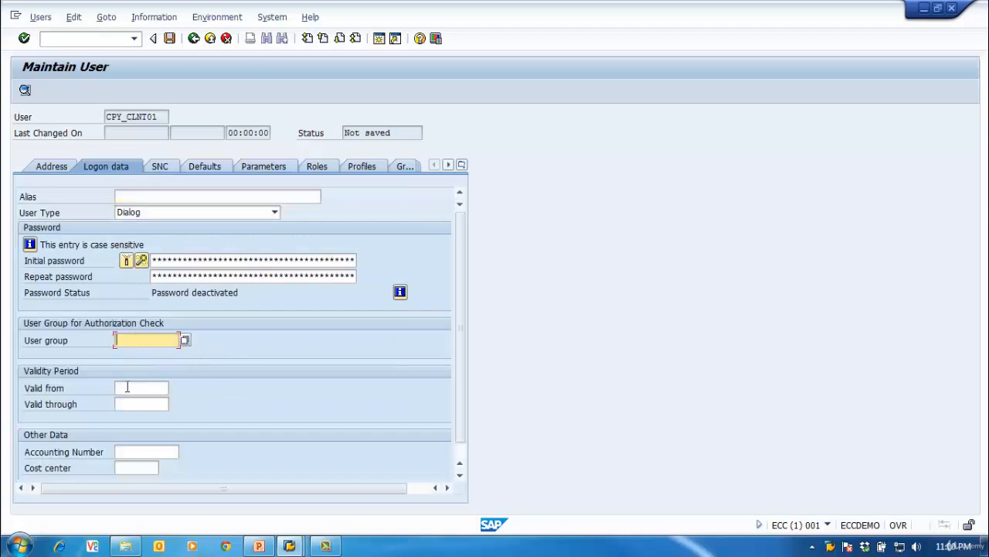
pyautogui.click(128, 387)
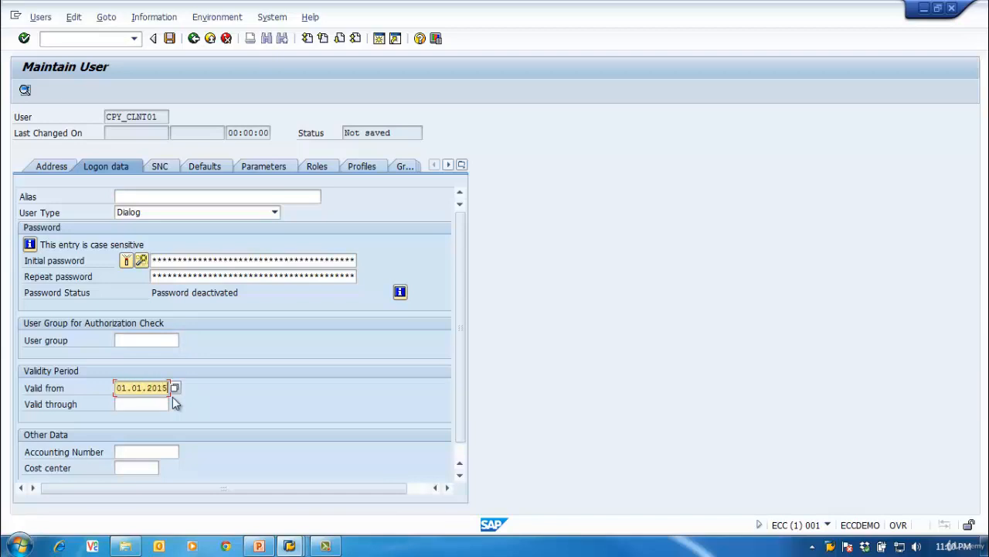
pyautogui.click(172, 402)
pyautogui.write('01')
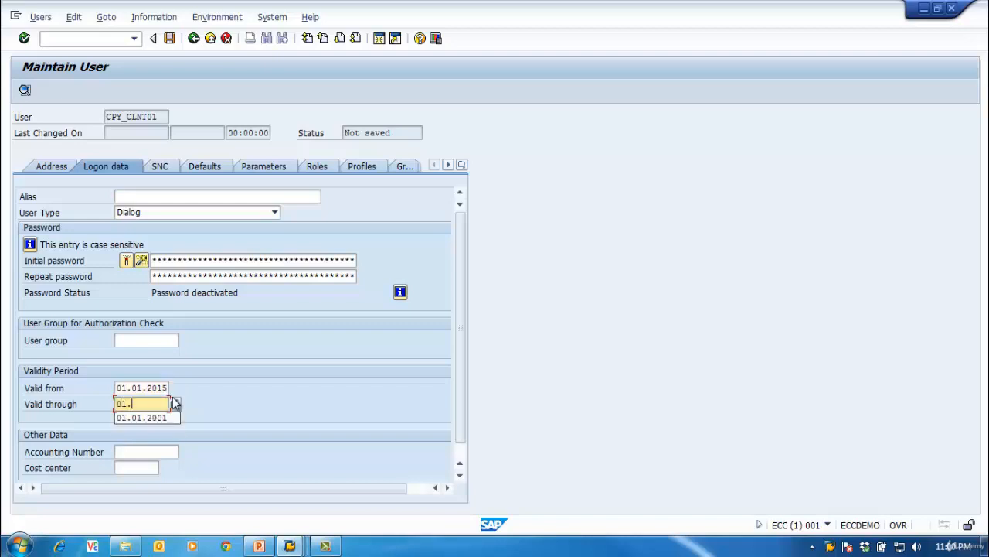
pyautogui.write('.02.2015')
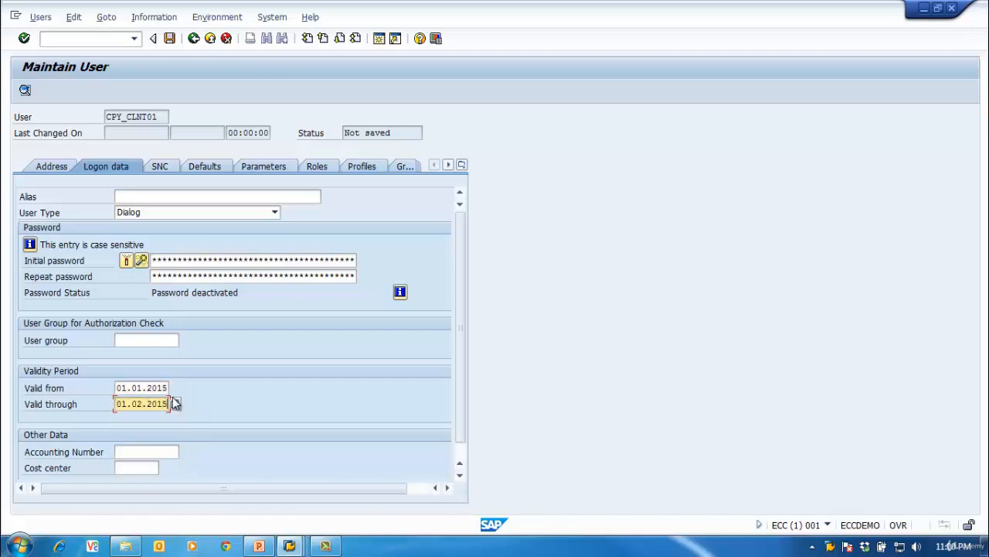
pyautogui.press('Return')
pyautogui.click(170, 39)
# Step: Copy user CPY_CLNT01 to a new user CPY_CLNT02 with the preselected parts, review its logon and address data, and save it
pyautogui.click(95, 91)
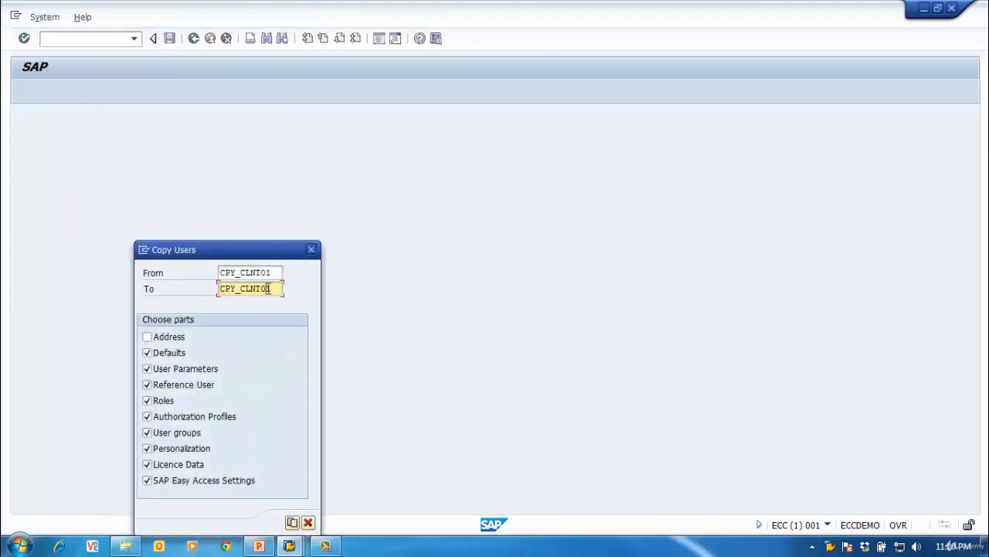
pyautogui.press('BackSpace')
pyautogui.write('2')
pyautogui.moveTo(282, 290); pyautogui.dragTo(1, 291)
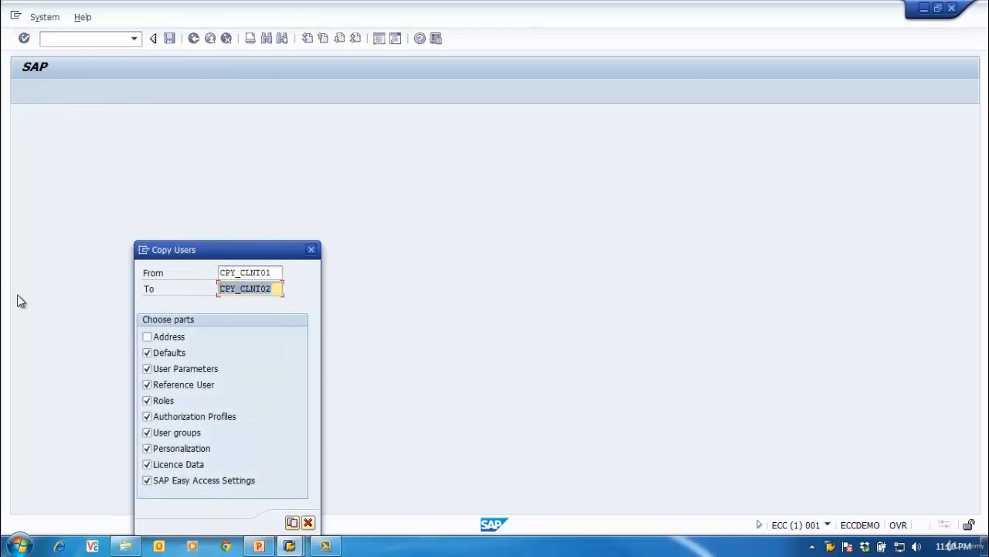
pyautogui.click(292, 523)
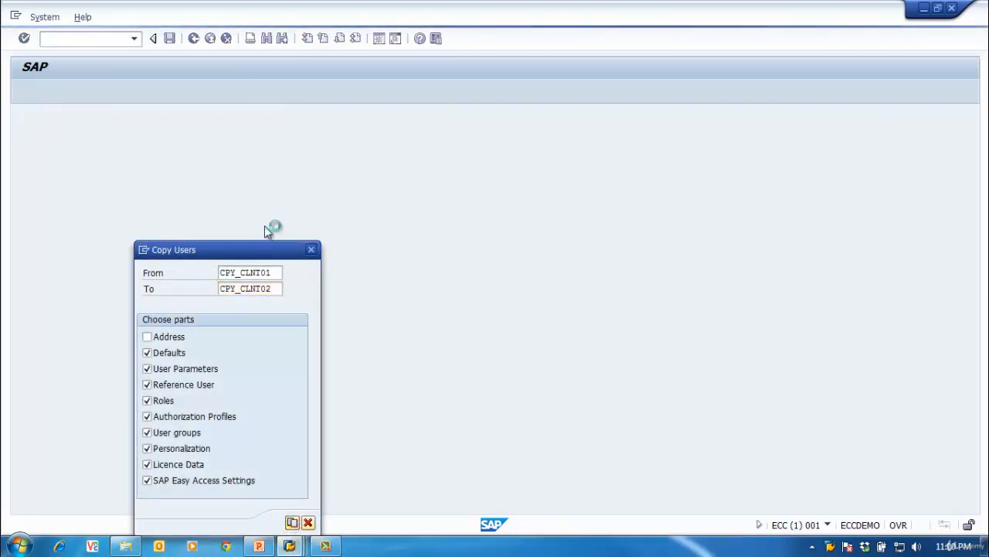
pyautogui.click(126, 260)
pyautogui.click(68, 167)
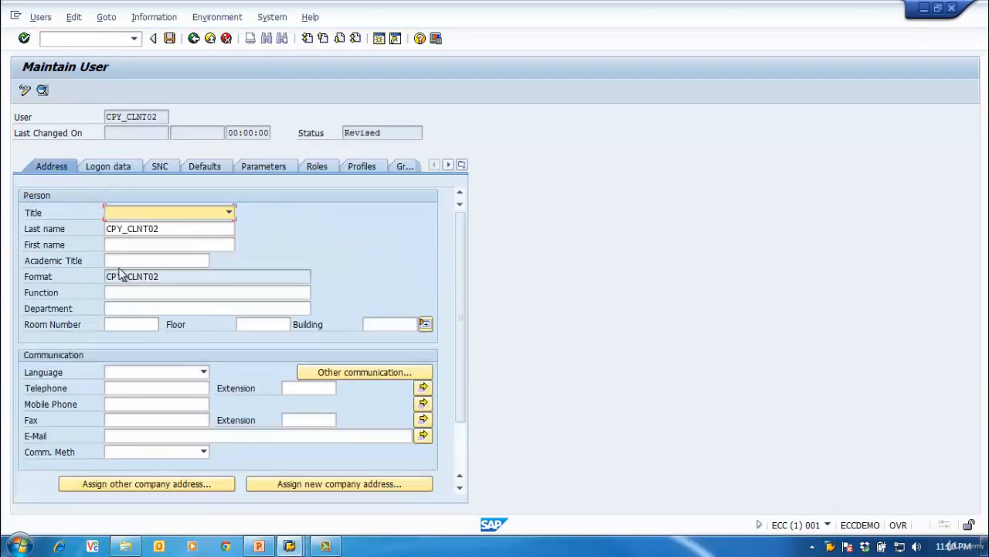
pyautogui.click(169, 38)
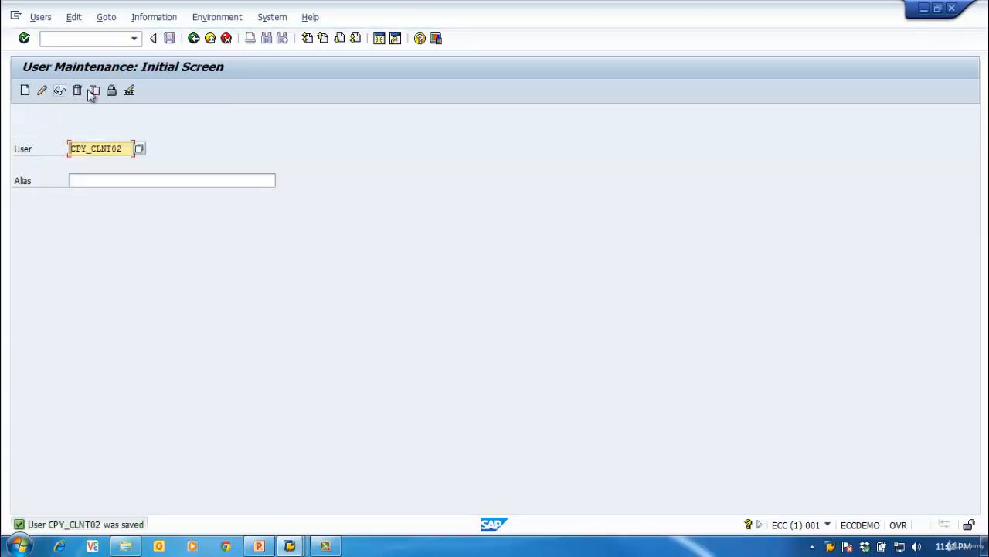
# Step: Copy user CPY_CLNT02 to a new user CPY_CLNT03 with the preselected parts, deactivate its password, and save it
pyautogui.click(79, 88)
pyautogui.click(267, 290)
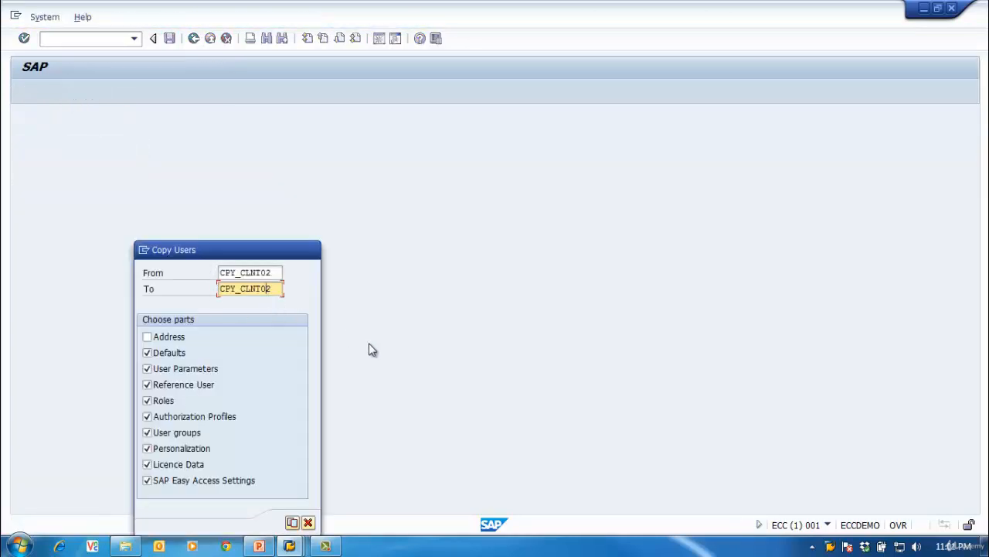
pyautogui.write('3')
pyautogui.click(292, 522)
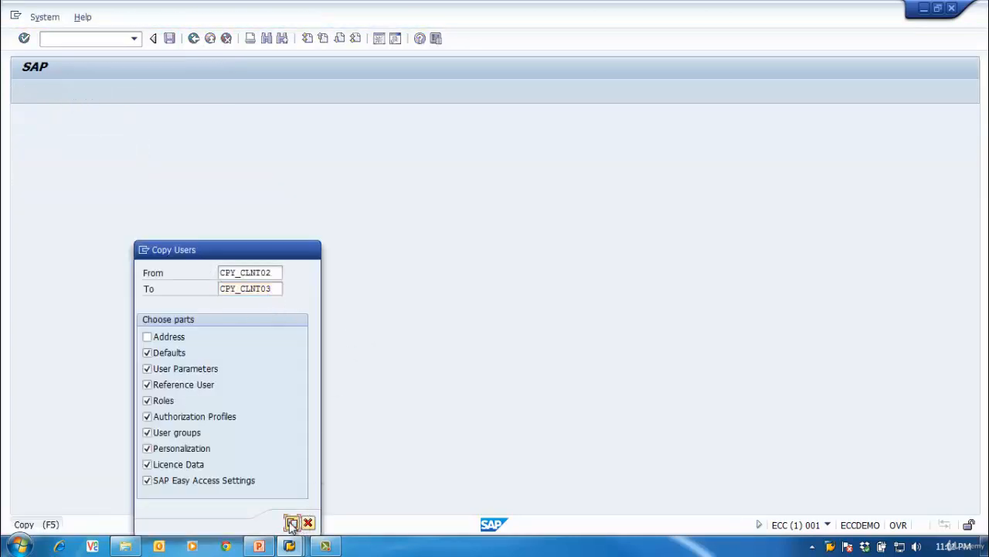
pyautogui.click(127, 260)
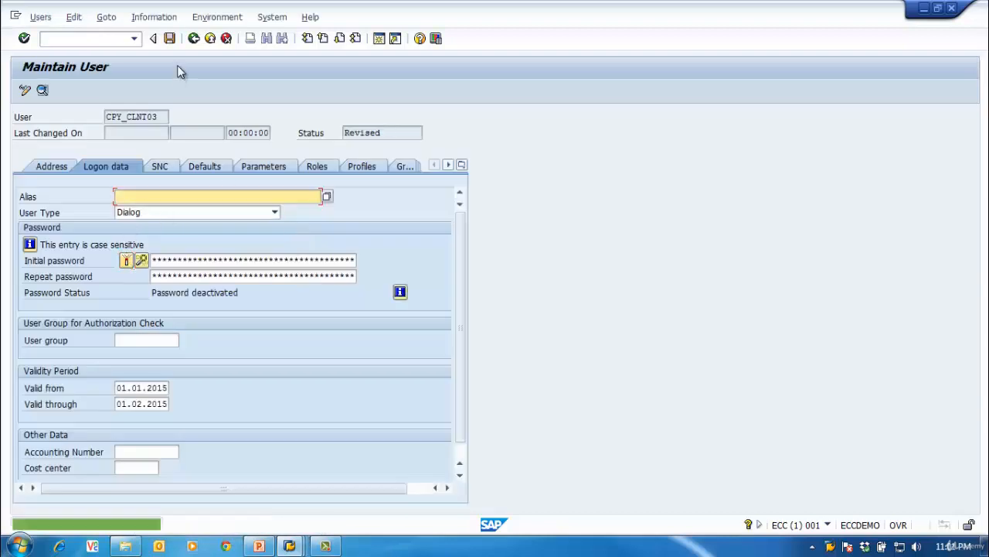
pyautogui.click(170, 38)
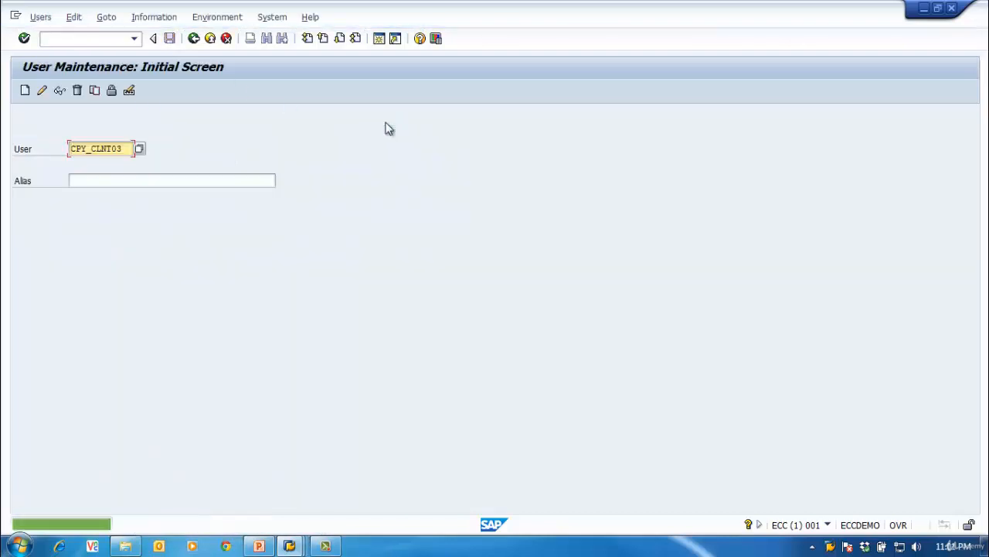
# Step: Copy user CPY_CLNT03 to a new user CPY_CLNT04 with the preselected parts, deactivate its password, and save it
pyautogui.click(94, 91)
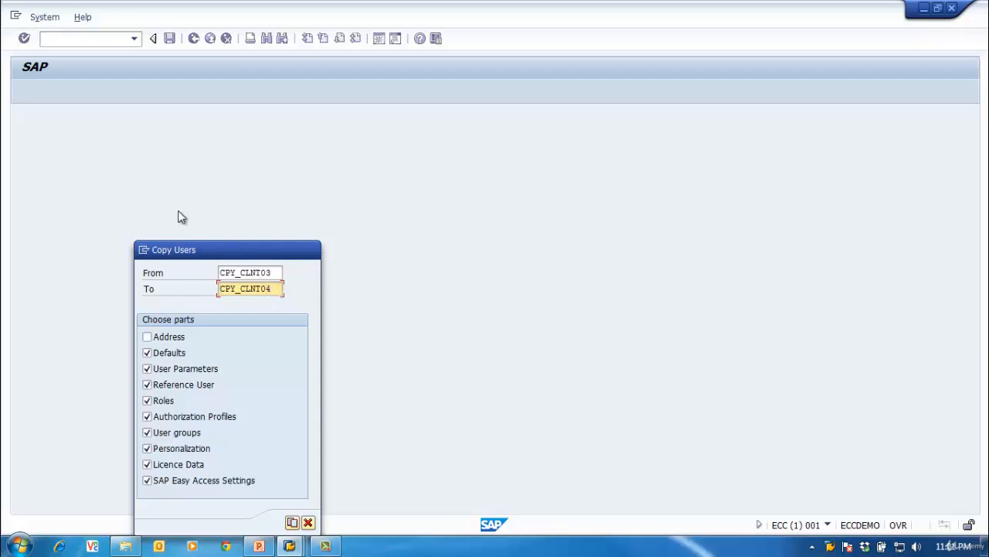
pyautogui.write('4')
pyautogui.click(292, 522)
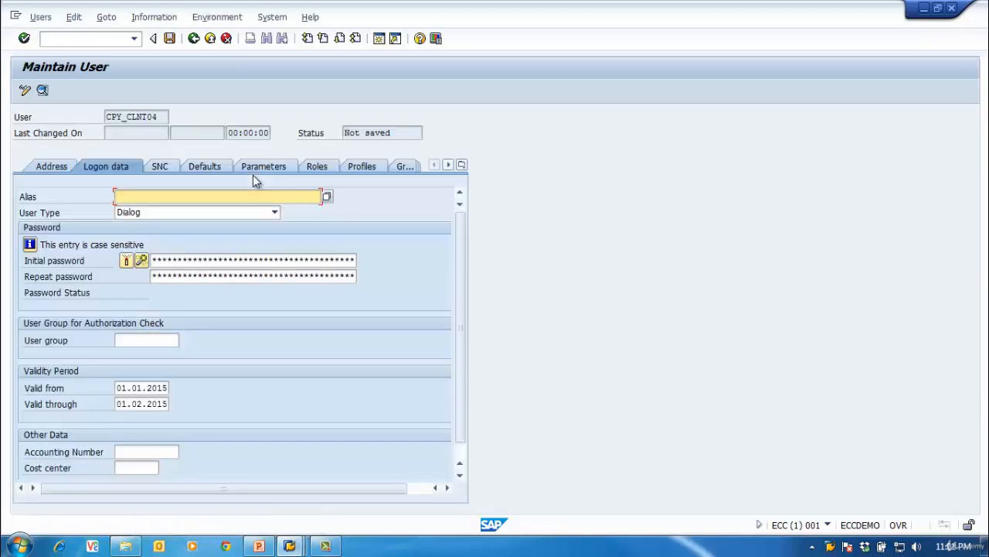
pyautogui.click(127, 260)
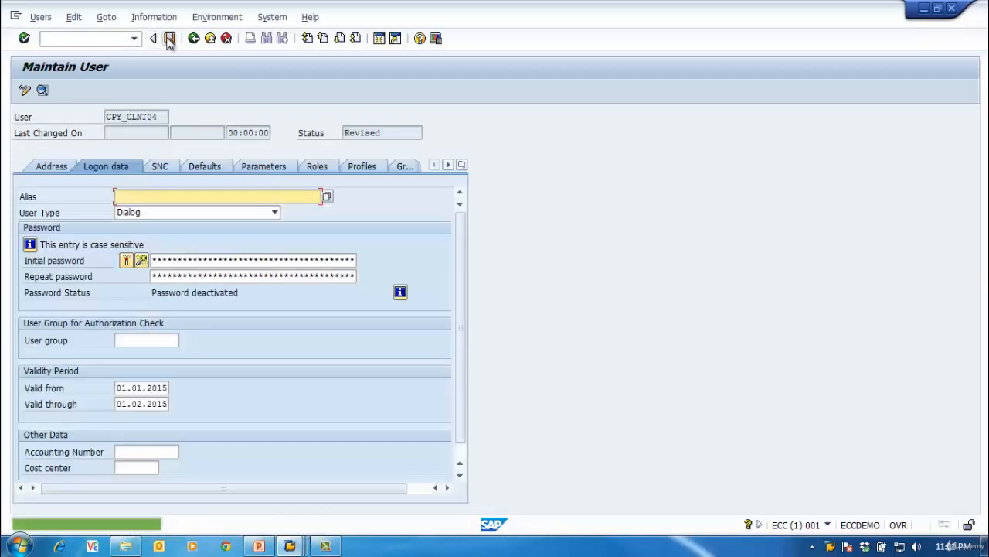
pyautogui.hotkey('ctrl', 's')
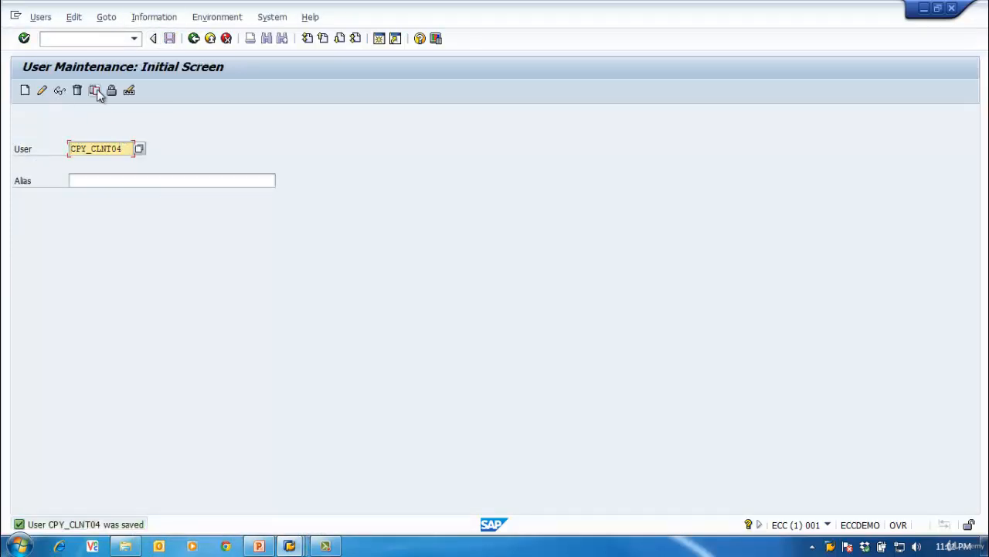
# Step: Copy user CPY_CLNT04 to a new user CPY_CLNT05 with the preselected parts, deactivate its password, and save it
pyautogui.click(94, 90)
pyautogui.write('5')
pyautogui.click(292, 523)
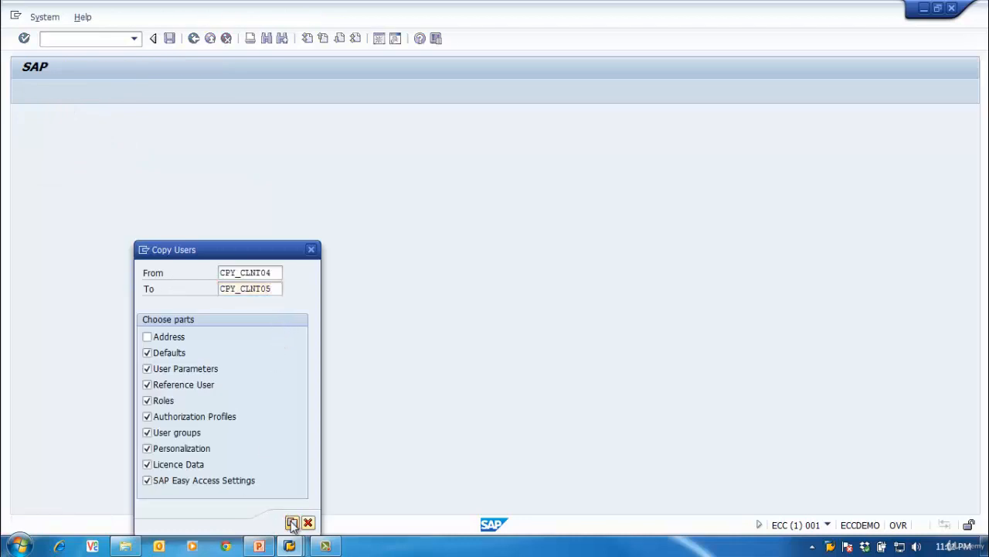
pyautogui.click(134, 260)
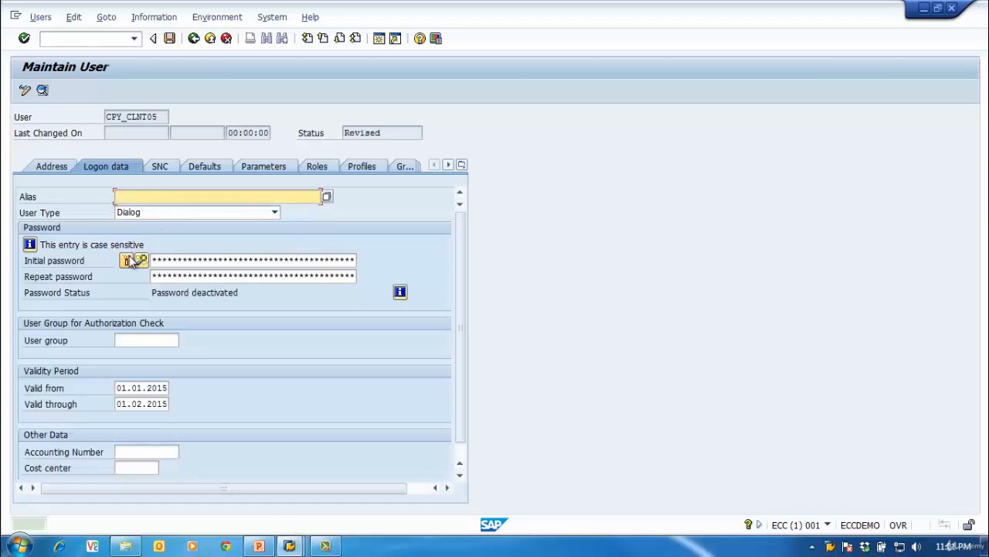
pyautogui.click(171, 40)
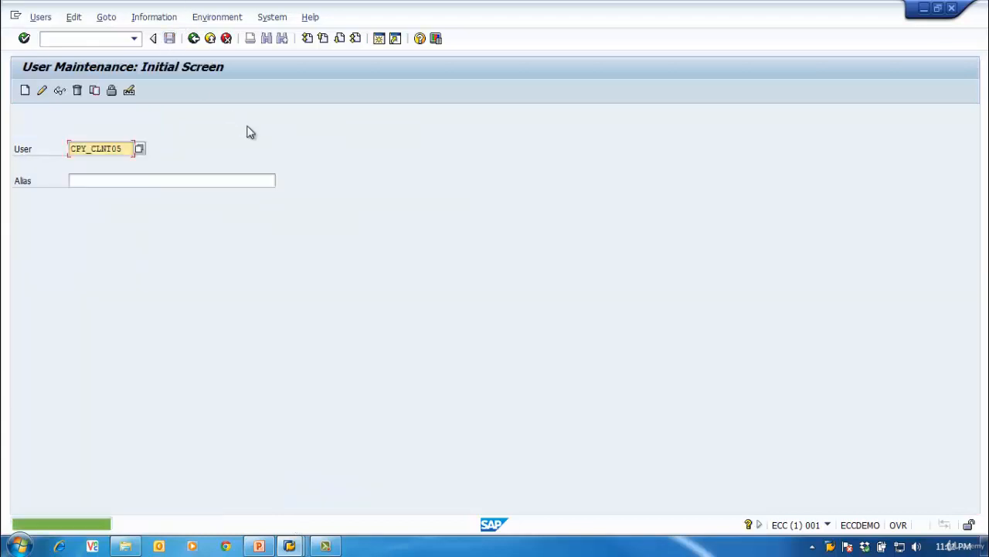
# Step: Leave user maintenance and end the ECC client 001 session with the command /nex
pyautogui.click(193, 39)
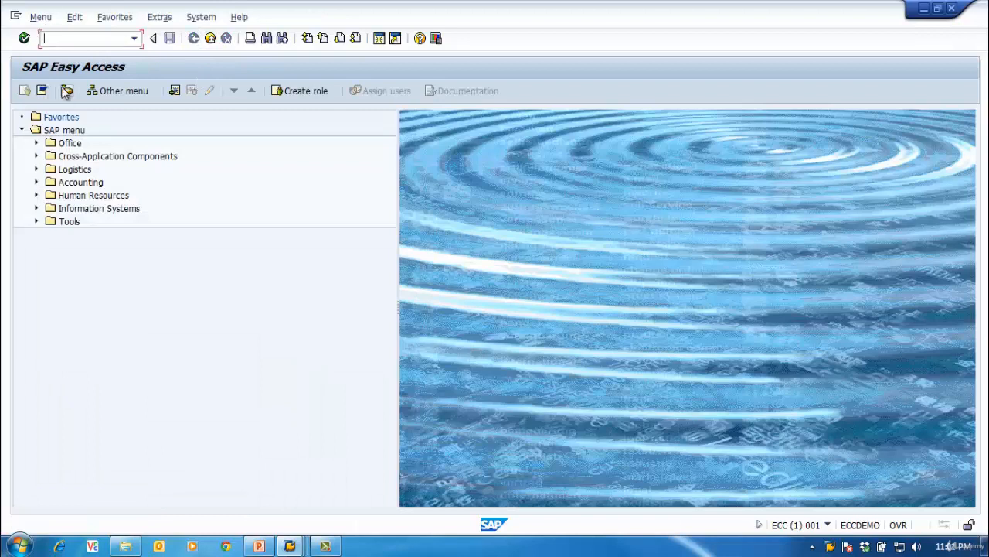
pyautogui.write('/nex')
pyautogui.press('Return')
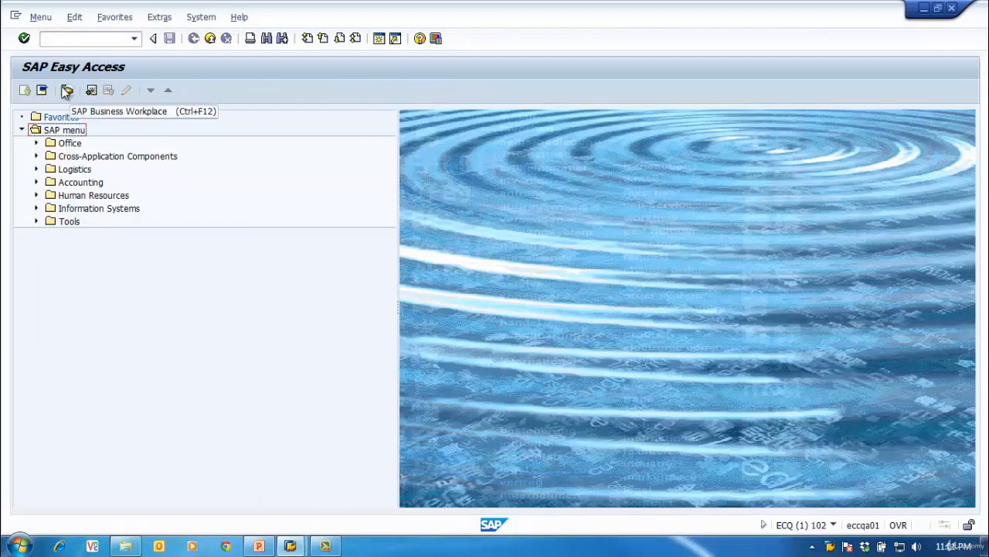
# Step: Open the remote client copy transaction SCC9 in the ECQ client 102 session
pyautogui.moveTo(291, 550)
pyautogui.click(372, 454)
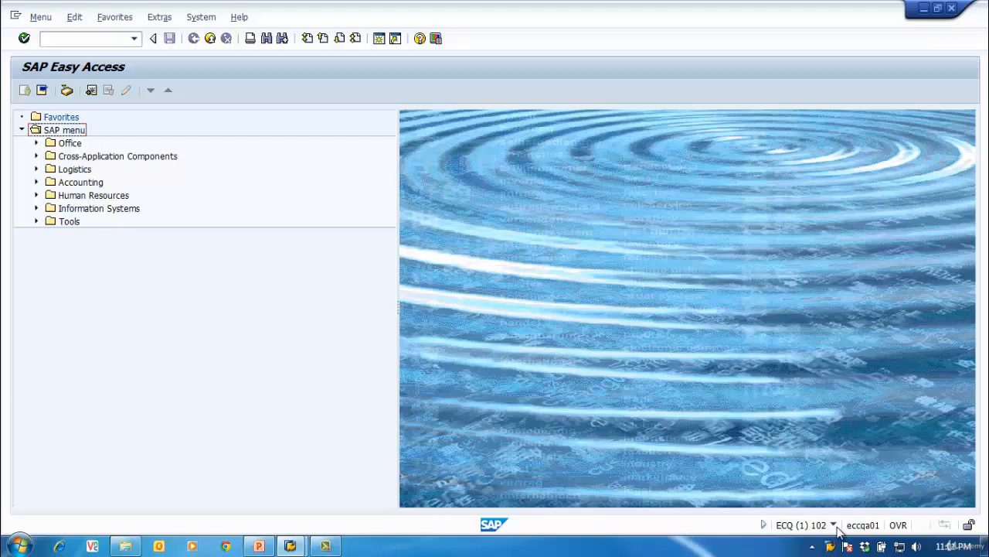
pyautogui.click(86, 40)
pyautogui.write('scc9')
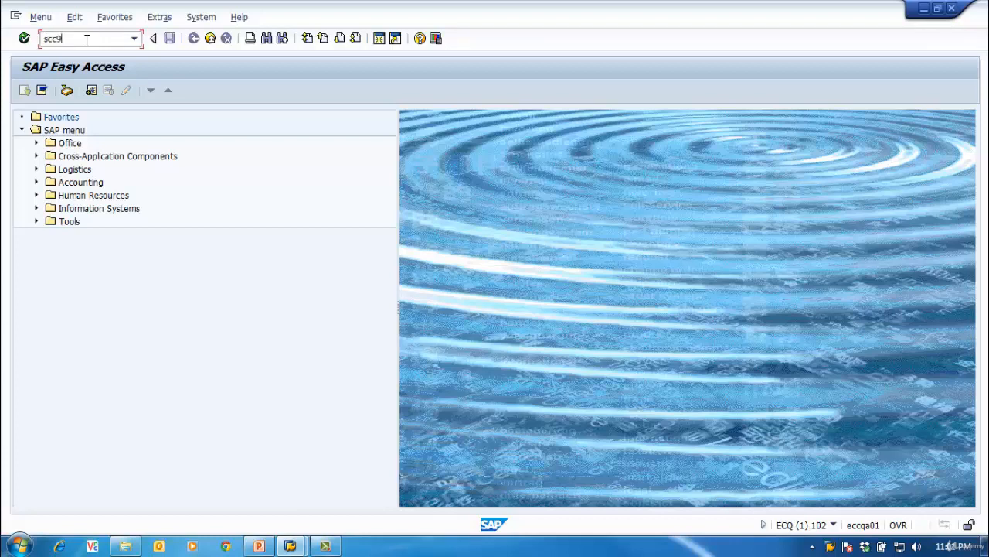
pyautogui.press('Return')
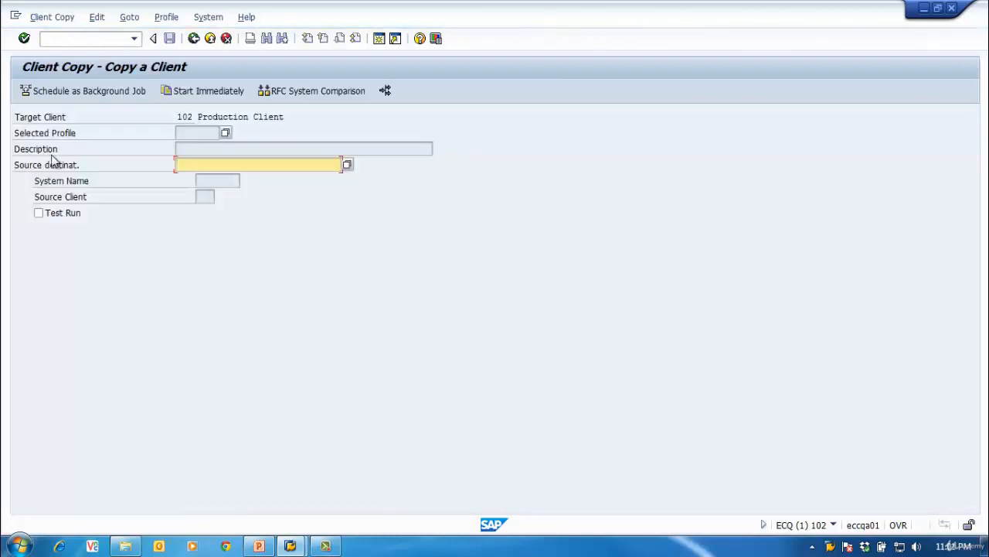
# Step: Select the copy profile SAP_USER, User Master Records and Authorization Profiles, for target client 102
pyautogui.click(225, 133)
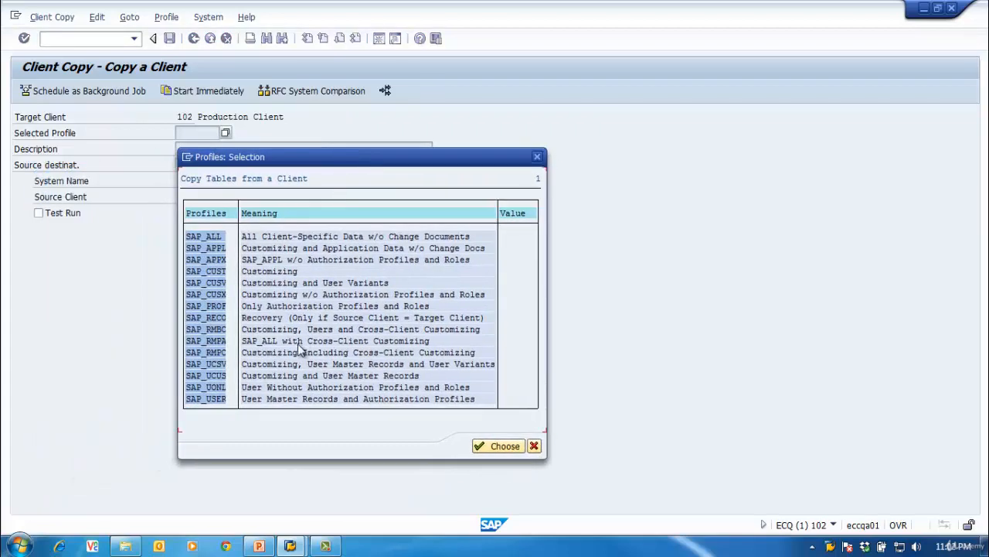
pyautogui.click(211, 329)
pyautogui.click(209, 341)
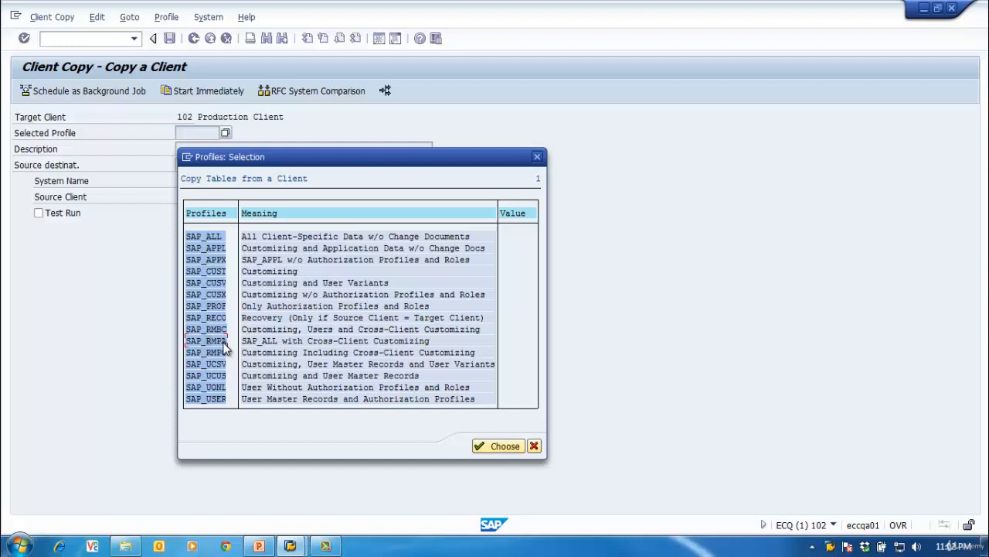
pyautogui.doubleClick(209, 399)
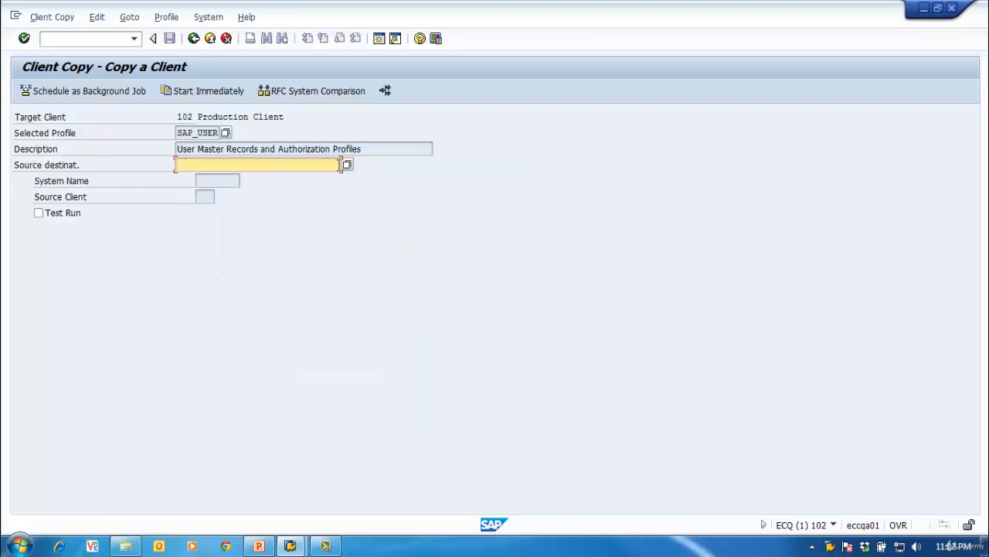
# Step: Set the source destination of the client copy to ECC_CPY_CLN
pyautogui.click(347, 167)
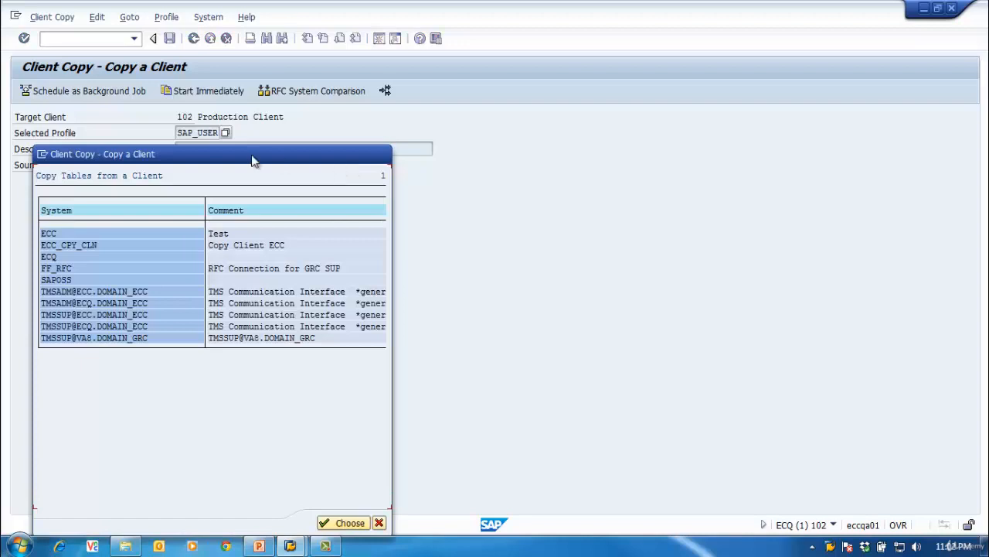
pyautogui.click(226, 234)
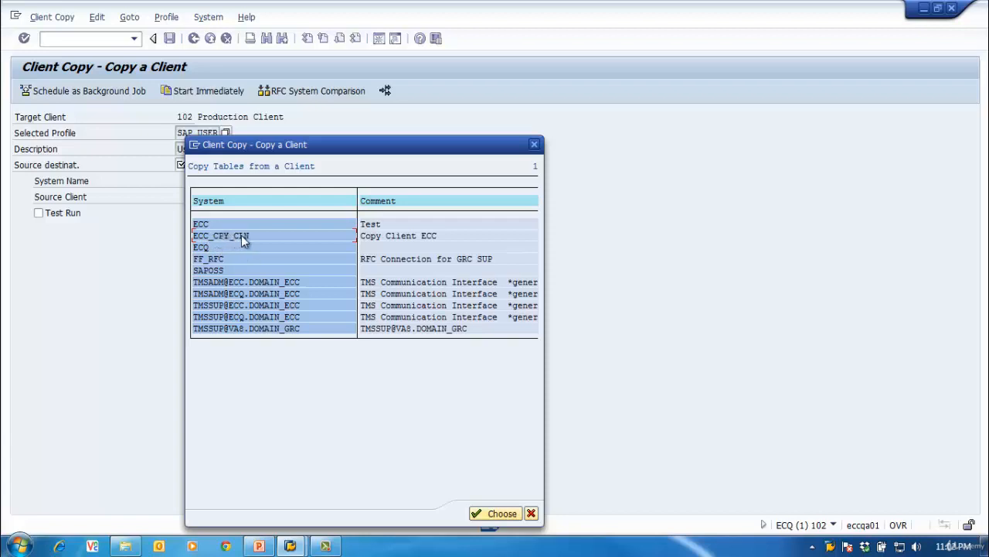
pyautogui.doubleClick(241, 235)
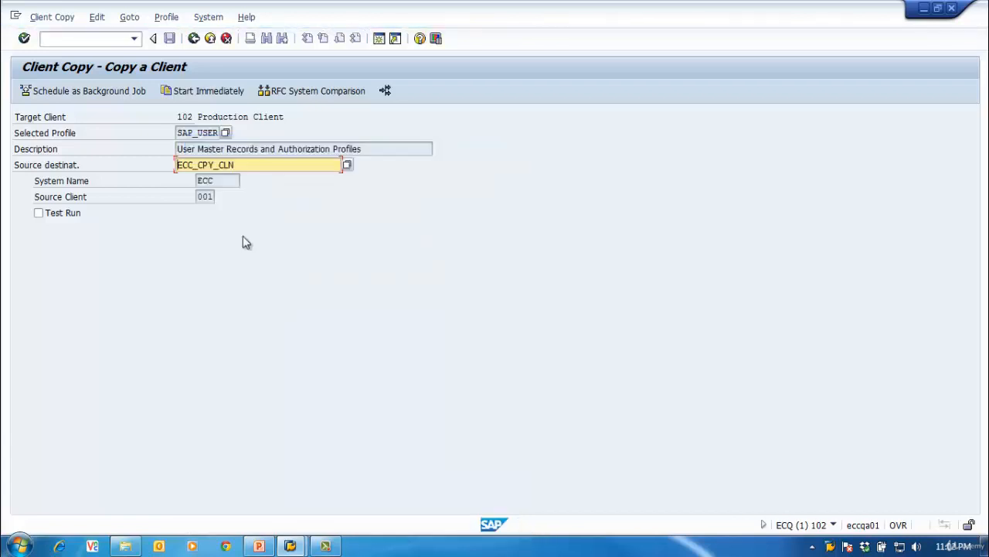
# Step: Run the RFC system comparison for the selected profile and source, check the table definition differences, and return to the copy settings
pyautogui.click(219, 181)
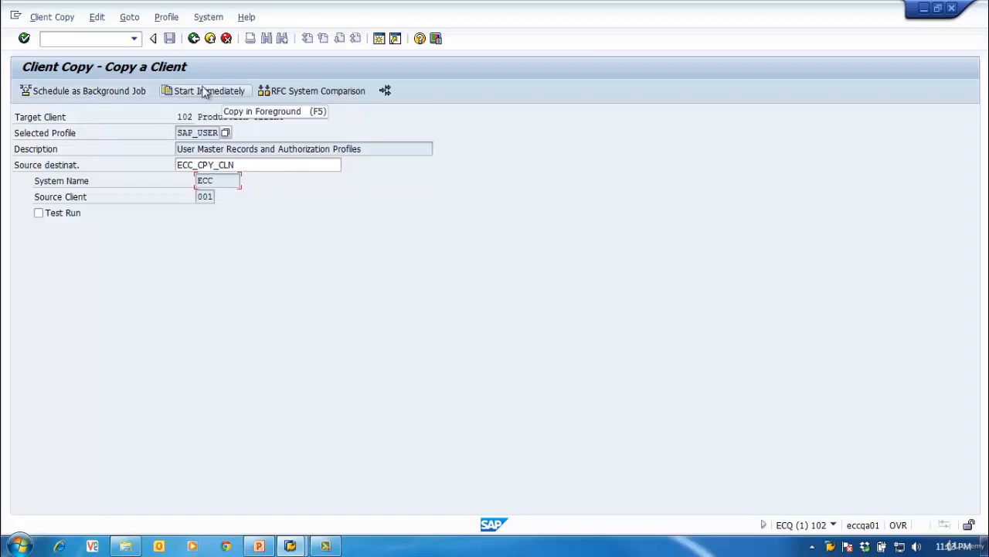
pyautogui.click(325, 94)
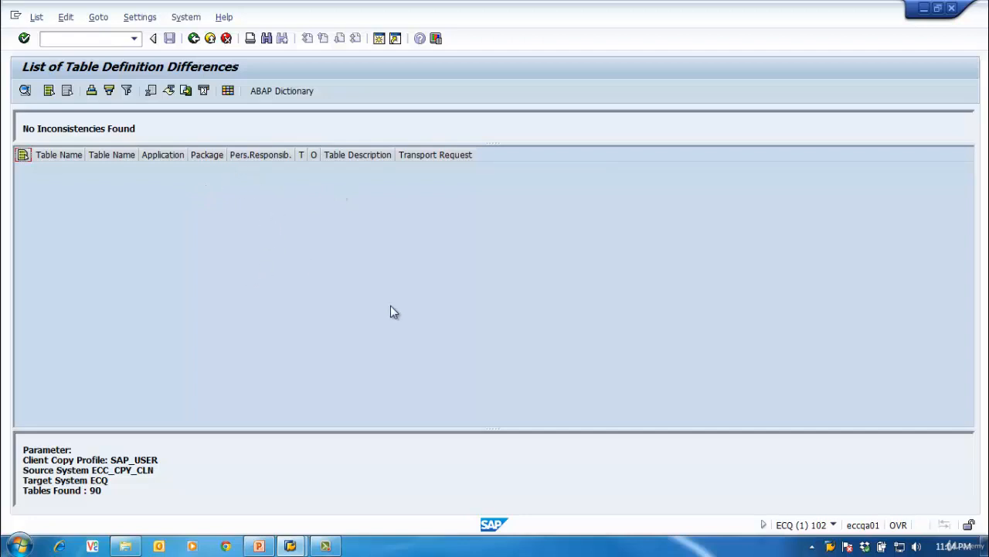
pyautogui.click(193, 38)
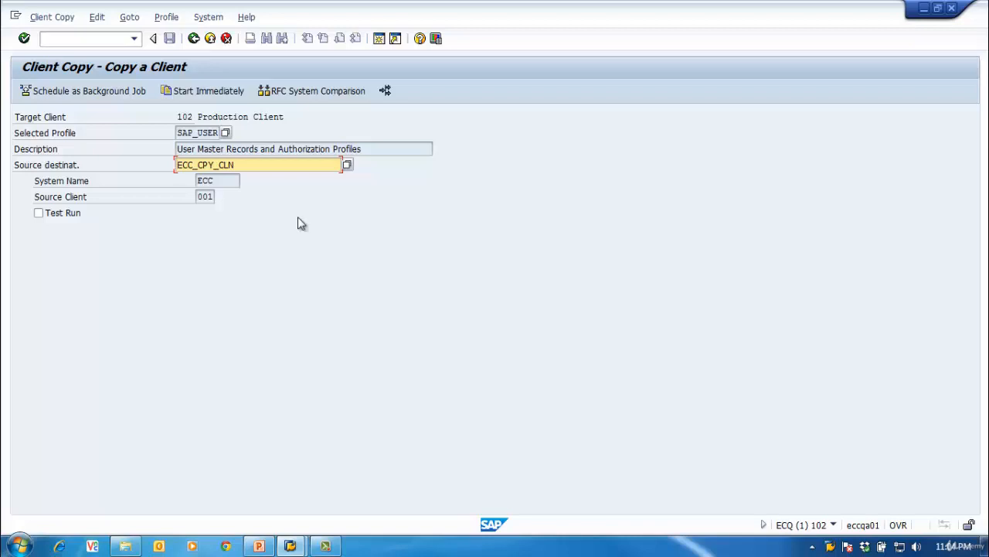
# Step: Schedule the client copy as a background job that runs immediately, and bring up the verification of its parameters
pyautogui.click(100, 94)
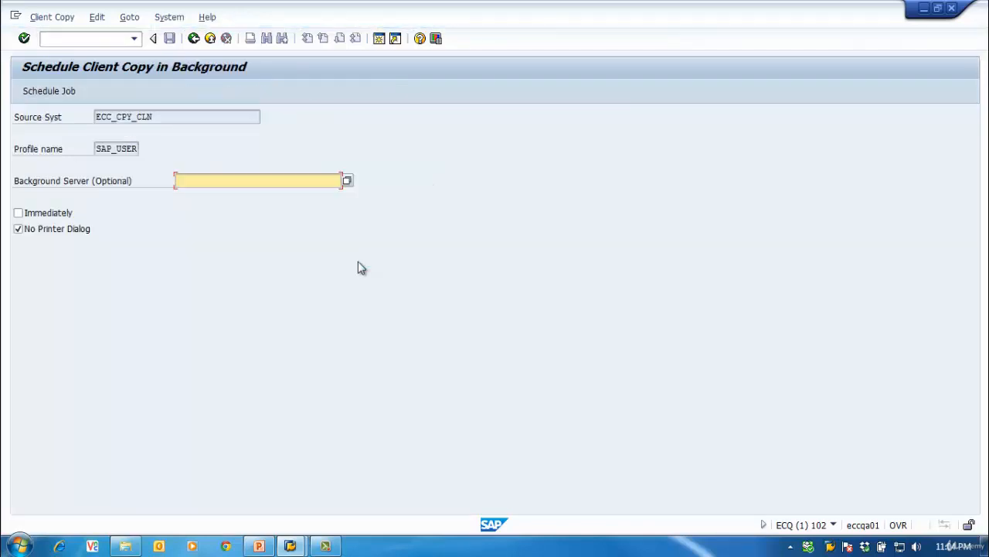
pyautogui.click(193, 38)
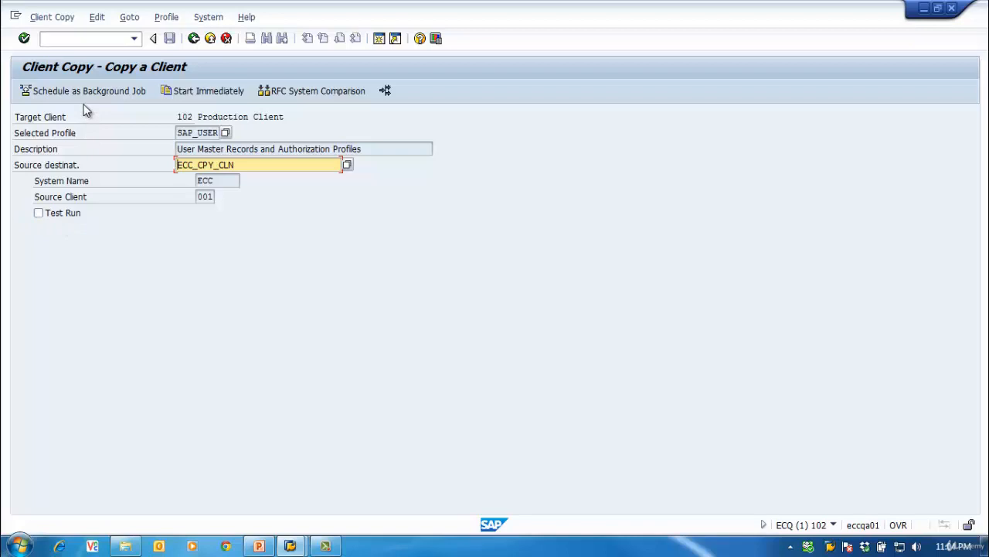
pyautogui.click(124, 90)
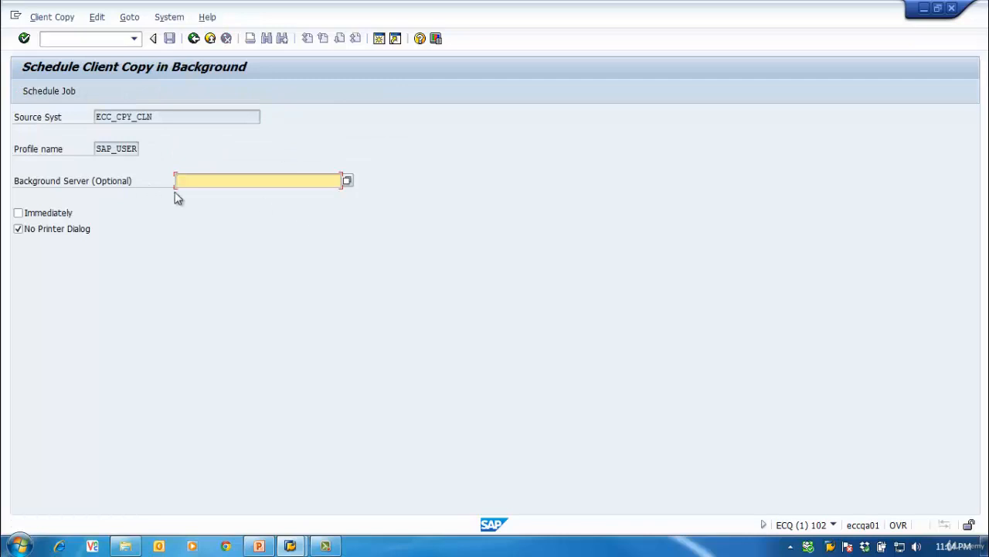
pyautogui.click(19, 214)
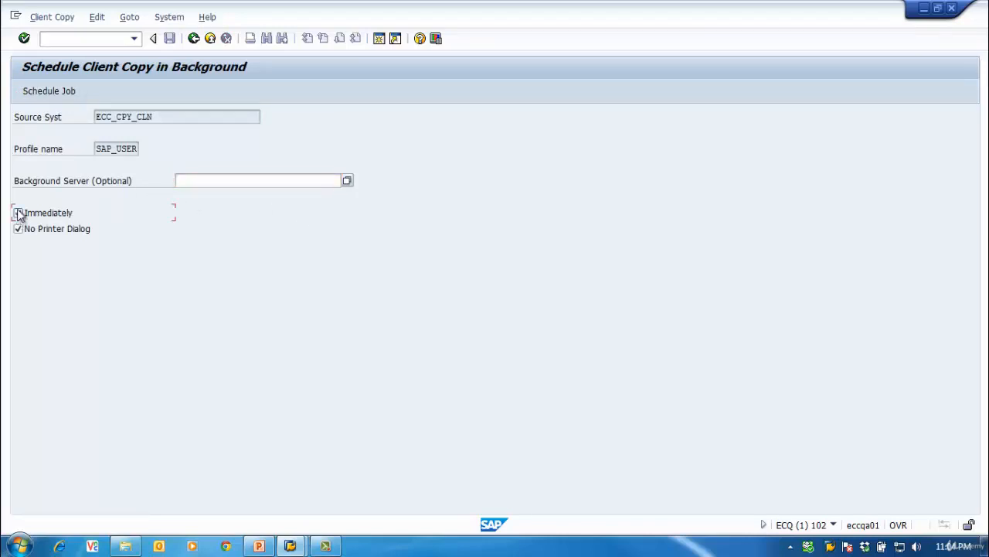
pyautogui.click(52, 92)
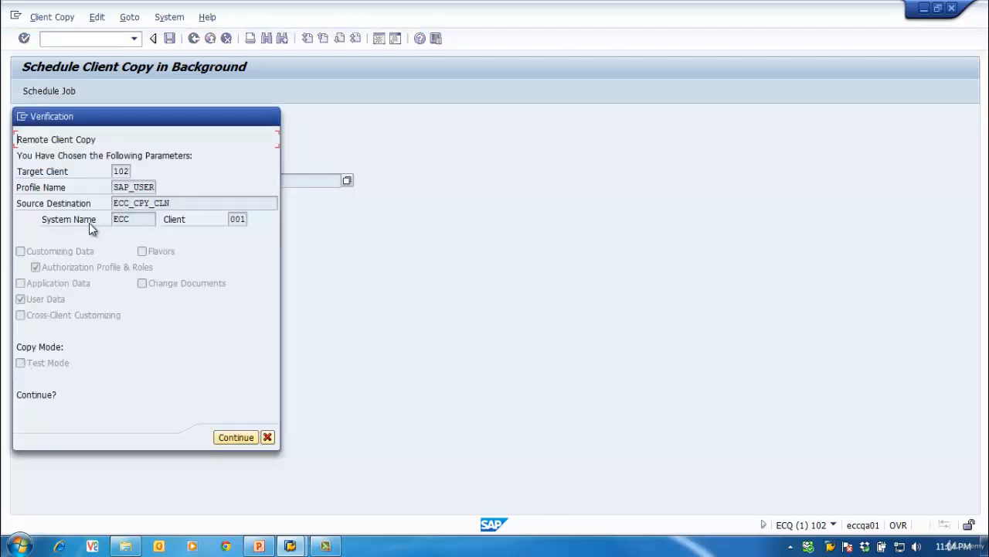
# Step: Verify the remote client copy parameters, schedule the SAP_USER copy from ECC_CPY_CLN client 001 to client 102, and acknowledge the notice
pyautogui.moveTo(174, 202); pyautogui.dragTo(67, 190)
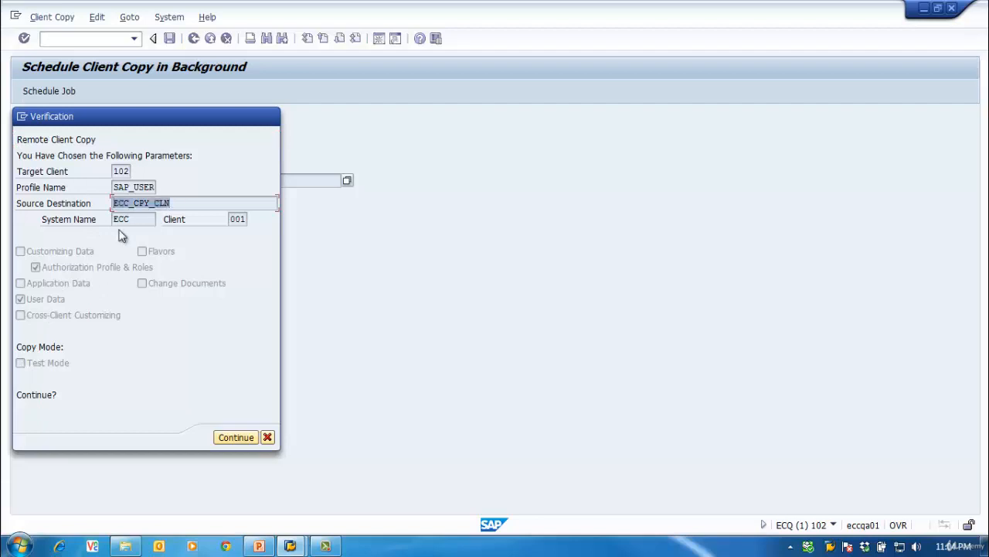
pyautogui.click(194, 201)
pyautogui.click(139, 219)
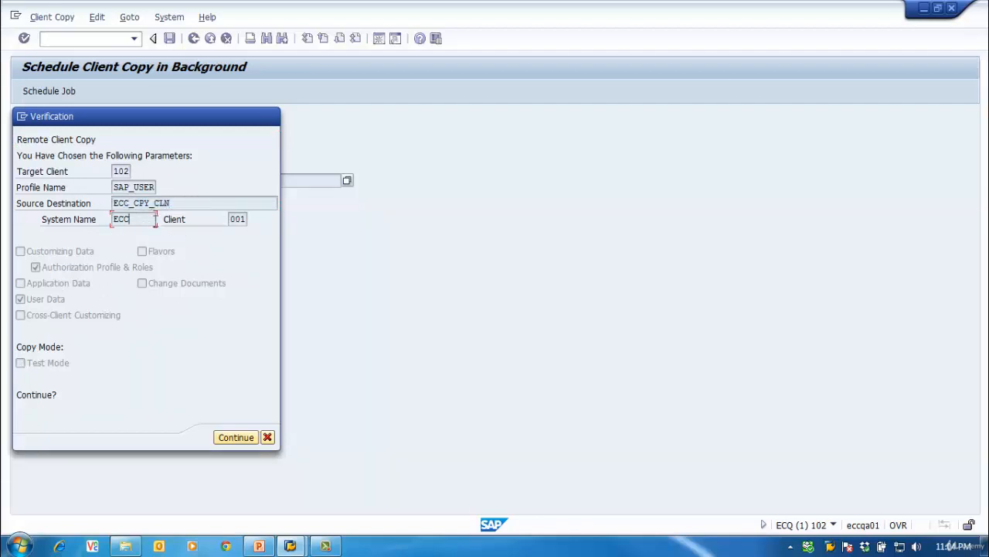
pyautogui.click(233, 219)
pyautogui.click(239, 436)
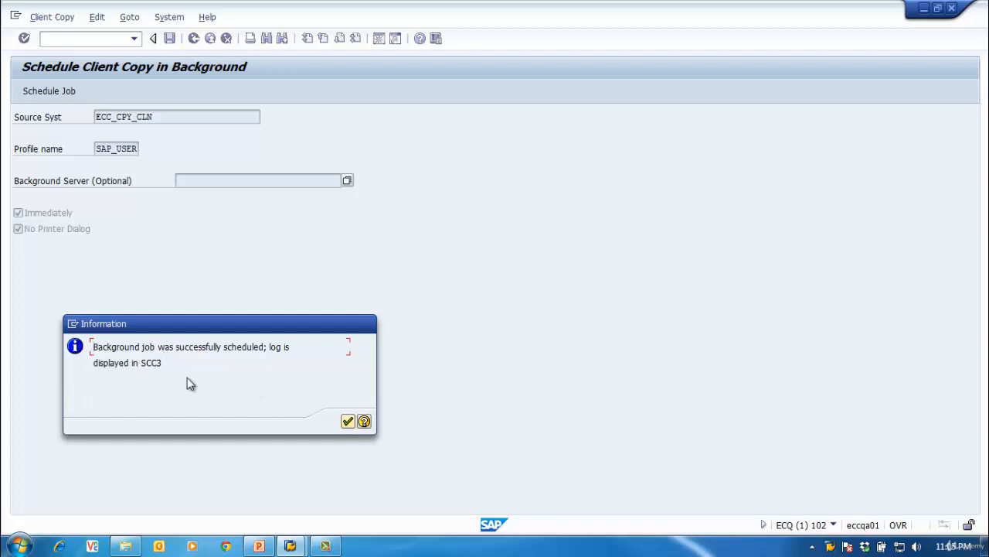
pyautogui.click(348, 421)
# Step: Open transaction SCC3 and widen the Status Text column to check the client copy's status and mode
pyautogui.click(67, 40)
pyautogui.write('scc3')
pyautogui.press('Return')
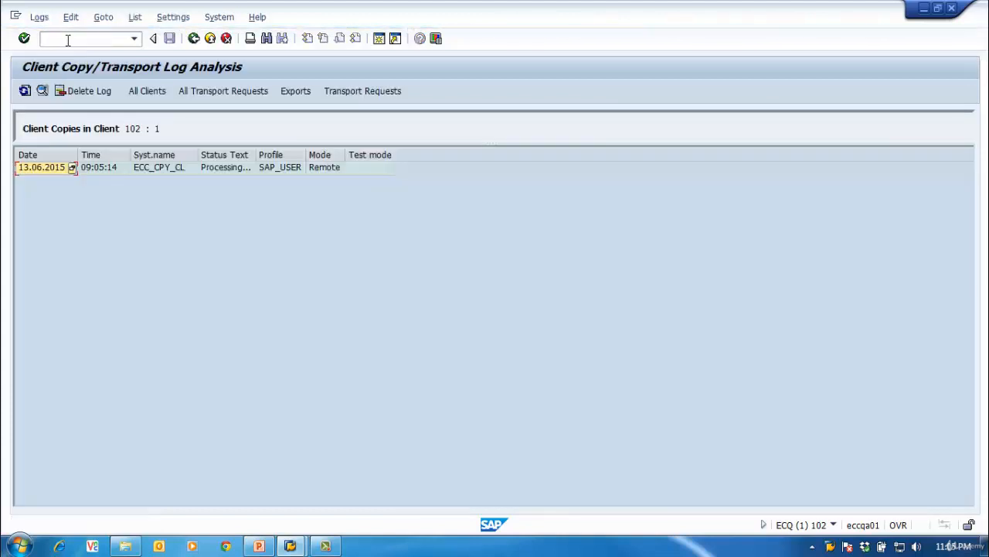
pyautogui.moveTo(255, 154); pyautogui.dragTo(321, 158)
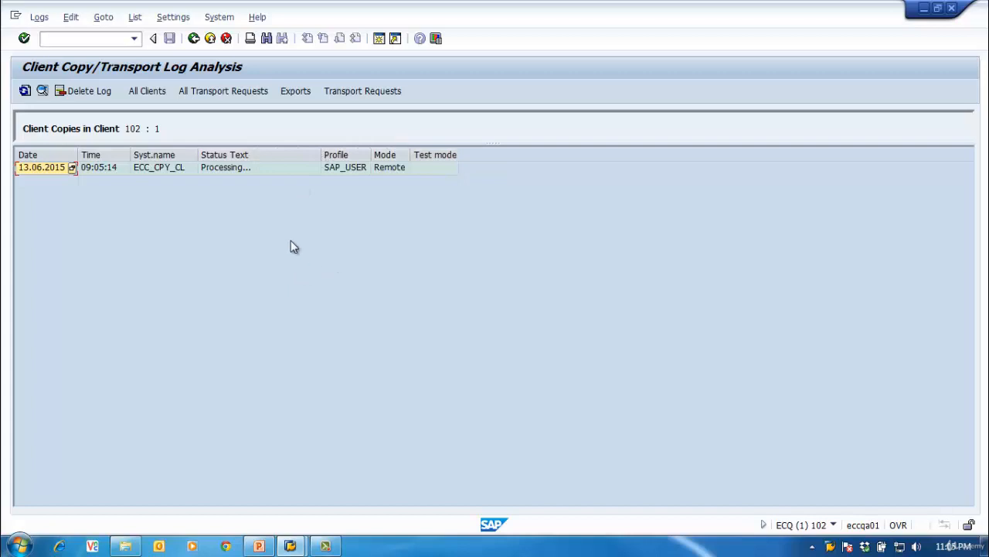
pyautogui.click(221, 154)
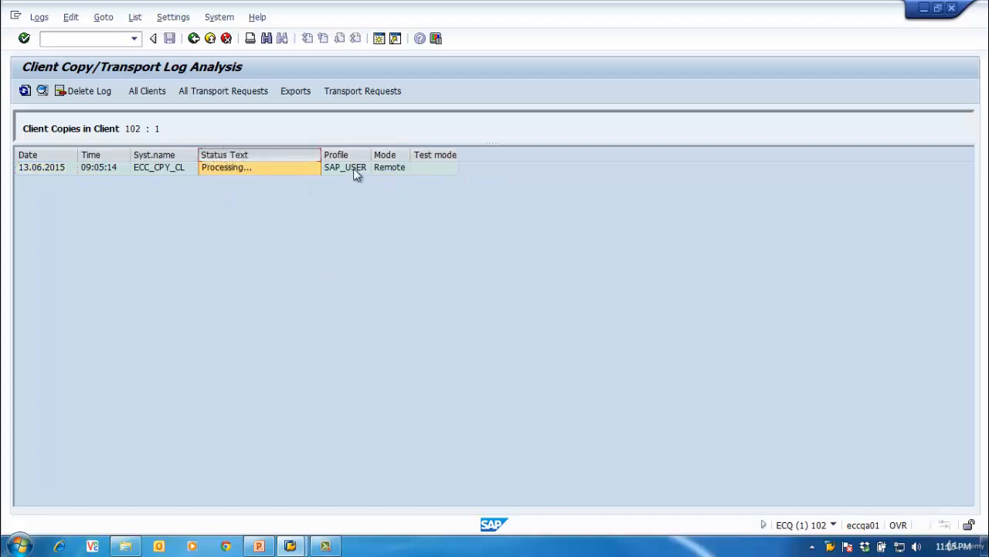
pyautogui.click(390, 167)
pyautogui.click(400, 182)
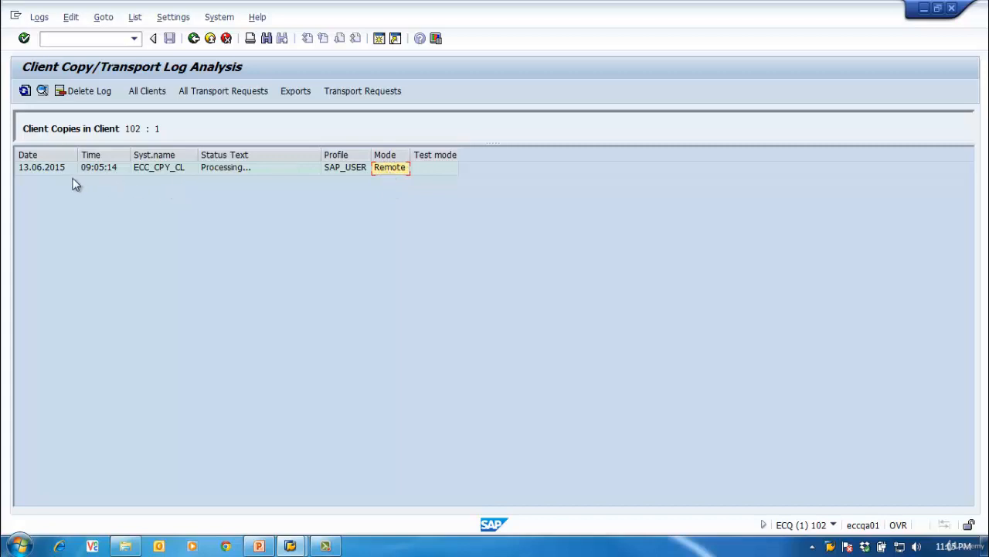
# Step: Display the log and detailed summary of the remote copy run for client 102, and return to the run list
pyautogui.click(39, 167)
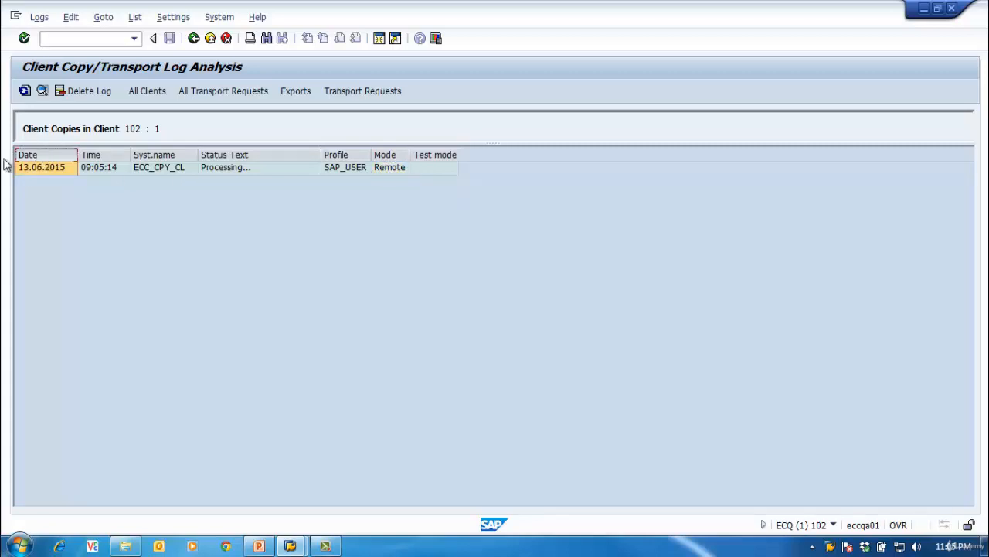
pyautogui.click(42, 90)
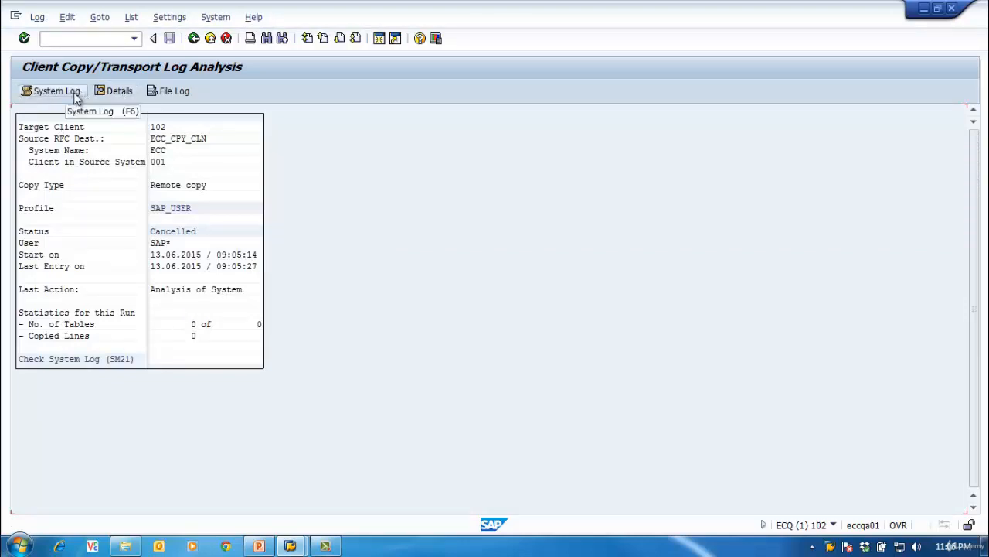
pyautogui.click(120, 91)
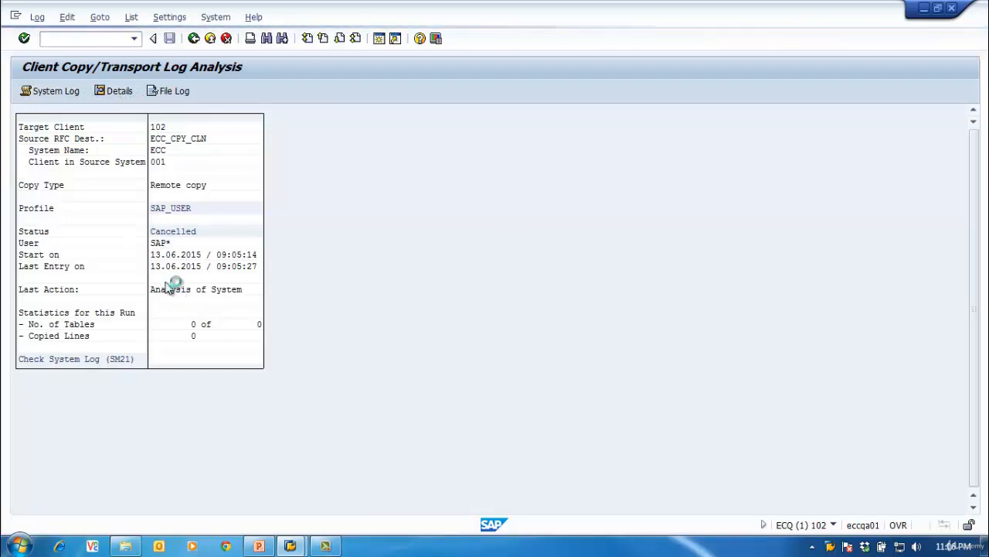
pyautogui.click(196, 42)
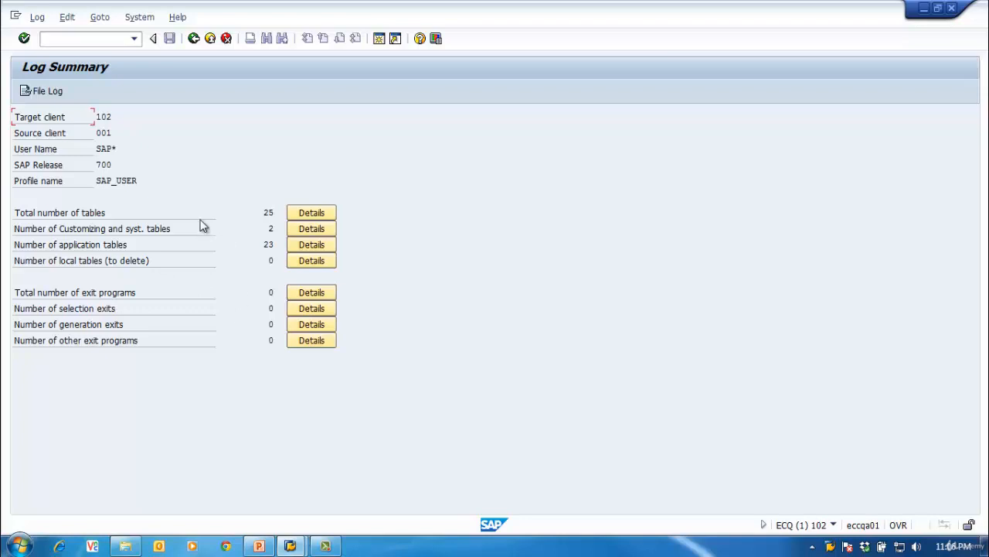
pyautogui.click(194, 39)
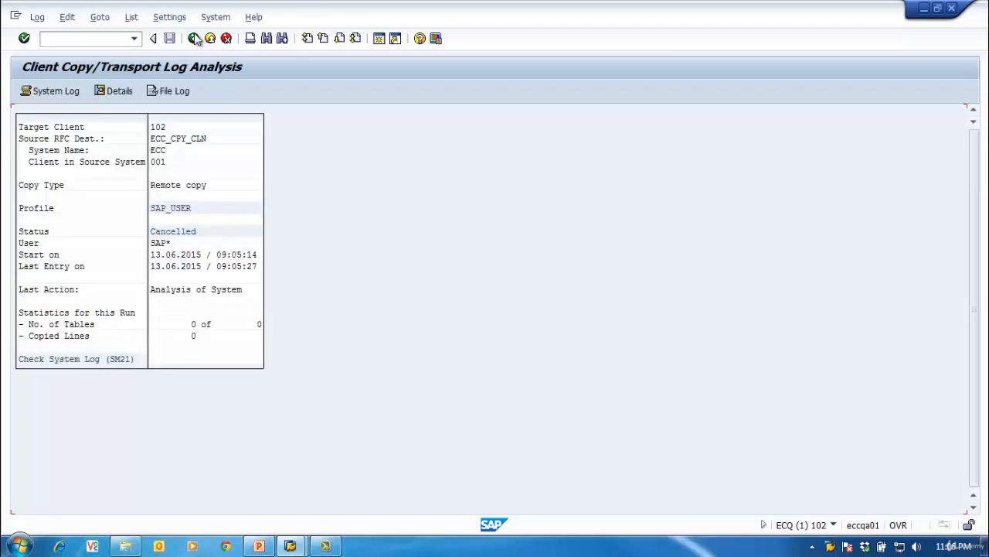
pyautogui.click(194, 39)
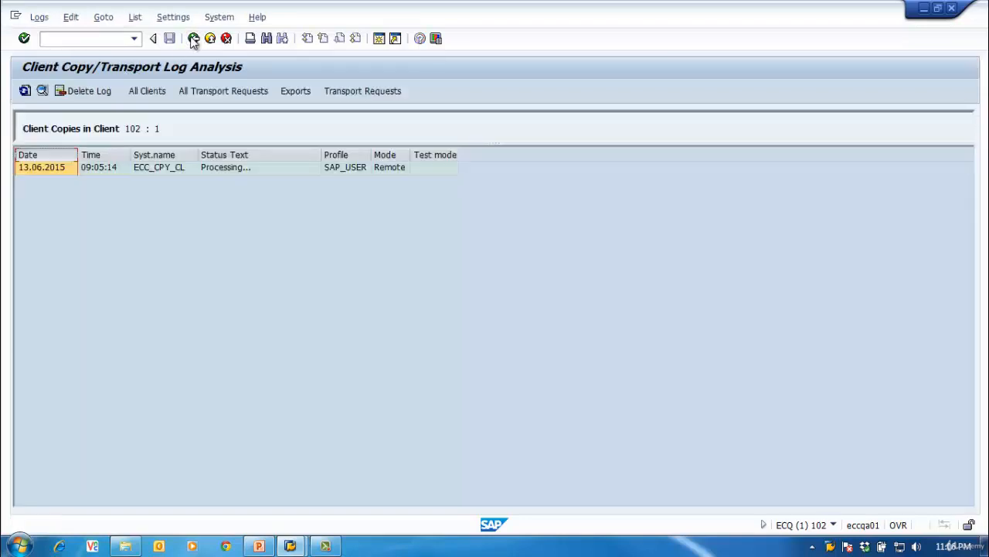
# Step: Refresh the client 102 copy log to check the run's status, and go back to the log list for all clients
pyautogui.click(24, 92)
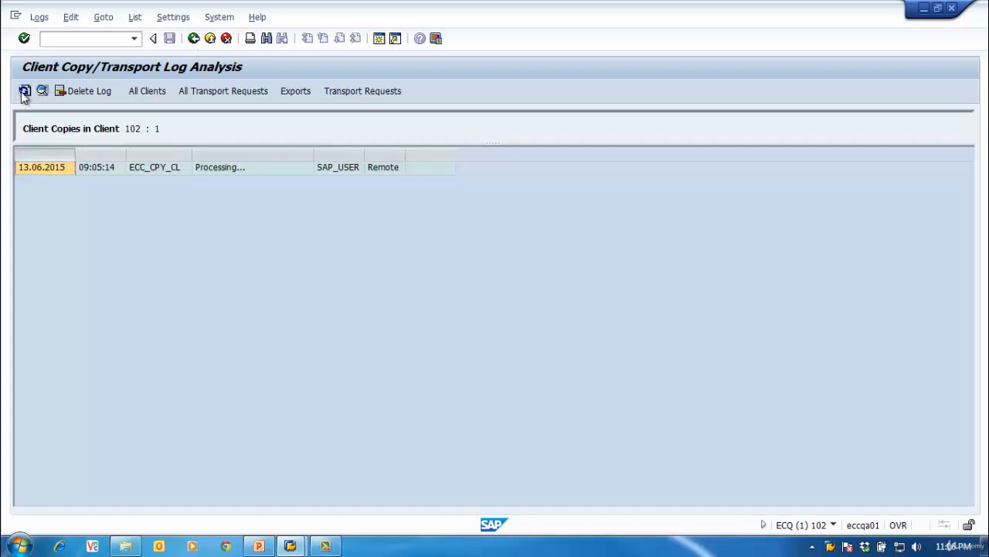
pyautogui.click(25, 89)
pyautogui.click(25, 89)
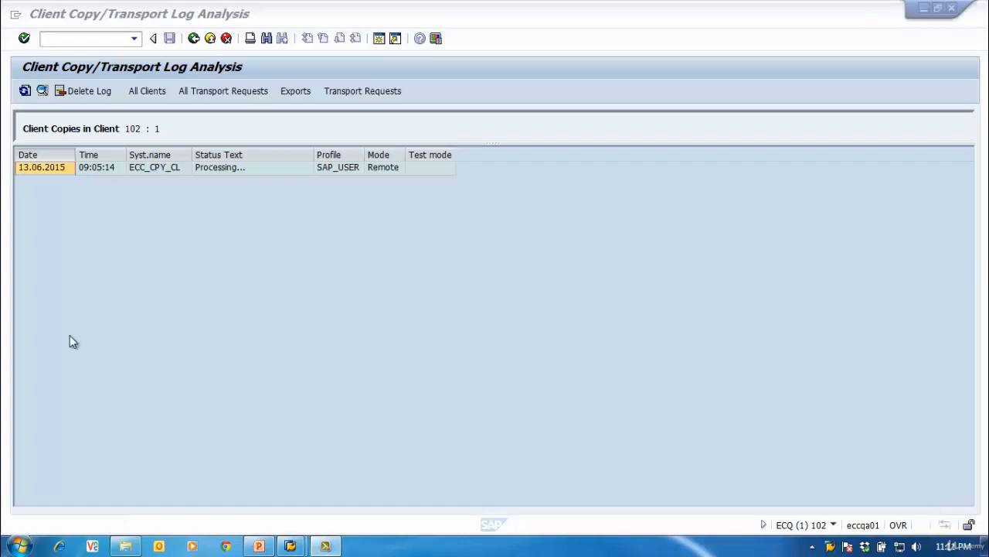
pyautogui.click(24, 98)
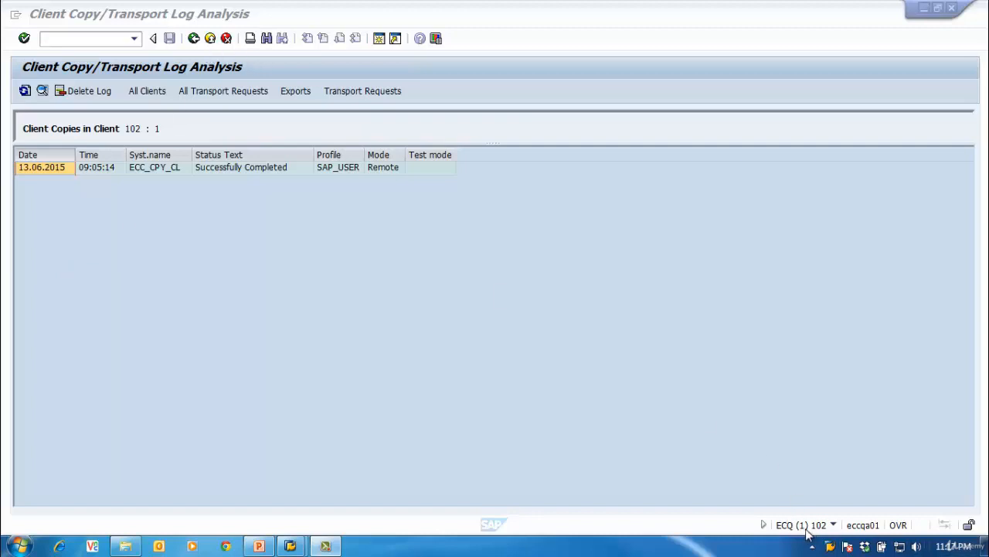
pyautogui.click(245, 131)
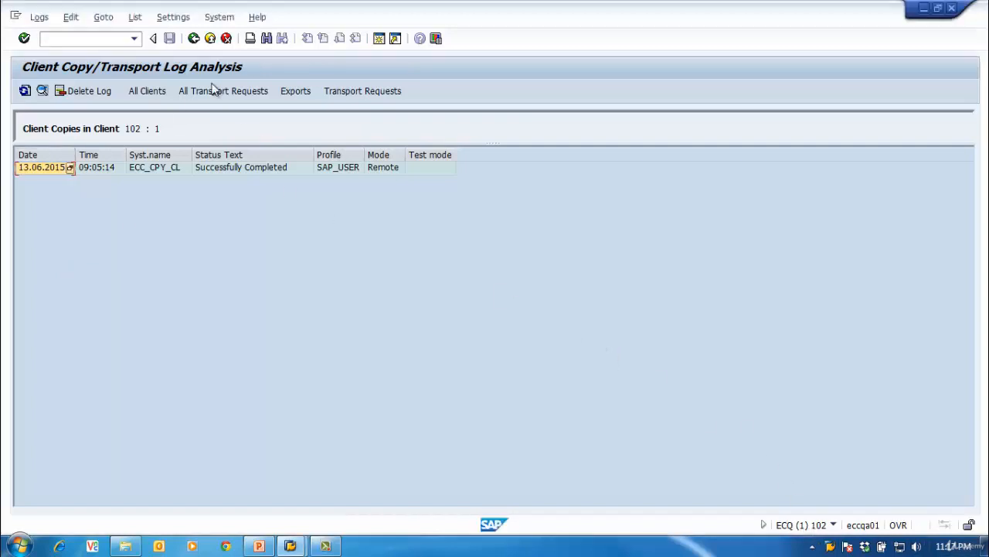
pyautogui.click(194, 37)
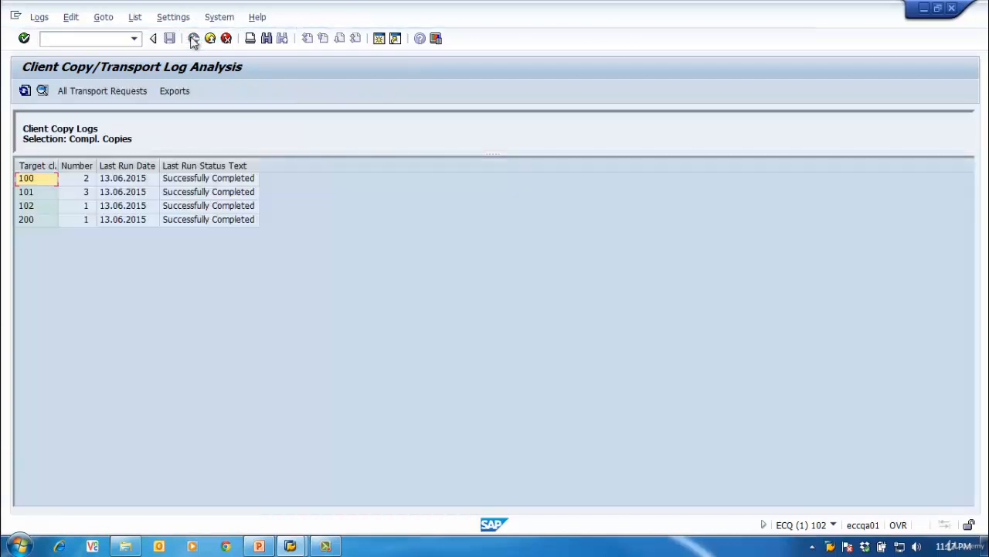
# Step: Display user CPY_CLNT01 in transaction SU01 to check the copied user data, and return to the SAP Easy Access screen
pyautogui.click(104, 40)
pyautogui.write('/nsu01')
pyautogui.press('Return')
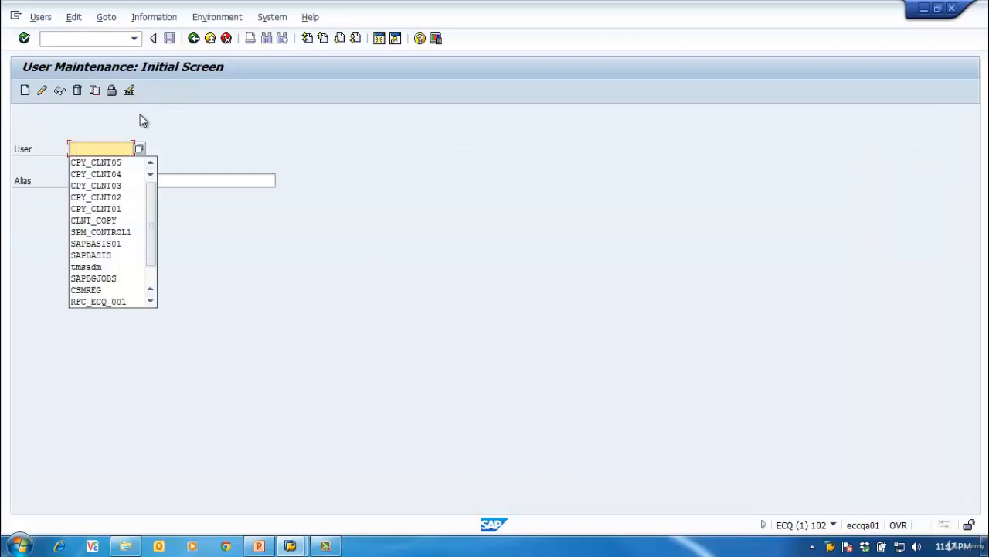
pyautogui.click(96, 209)
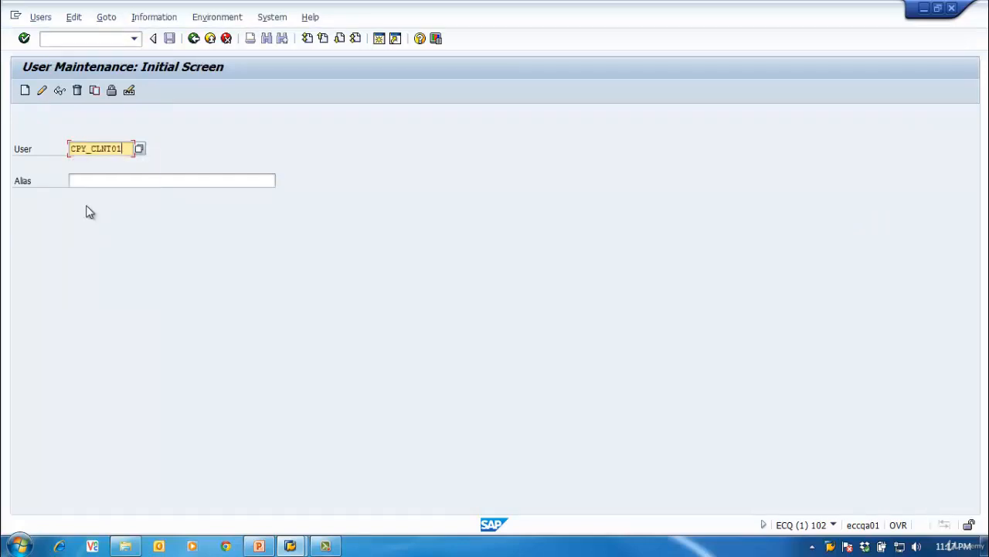
pyautogui.click(60, 91)
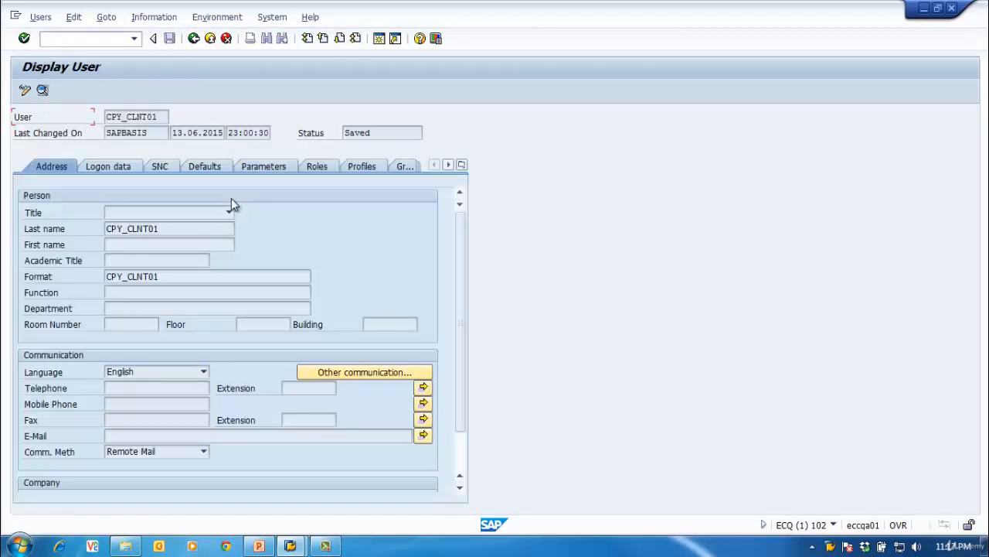
pyautogui.click(116, 167)
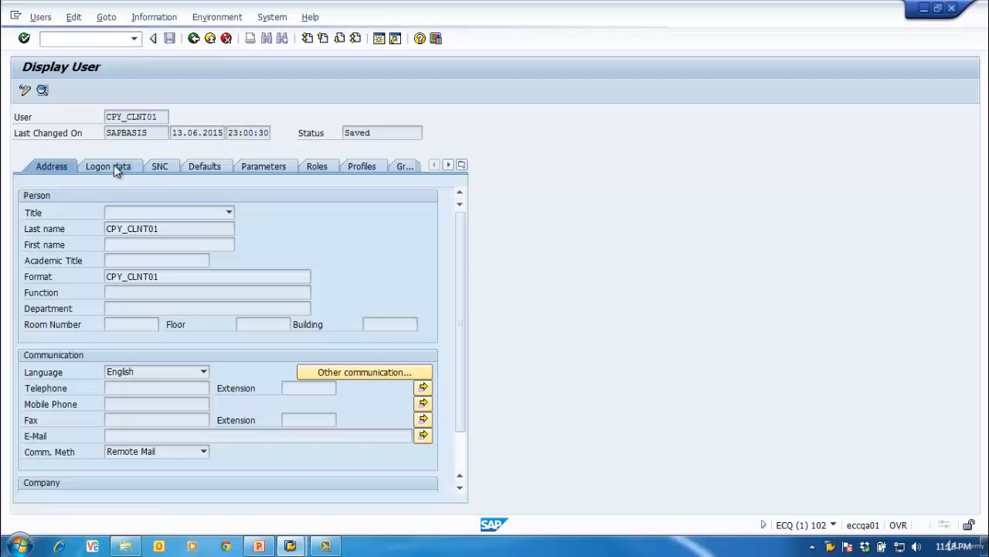
pyautogui.click(67, 167)
pyautogui.click(193, 39)
pyautogui.click(193, 39)
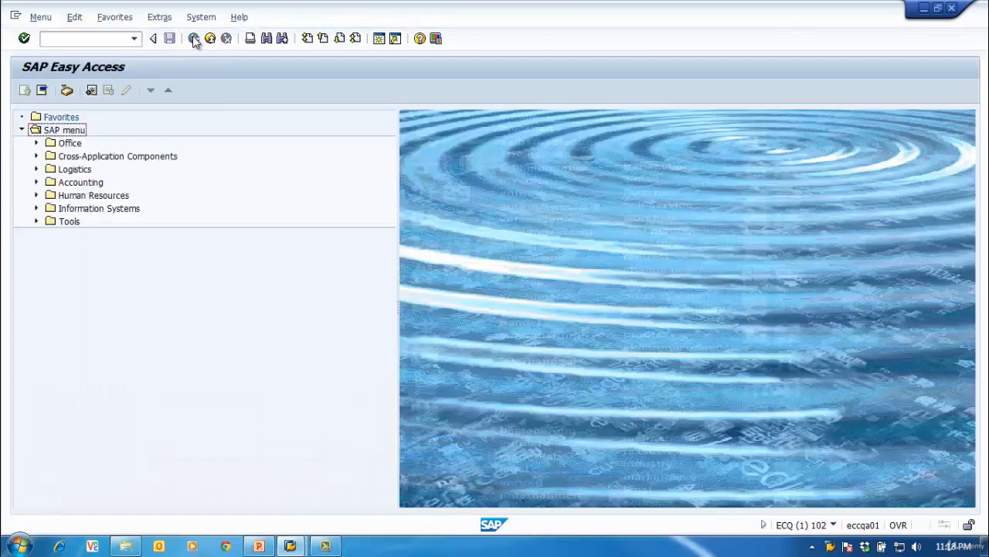
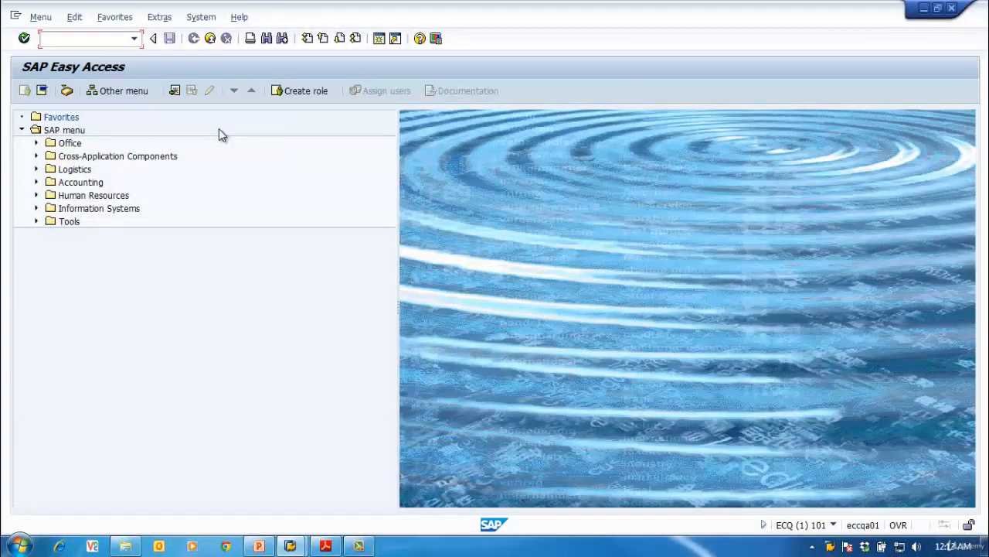
# Step: Open transaction SM59 and select the ECC_CPY_CLN destination among the ABAP connections
pyautogui.write('sm59')
pyautogui.press('Return')
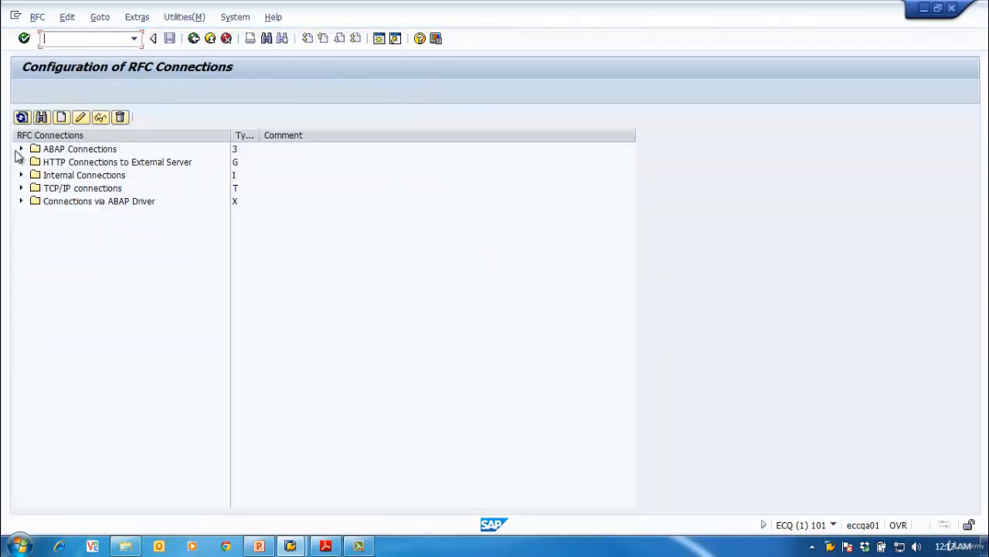
pyautogui.click(21, 149)
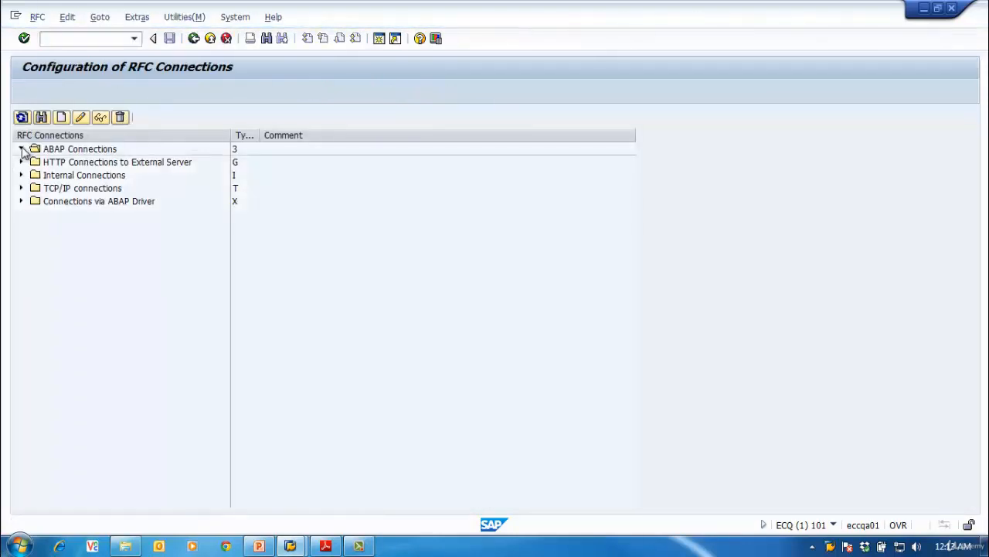
pyautogui.click(91, 176)
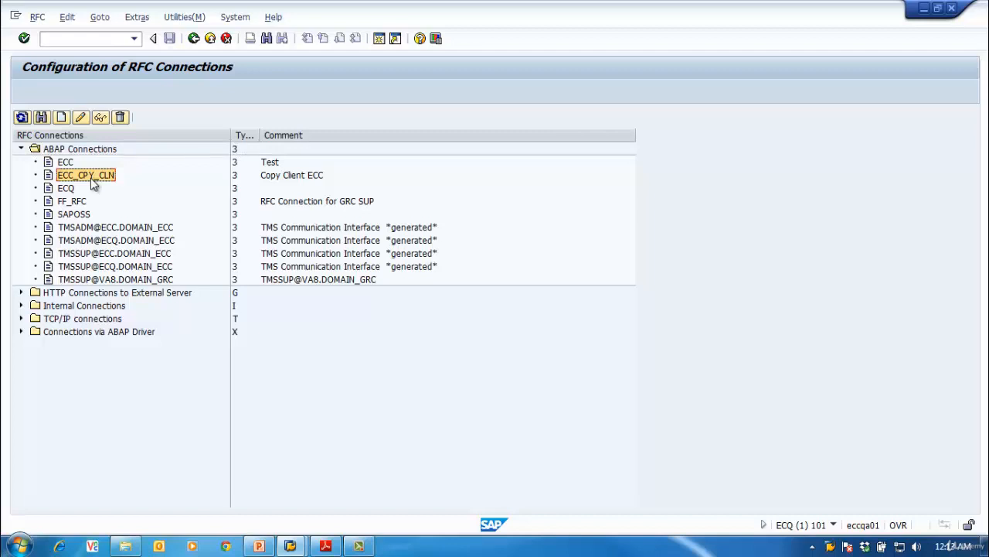
# Step: Open RFC server group maintenance and create the server group RFC_GROUP assigned to instance eccqa01_ECQ_00
pyautogui.click(143, 21)
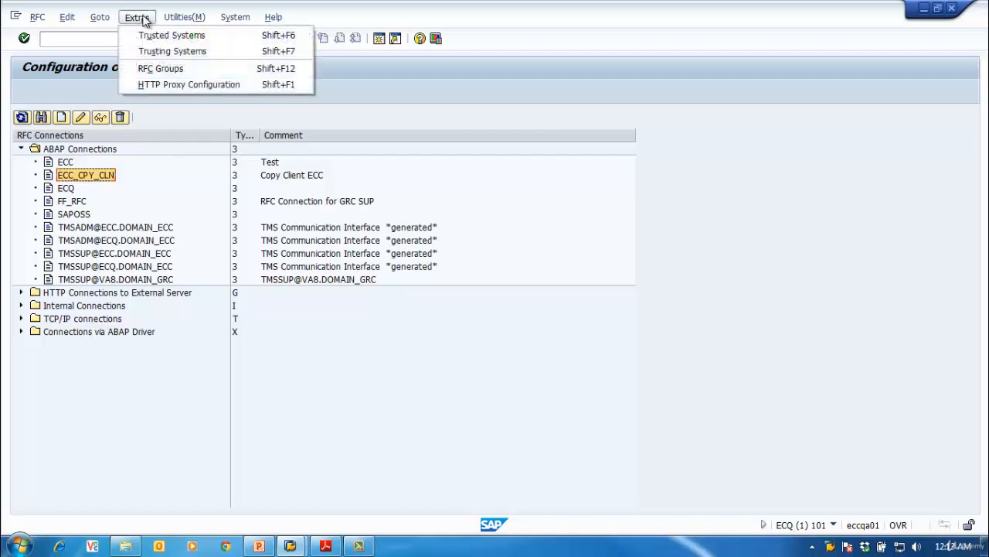
pyautogui.click(165, 69)
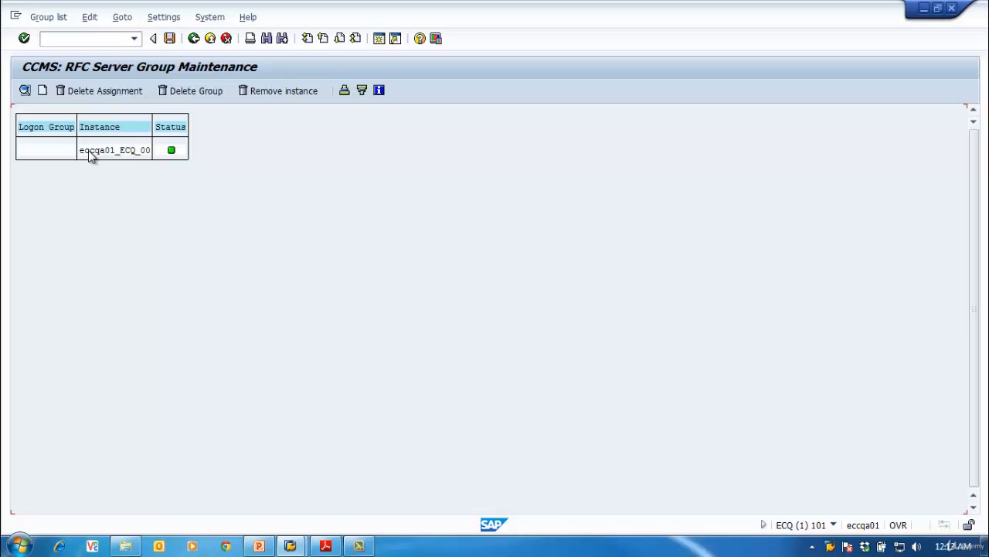
pyautogui.click(43, 90)
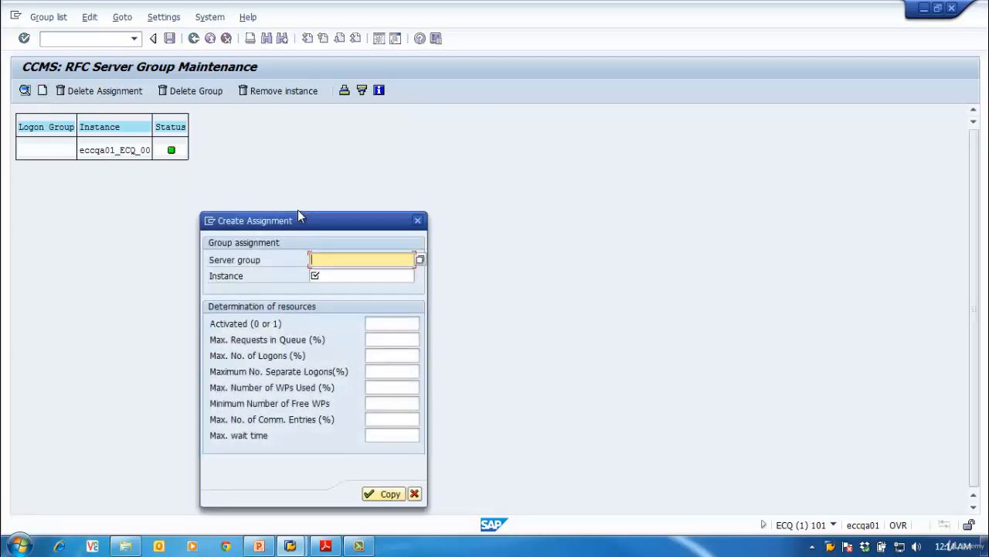
pyautogui.write('R')
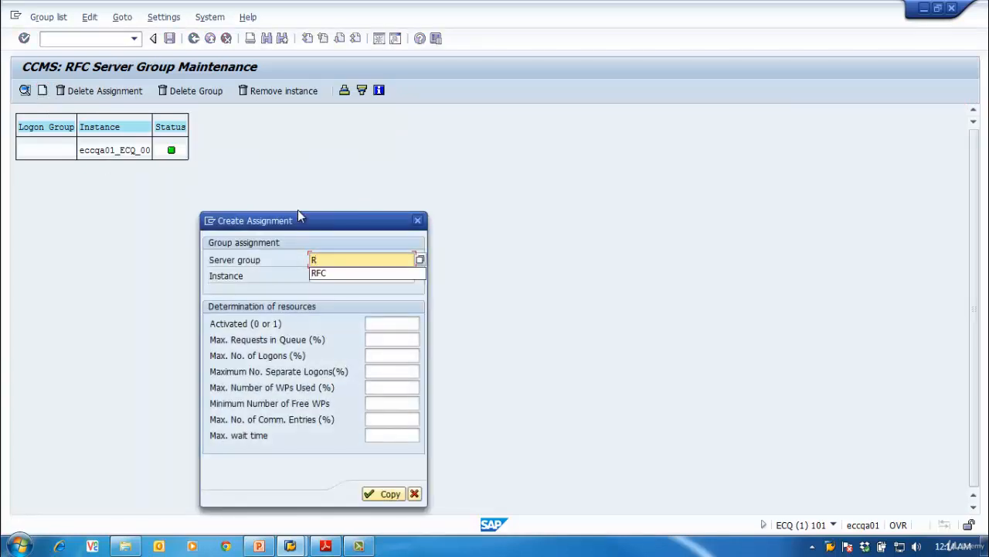
pyautogui.write('FC_')
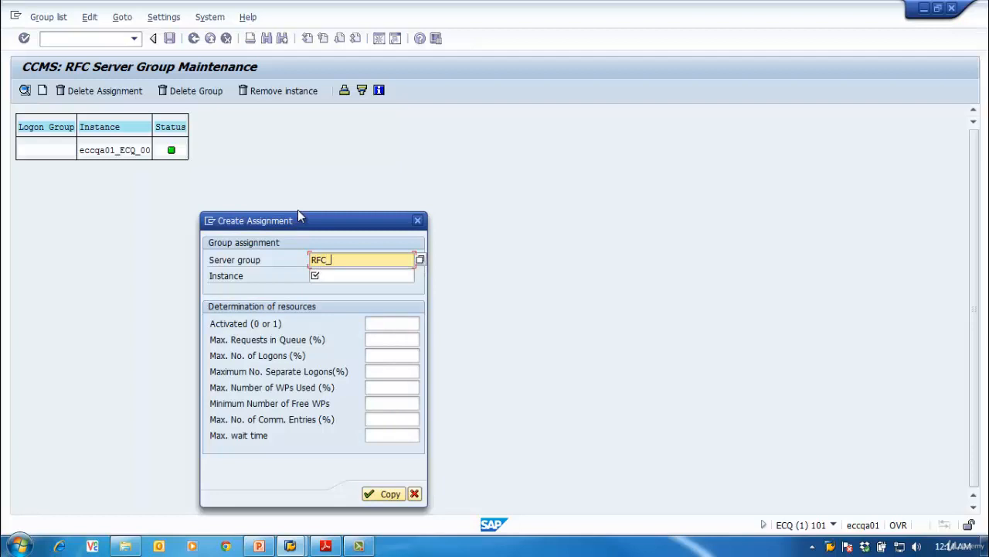
pyautogui.write('GROUP')
pyautogui.click(356, 272)
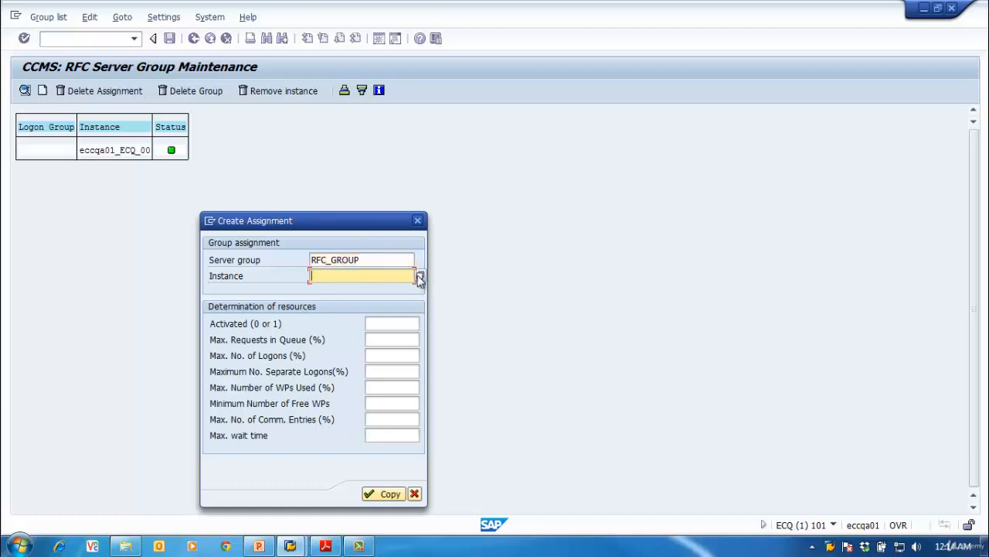
pyautogui.click(420, 276)
pyautogui.doubleClick(393, 368)
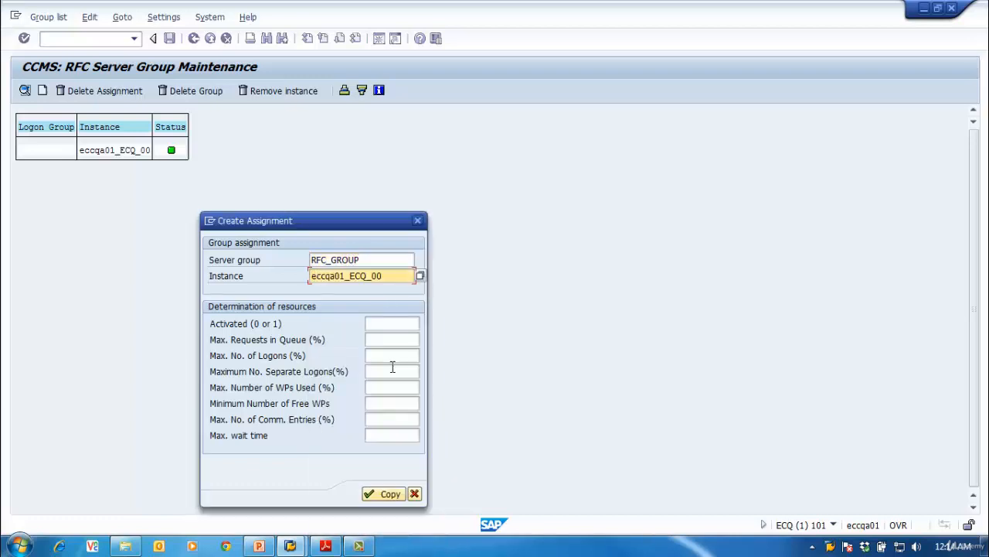
pyautogui.click(371, 493)
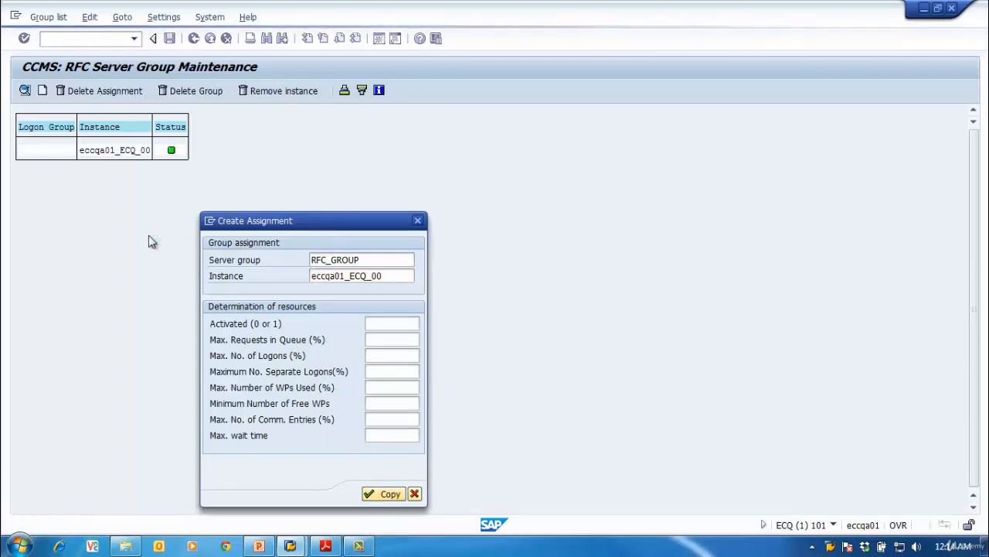
# Step: Confirm and save the RFC_GROUP server group assignment, and return to the SAP Easy Access screen
pyautogui.click(203, 261)
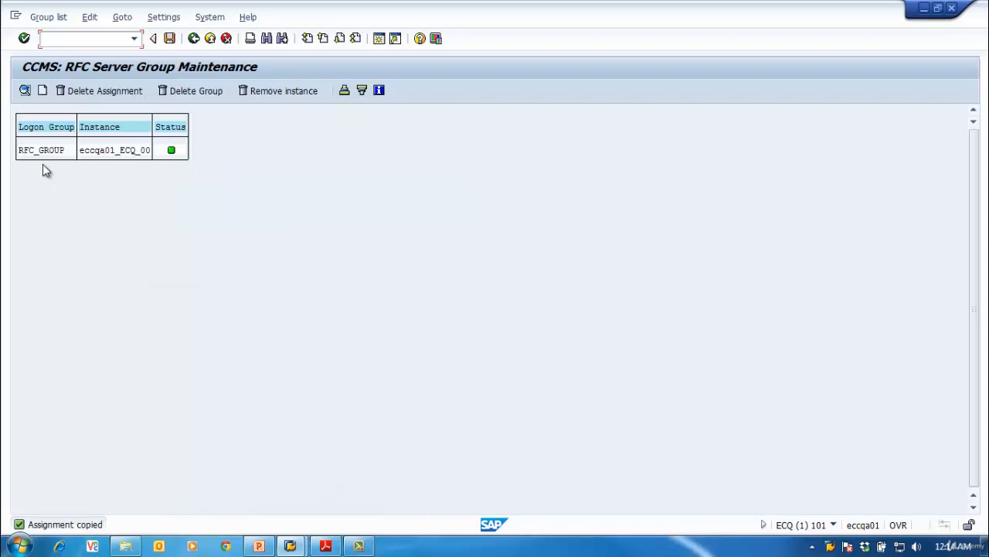
pyautogui.click(171, 38)
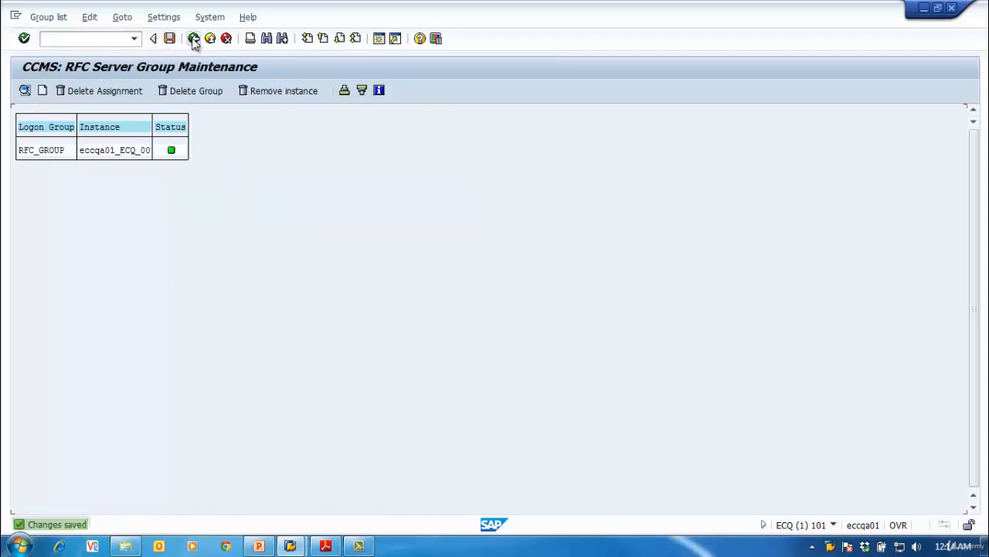
pyautogui.click(194, 38)
pyautogui.click(194, 39)
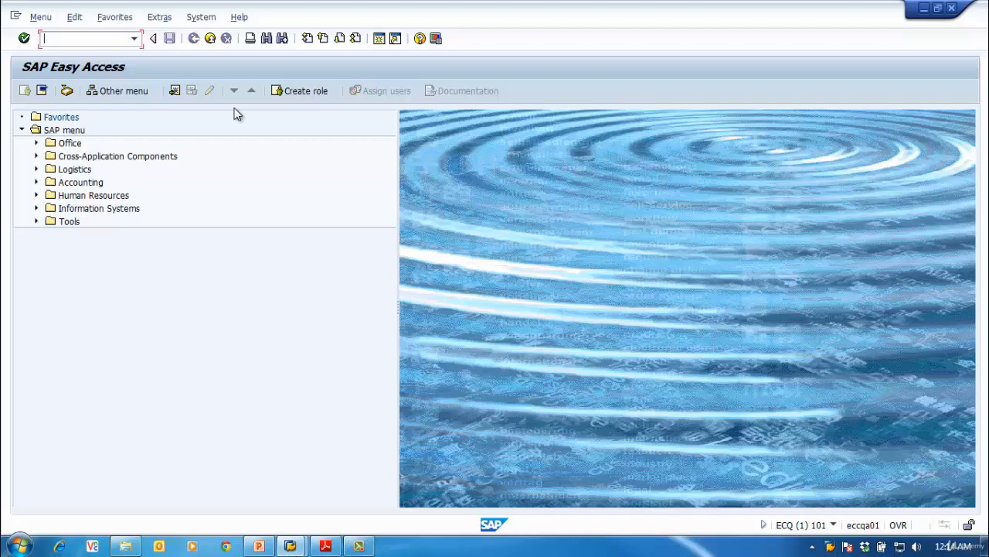
# Step: Open transaction SCCL for a local client copy and set the source client to 000
pyautogui.write('sccl')
pyautogui.press('Return')
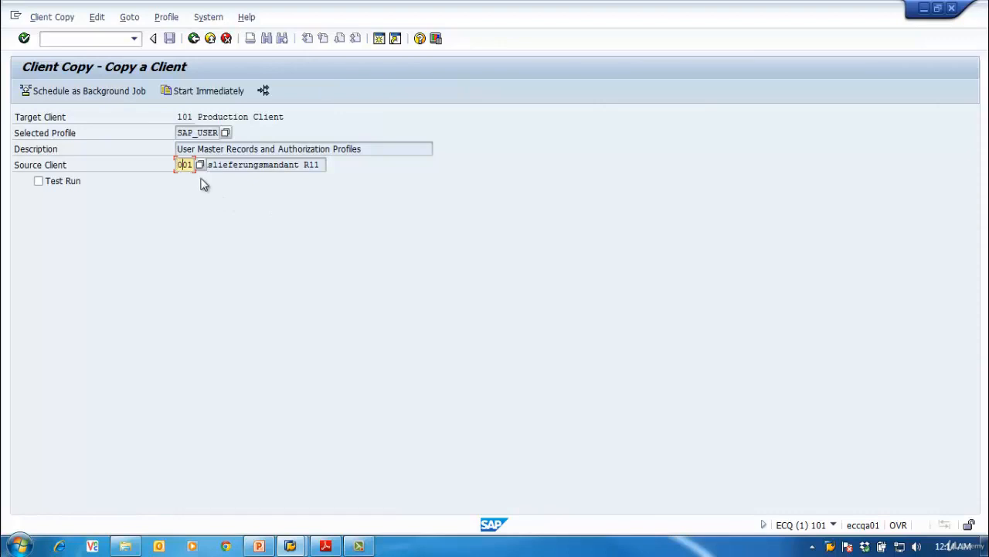
pyautogui.write('000')
# Step: Set the parallel client copy parameters to a maximum of 5 processes with server group RFC_GROUP, and save them
pyautogui.click(264, 90)
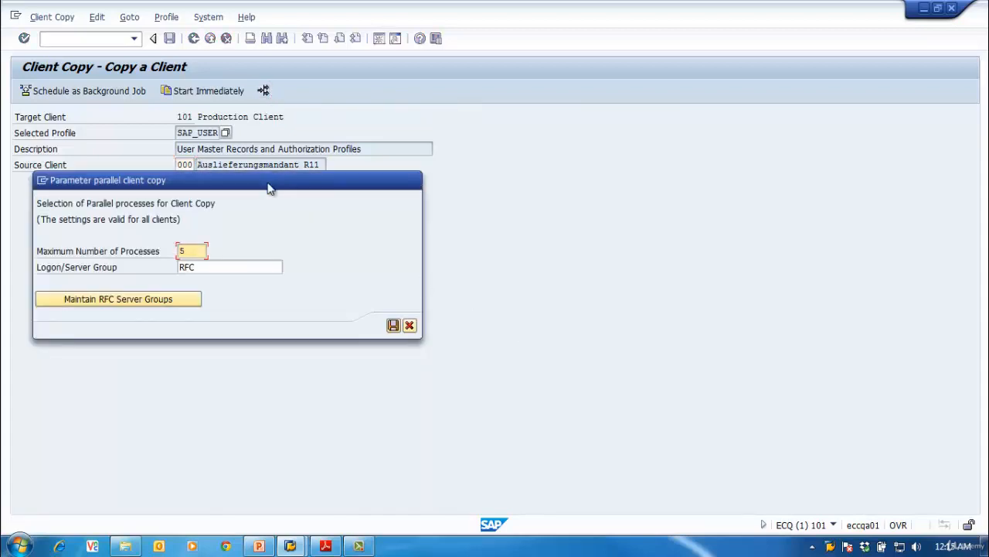
pyautogui.moveTo(269, 188); pyautogui.dragTo(557, 206)
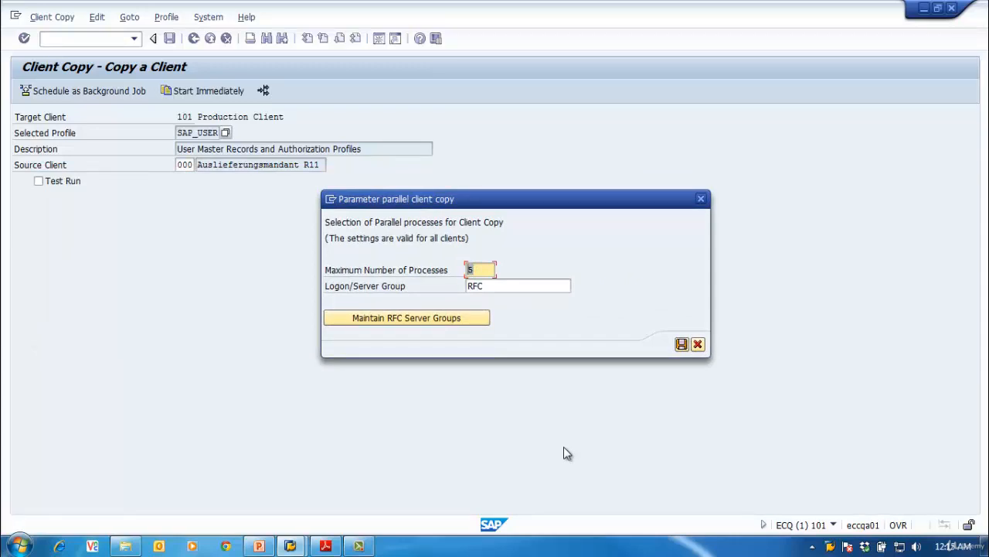
pyautogui.write('10')
pyautogui.press('BackSpace')
pyautogui.press('BackSpace')
pyautogui.write('5')
pyautogui.click(523, 285)
pyautogui.click(577, 287)
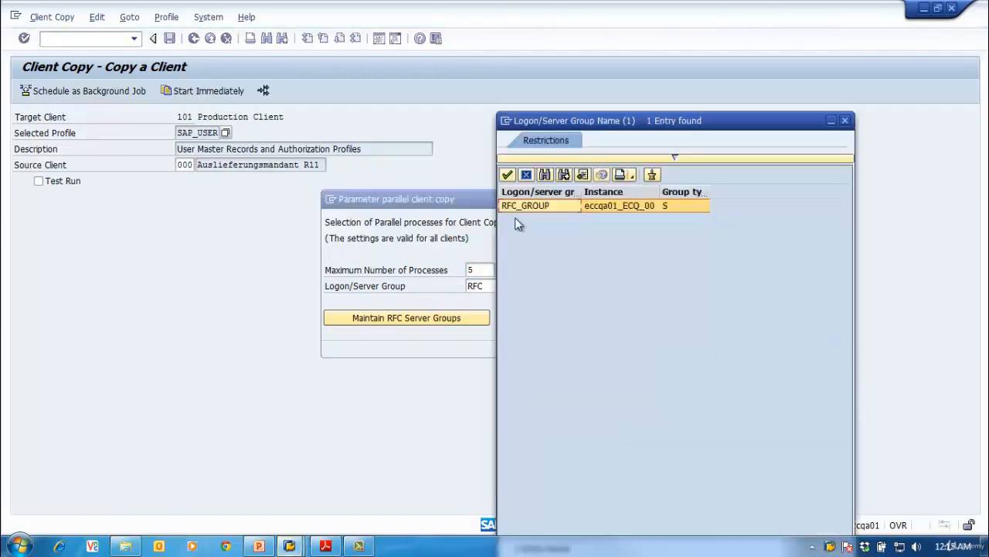
pyautogui.doubleClick(523, 204)
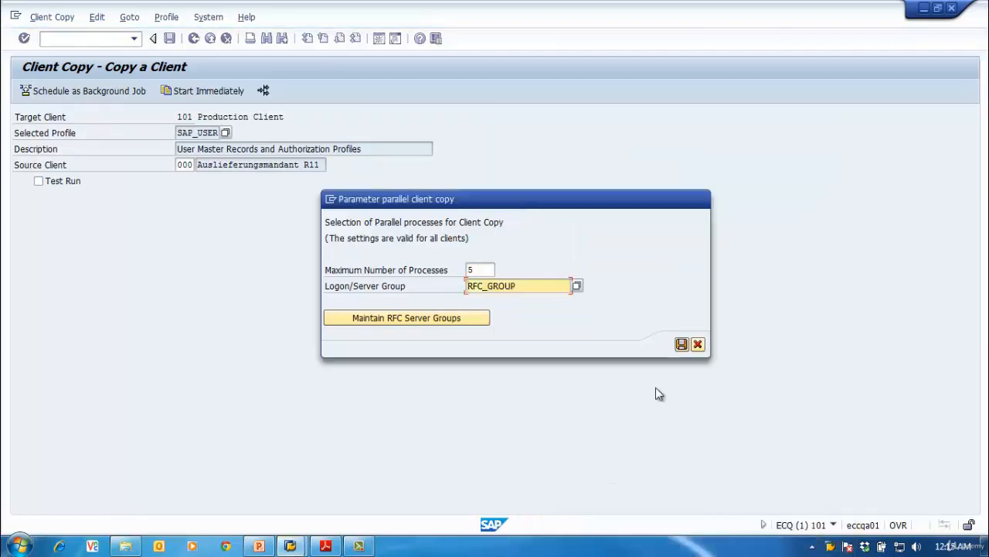
pyautogui.click(681, 345)
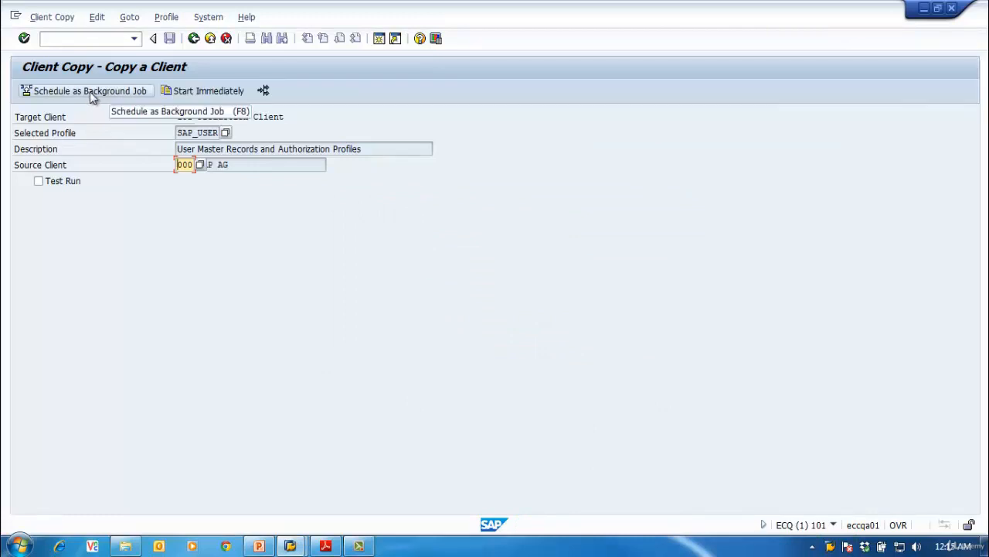
# Step: Check the parallel process parameters in remote client copy transaction SCC9, cancel them unchanged, and return to SAP Easy Access
pyautogui.click(194, 38)
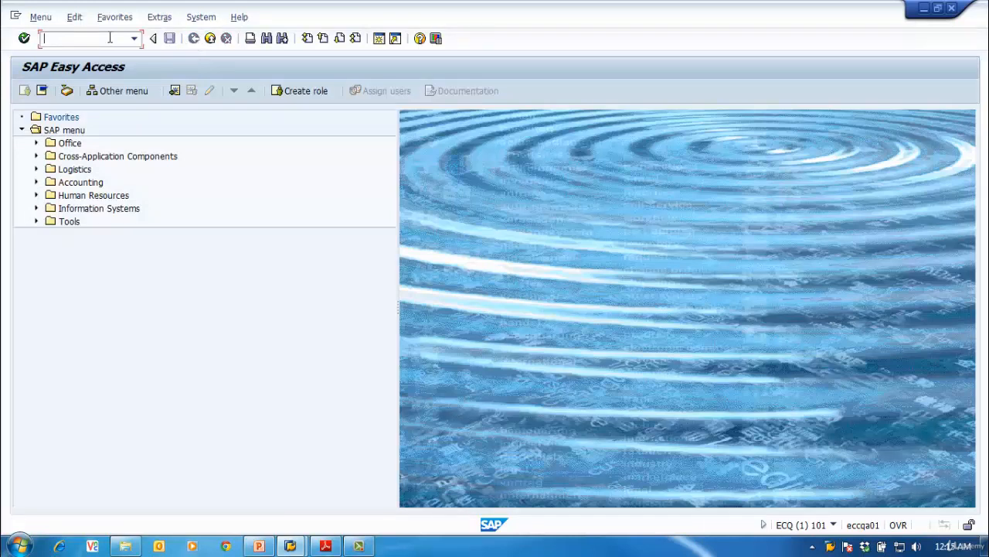
pyautogui.write('scc9')
pyautogui.press('Return')
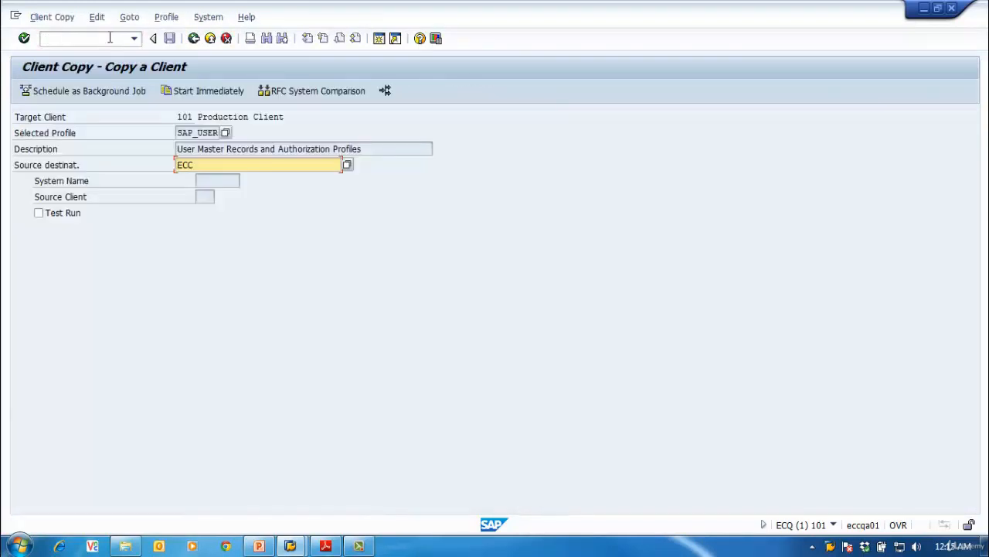
pyautogui.click(386, 90)
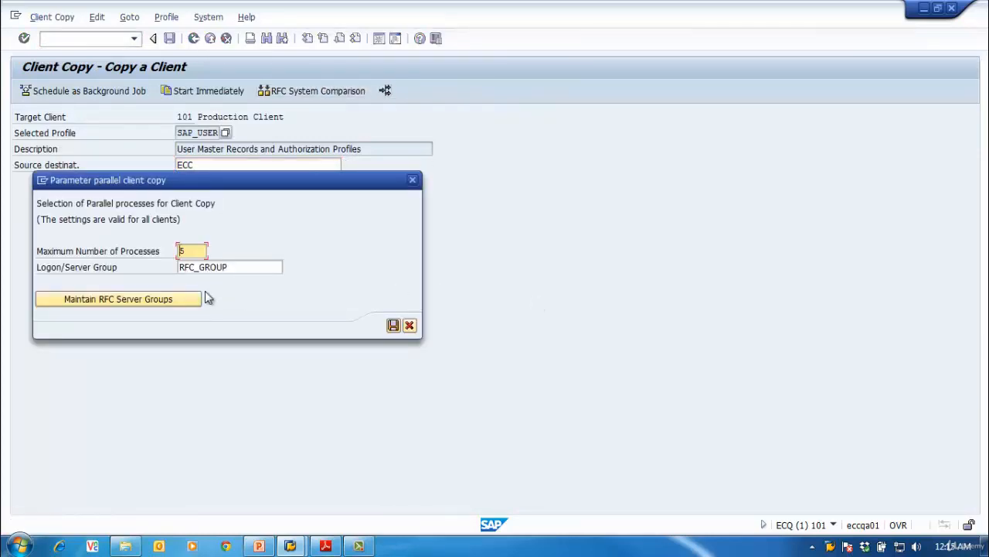
pyautogui.click(411, 324)
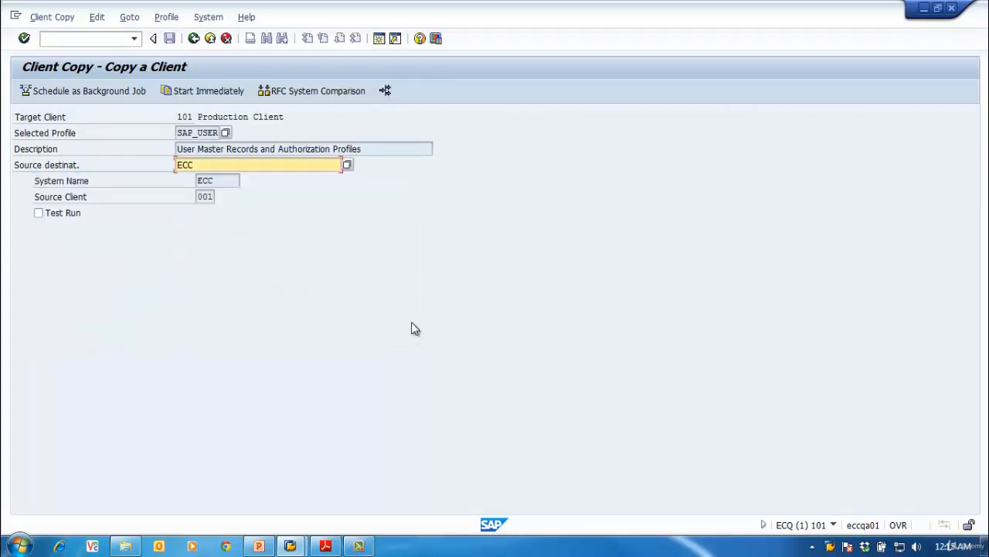
pyautogui.click(193, 39)
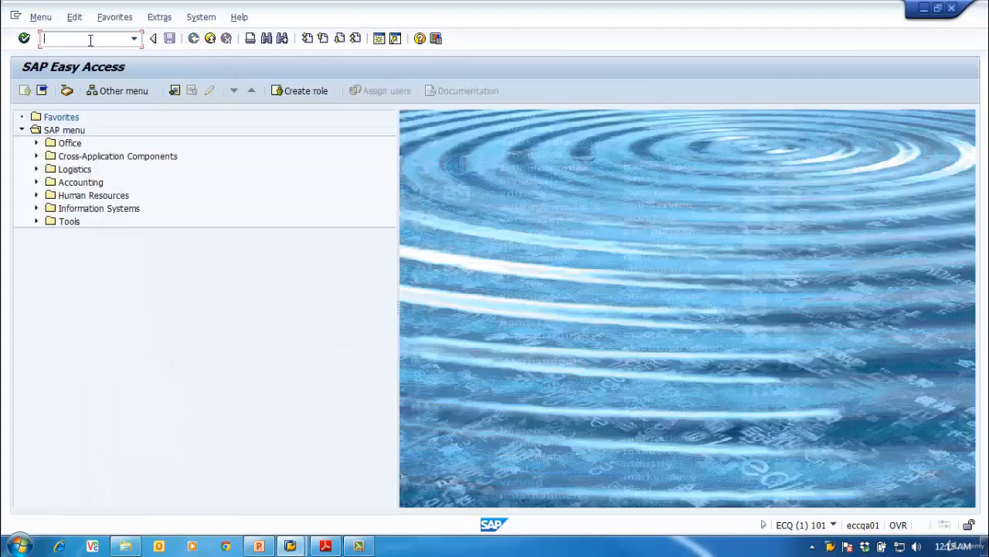
# Step: Reopen transaction SCCL, set the source client to 000, and bring up the parallel process parameters
pyautogui.write('sccl')
pyautogui.press('Return')
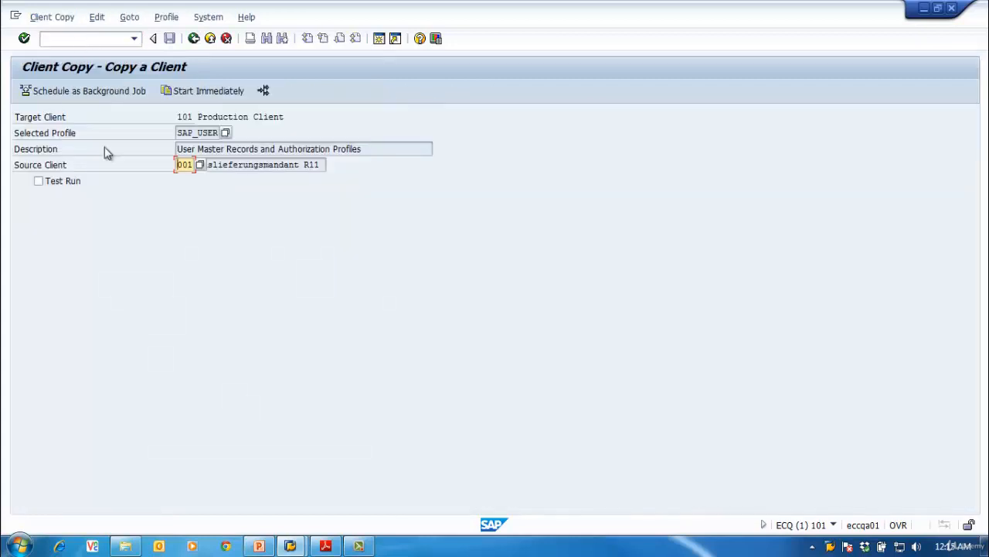
pyautogui.write('0')
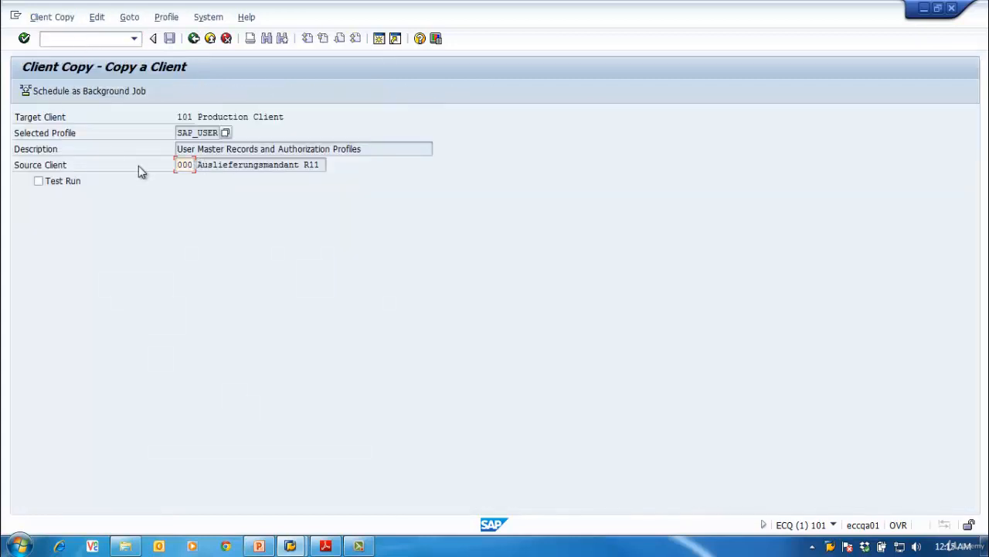
pyautogui.press('Return')
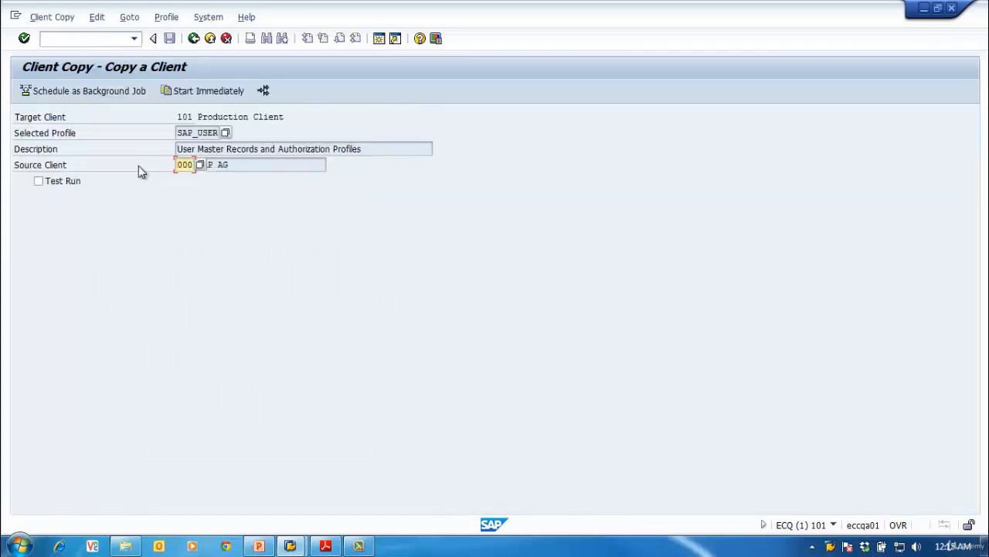
pyautogui.click(264, 91)
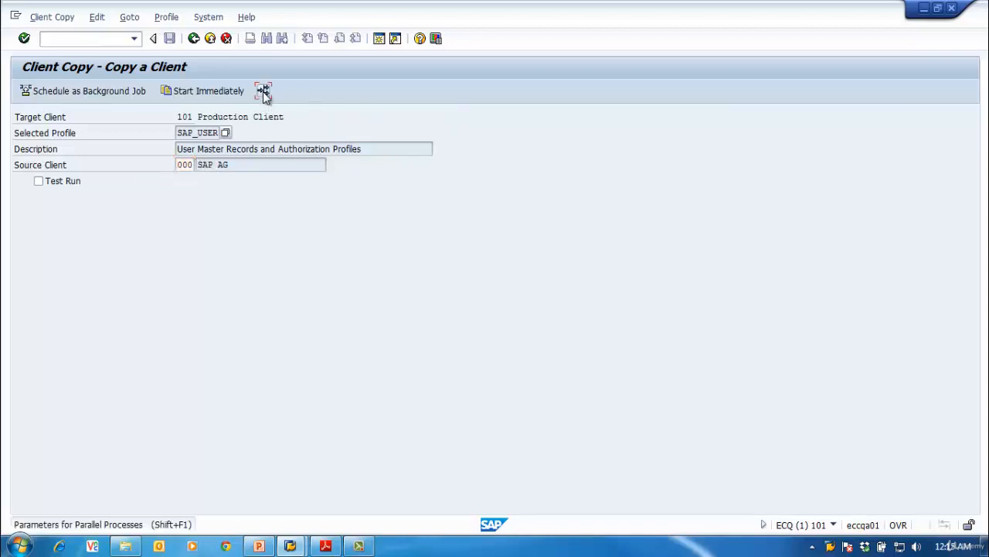
pyautogui.click(195, 252)
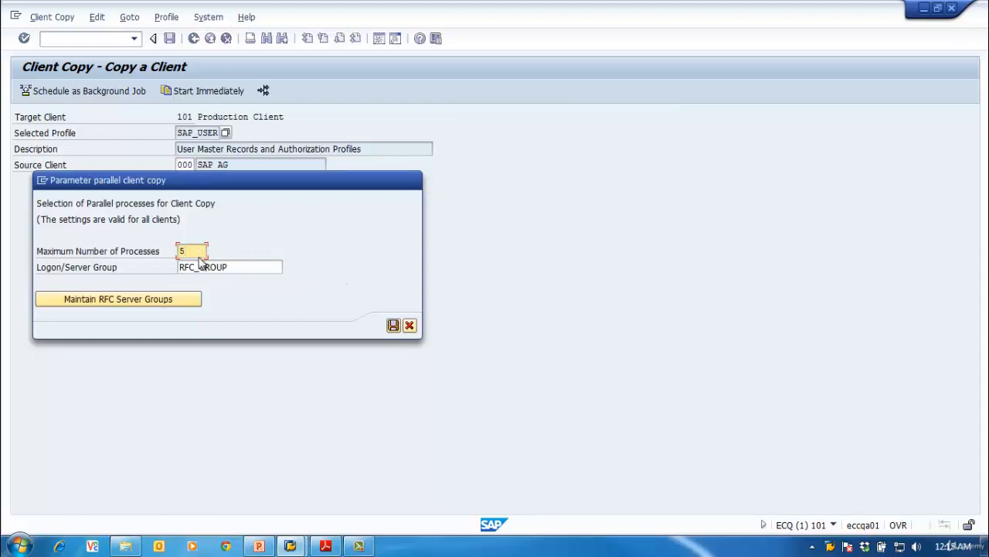
# Step: Create a second session and use transaction SM51 to examine the work process overview of server eccqa01_ECQ_00
pyautogui.click(44, 181)
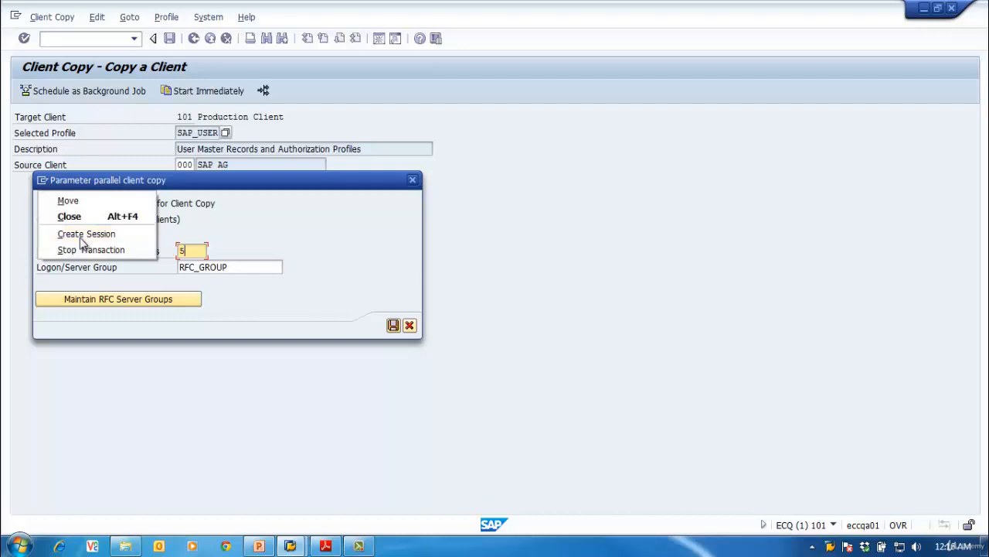
pyautogui.click(82, 235)
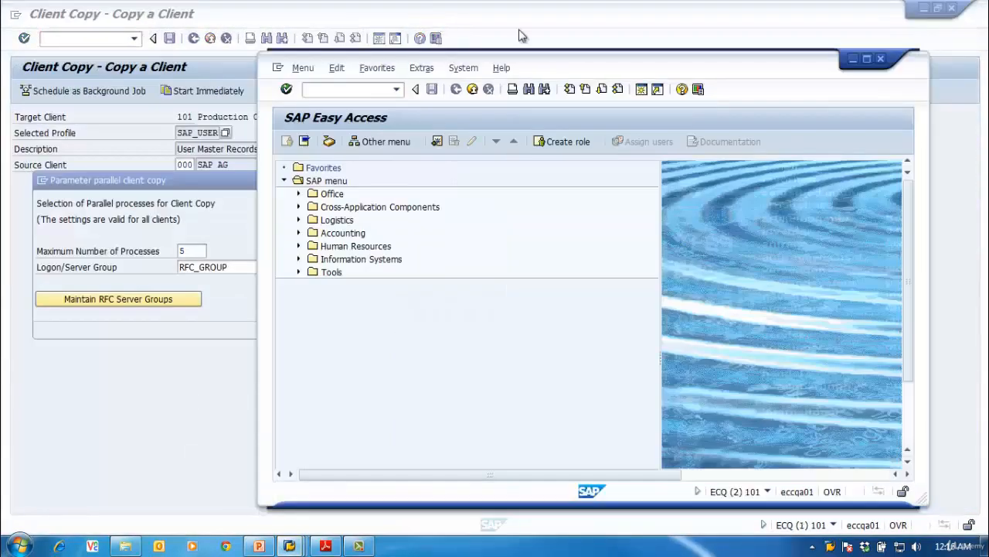
pyautogui.moveTo(580, 67); pyautogui.dragTo(625, 44)
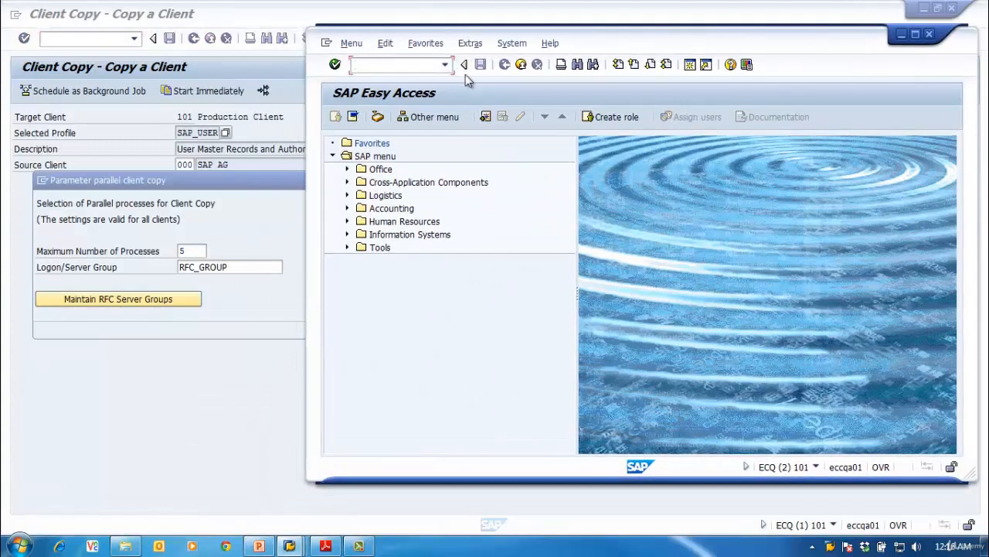
pyautogui.write('sm4')
pyautogui.press('BackSpace')
pyautogui.write('51')
pyautogui.press('Return')
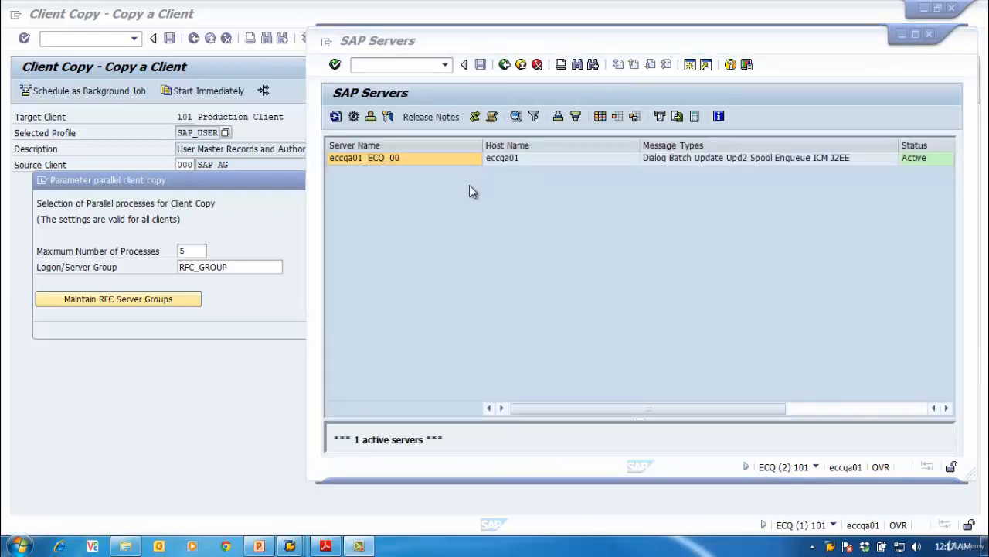
pyautogui.click(468, 186)
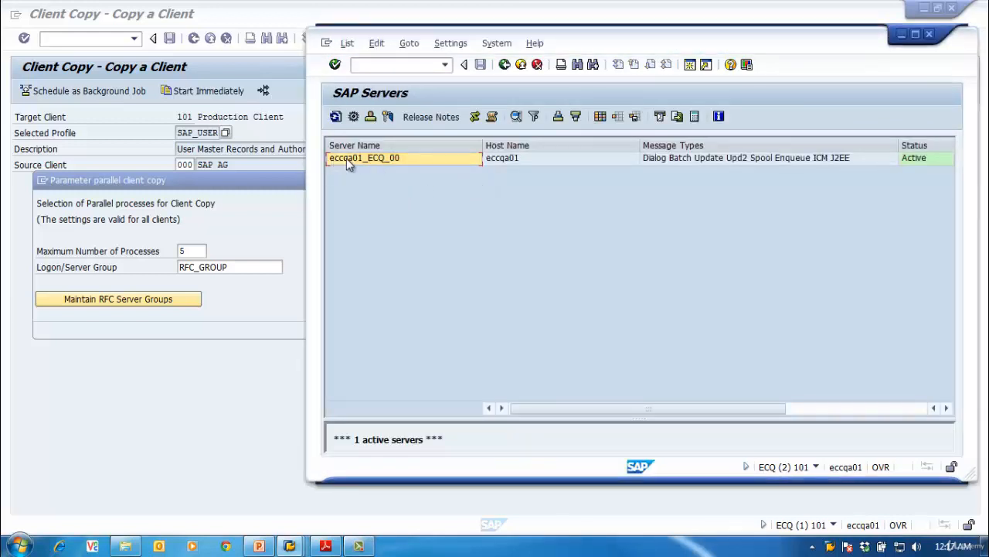
pyautogui.click(353, 162)
pyautogui.doubleClick(353, 163)
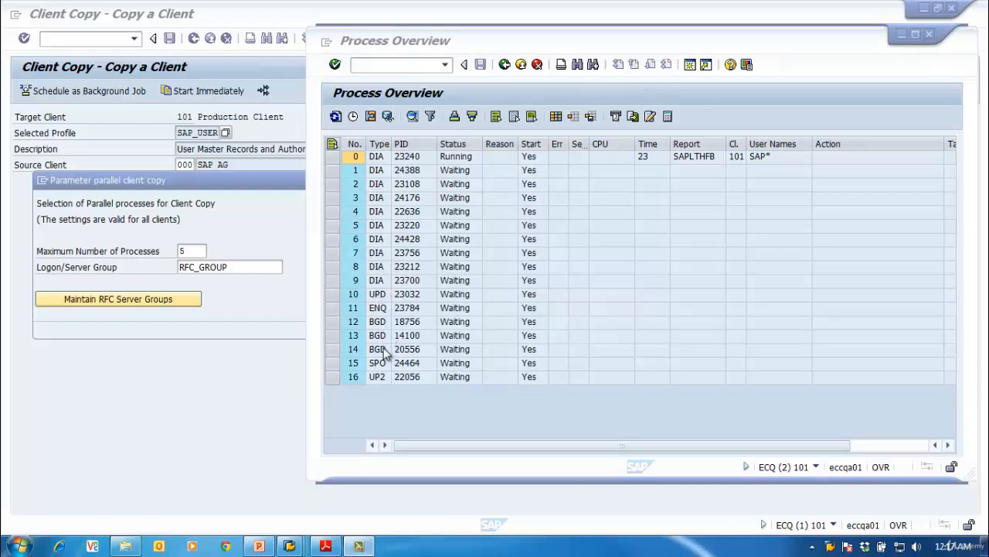
# Step: Return to the client copy session and save the parallel process parameters with 5 processes and RFC_GROUP
pyautogui.click(257, 326)
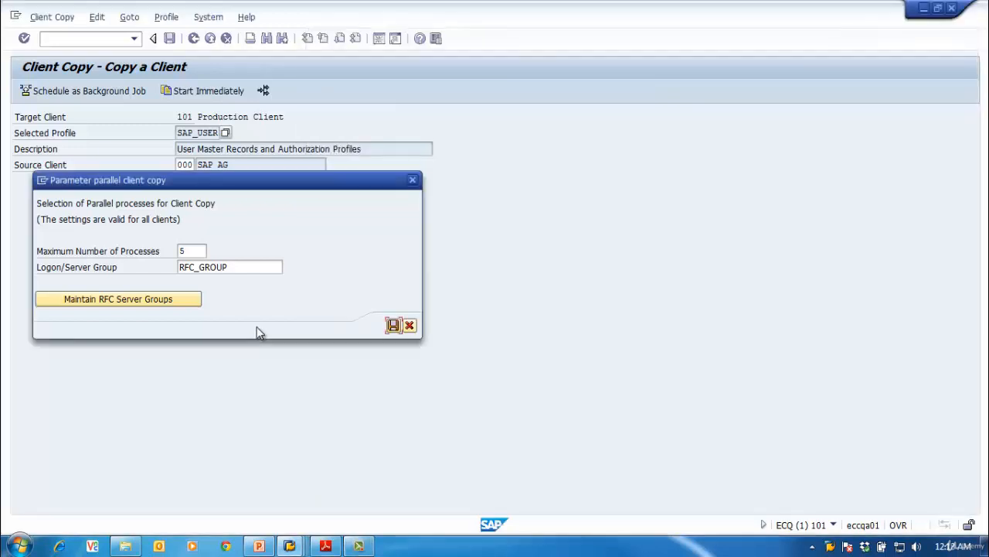
pyautogui.click(201, 251)
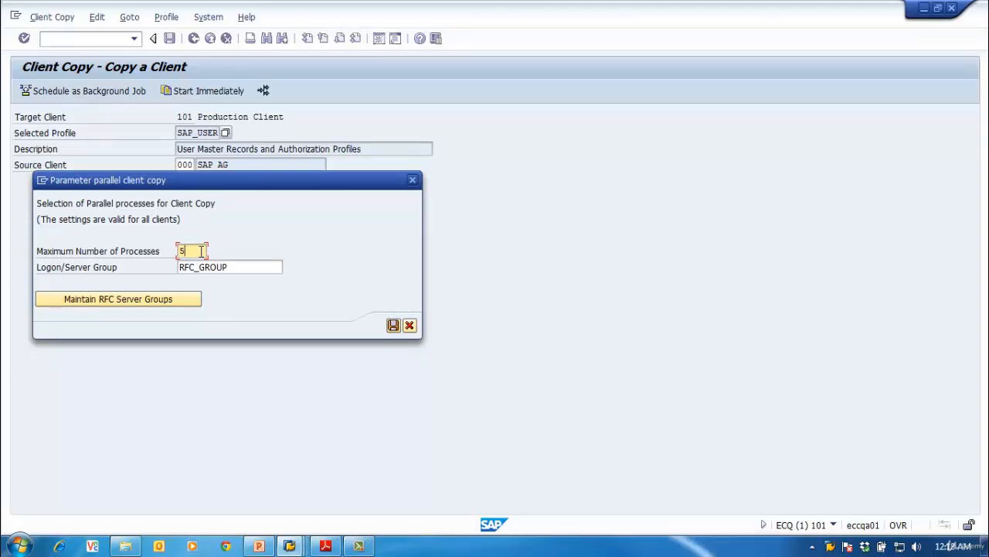
pyautogui.click(394, 325)
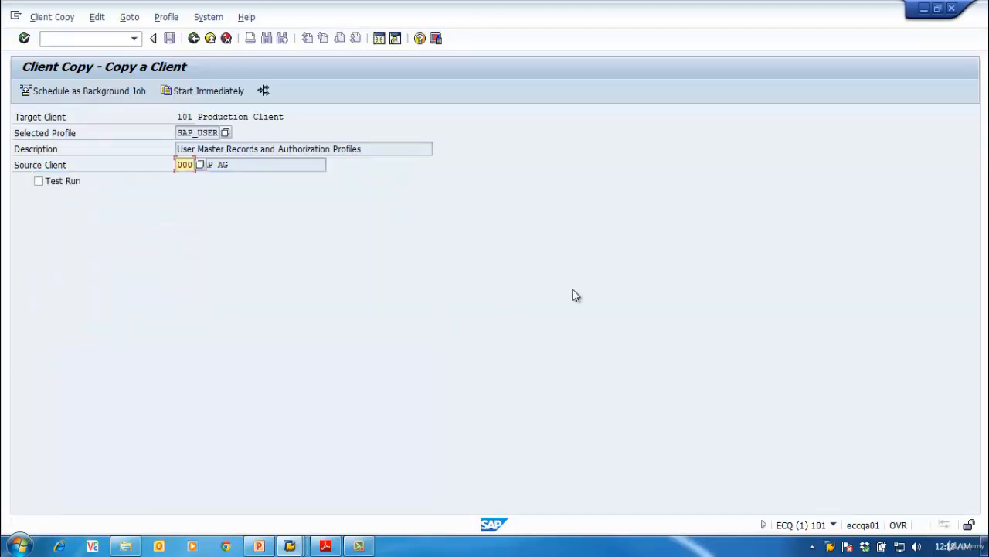
# Step: Schedule the local SAP_USER copy from client 000 to 101 as a background job that starts immediately
pyautogui.click(102, 91)
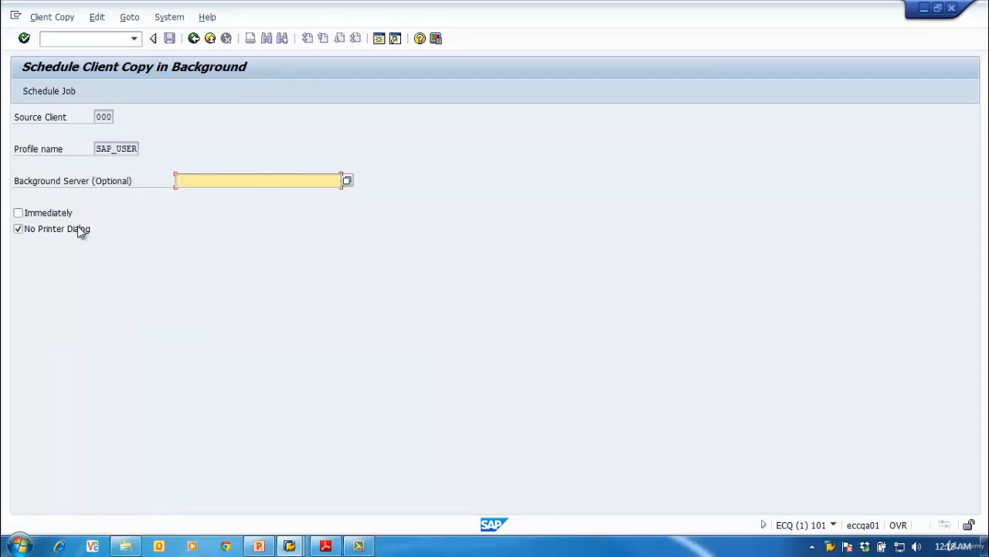
pyautogui.click(19, 213)
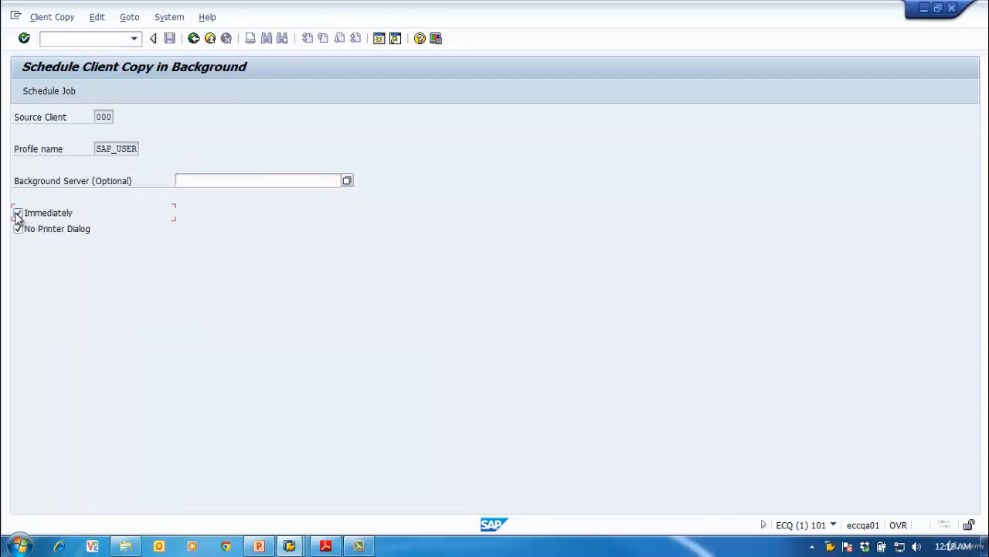
pyautogui.click(66, 92)
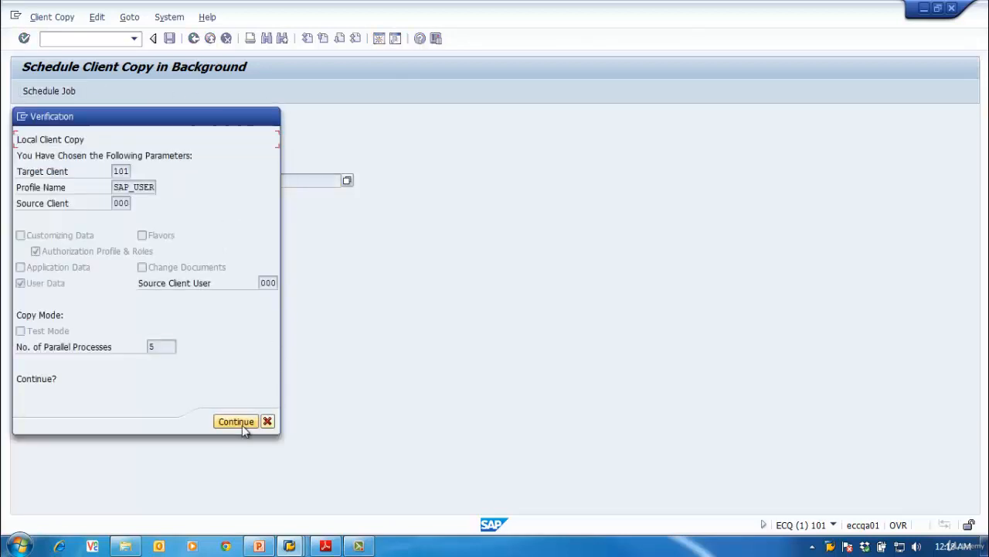
pyautogui.click(239, 417)
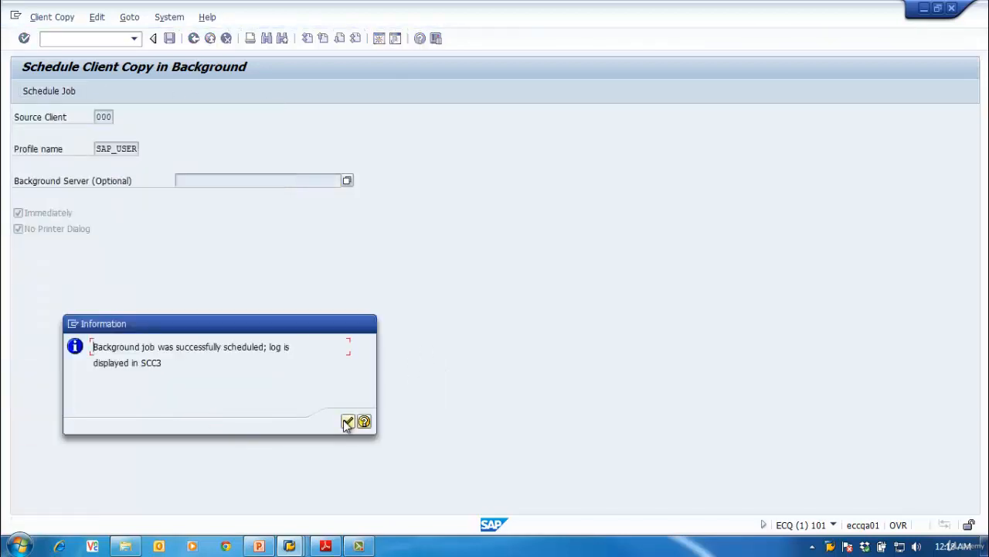
pyautogui.click(348, 422)
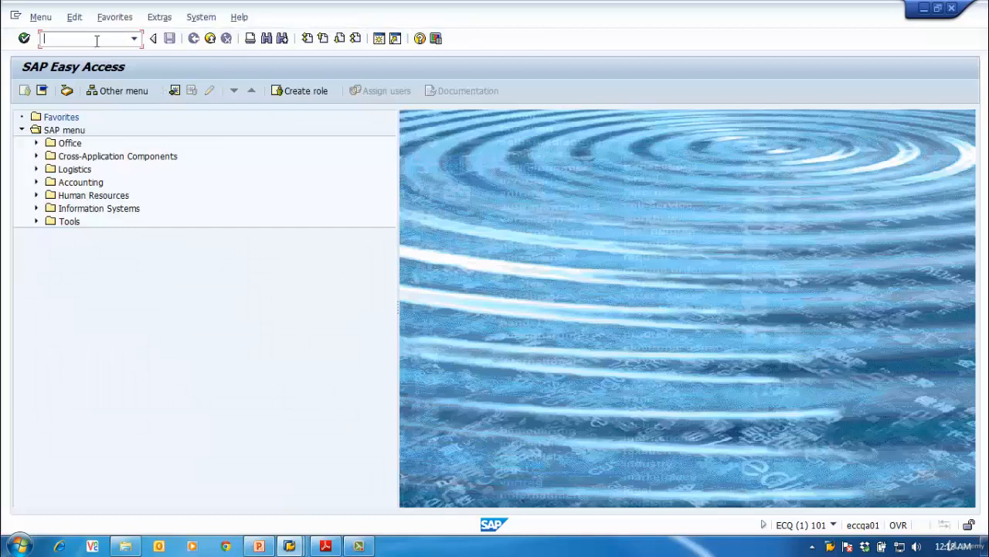
# Step: Check the client 101 copy log in transaction SCC3, and go back to the log list for all clients
pyautogui.press('Return')
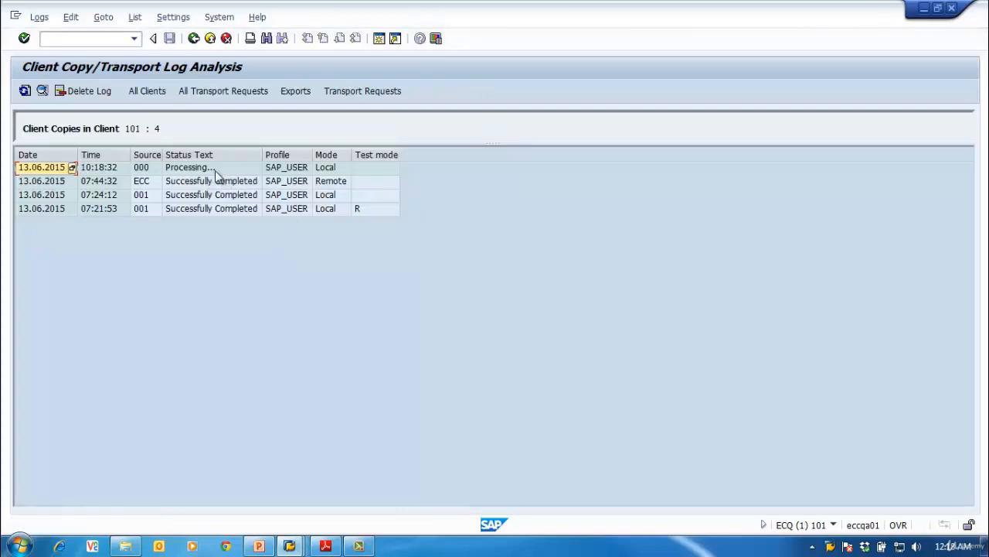
pyautogui.click(198, 42)
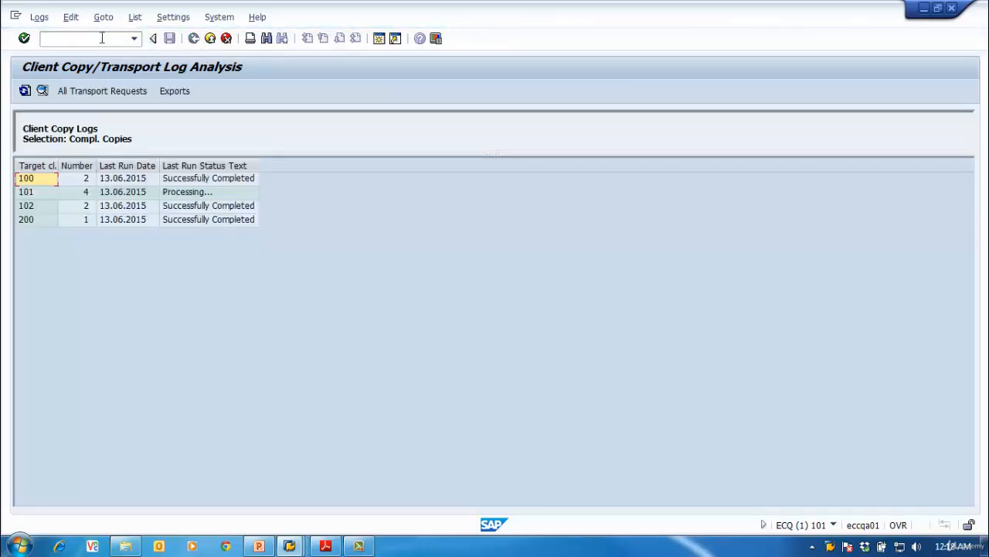
# Step: Monitor the running client copy processes in transaction SM66, refreshing the global work process overview
pyautogui.click(210, 40)
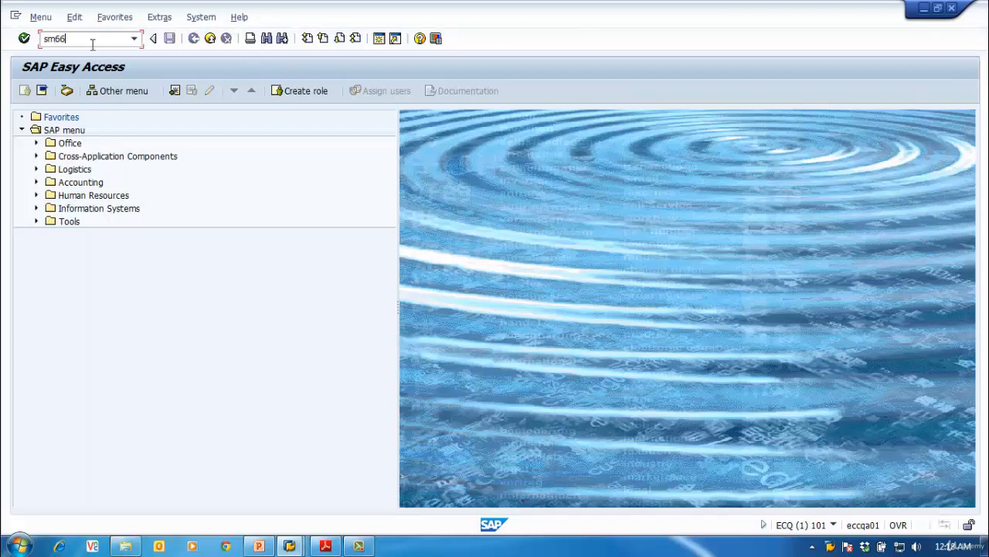
pyautogui.press('Return')
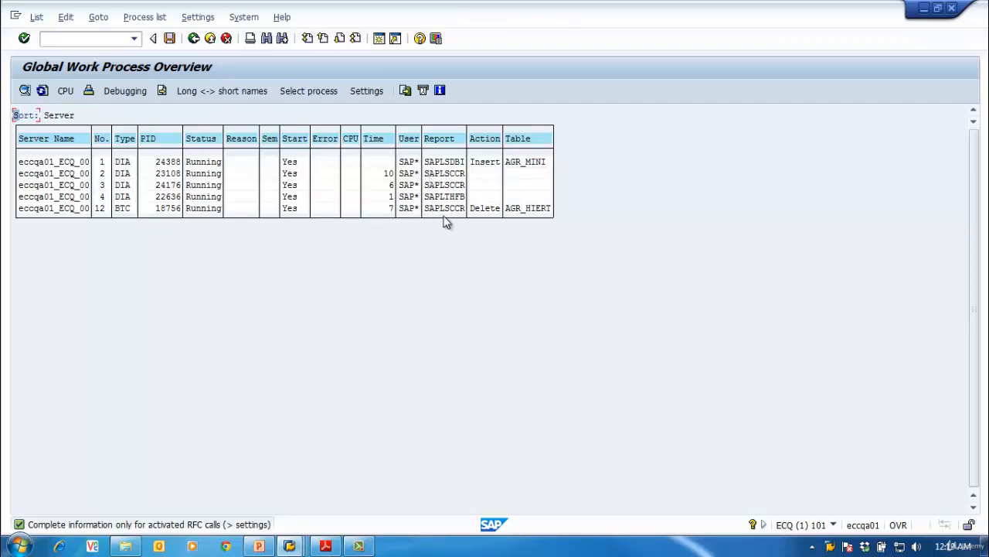
pyautogui.click(41, 92)
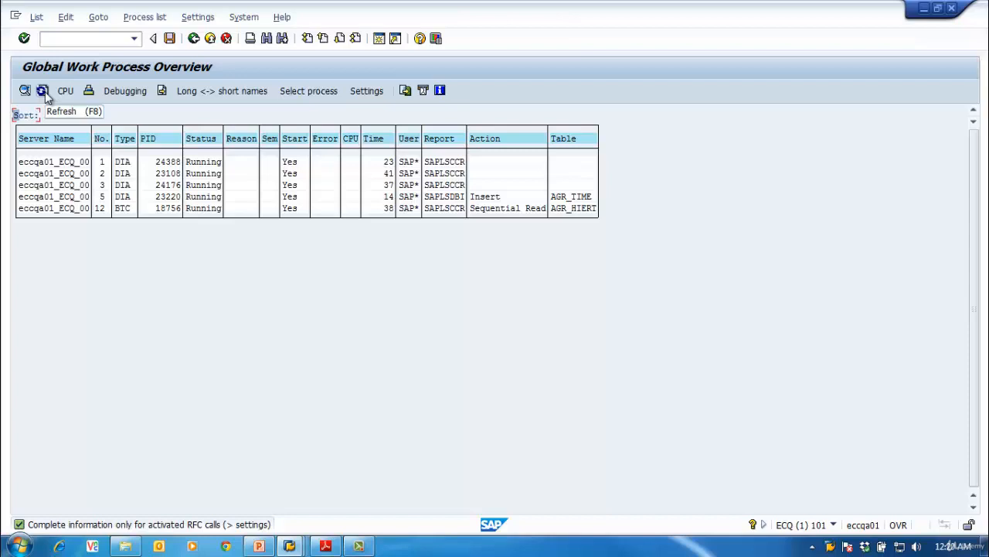
pyautogui.click(44, 91)
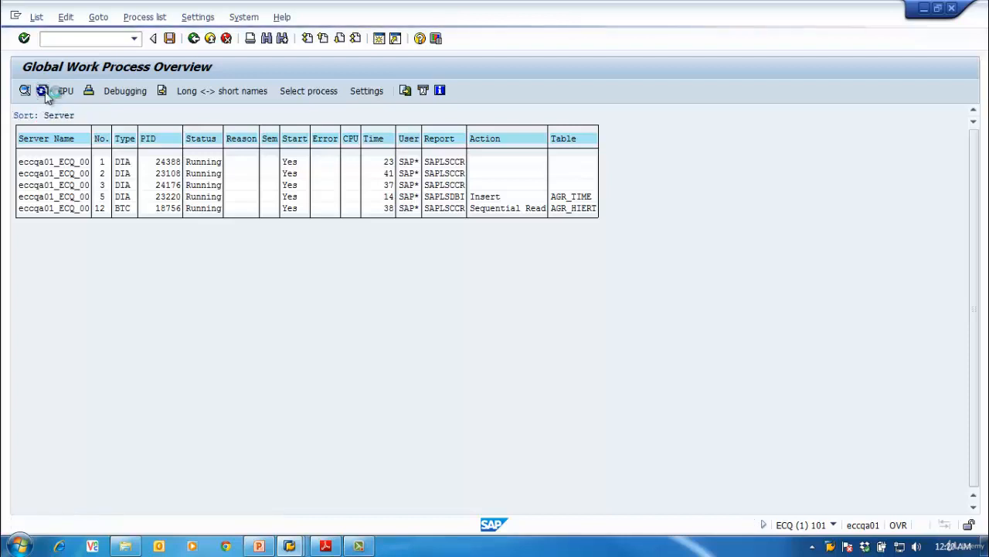
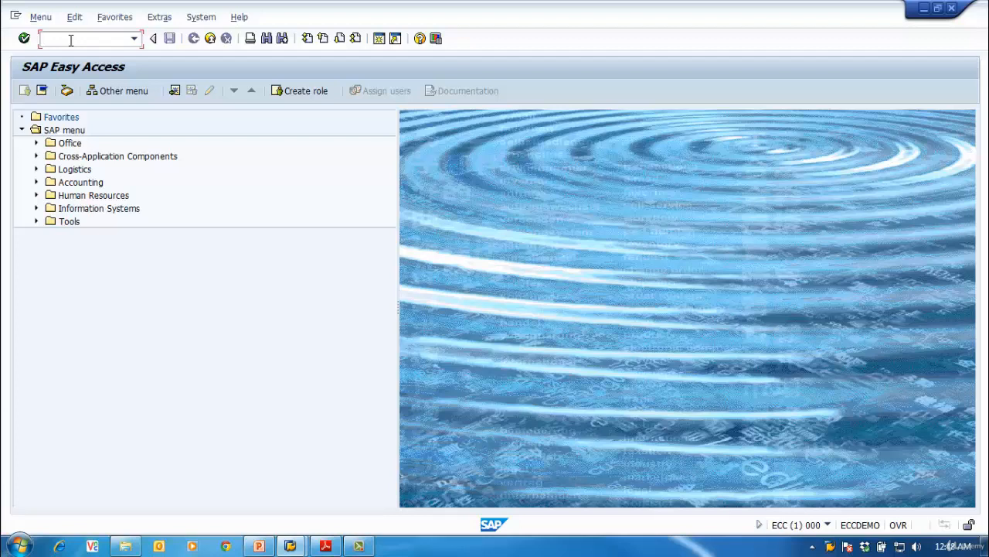
# Step: Try to open the client export transaction SCC8 in client 000 of system ECC
pyautogui.write('scc8')
pyautogui.press('Return')
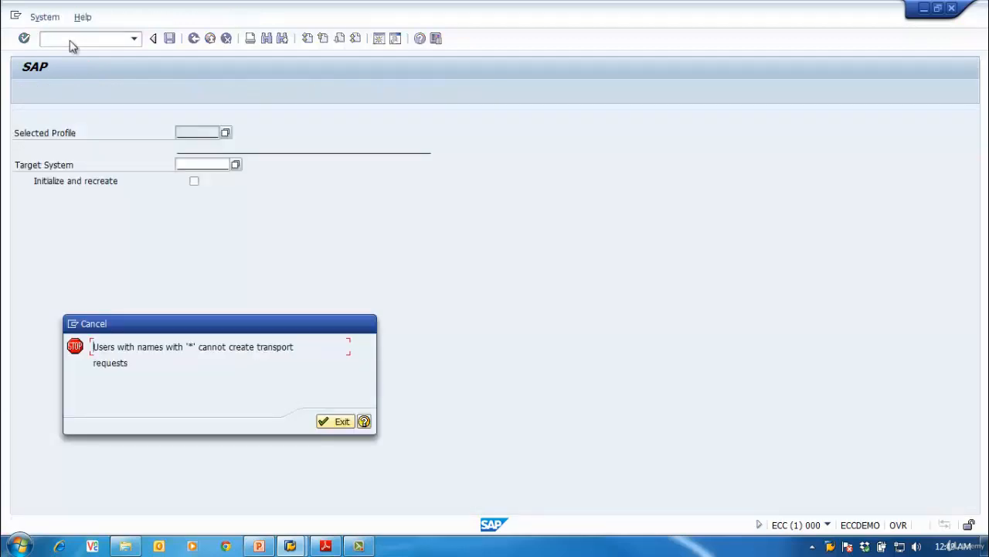
pyautogui.click(337, 422)
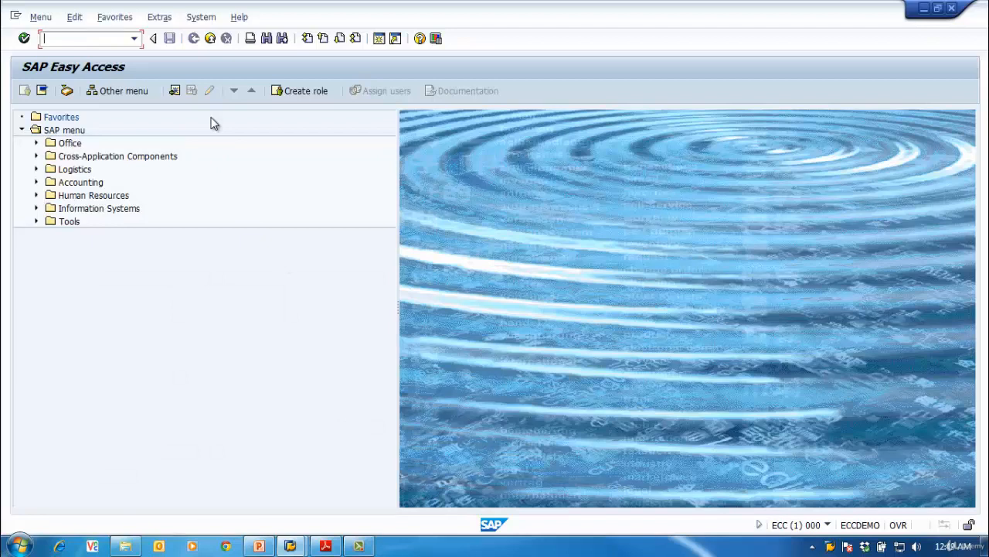
# Step: Open user maintenance with transaction SU01 and enter SAPBASIS_CNL as the user
pyautogui.write('su01')
pyautogui.press('Return')
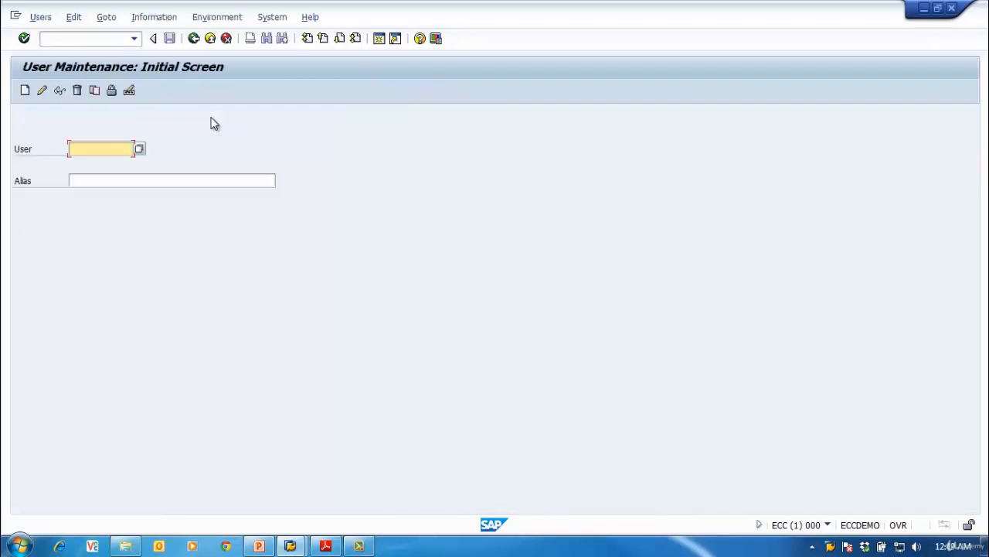
pyautogui.write('a')
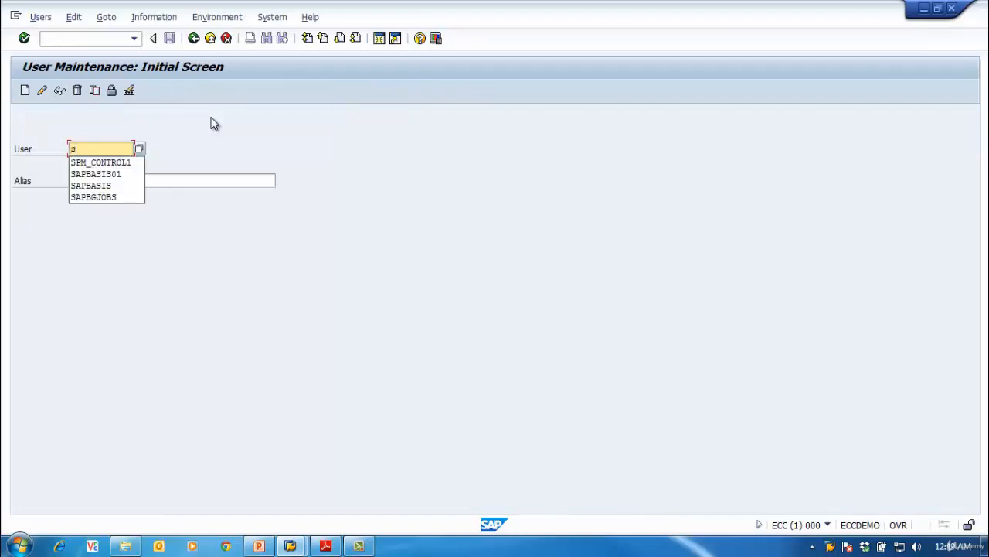
pyautogui.press('Down')
pyautogui.press('Down')
pyautogui.press('Down')
pyautogui.press('Return')
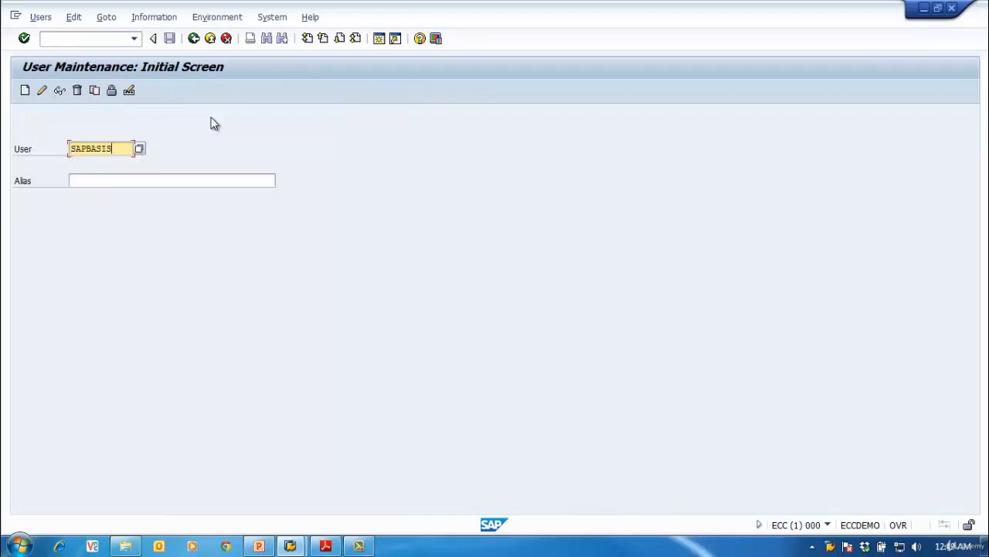
pyautogui.write('_CNL')
# Step: Start creating the user record and reuse the user ID SAPBASIS_CNL as its last name
pyautogui.moveTo(71, 148); pyautogui.dragTo(156, 147)
pyautogui.hotkey('ctrl', 'c')
pyautogui.click(156, 147)
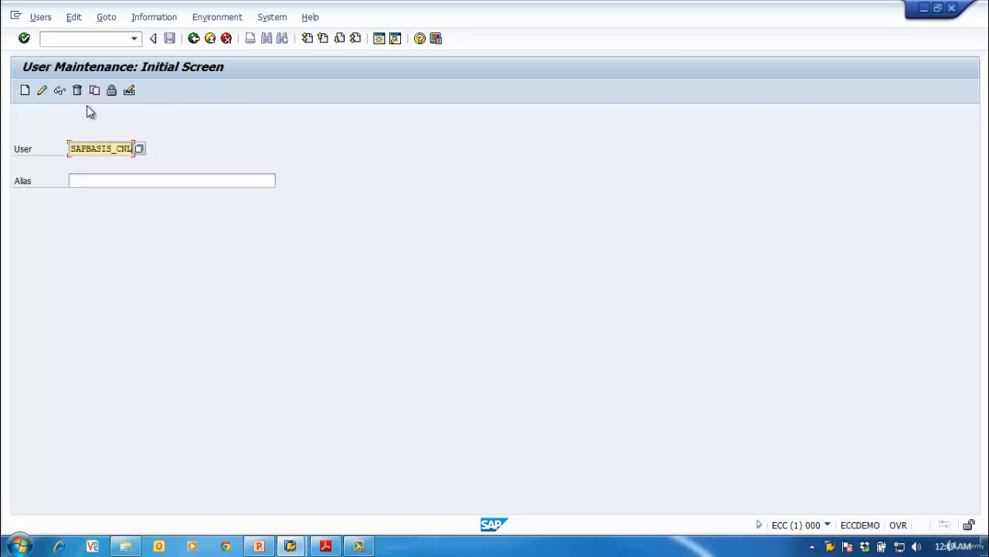
pyautogui.click(26, 91)
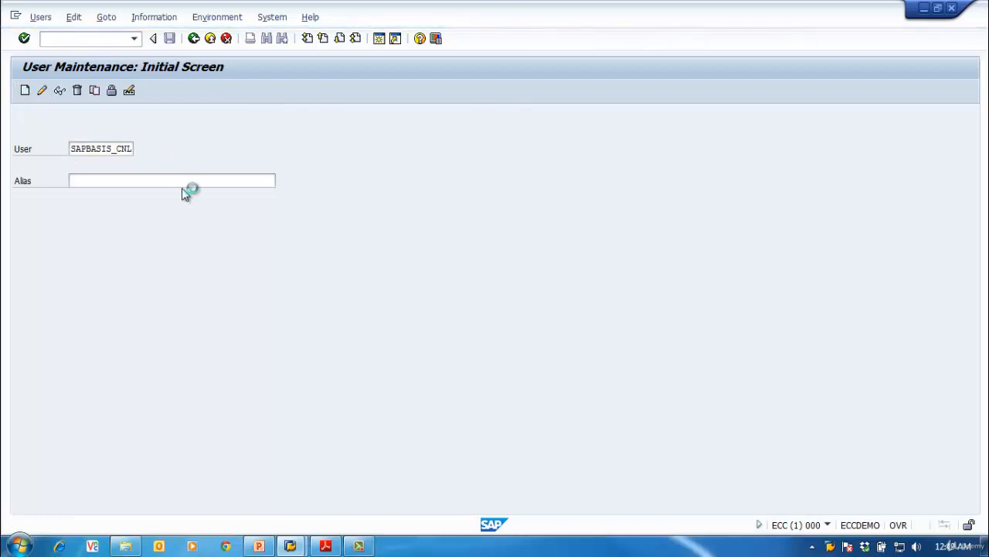
pyautogui.press('Tab')
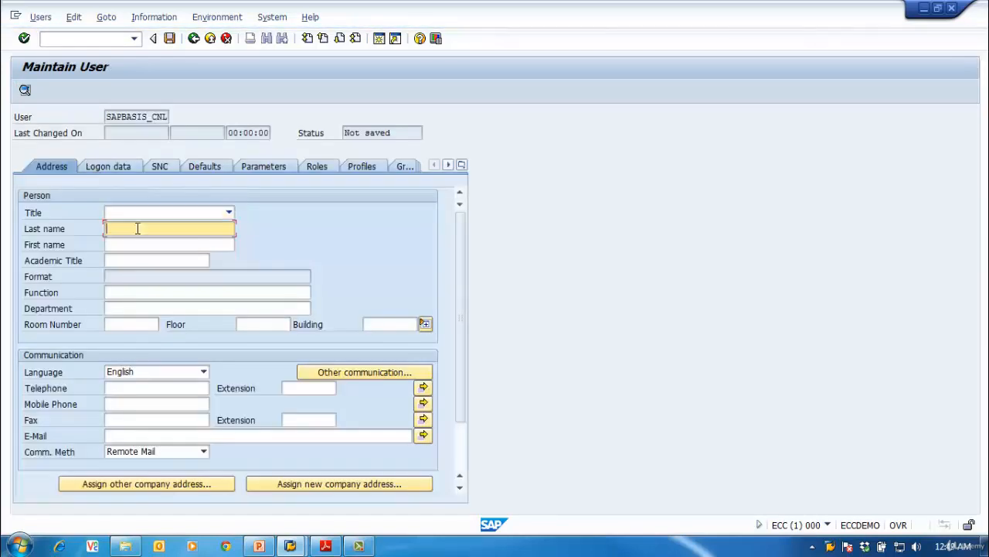
pyautogui.hotkey('ctrl', 'v')
# Step: Enter and repeat the initial password in the new user's logon data
pyautogui.click(122, 170)
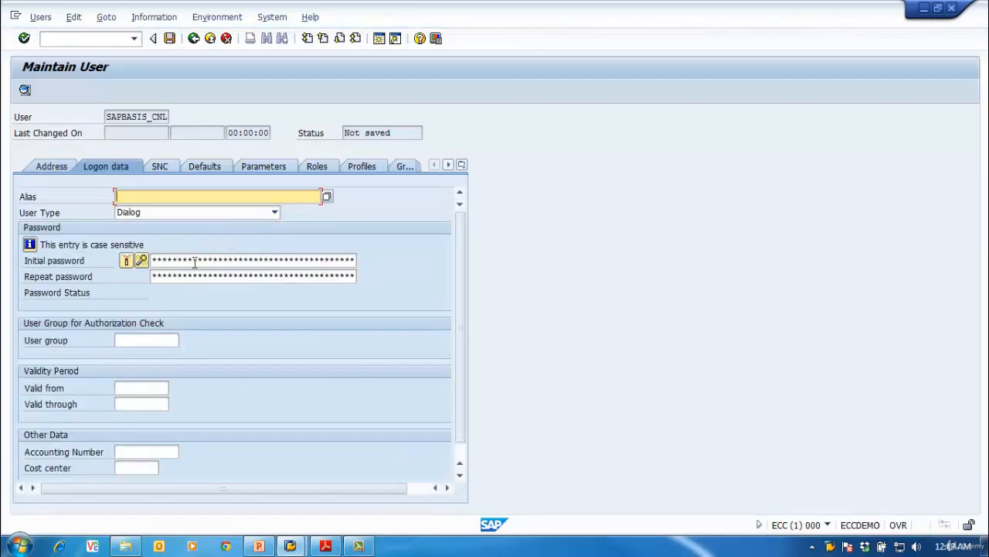
pyautogui.click(195, 262)
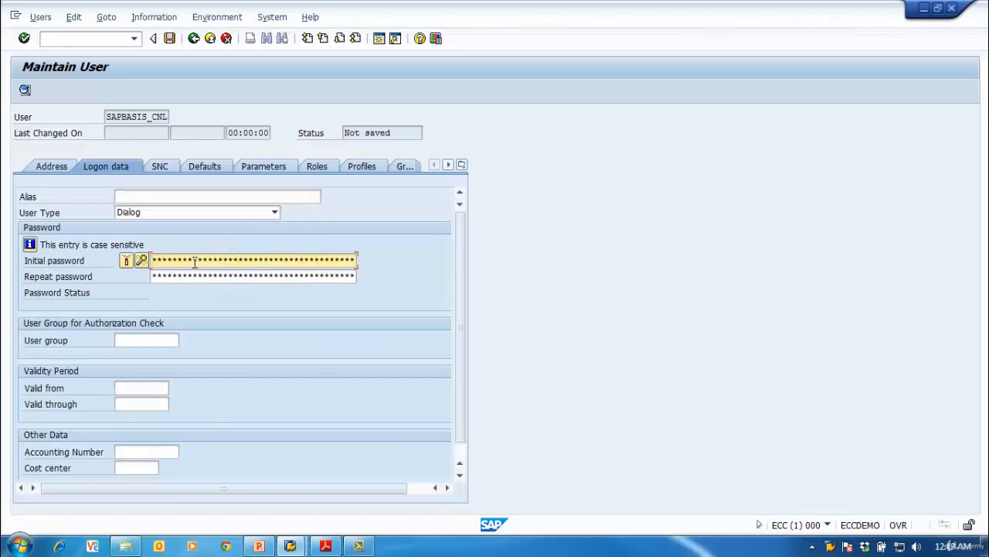
pyautogui.press('Tab')
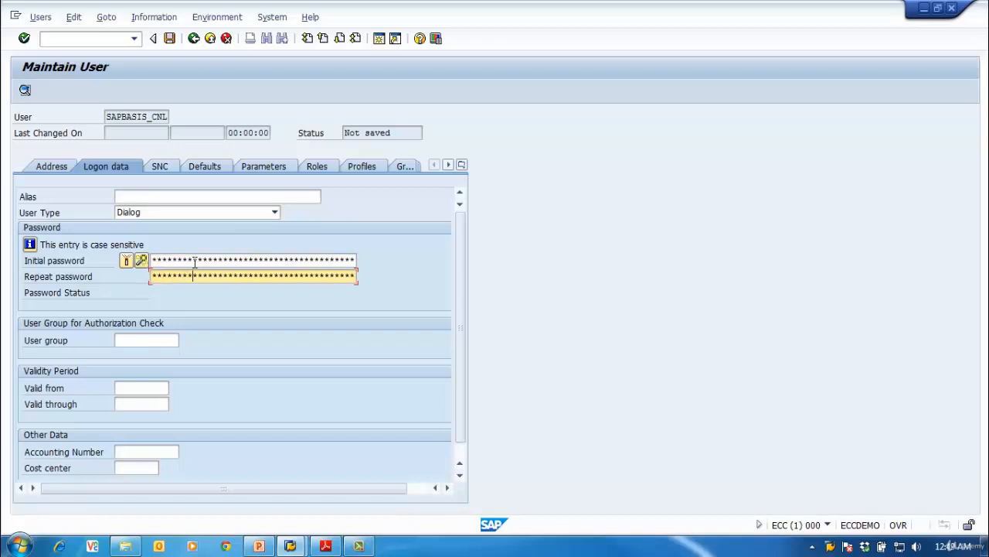
# Step: Assign the authorization profiles sap_new and sap_all to SAPBASIS_CNL and save the user
pyautogui.click(360, 168)
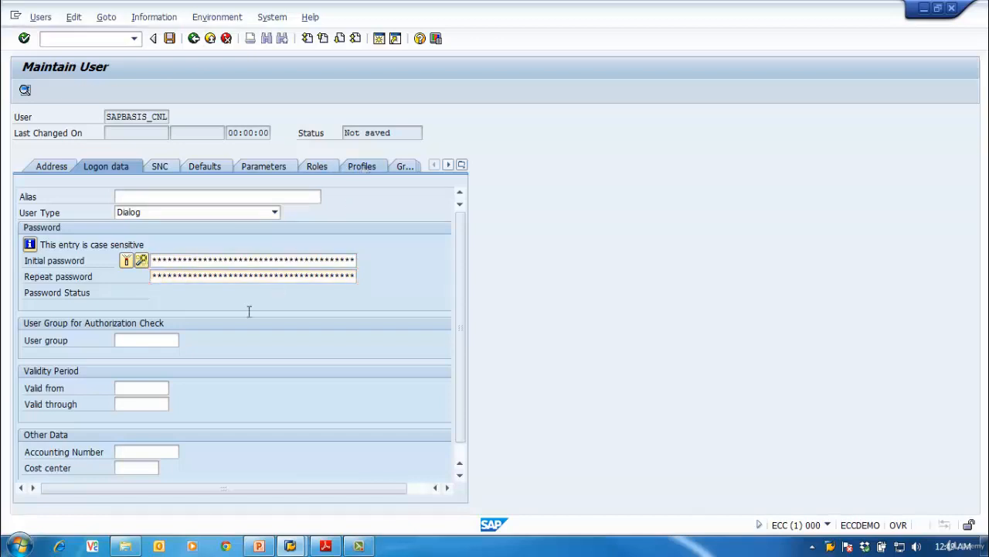
pyautogui.click(68, 261)
pyautogui.click(64, 275)
pyautogui.click(66, 276)
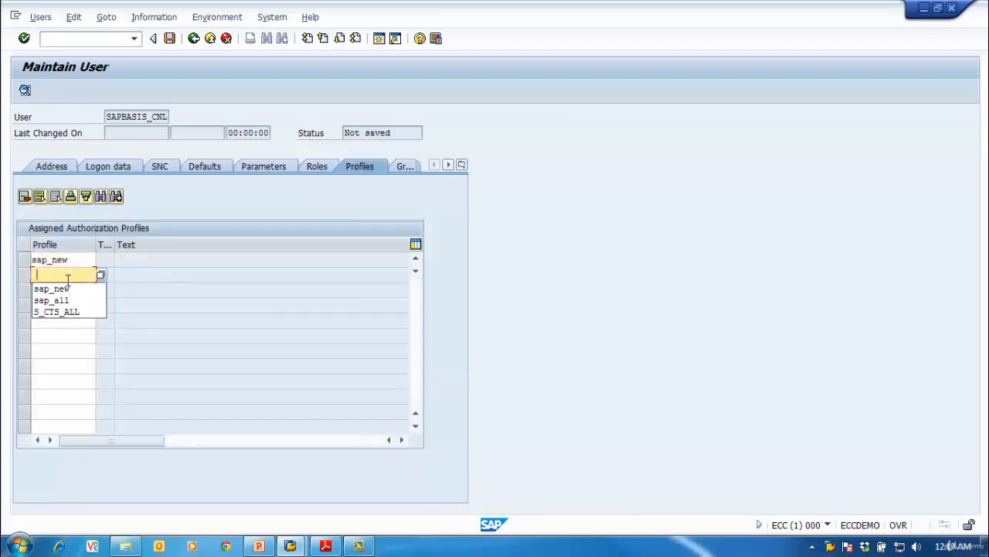
pyautogui.click(51, 300)
pyautogui.click(384, 166)
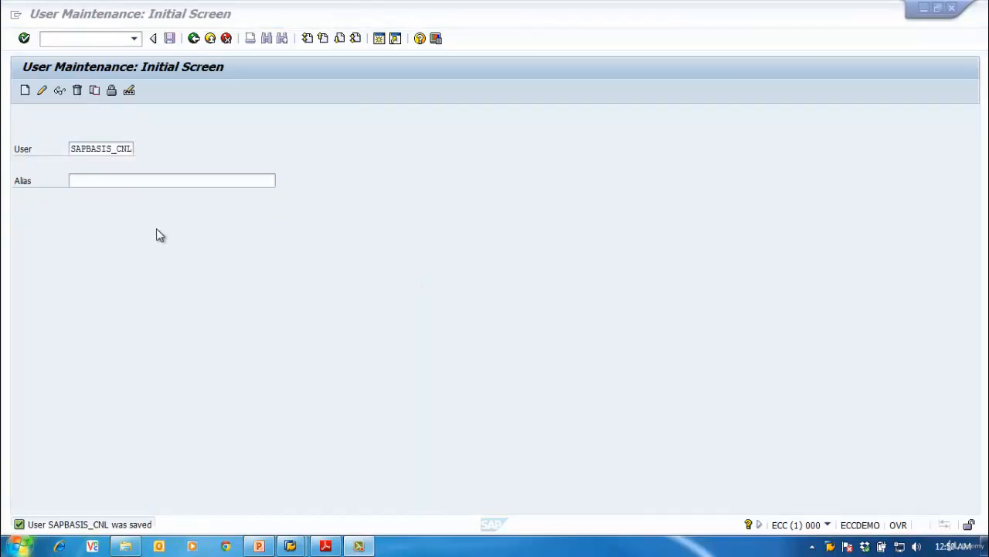
# Step: Log on to client 000 of ECC as SAPBASIS_CNL with the initial password
pyautogui.moveTo(72, 146); pyautogui.dragTo(274, 163)
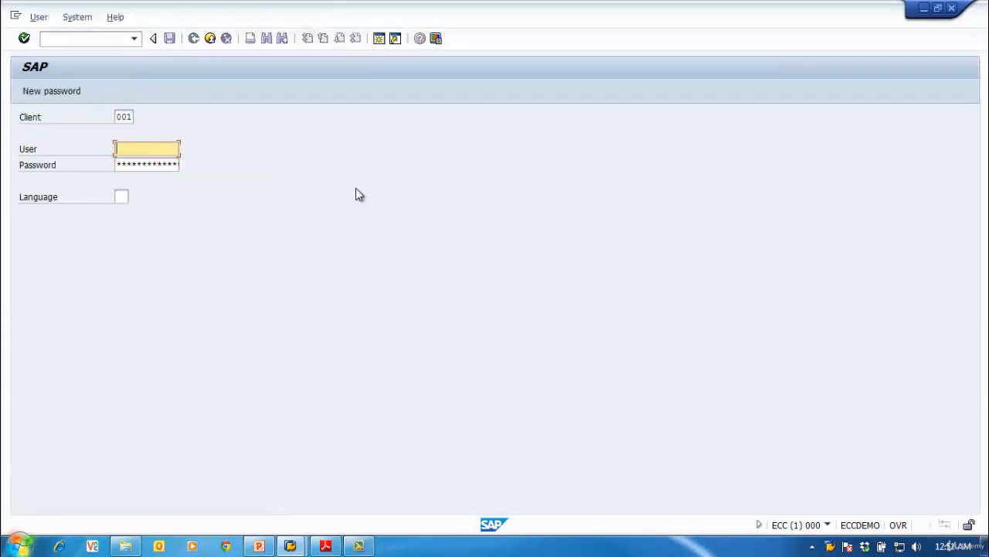
pyautogui.hotkey('shift', 'Tab')
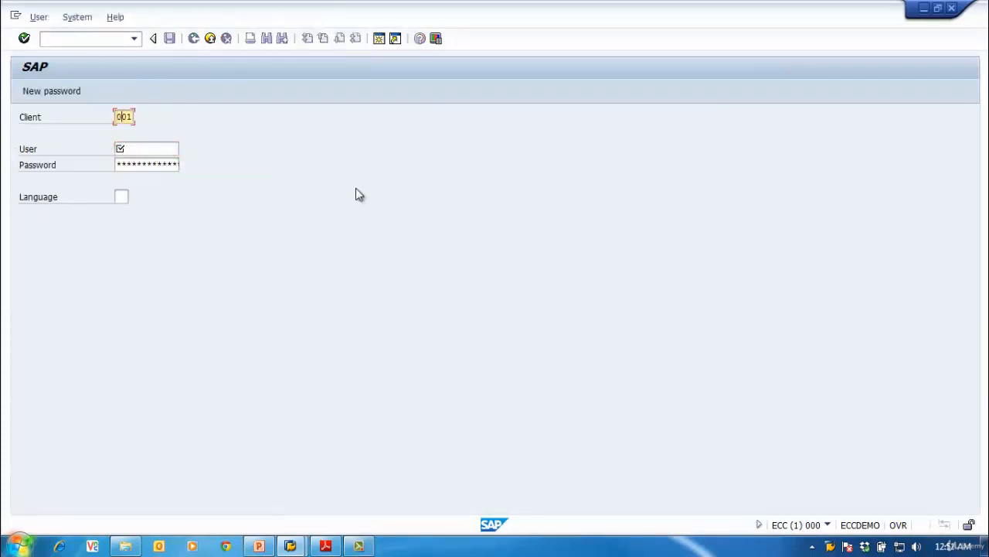
pyautogui.write('000')
pyautogui.press('Tab')
pyautogui.write('SAPBASIS_CNL')
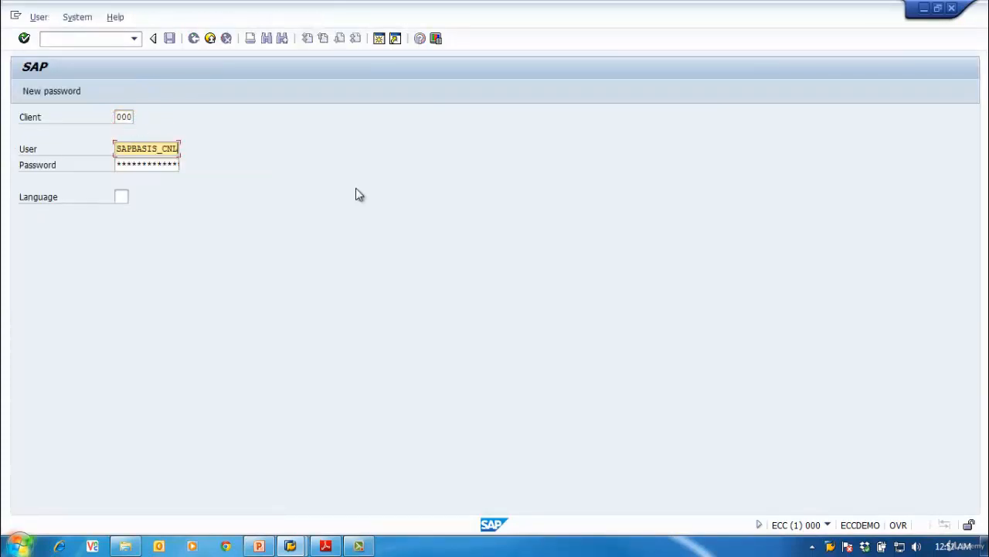
pyautogui.press('Tab')
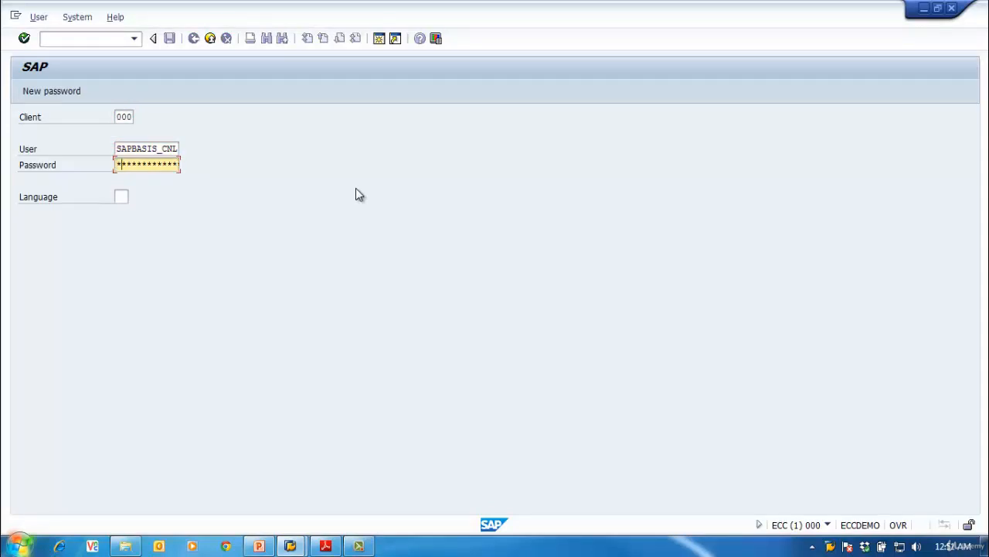
pyautogui.press('Return')
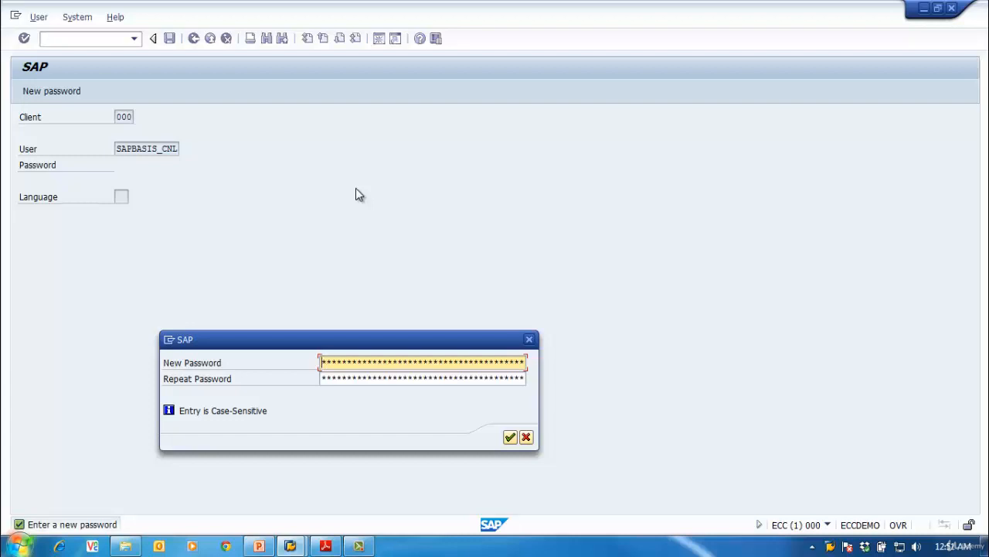
# Step: Enter and repeat a new password for SAPBASIS_CNL, and complete the logon past the copyright notice
pyautogui.write('****')
pyautogui.press('Tab')
pyautogui.write('****')
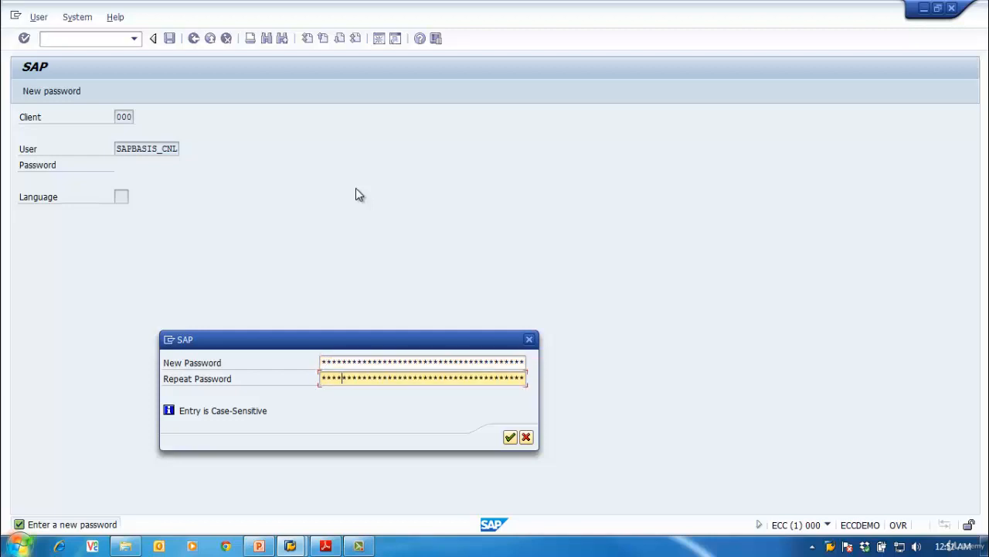
pyautogui.write('***')
pyautogui.press('Return')
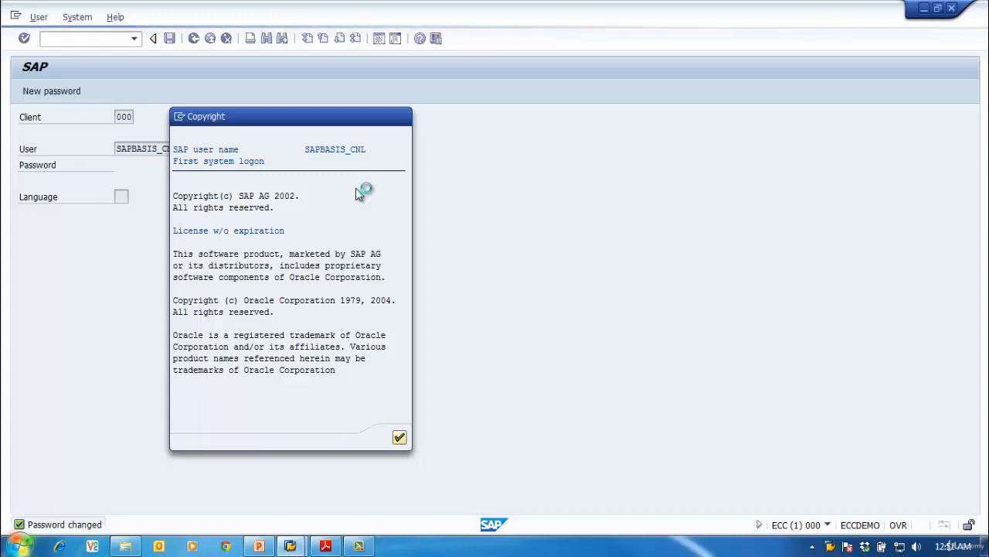
pyautogui.press('Return')
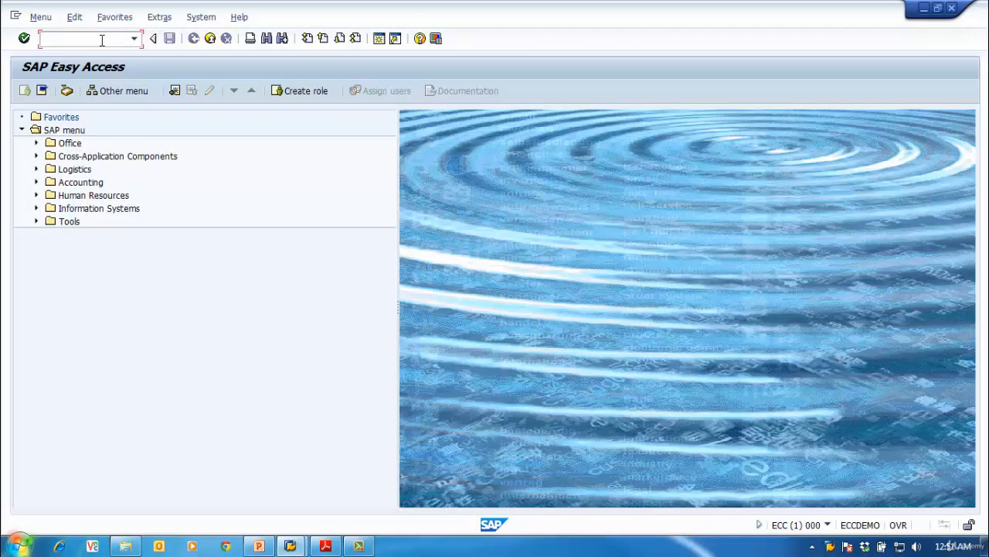
# Step: Open the client export transaction SCC8 and select the profile SAP_USER
pyautogui.write('scc8')
pyautogui.press('Return')
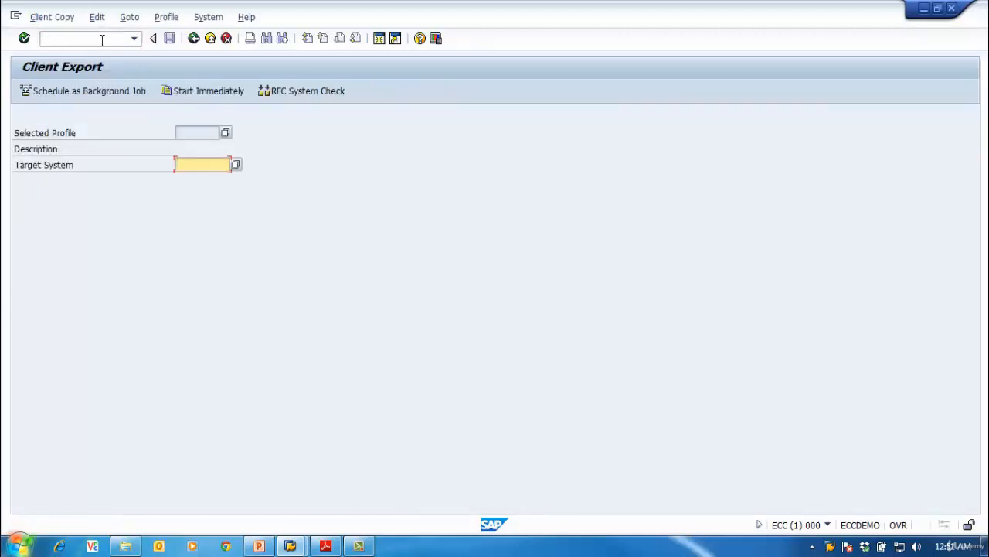
pyautogui.click(225, 132)
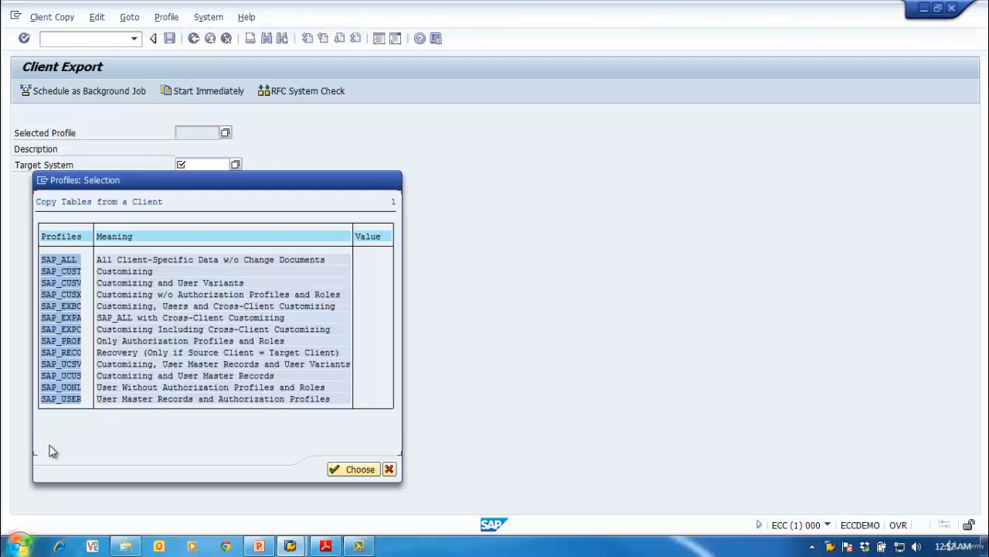
pyautogui.doubleClick(62, 399)
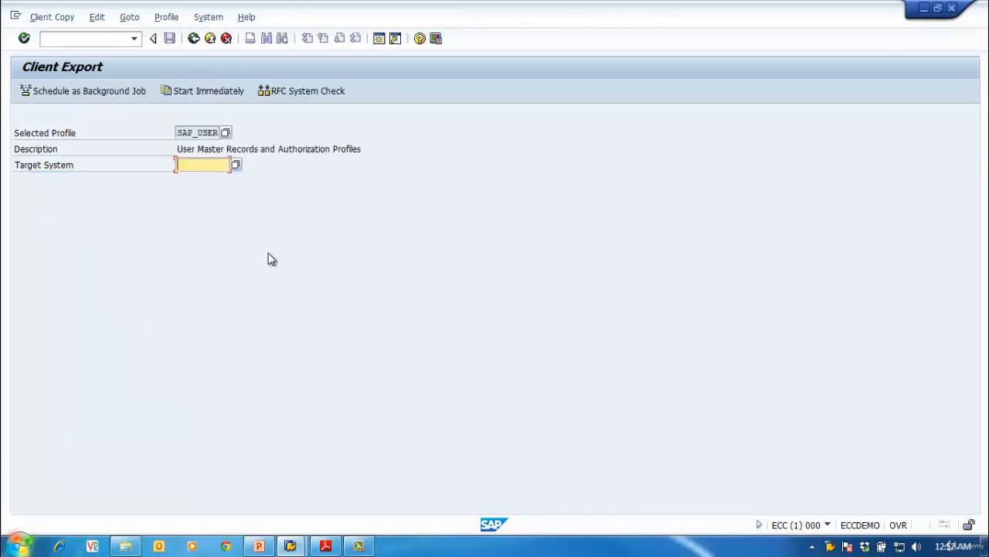
# Step: Set the export's transport target to system ECQ, client 102
pyautogui.click(235, 164)
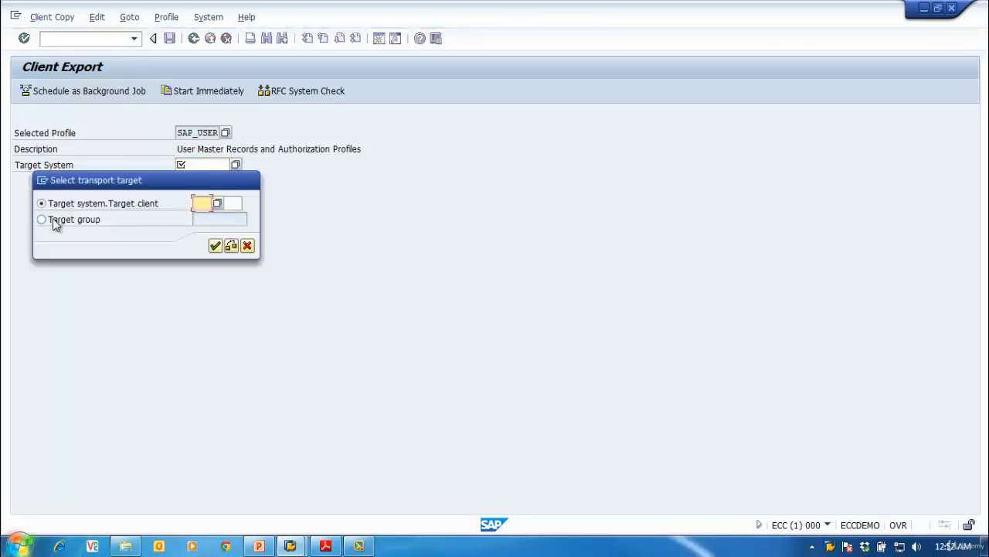
pyautogui.click(218, 203)
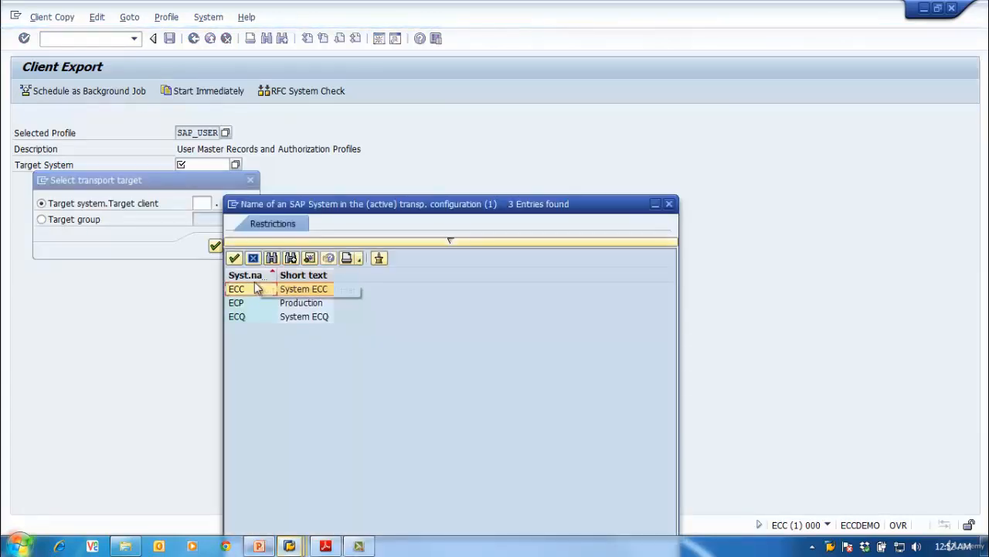
pyautogui.doubleClick(241, 318)
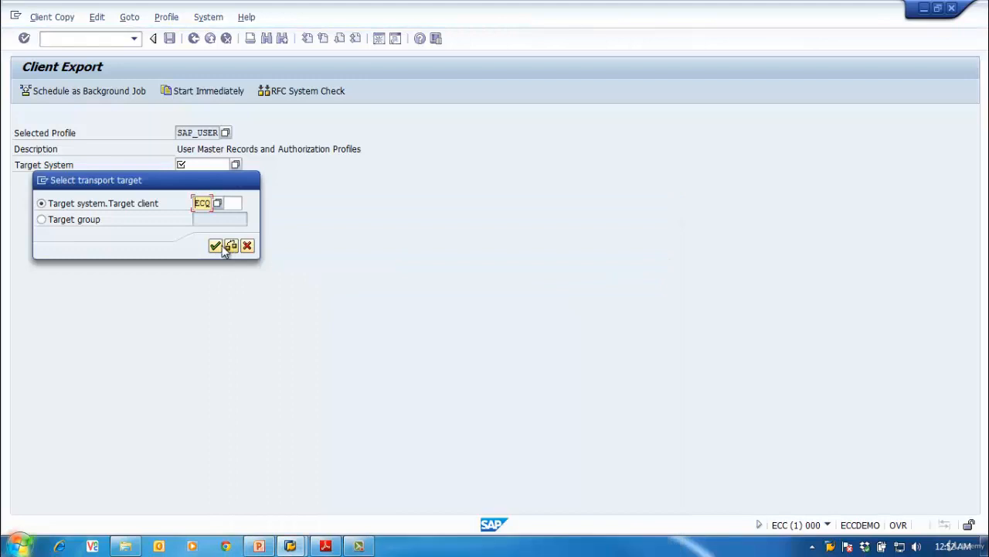
pyautogui.click(234, 202)
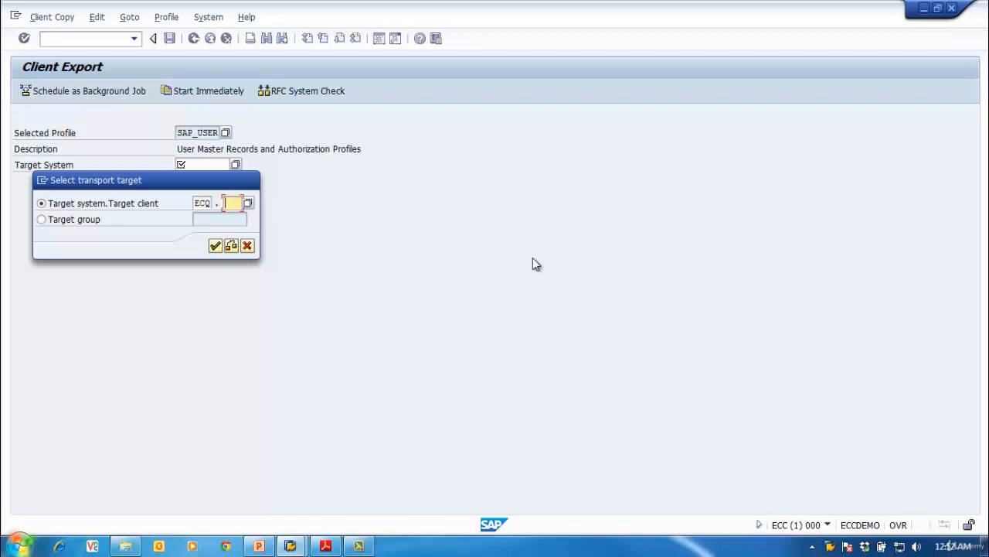
pyautogui.write('102')
pyautogui.click(215, 245)
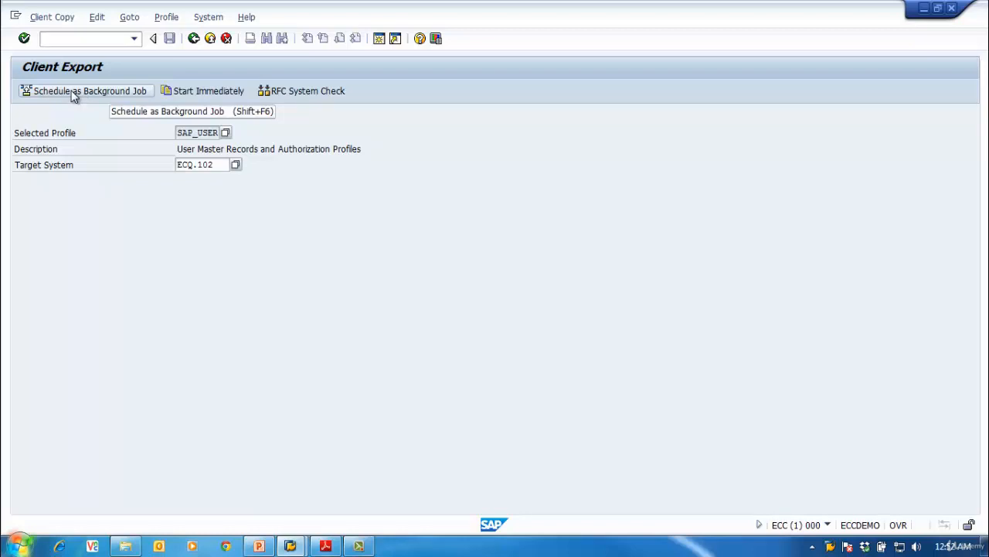
# Step: Start the RFC system check, view the available R/3 connections, and leave without choosing an RFC destination
pyautogui.click(298, 92)
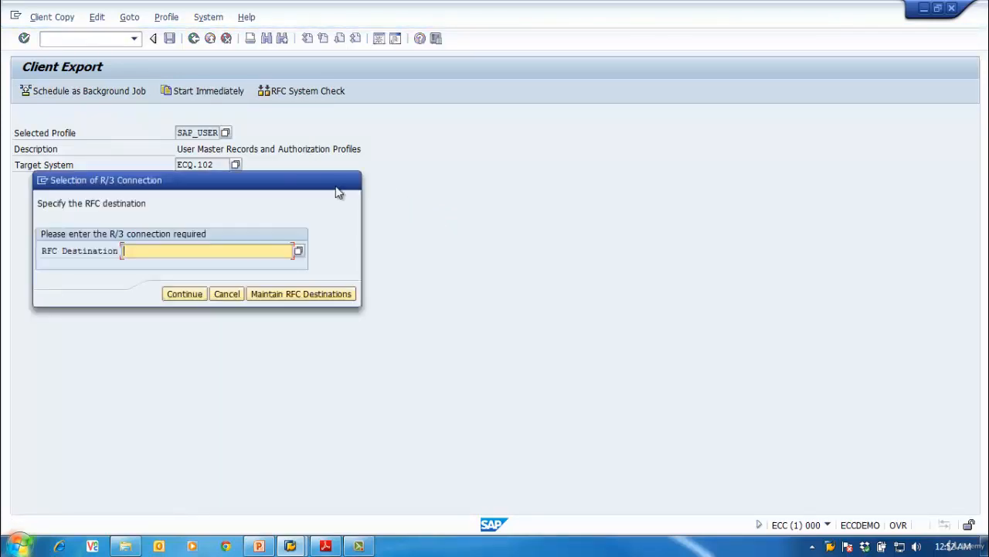
pyautogui.moveTo(197, 191); pyautogui.dragTo(500, 215)
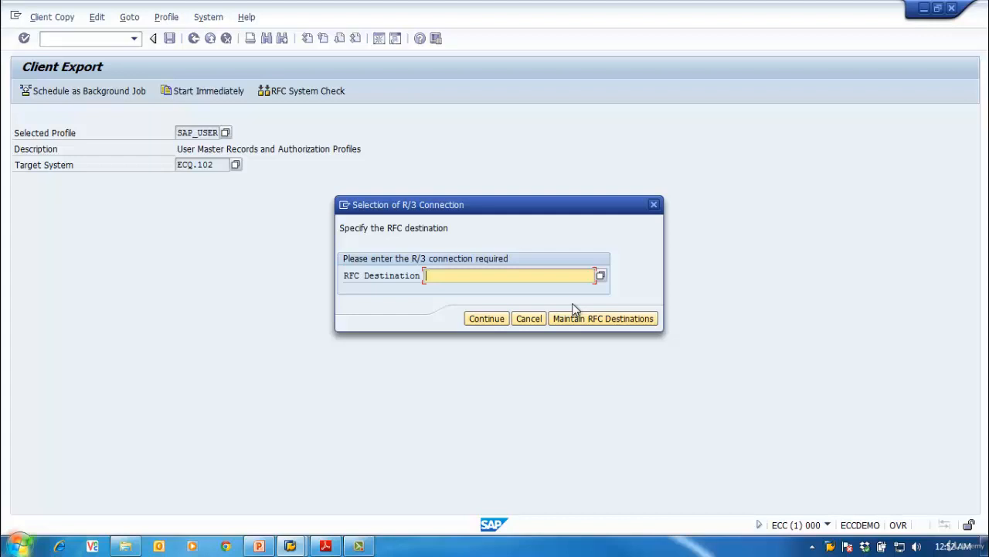
pyautogui.click(602, 278)
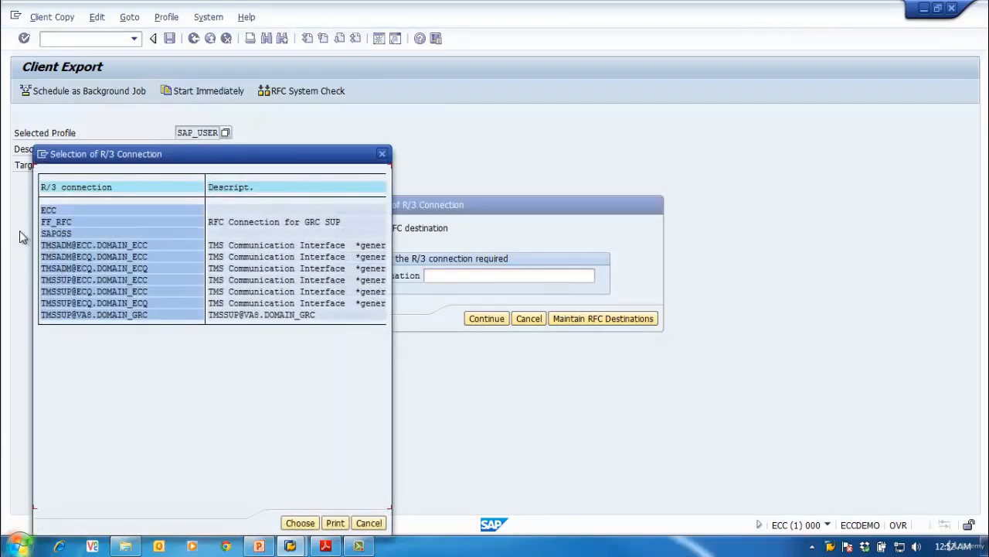
pyautogui.click(369, 523)
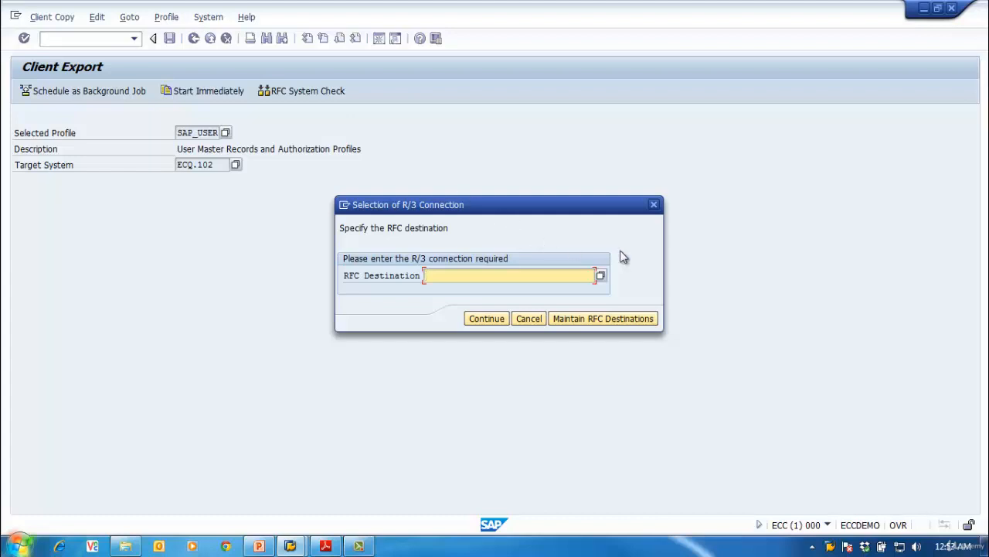
pyautogui.click(653, 205)
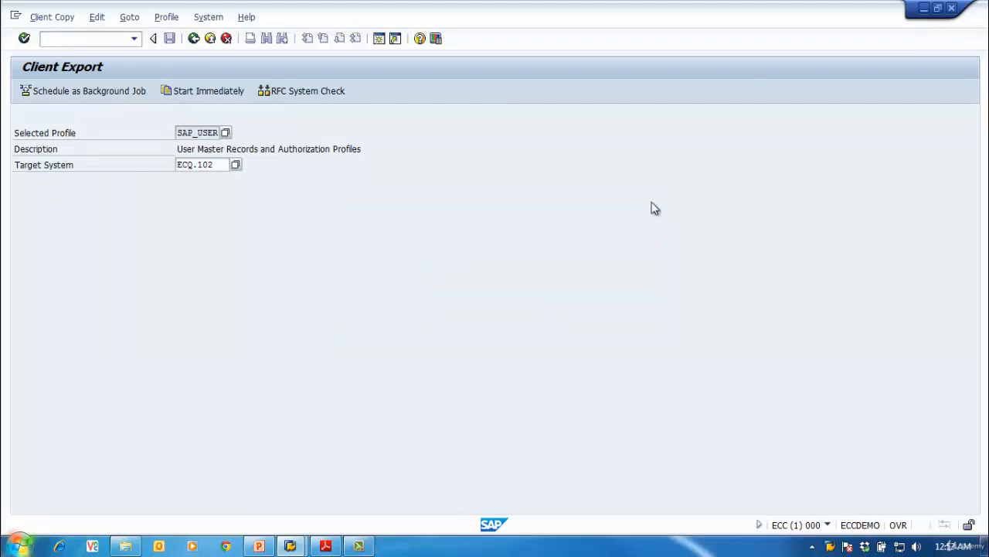
# Step: Set the client export to run immediately as a background job and accept its verification parameters
pyautogui.click(80, 92)
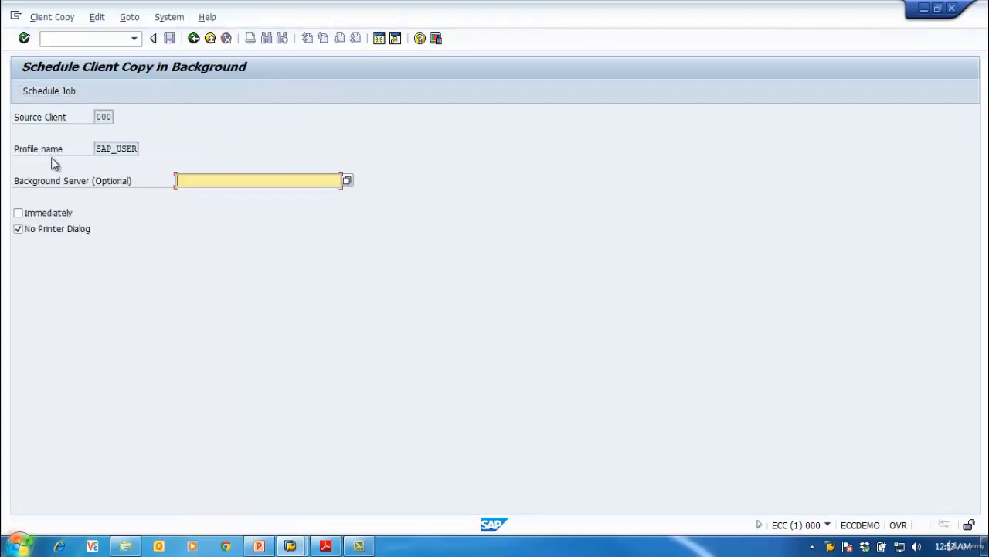
pyautogui.click(18, 213)
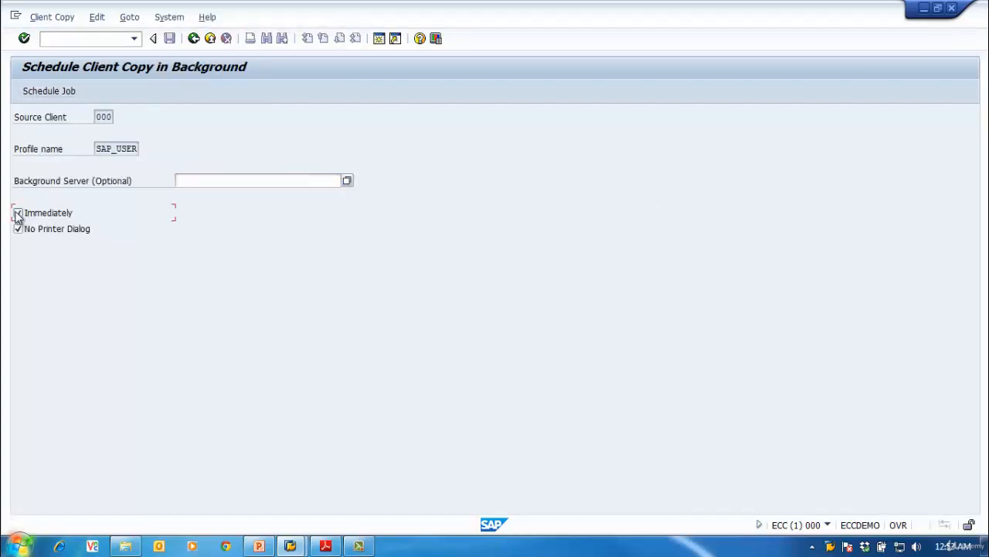
pyautogui.click(51, 91)
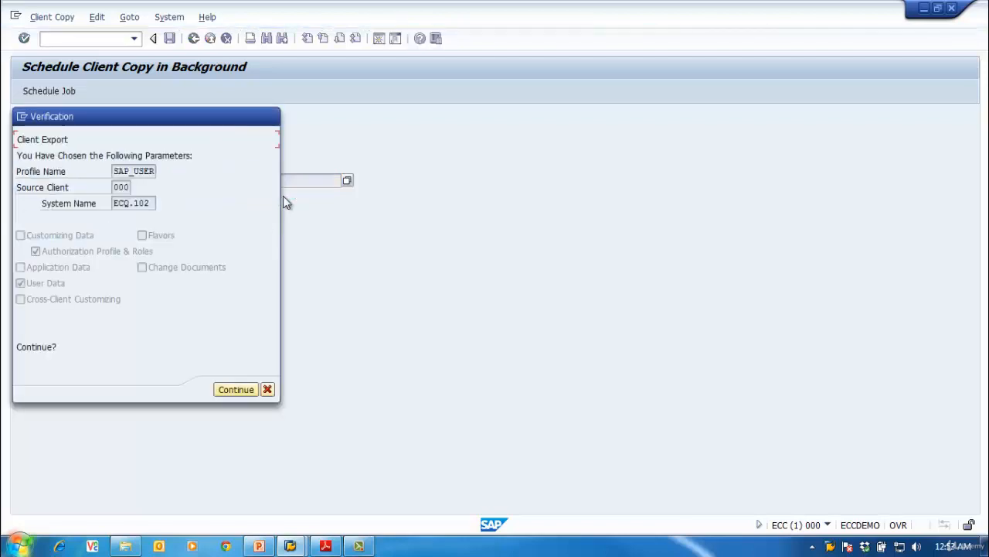
pyautogui.click(229, 390)
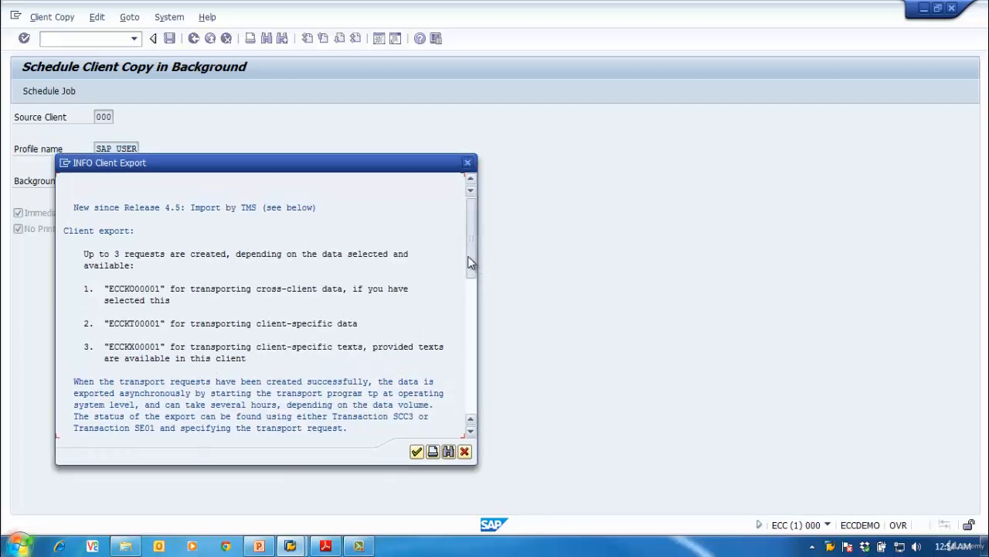
# Step: Read through the client export and import information, and acknowledge it to finish scheduling the background job
pyautogui.moveTo(470, 263); pyautogui.dragTo(464, 297)
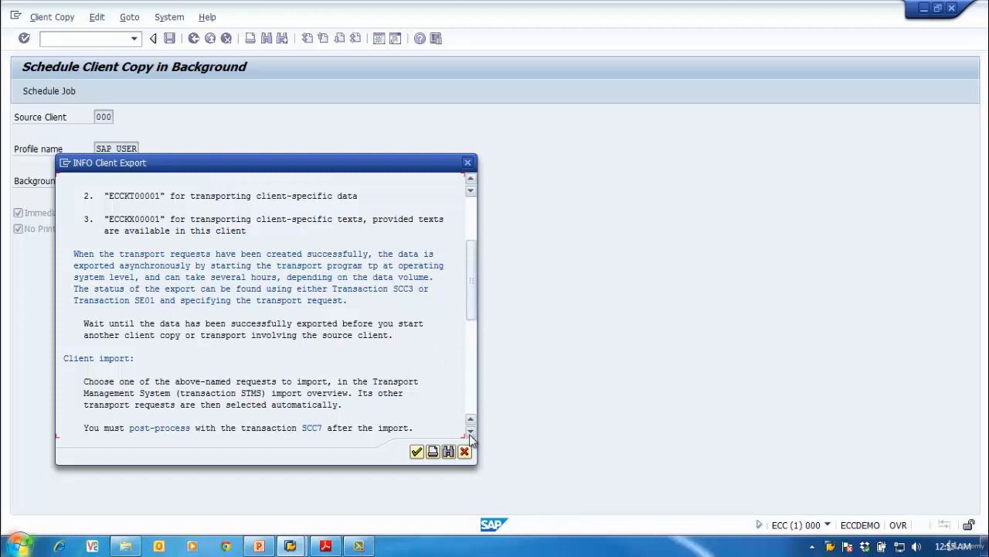
pyautogui.scroll(-10, 470, 435)
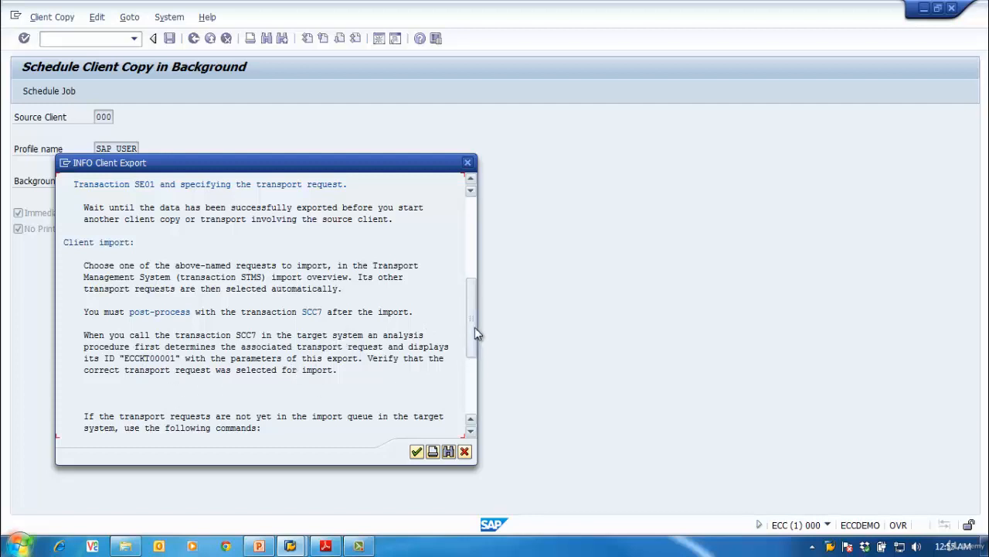
pyautogui.moveTo(475, 321); pyautogui.dragTo(469, 215)
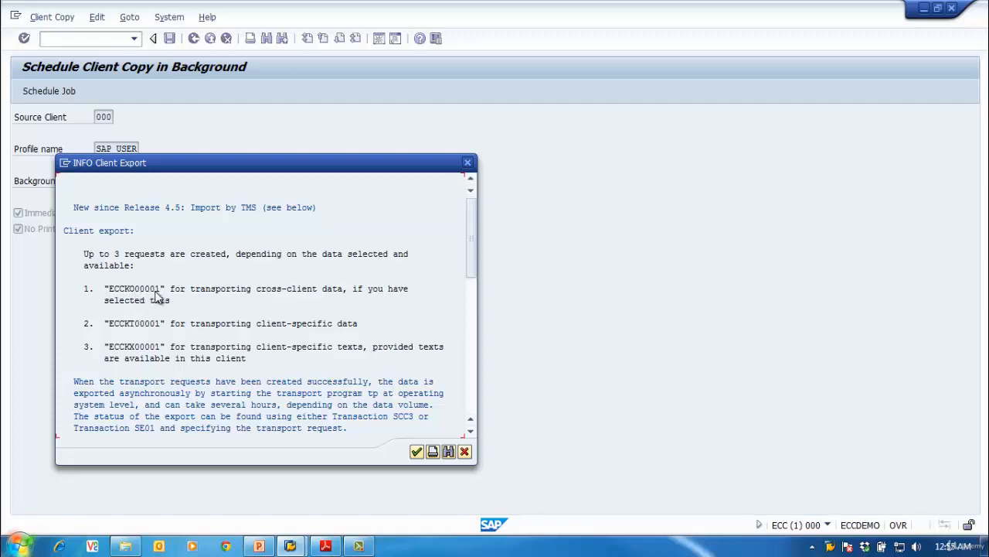
pyautogui.click(418, 452)
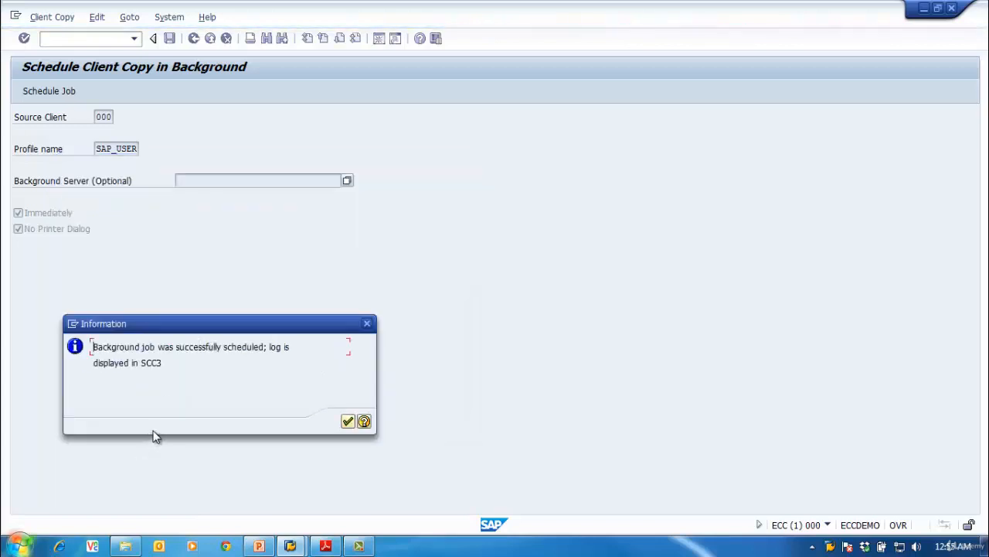
pyautogui.click(348, 421)
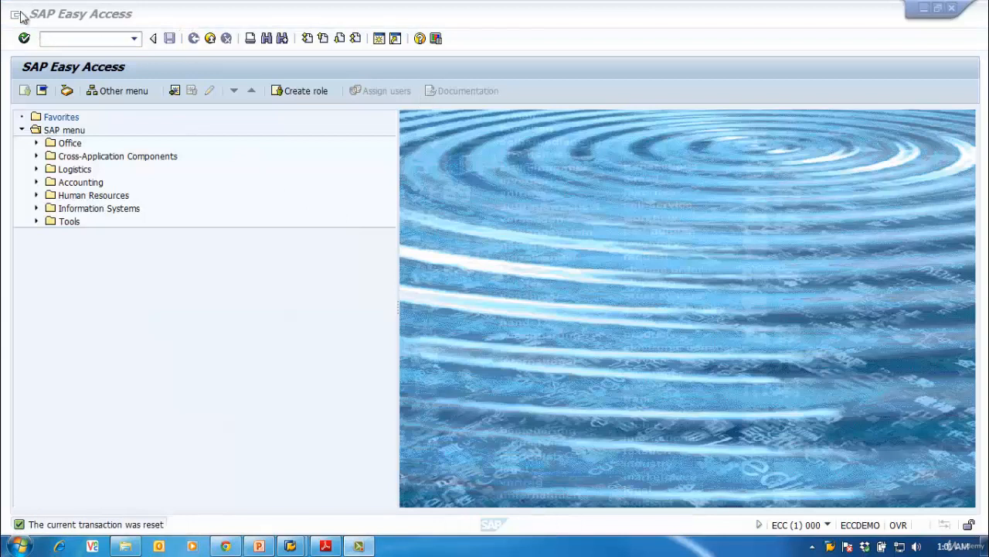
# Step: Open the client copy and transport log analysis with transaction SCC3
pyautogui.click(92, 39)
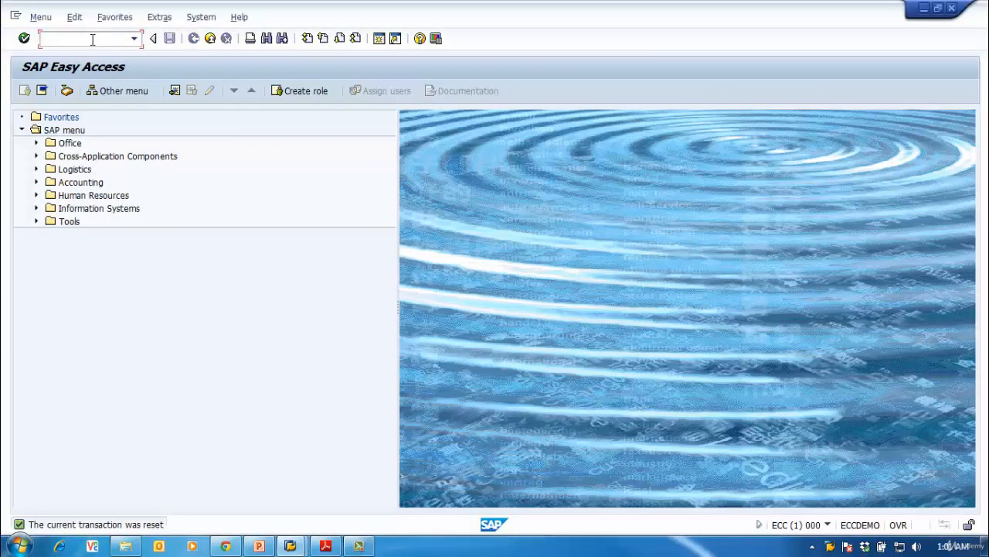
pyautogui.write('scc3')
pyautogui.press('Return')
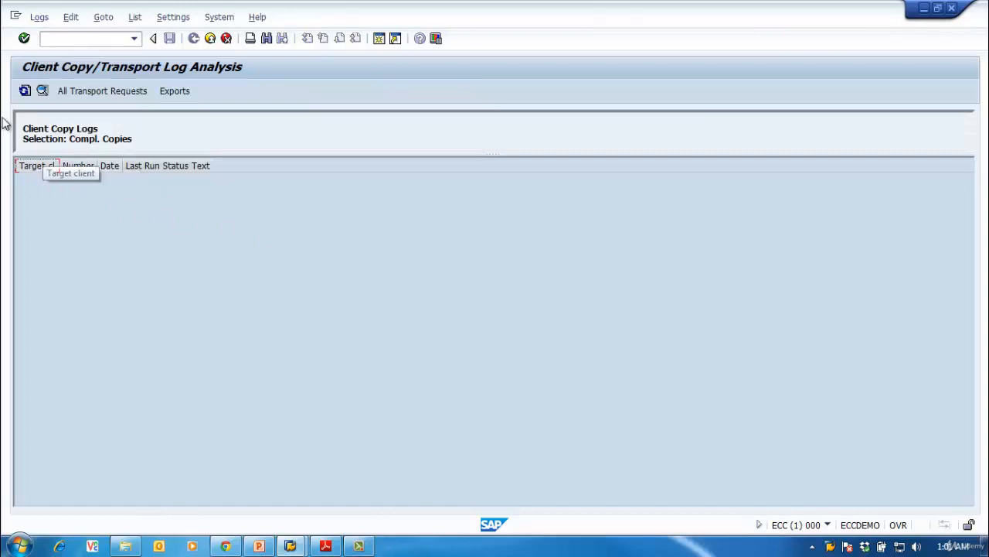
# Step: Display the transport logs of request ECCKT00001 through the Transport Organizer transaction SE01, and refresh the log overview
pyautogui.click(210, 38)
pyautogui.click(81, 38)
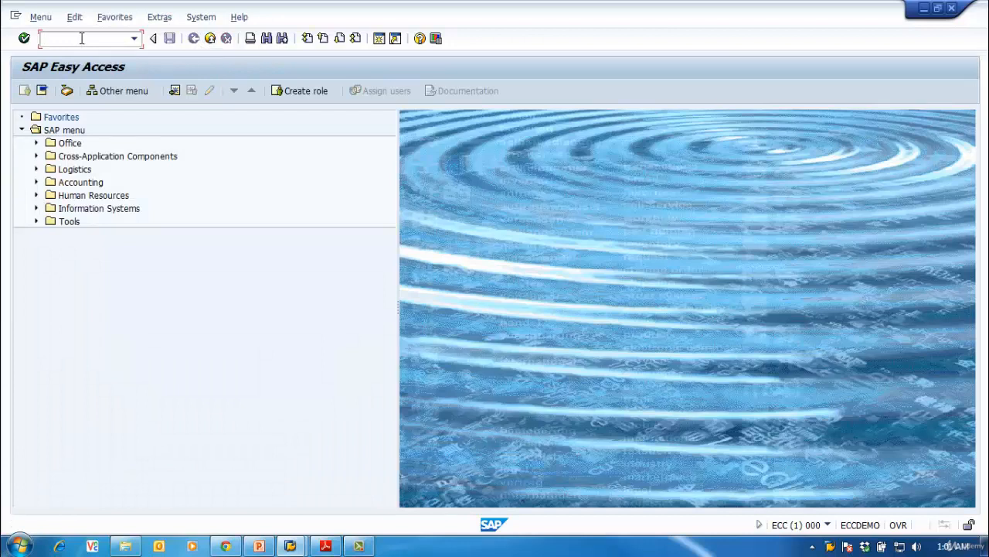
pyautogui.write('se01')
pyautogui.press('Return')
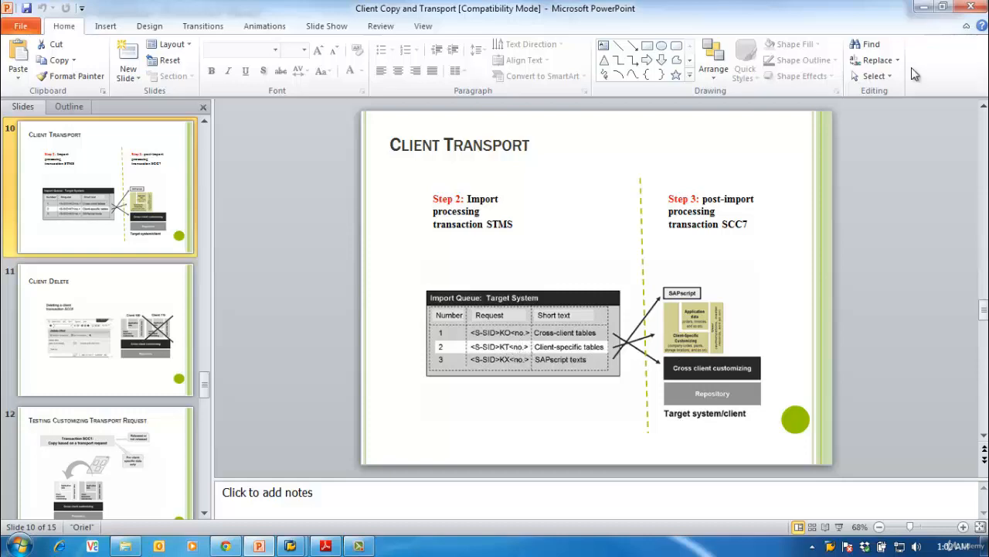
pyautogui.click(923, 7)
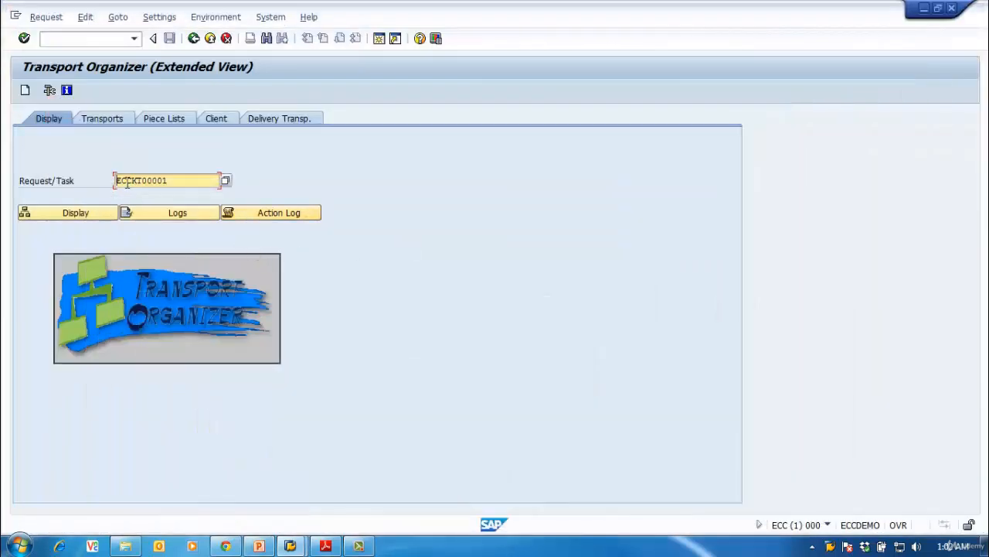
pyautogui.click(171, 214)
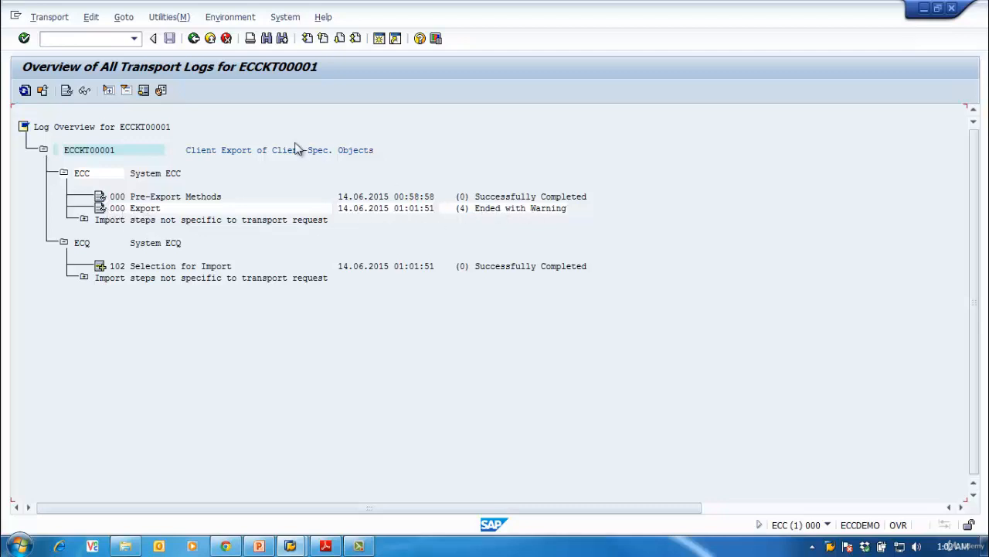
pyautogui.click(25, 91)
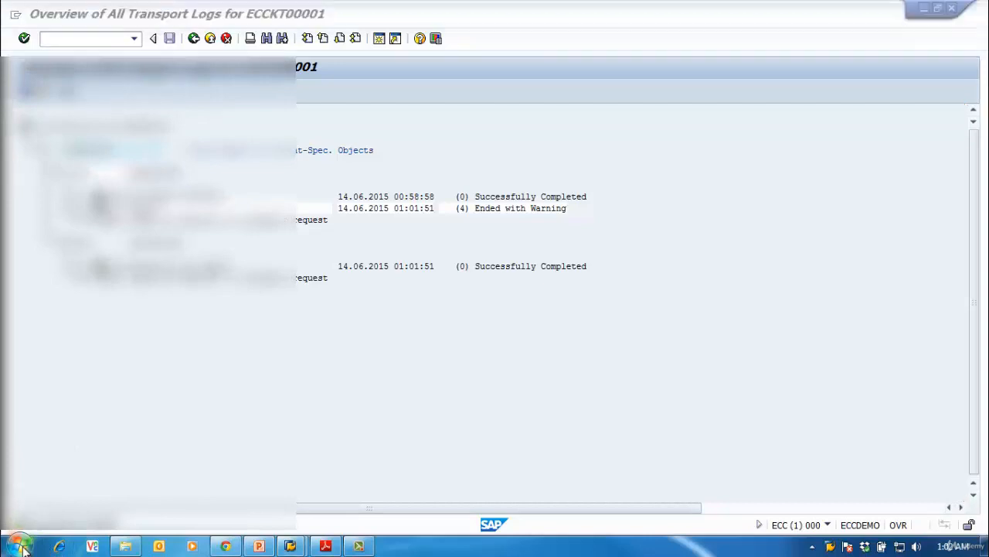
# Step: Connect to the server 192.168.1.52 through Remote Desktop and log on as eccadm with the account password
pyautogui.click(21, 546)
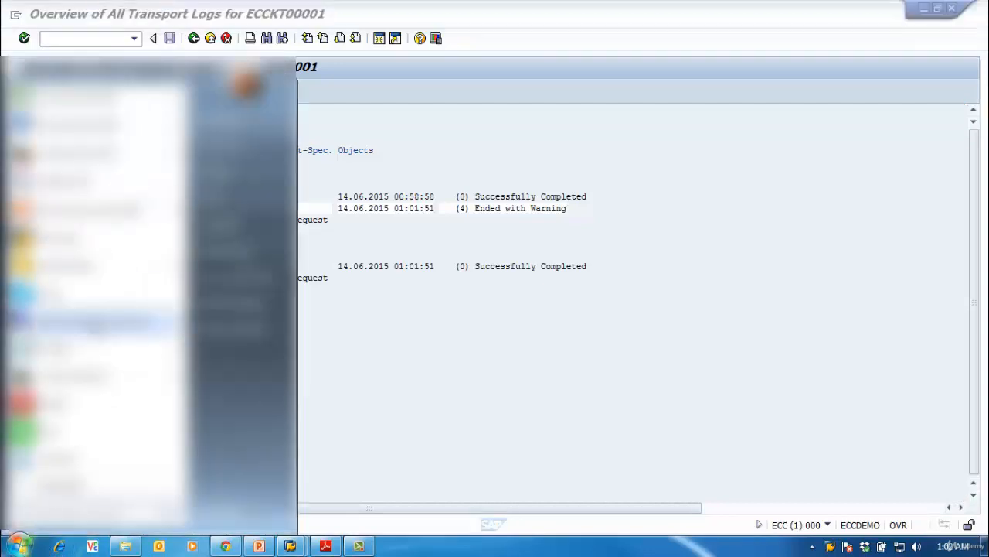
pyautogui.moveTo(91, 324)
pyautogui.click(306, 109)
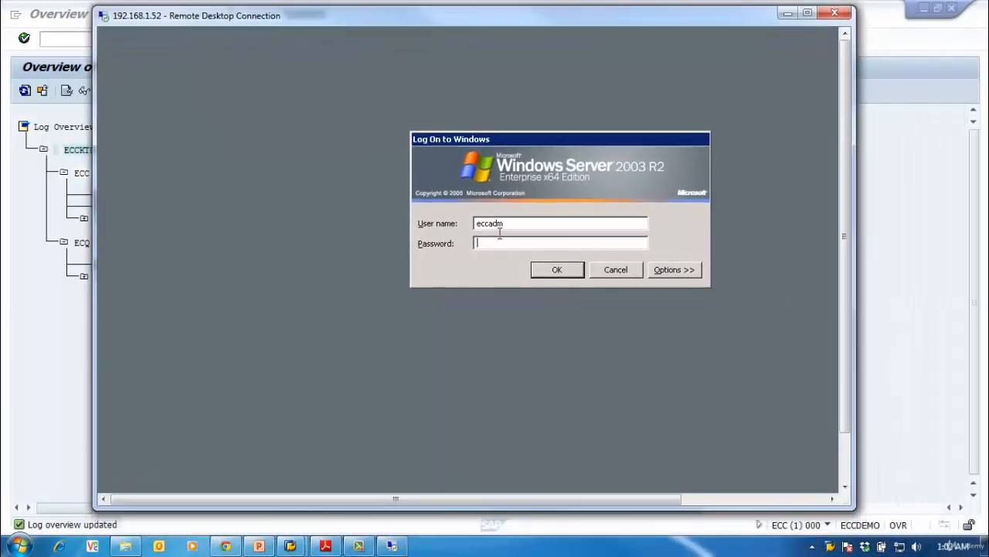
pyautogui.write('•••••••')
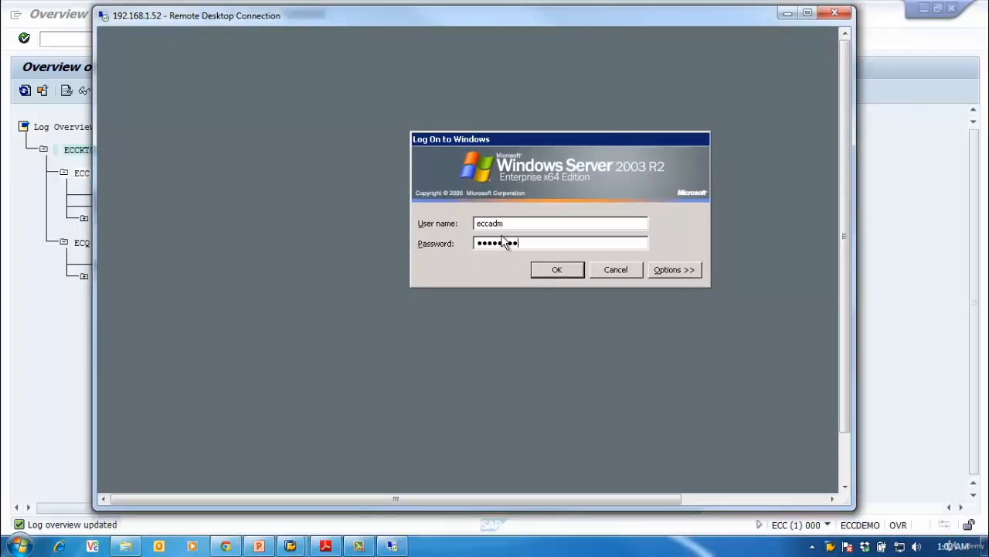
pyautogui.press('Return')
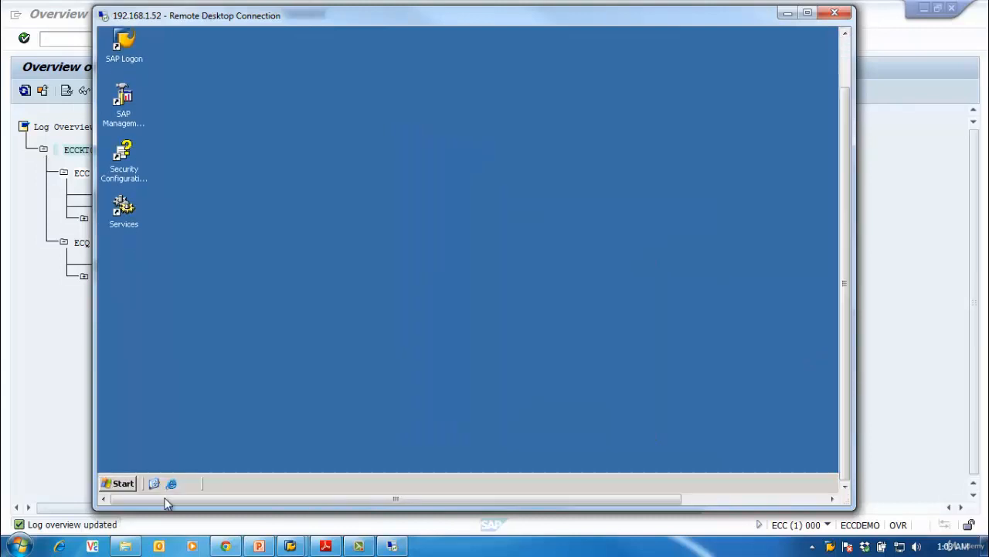
# Step: Browse the server's folder C:\usr\sap\trans\cofiles to check the exported transport files, and close the file browser
pyautogui.click(120, 484)
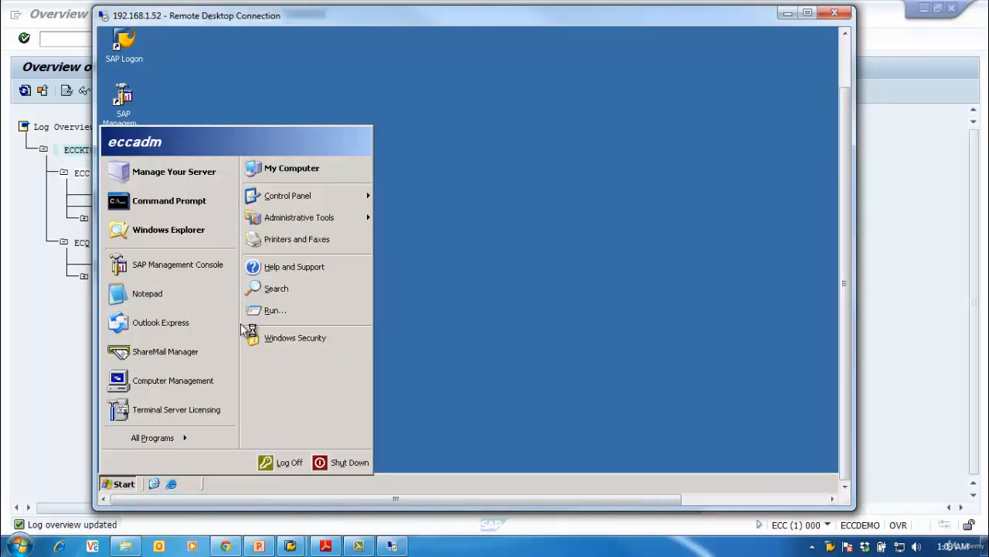
pyautogui.click(192, 229)
pyautogui.click(258, 172)
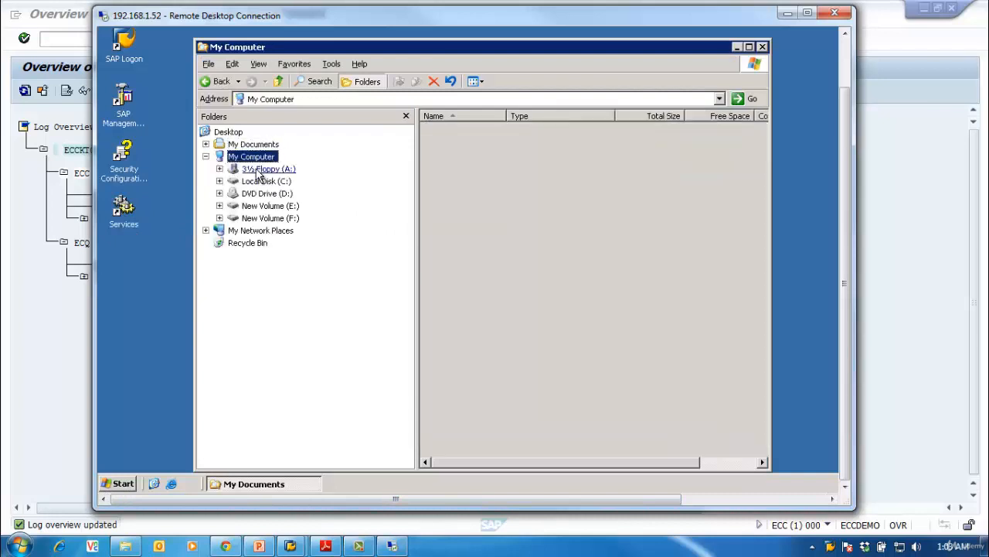
pyautogui.click(267, 181)
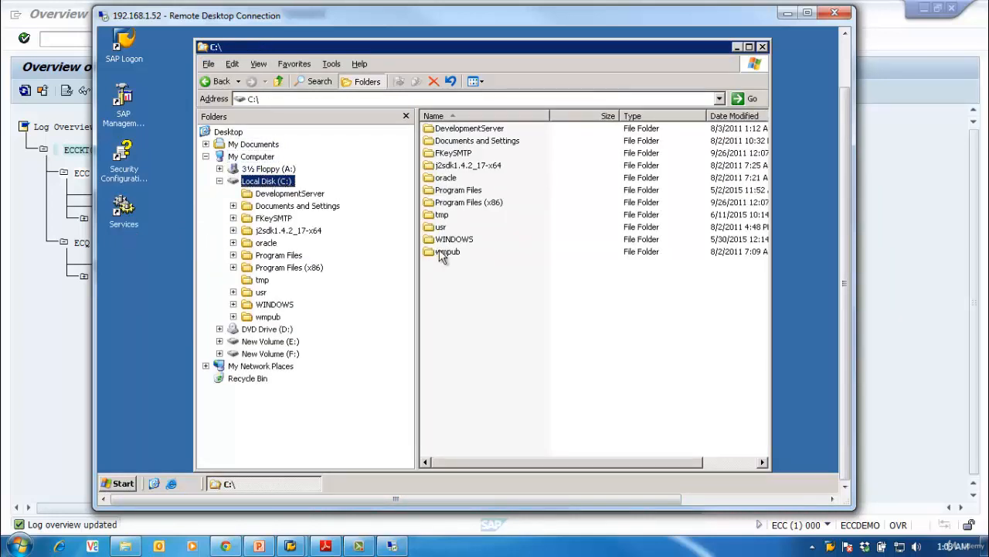
pyautogui.doubleClick(440, 226)
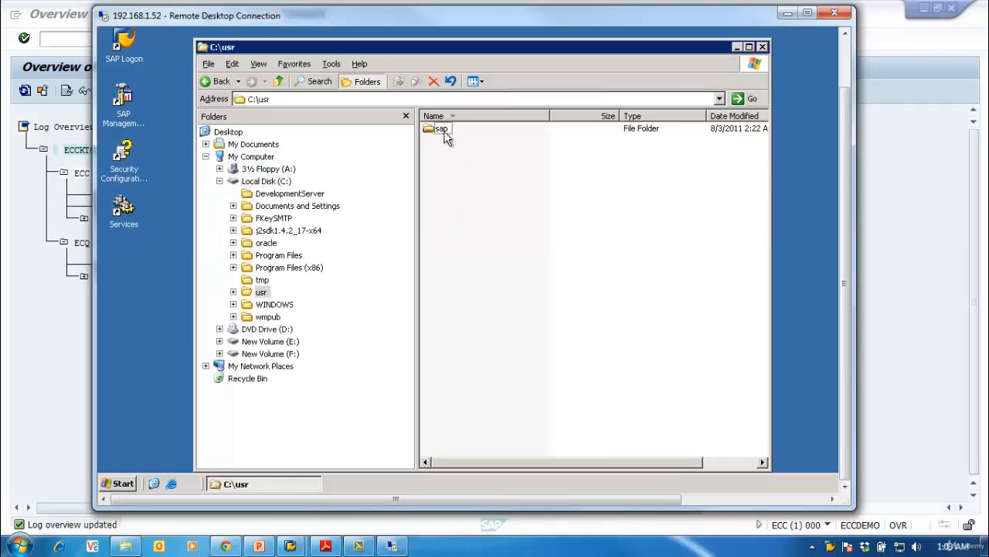
pyautogui.doubleClick(445, 131)
pyautogui.doubleClick(444, 191)
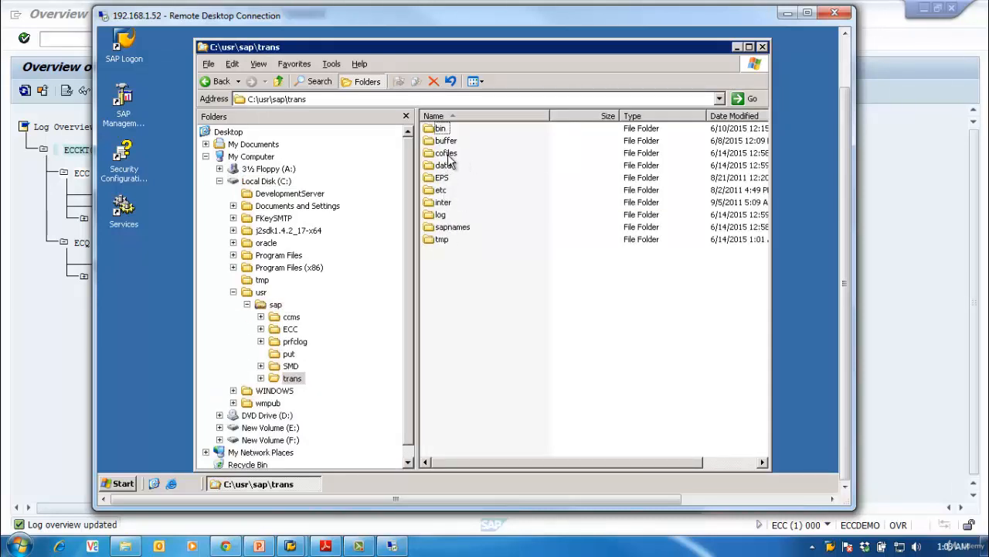
pyautogui.doubleClick(447, 154)
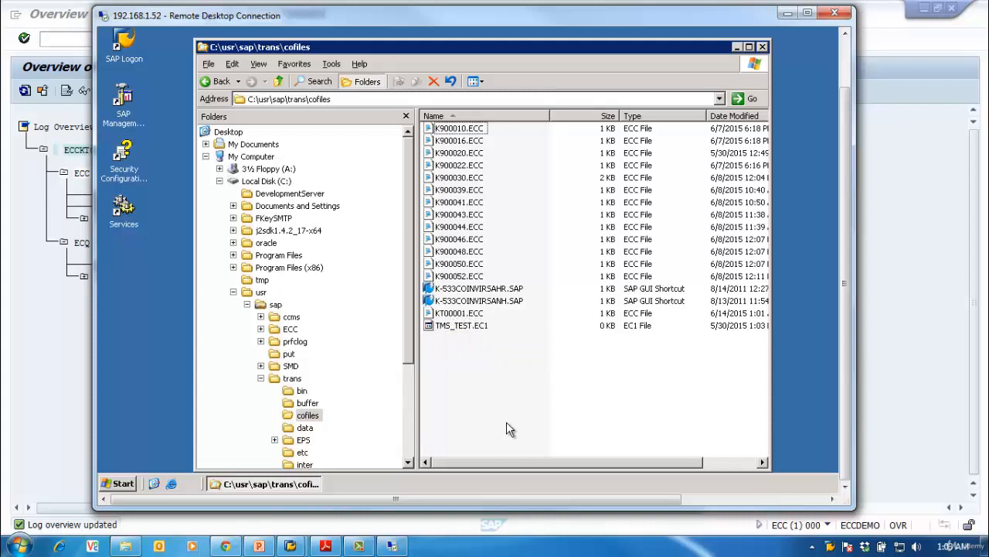
pyautogui.click(219, 82)
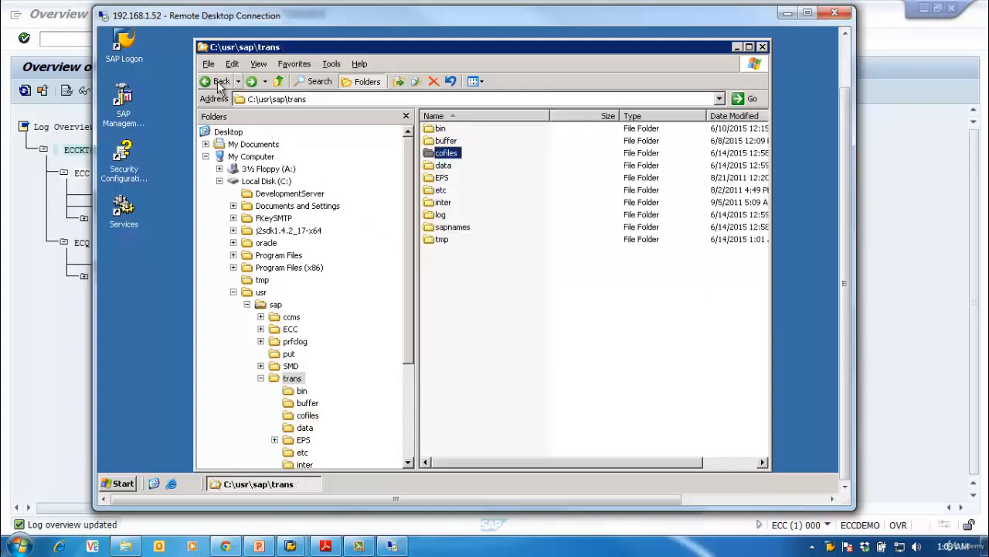
pyautogui.click(219, 82)
pyautogui.click(219, 82)
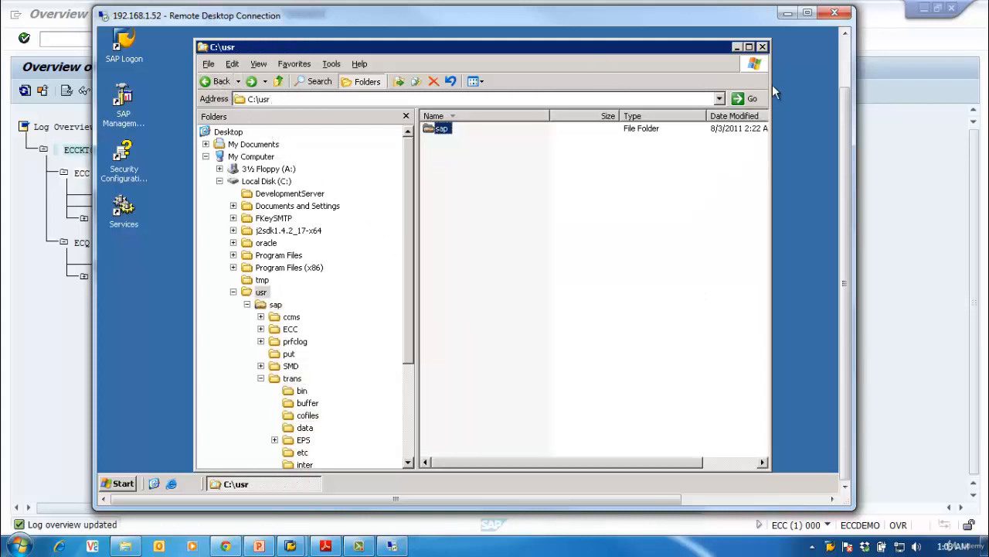
pyautogui.click(762, 47)
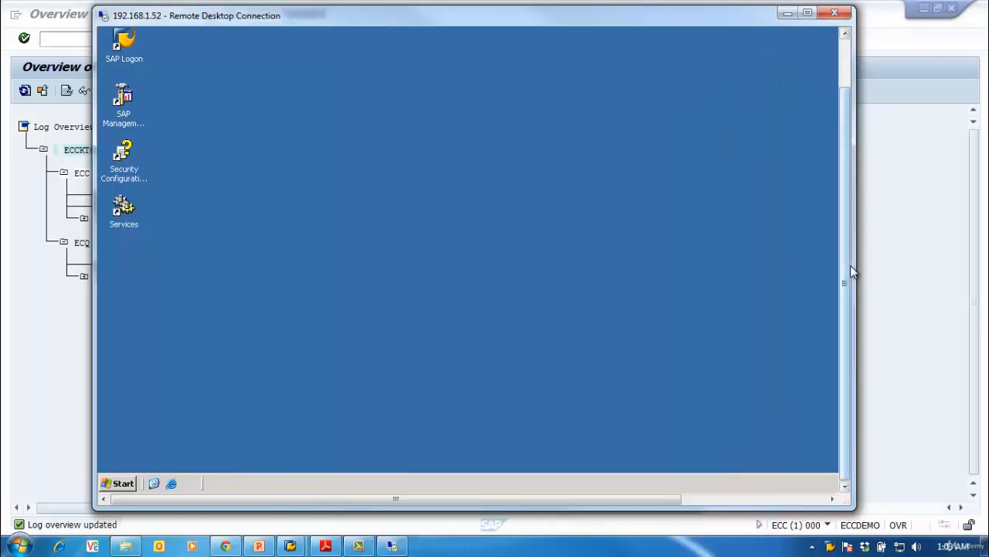
# Step: Leave the remote server desktop and go back from the transport log overview of ECCKT00001 to the Transport Organizer's initial screen
pyautogui.click(126, 483)
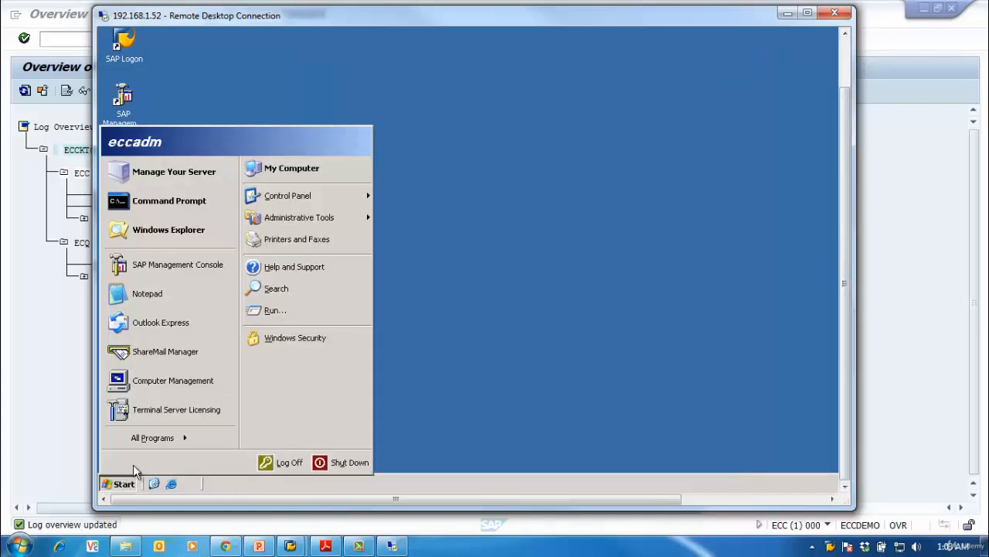
pyautogui.click(300, 310)
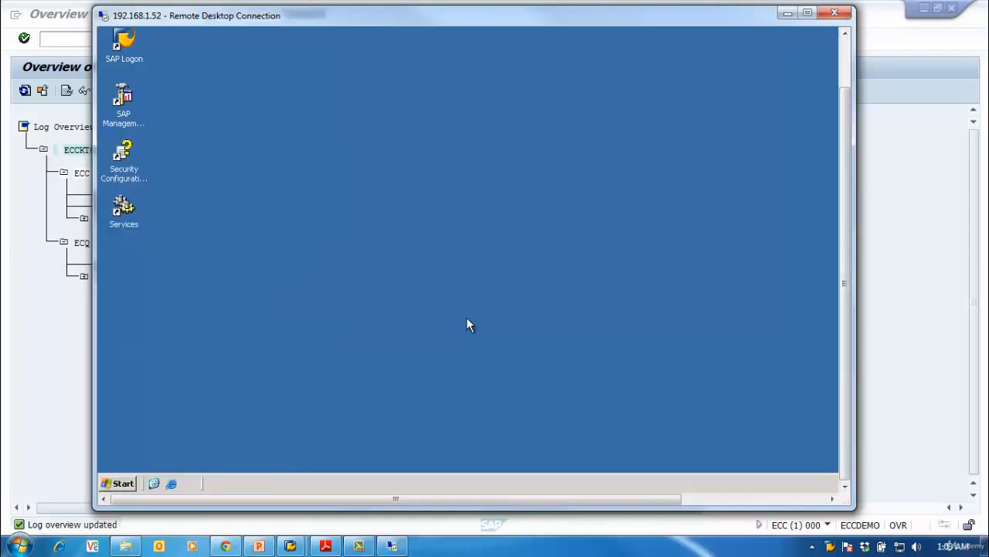
pyautogui.click(64, 342)
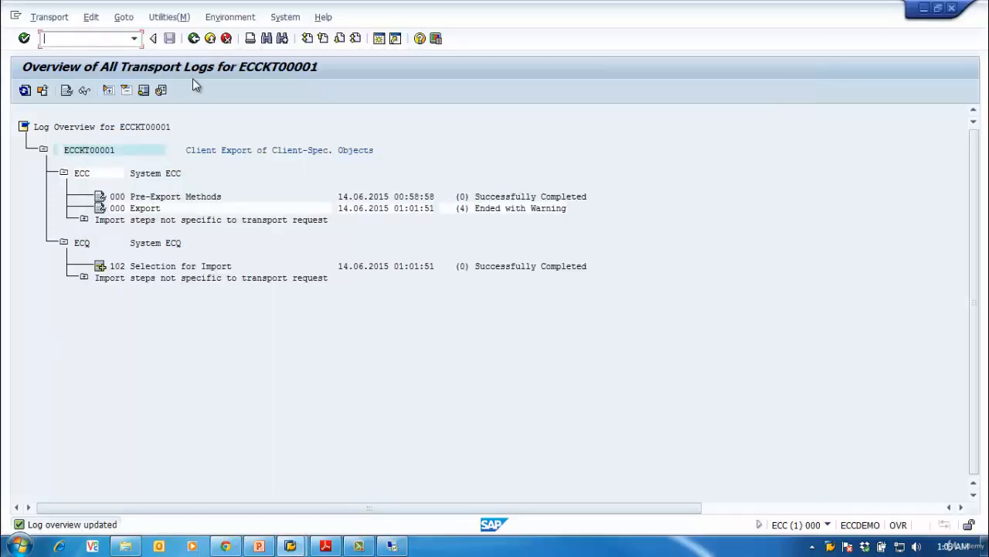
pyautogui.click(194, 37)
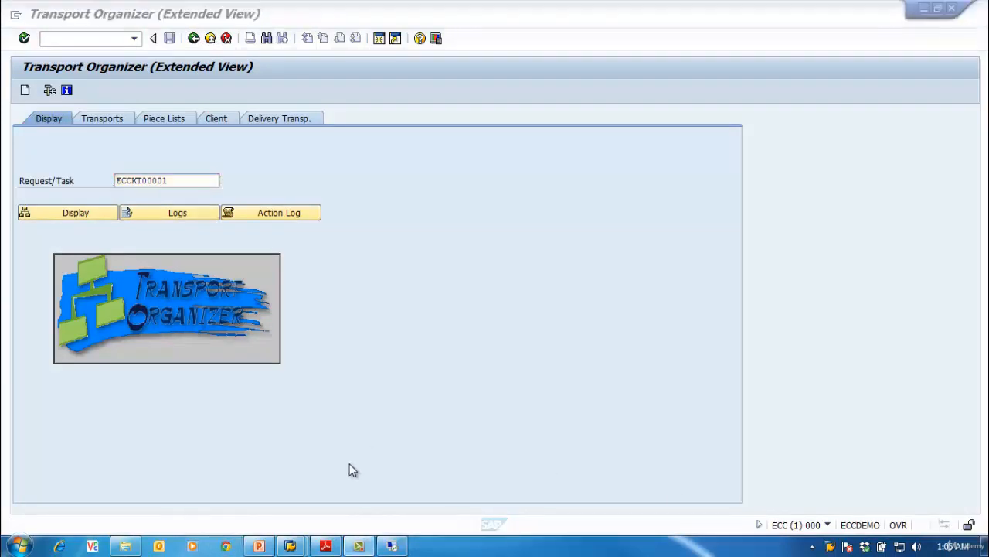
# Step: Connect to system 03 ECQ from SAP Logon and log on to client 102 as sap* with the account password
pyautogui.moveTo(296, 549)
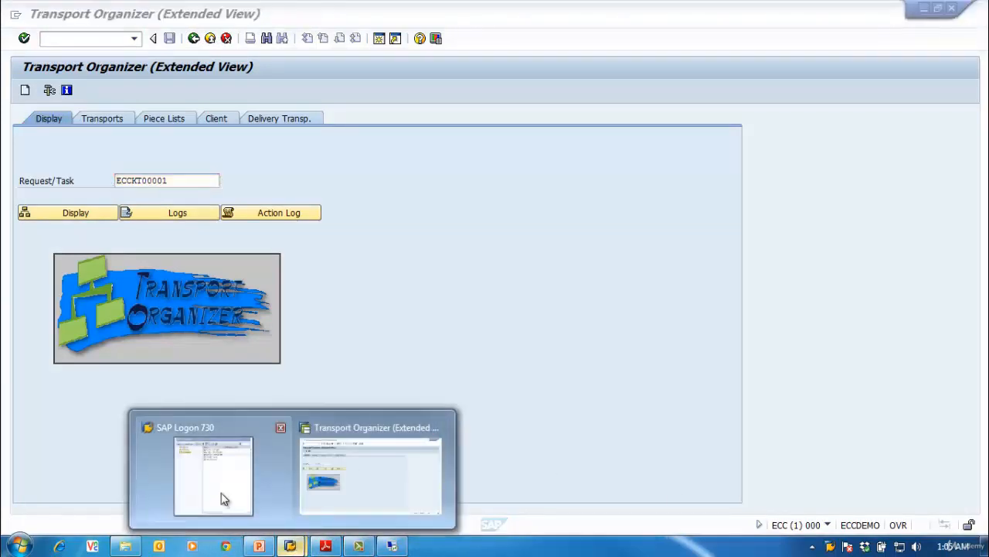
pyautogui.click(221, 498)
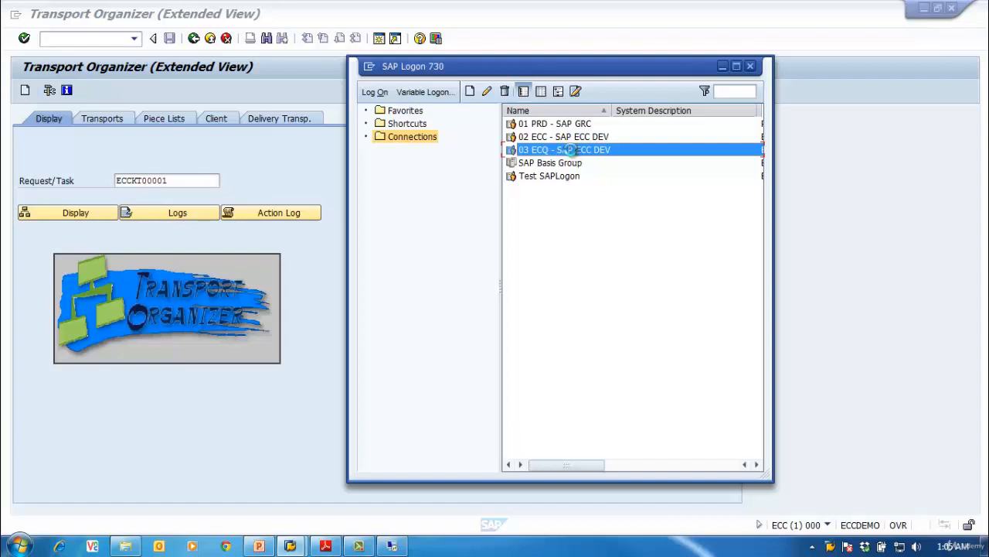
pyautogui.doubleClick(571, 150)
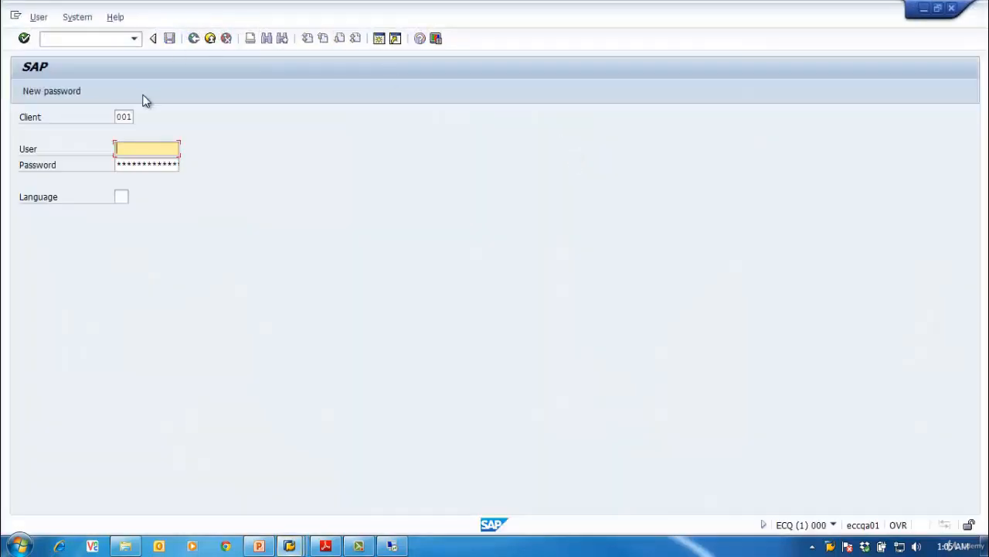
pyautogui.click(118, 116)
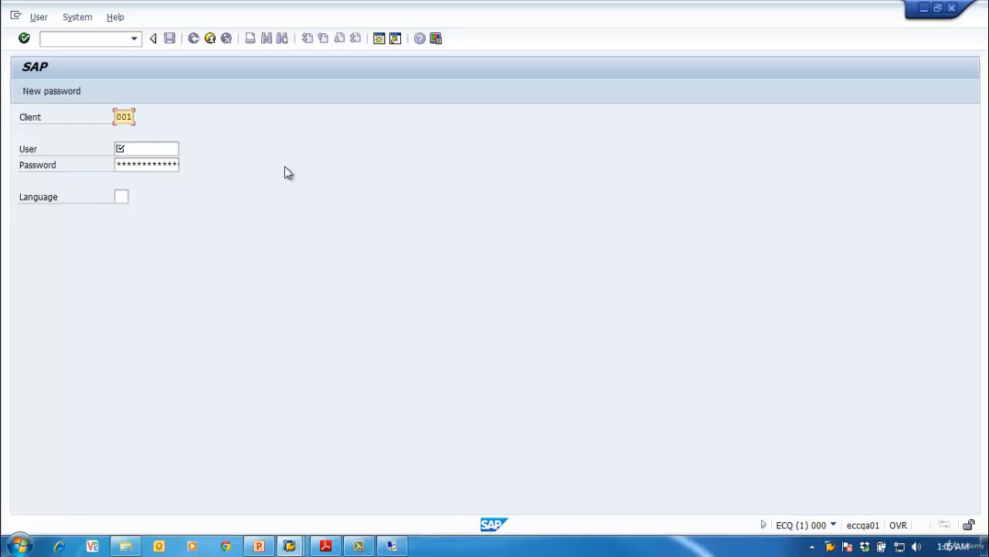
pyautogui.write('102')
pyautogui.press('Tab')
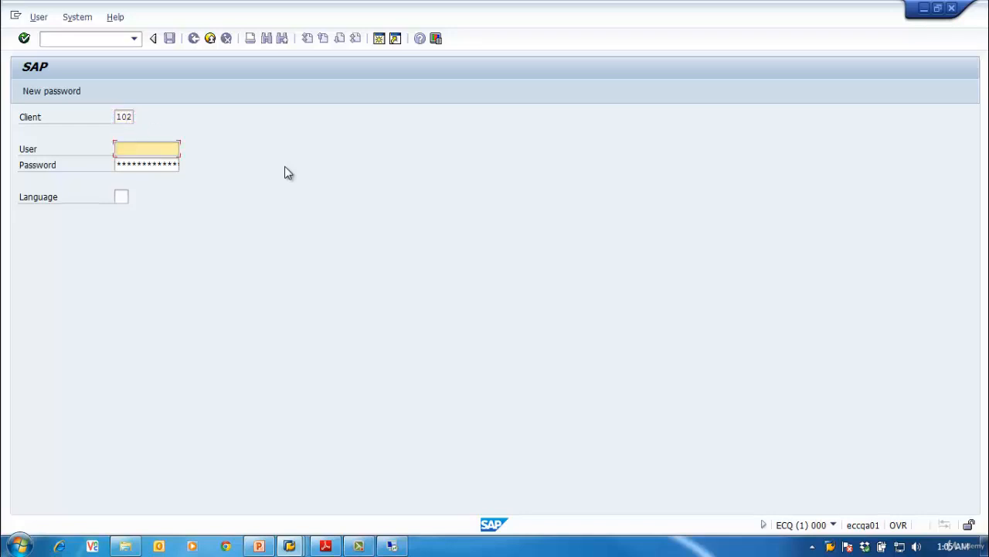
pyautogui.write('s')
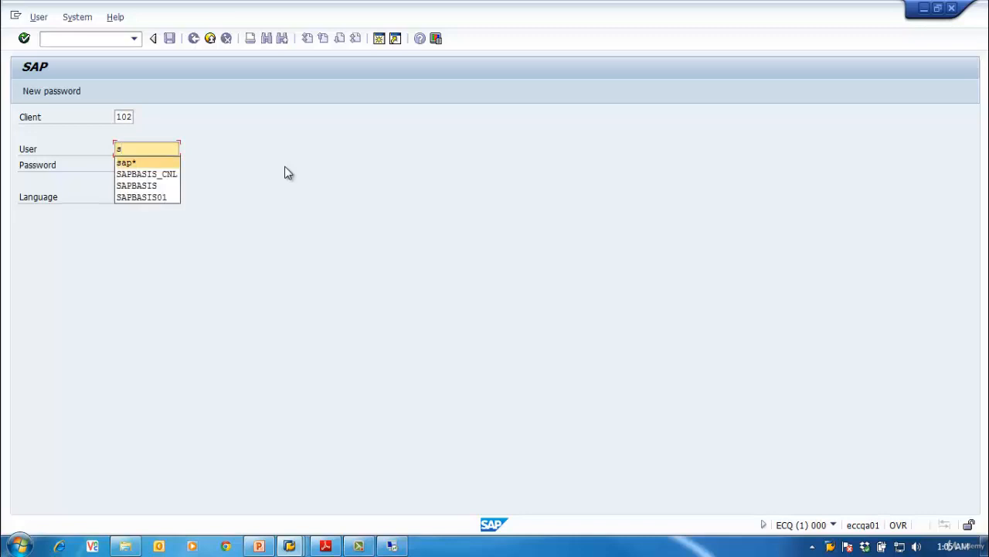
pyautogui.press('Return')
pyautogui.press('Tab')
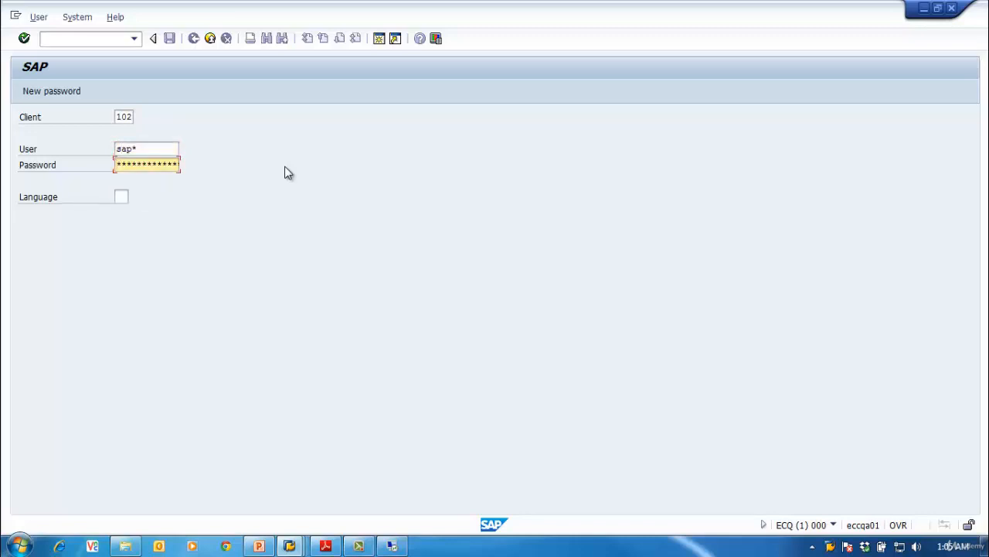
pyautogui.write('****')
pyautogui.press('Return')
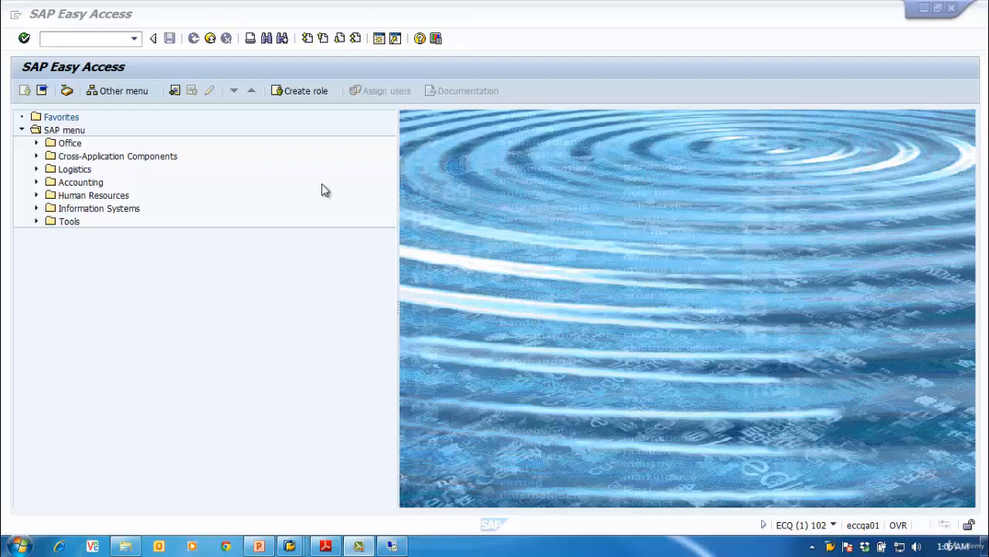
# Step: Try to open the import queue with transaction STMS_IMPORT
pyautogui.click(93, 37)
pyautogui.write('s')
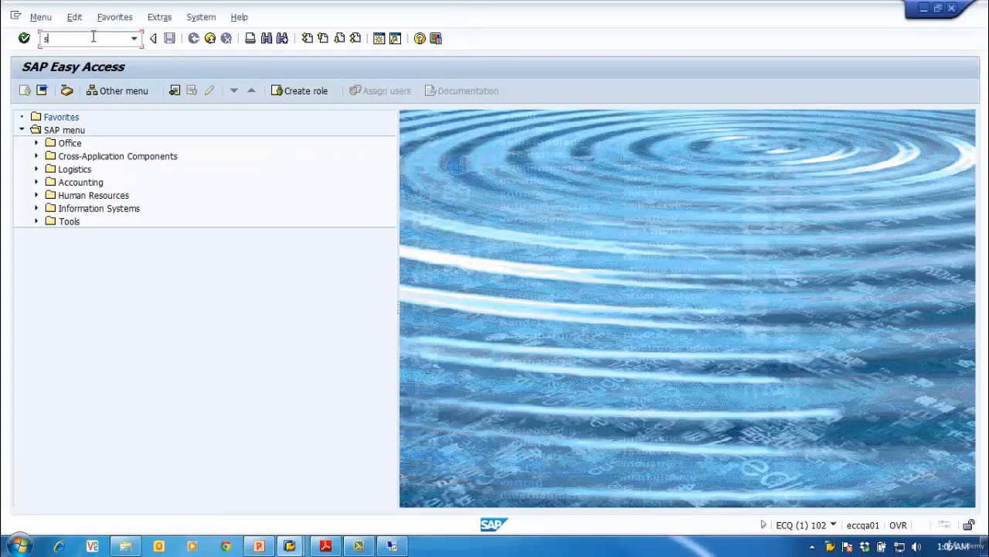
pyautogui.write('tms_import')
pyautogui.press('Return')
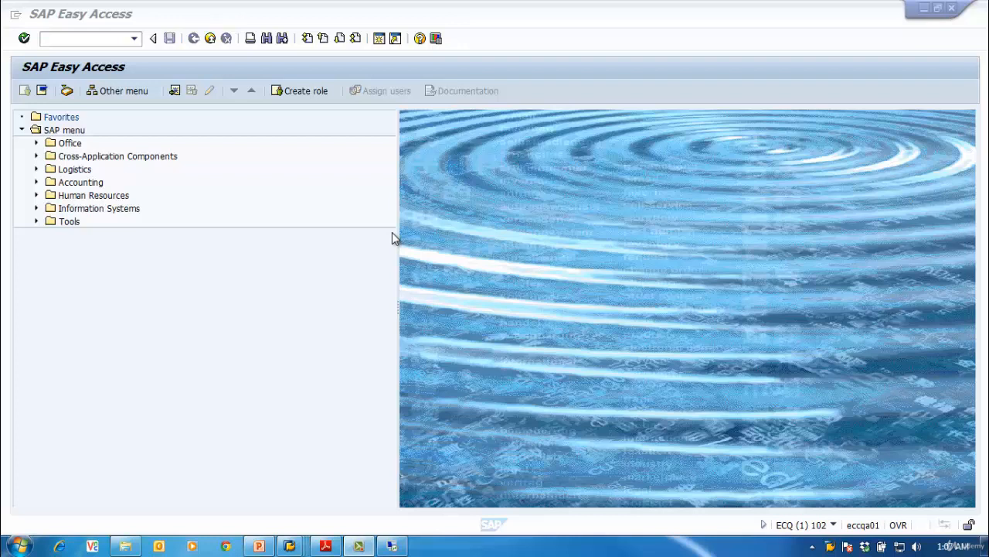
# Step: Open transaction STMS and display the import queue of system ECQ from the import overview
pyautogui.click(98, 37)
pyautogui.write('s')
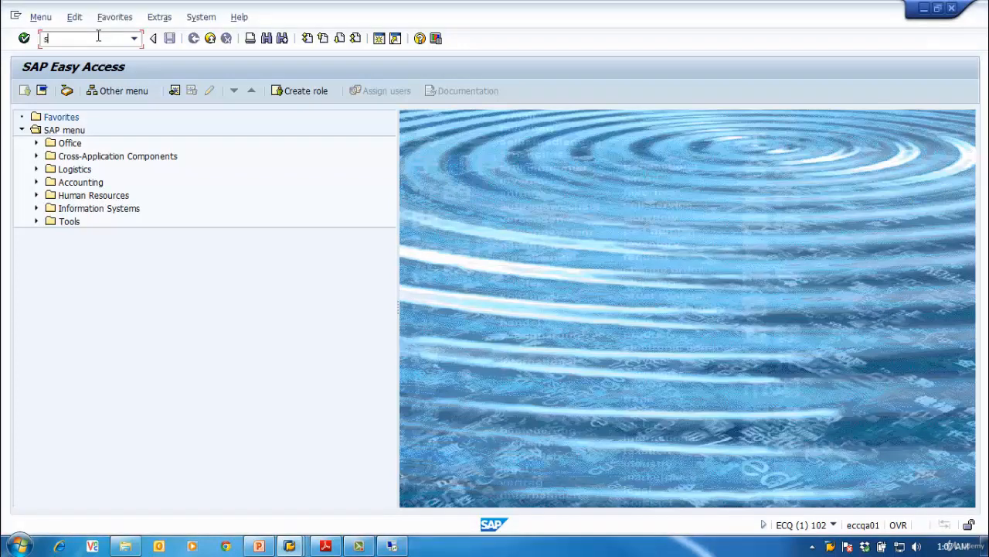
pyautogui.write('tms')
pyautogui.press('Return')
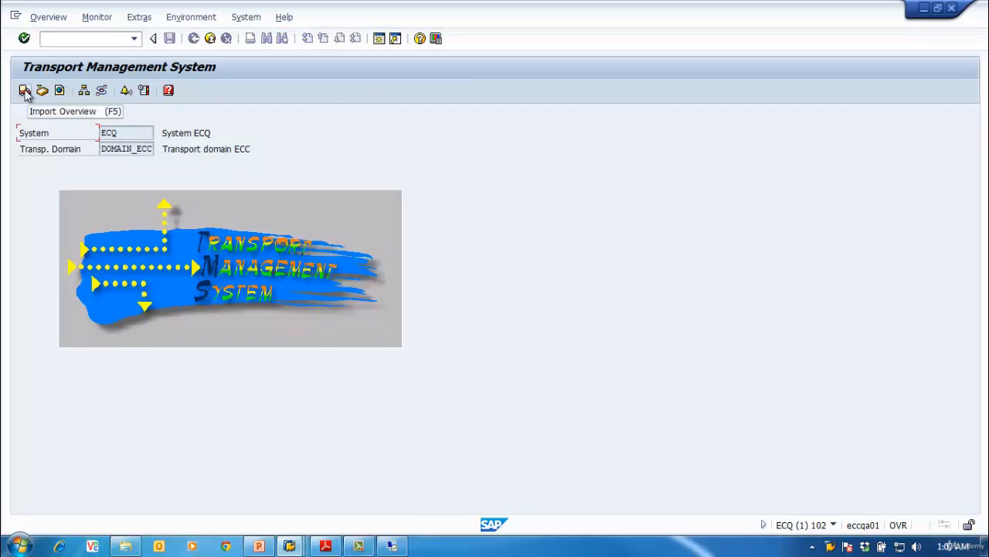
pyautogui.click(25, 91)
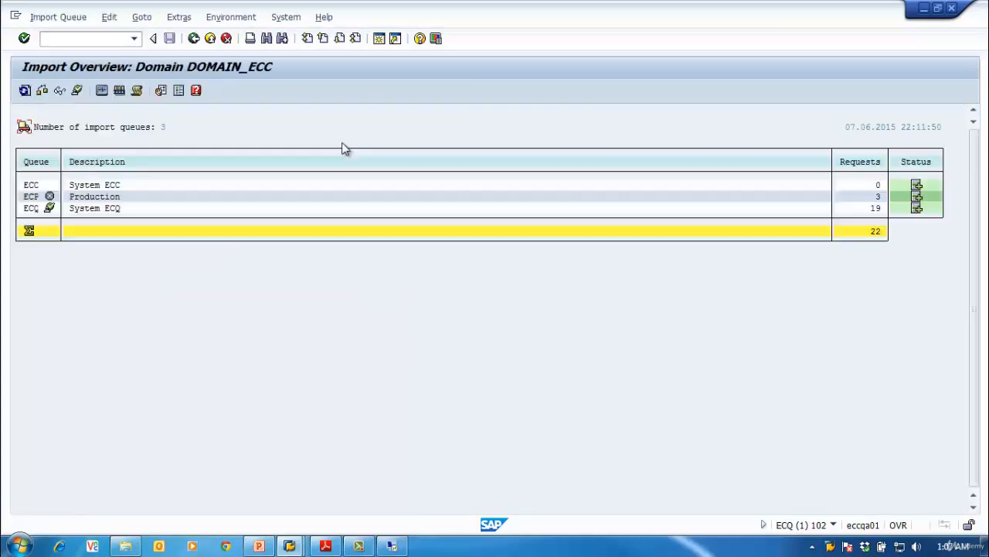
pyautogui.doubleClick(30, 209)
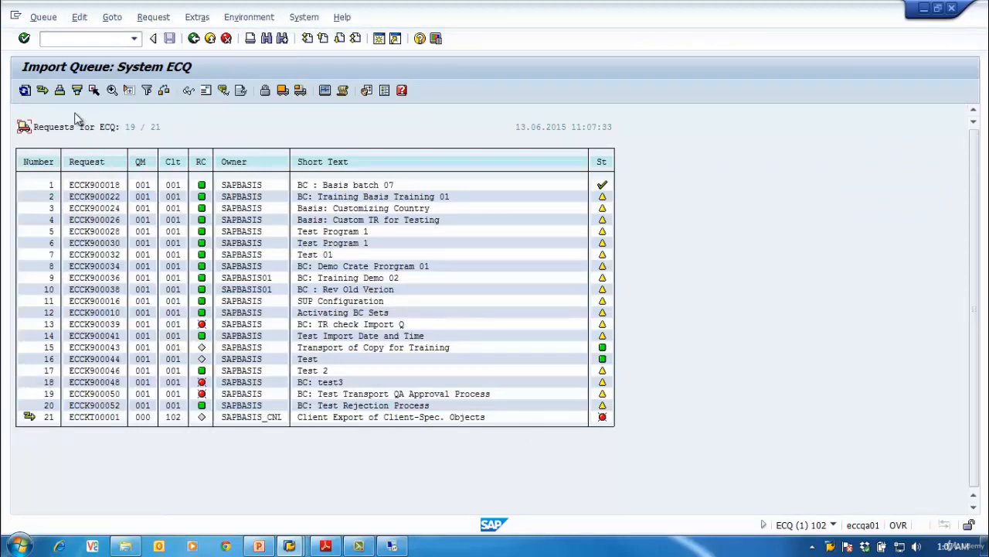
# Step: Transfer the data file of request ECCKT00001 for the ECQ queue, and consult the import queue's legend
pyautogui.click(42, 91)
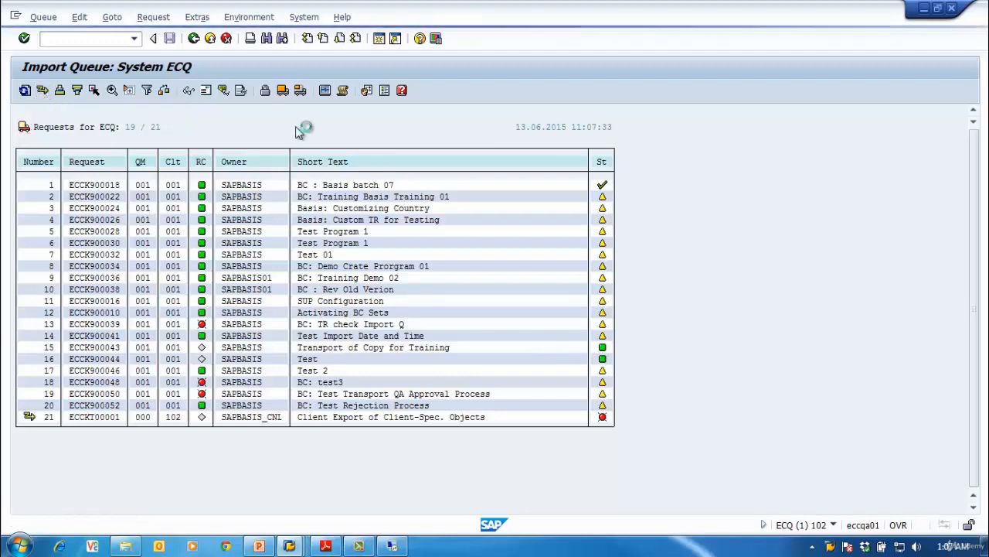
pyautogui.click(202, 293)
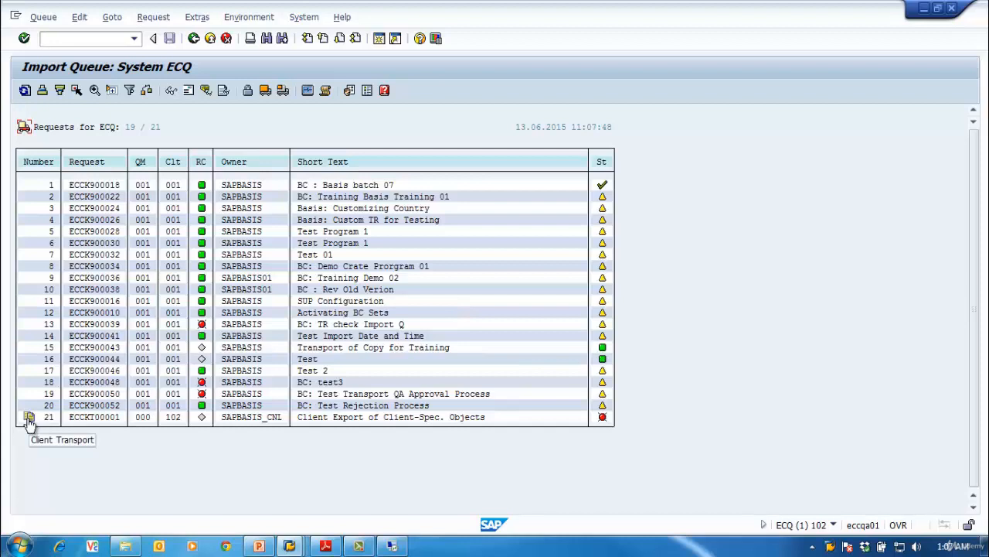
pyautogui.click(366, 91)
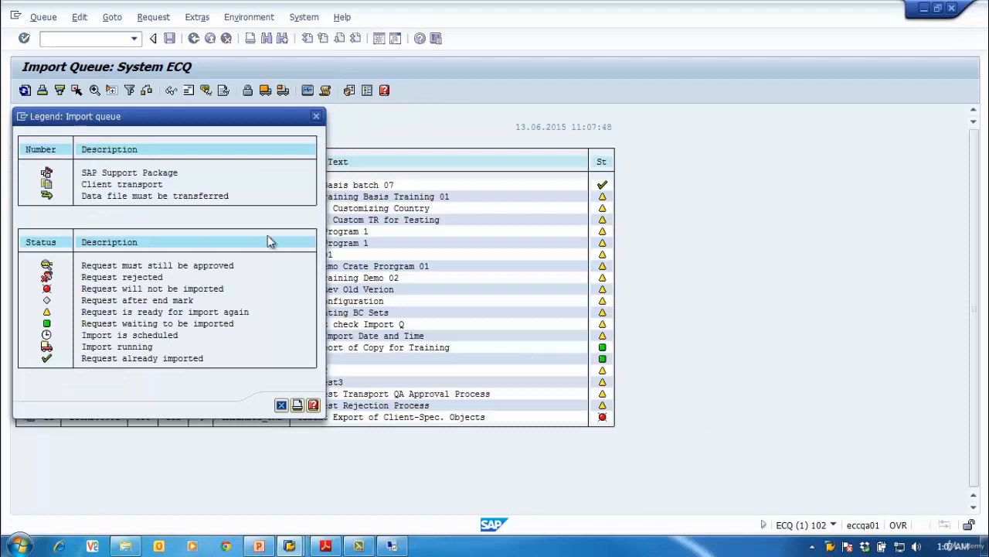
pyautogui.moveTo(164, 131); pyautogui.dragTo(611, 177)
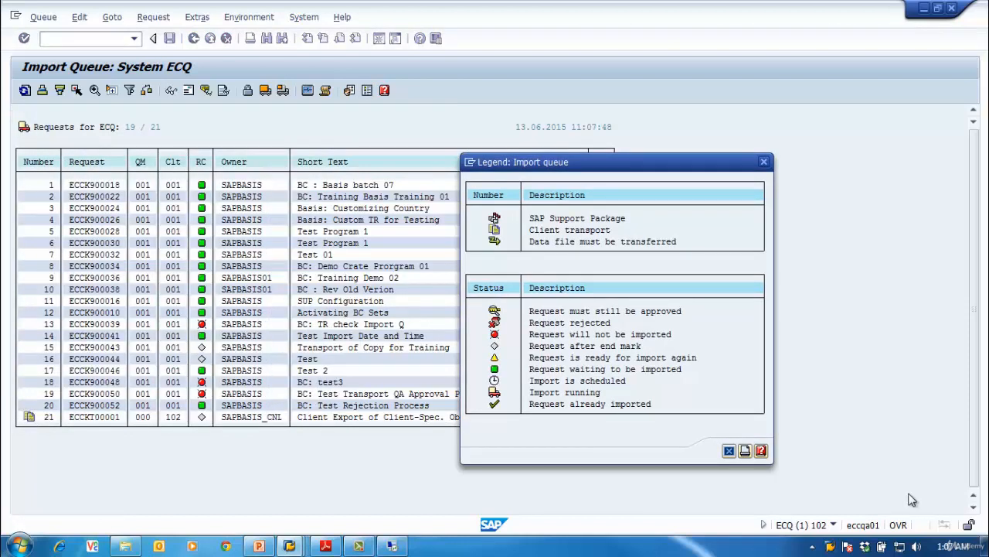
pyautogui.click(730, 450)
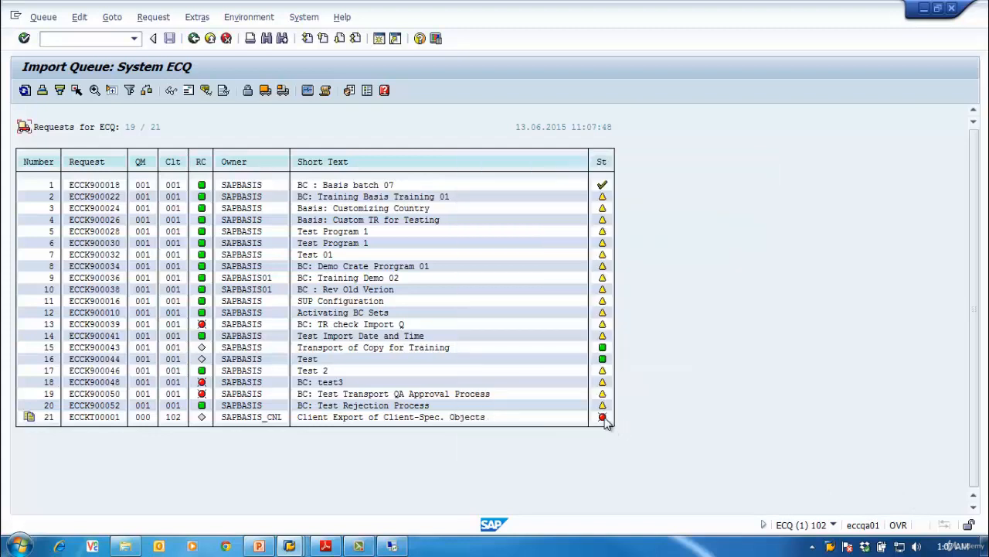
# Step: Select request ECCKT00001 in the ECQ queue and open its client import for target client 102
pyautogui.moveTo(606, 419)
pyautogui.click(107, 418)
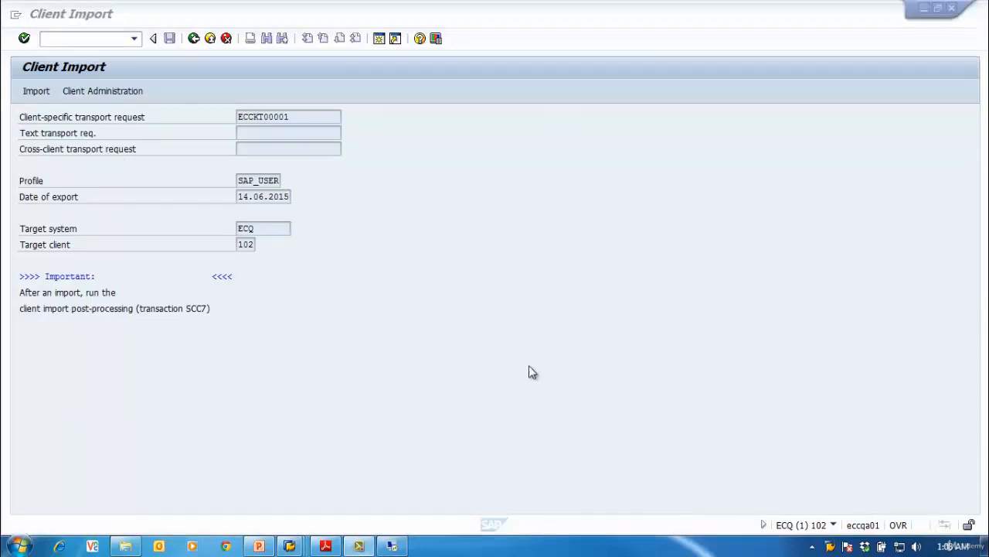
pyautogui.click(408, 283)
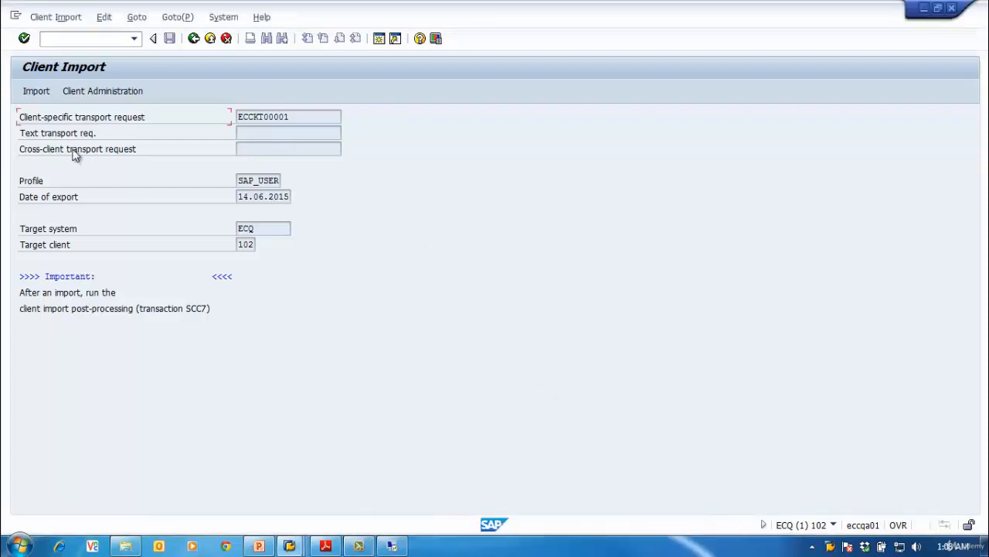
pyautogui.click(87, 94)
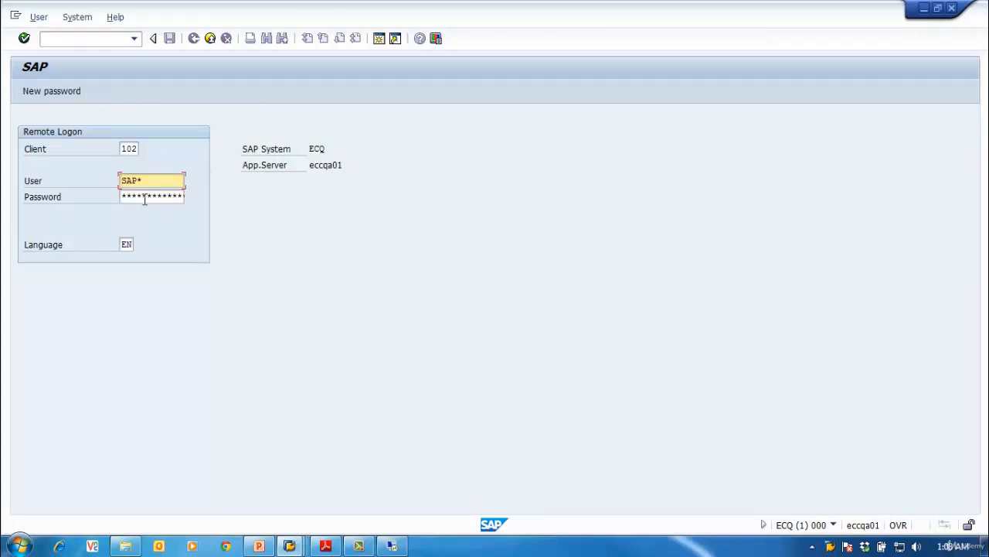
pyautogui.click(209, 39)
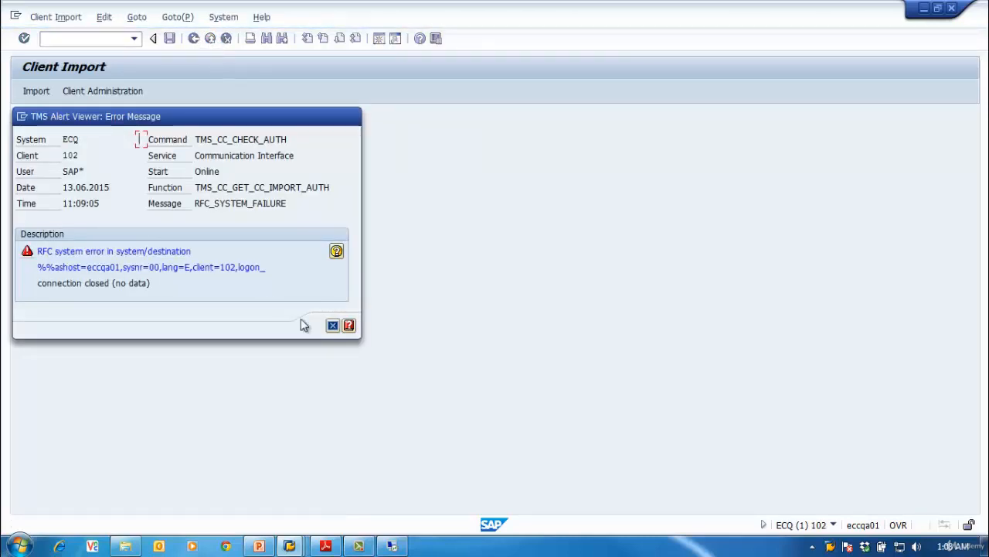
pyautogui.click(332, 326)
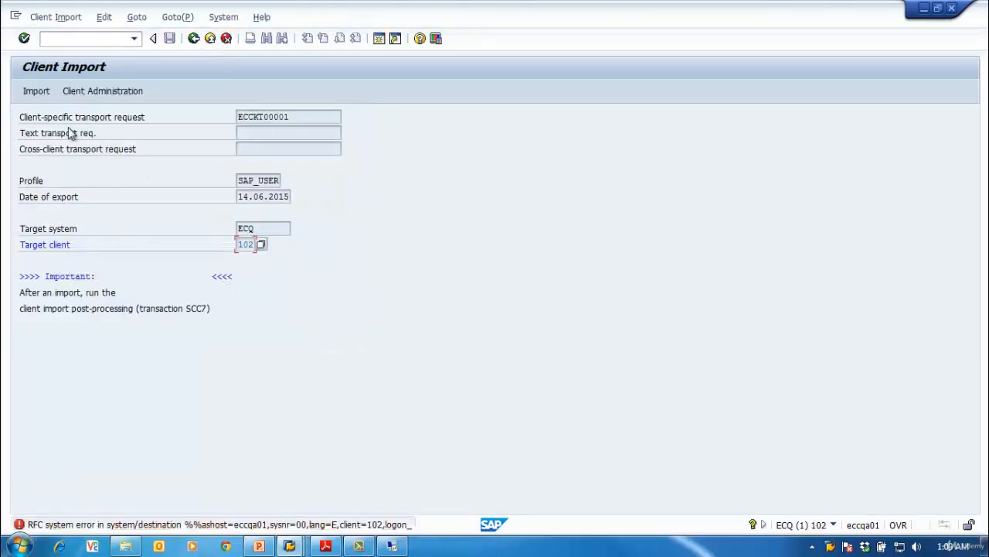
# Step: Start the client import of ECCKT00001 into ECQ client 102, authorizing the remote logon as SAP* with the account password
pyautogui.click(36, 94)
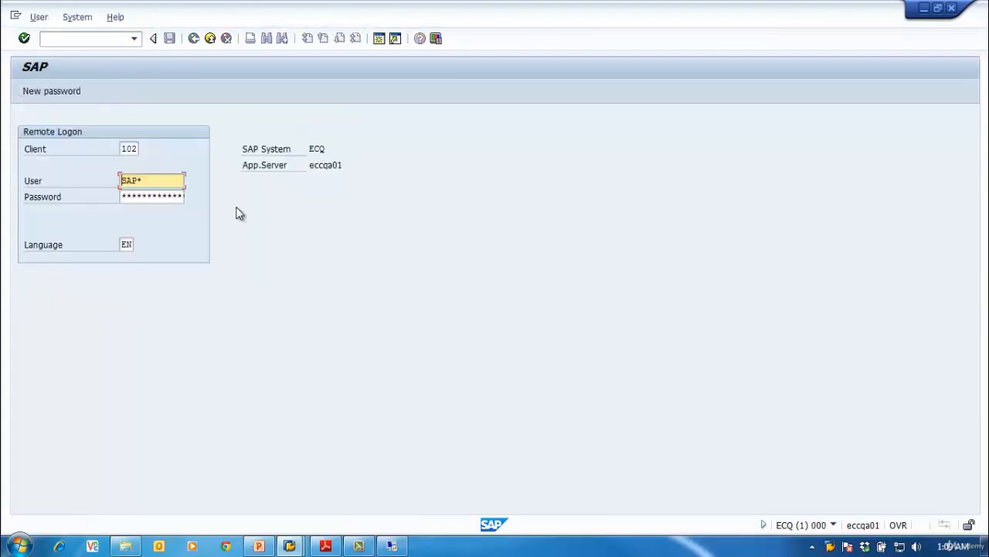
pyautogui.click(138, 197)
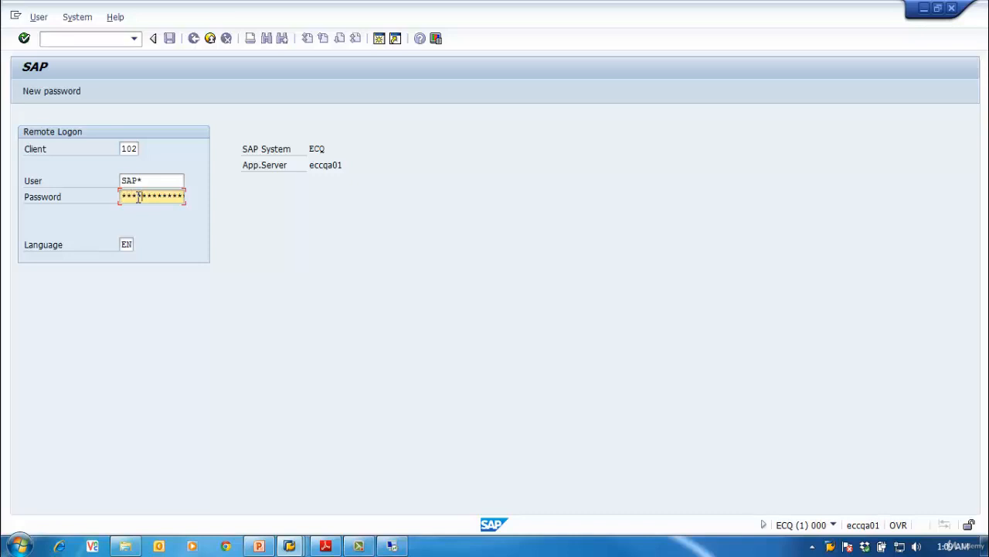
pyautogui.press('Return')
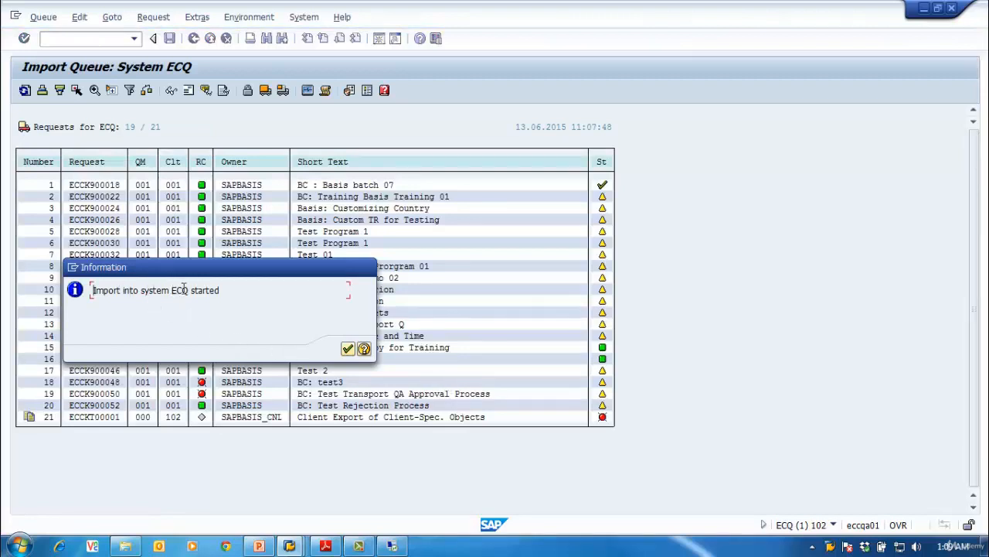
pyautogui.click(349, 349)
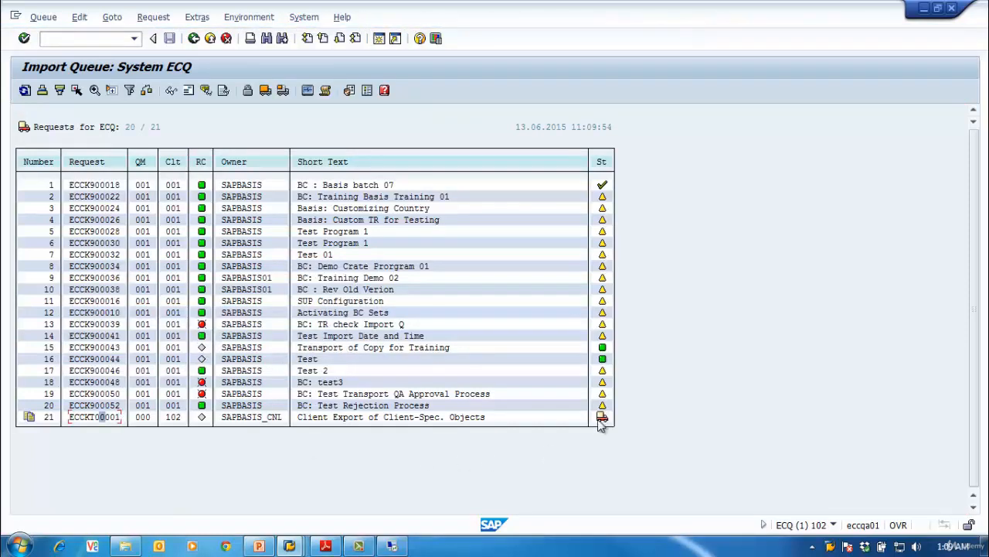
# Step: Refresh the ECQ import queue to check the import status of ECCKT00001, and return to the import overview
pyautogui.click(25, 92)
pyautogui.click(25, 92)
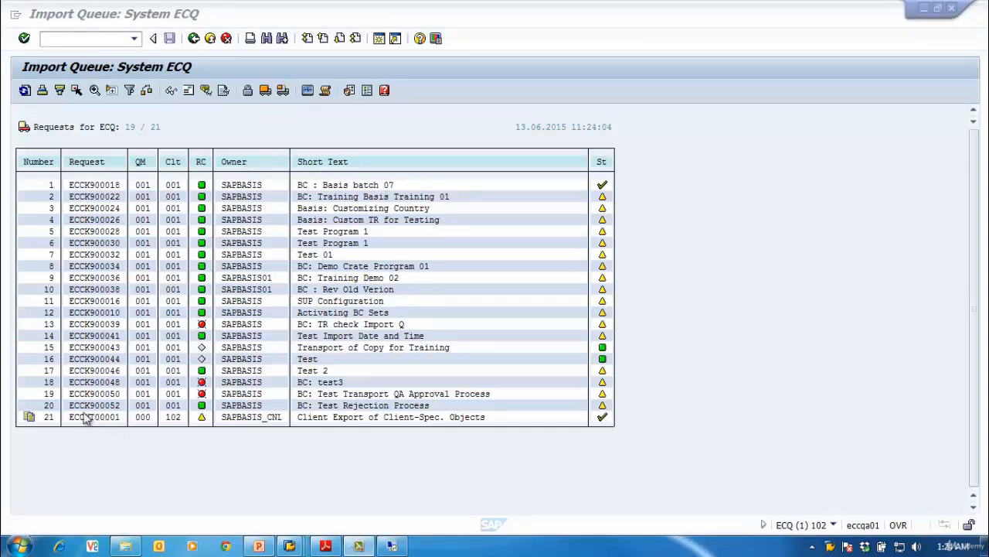
pyautogui.click(25, 89)
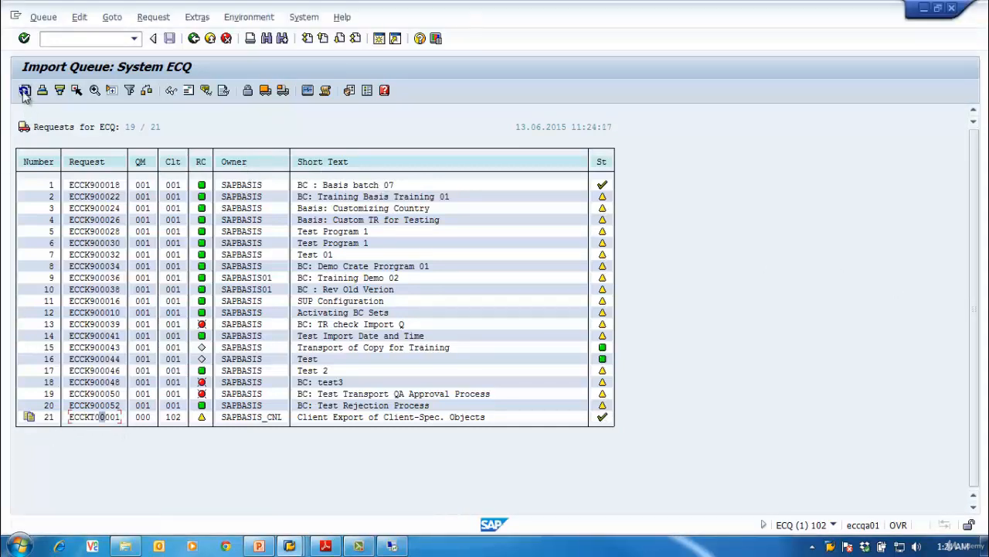
pyautogui.click(194, 39)
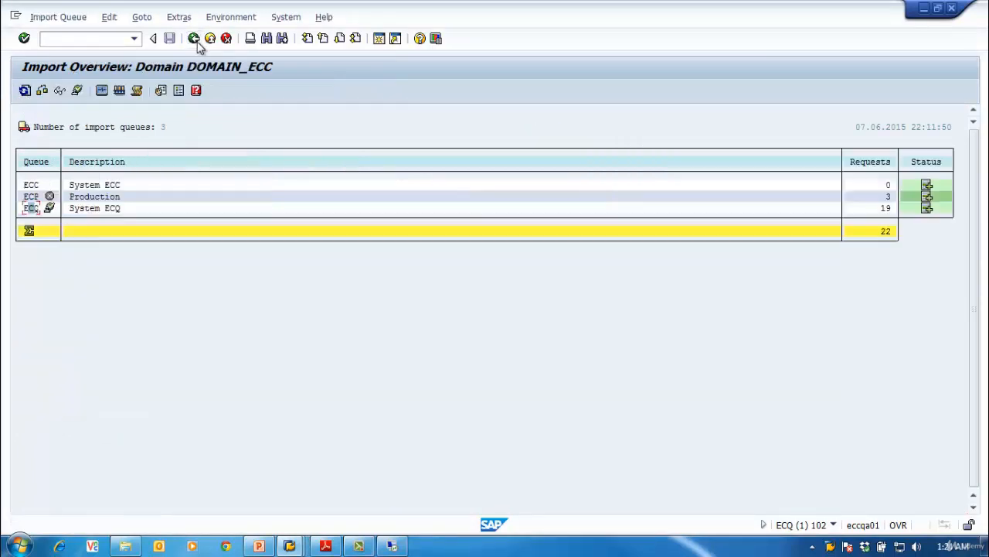
# Step: Leave transport management, open client import post-processing with transaction scc7, and check the profile name and export system of request ECCKT00001
pyautogui.click(194, 39)
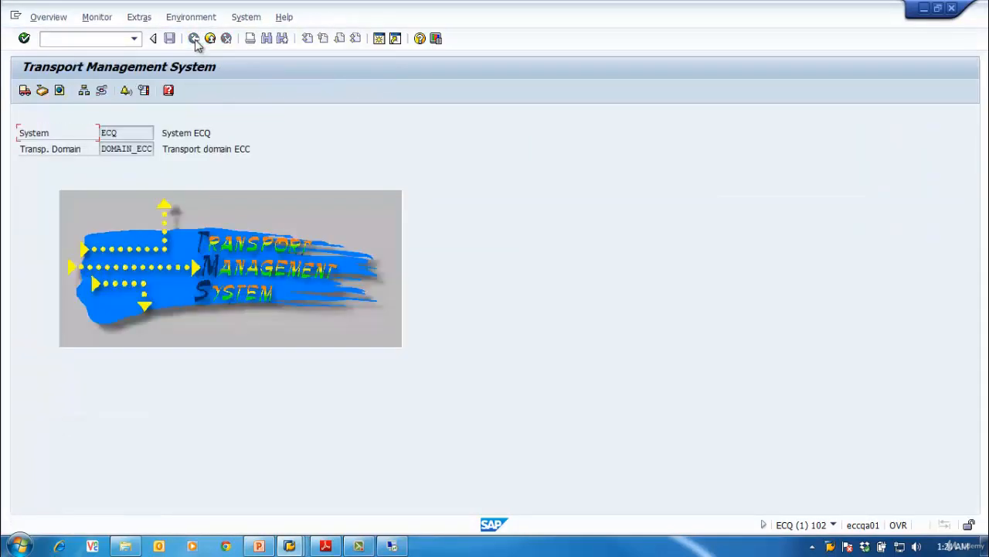
pyautogui.click(194, 38)
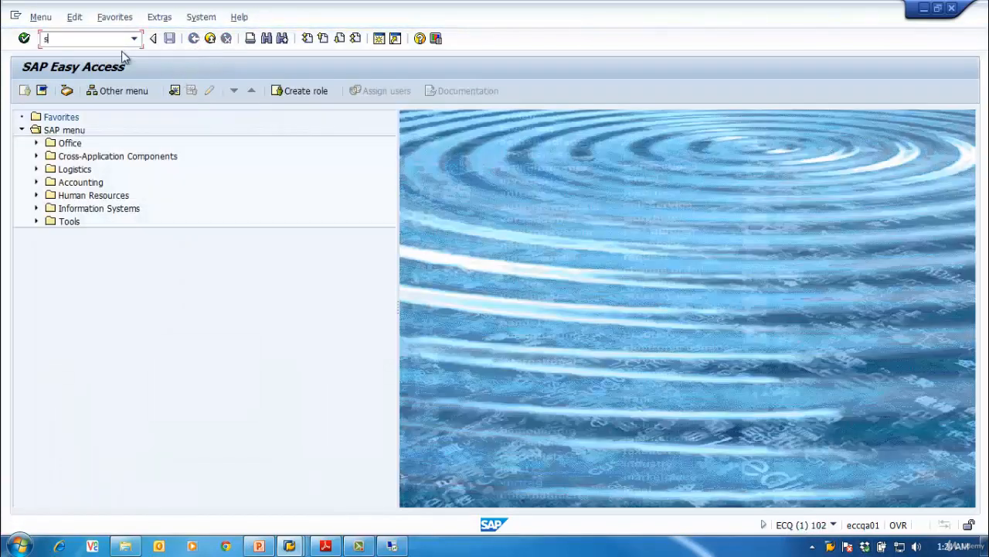
pyautogui.write('scc7')
pyautogui.press('Return')
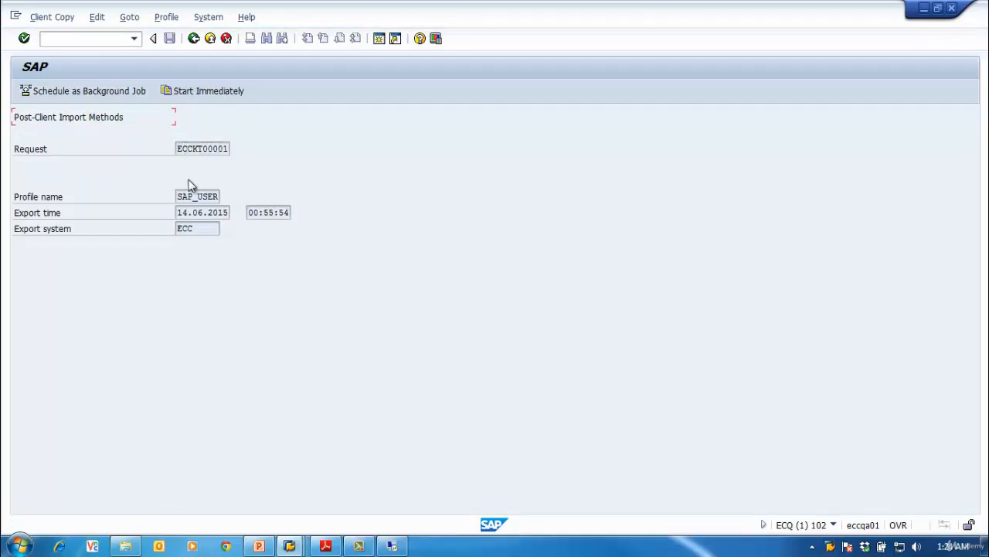
pyautogui.moveTo(179, 199); pyautogui.dragTo(214, 242)
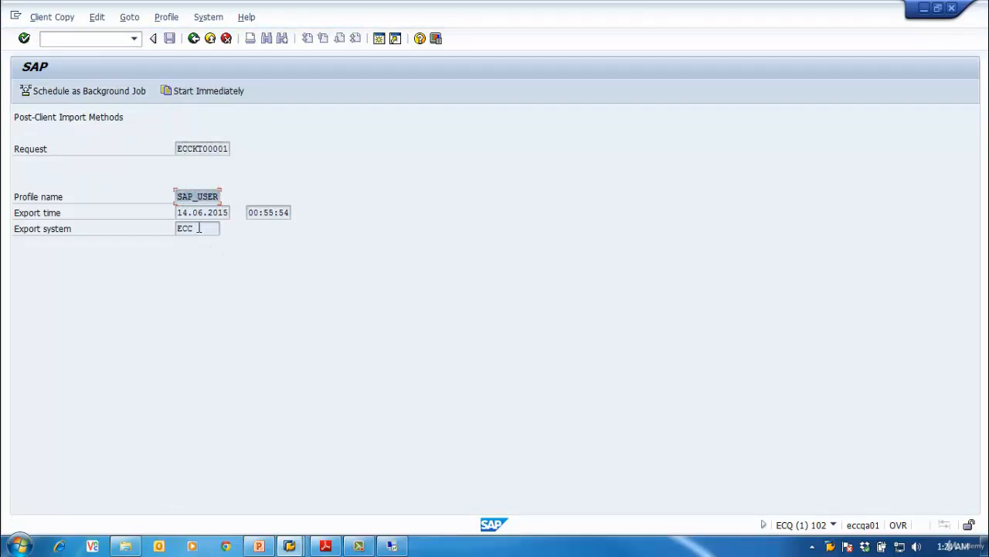
pyautogui.doubleClick(193, 229)
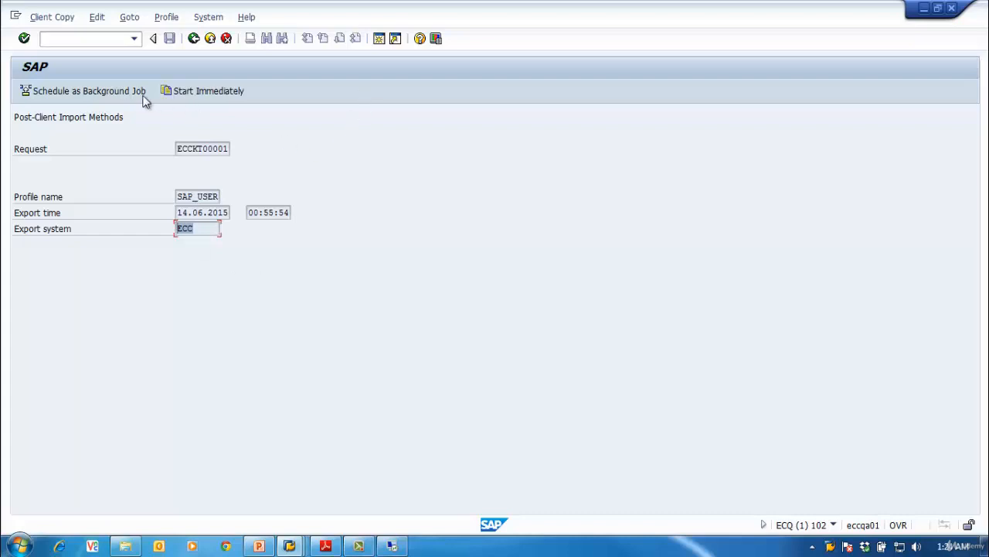
# Step: Schedule the SAP_USER client import post-processing as an immediate background job for target client 102
pyautogui.click(90, 92)
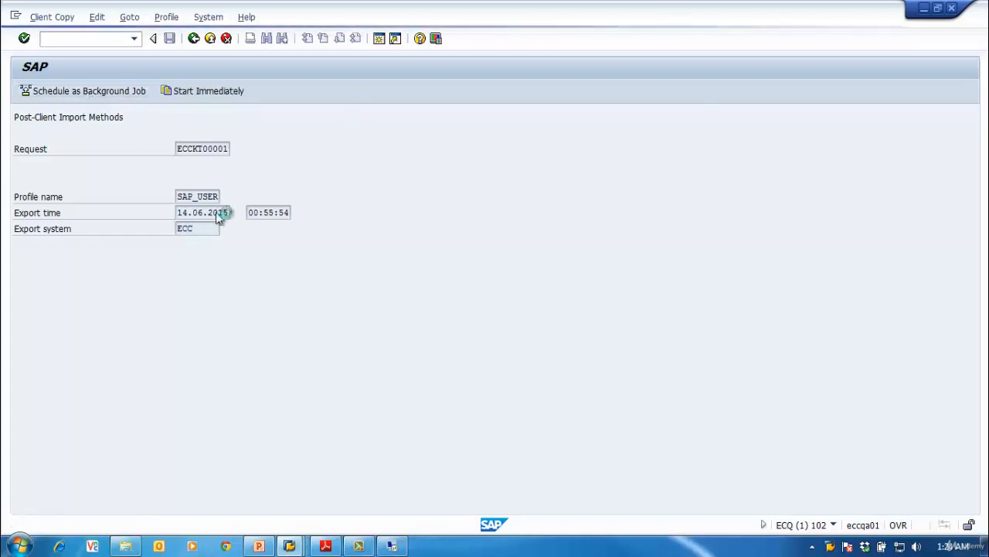
pyautogui.click(194, 39)
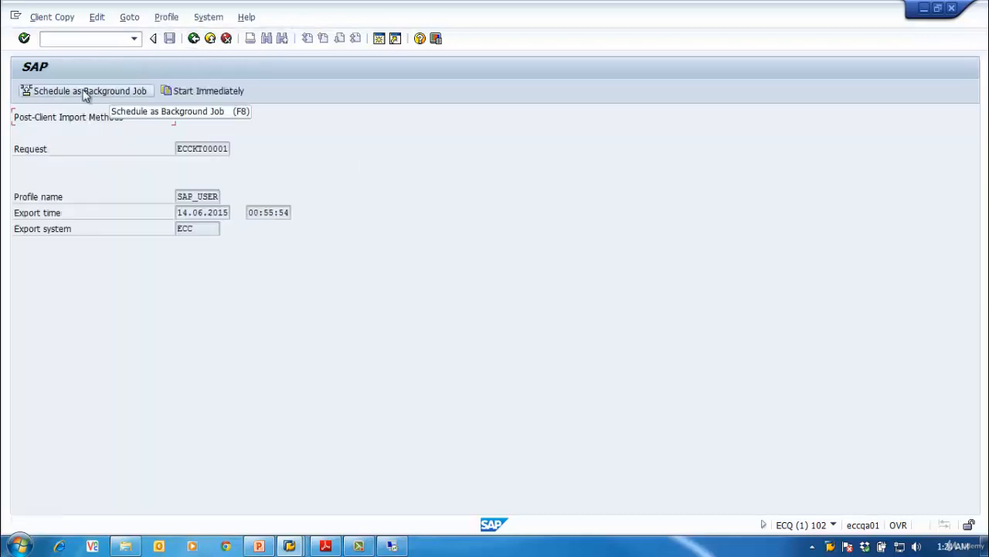
pyautogui.click(84, 90)
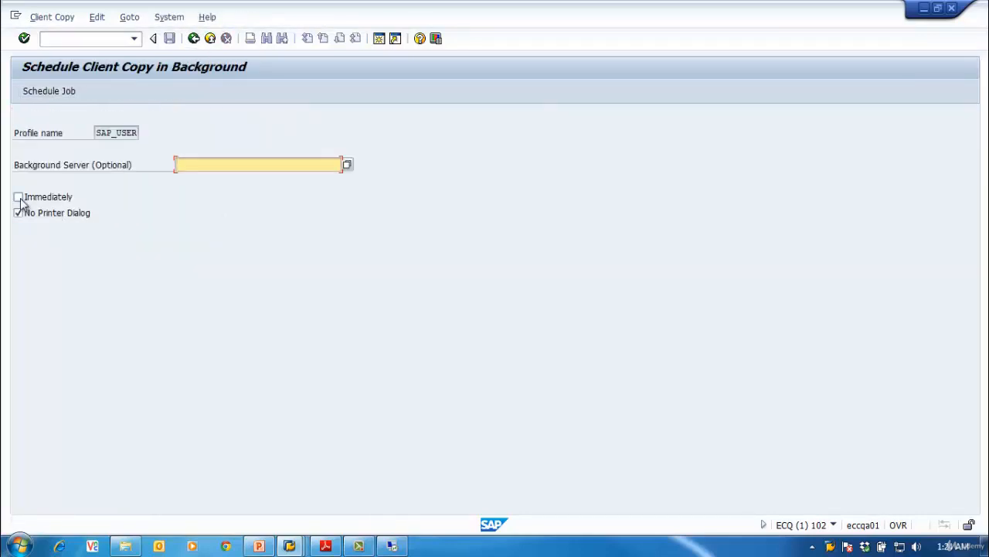
pyautogui.click(18, 197)
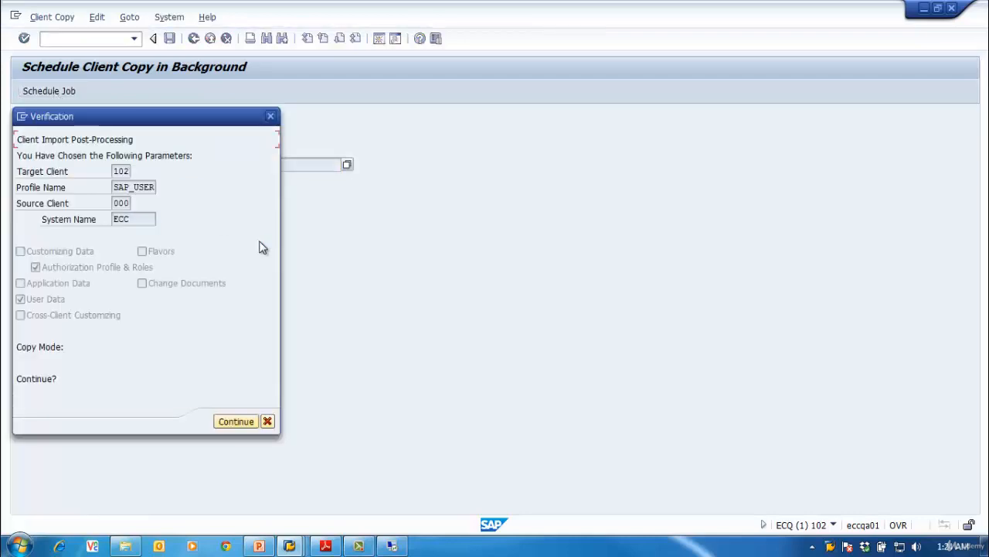
pyautogui.click(235, 420)
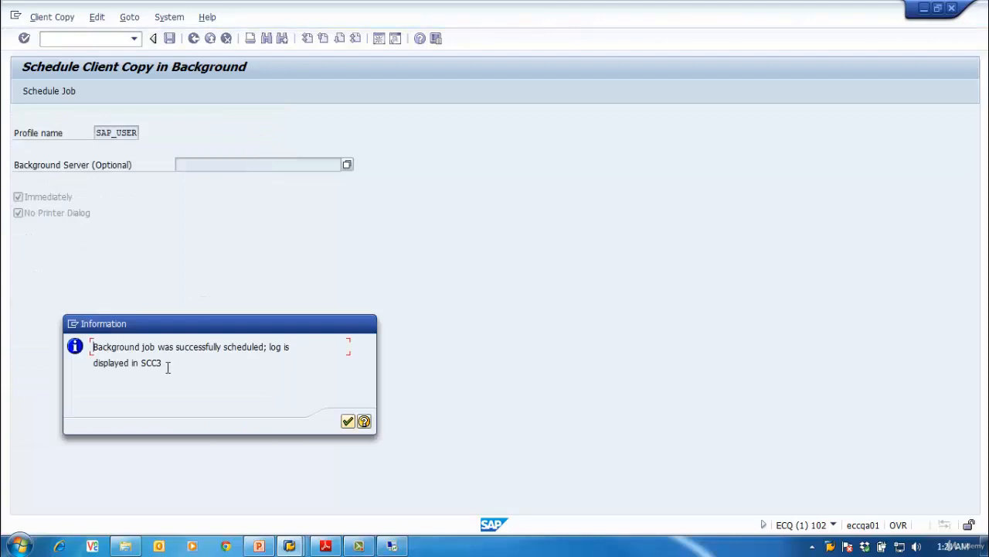
pyautogui.click(348, 420)
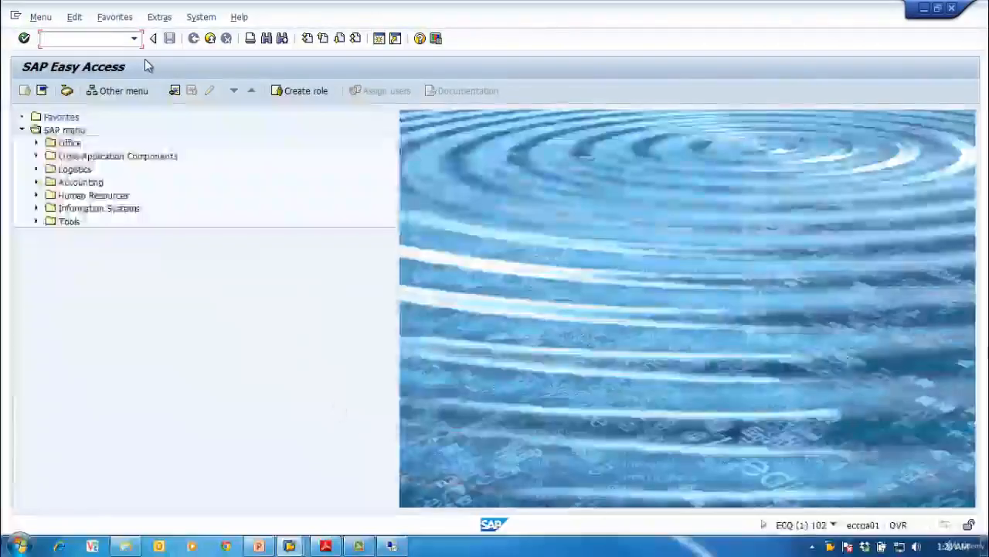
# Step: Open the client copy logs with transaction scc3 and refresh them repeatedly to check the status of the import from client 000
pyautogui.write('scc3')
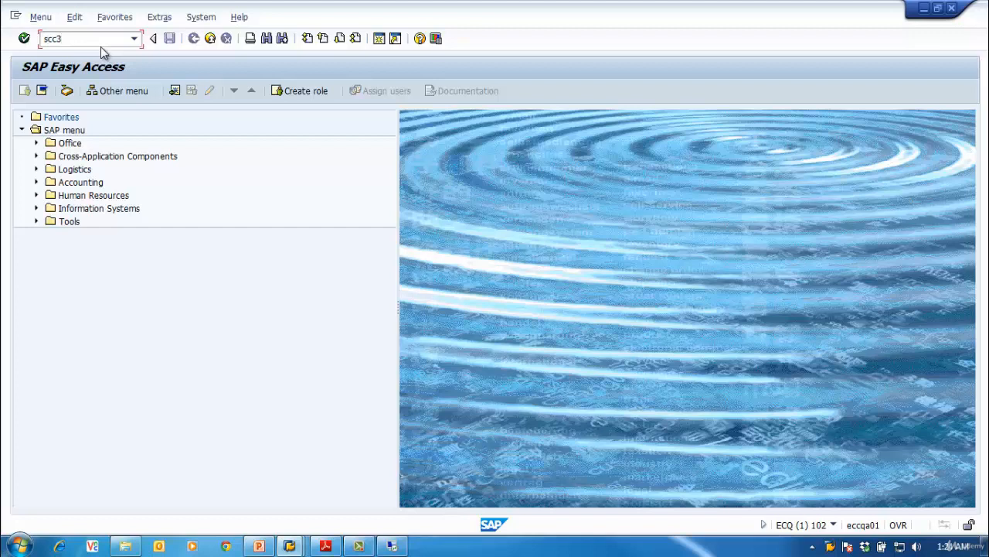
pyautogui.press('Return')
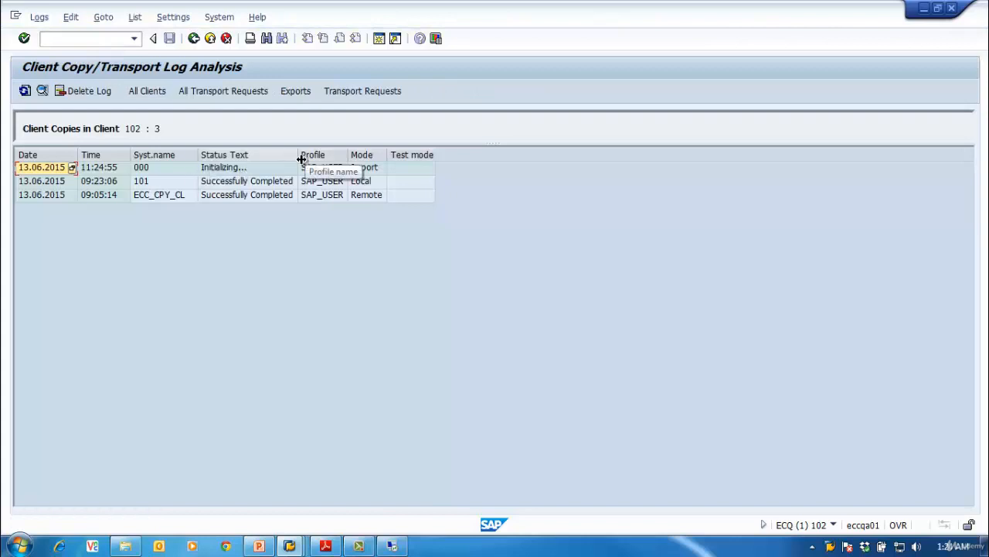
pyautogui.moveTo(300, 160); pyautogui.dragTo(315, 160)
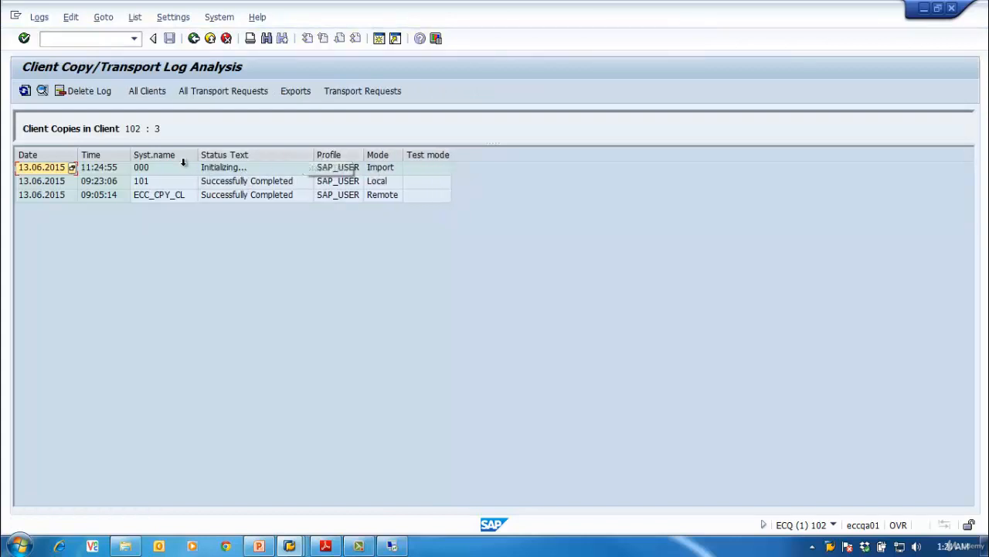
pyautogui.click(25, 90)
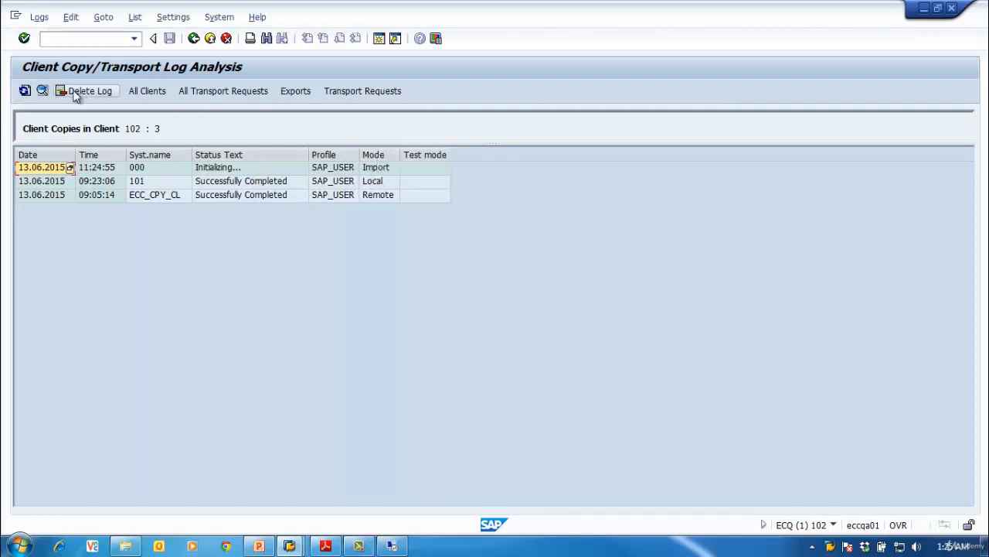
pyautogui.click(24, 90)
pyautogui.click(25, 91)
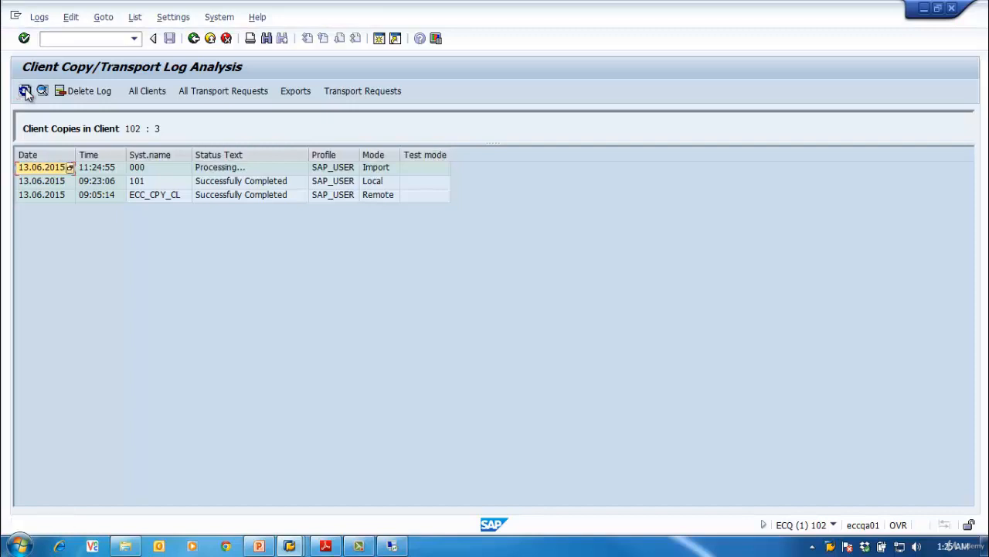
pyautogui.click(25, 90)
pyautogui.click(24, 90)
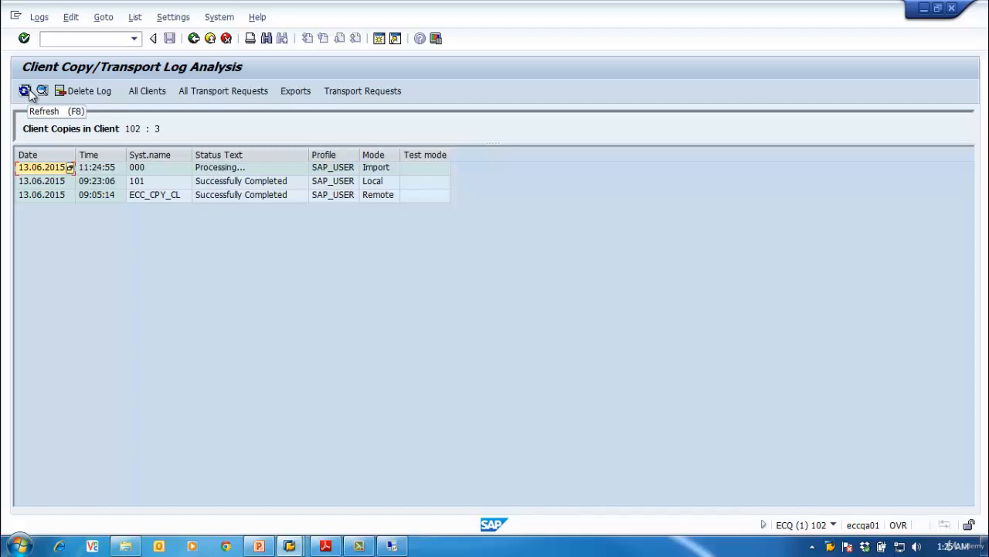
pyautogui.click(27, 91)
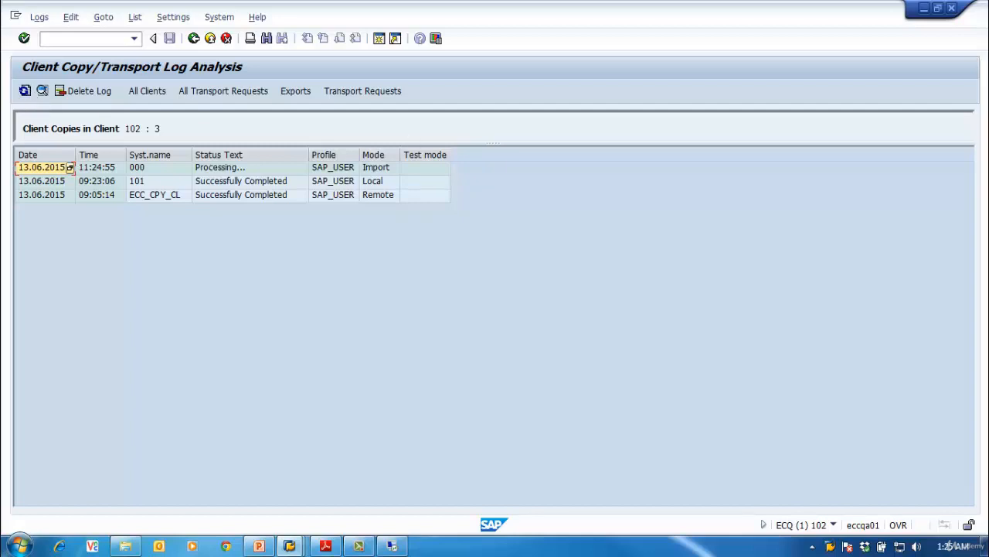
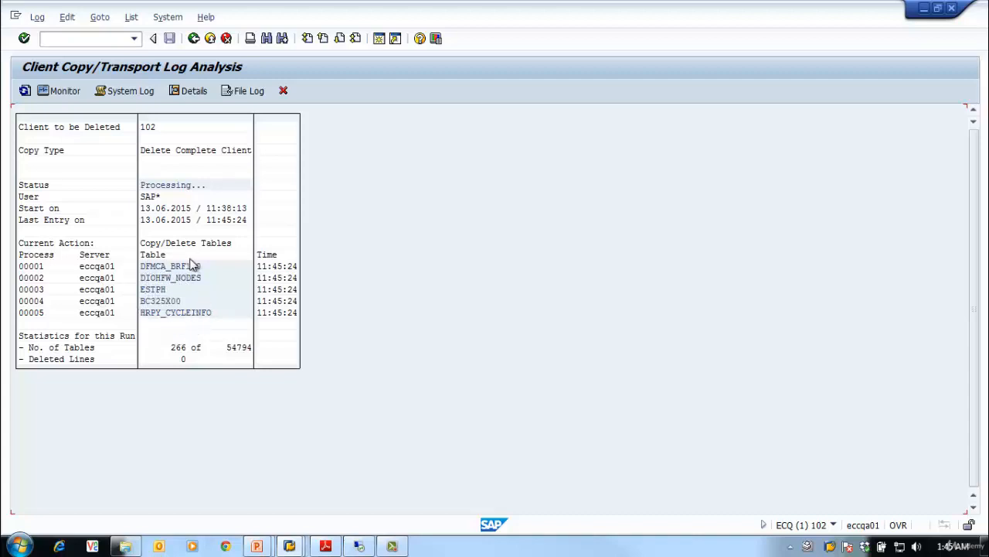
# Step: Refresh the deletion log of client 102, view the table progress monitor, and return to the client copy logs
pyautogui.click(25, 91)
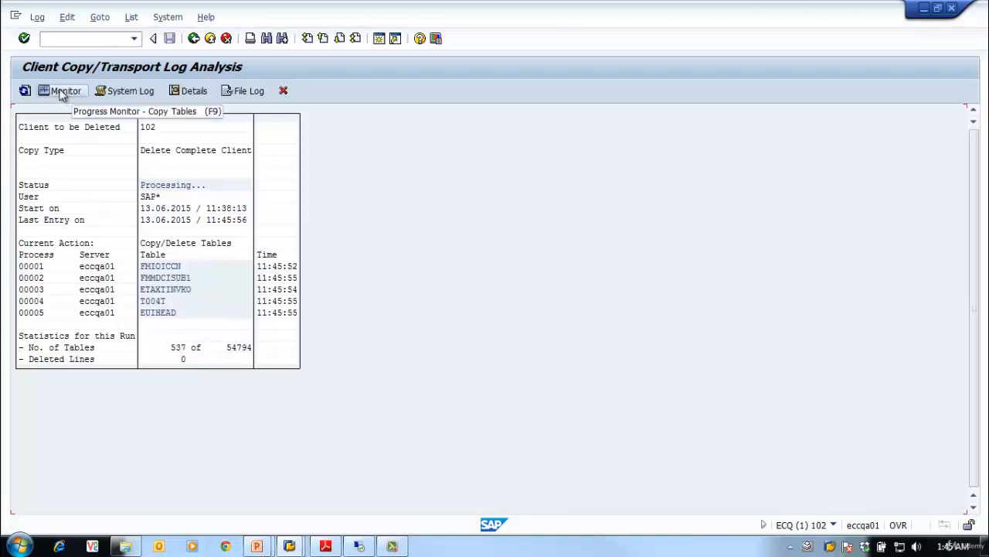
pyautogui.click(64, 91)
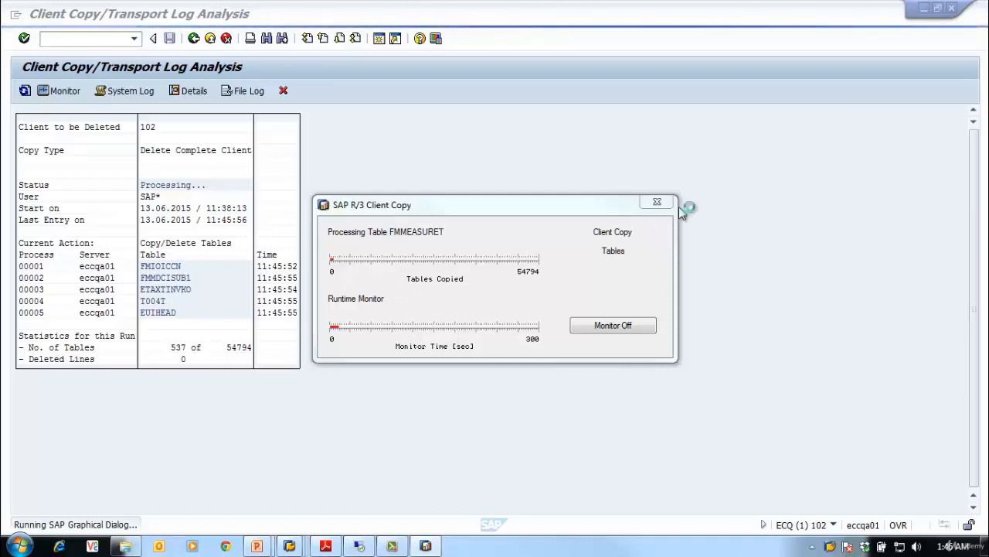
pyautogui.click(658, 204)
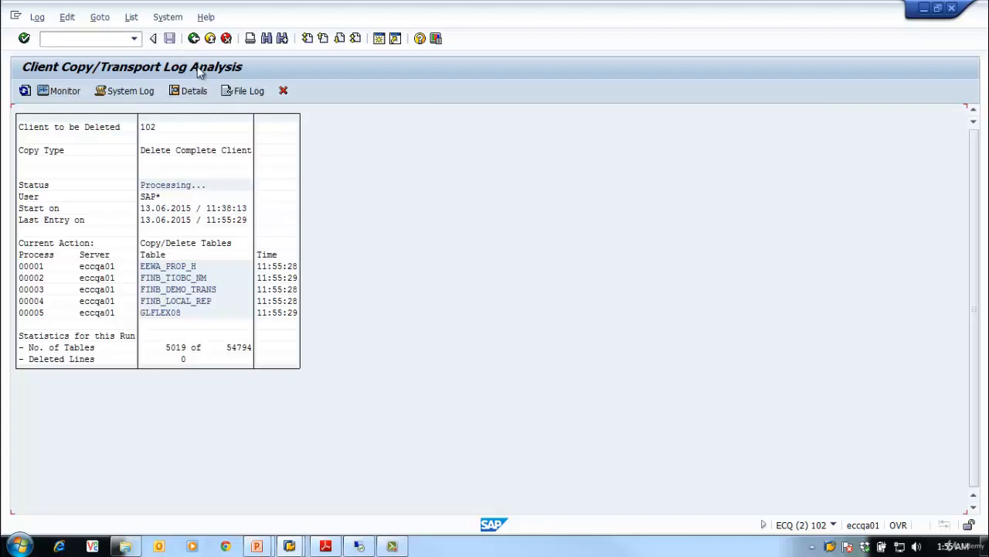
pyautogui.click(194, 38)
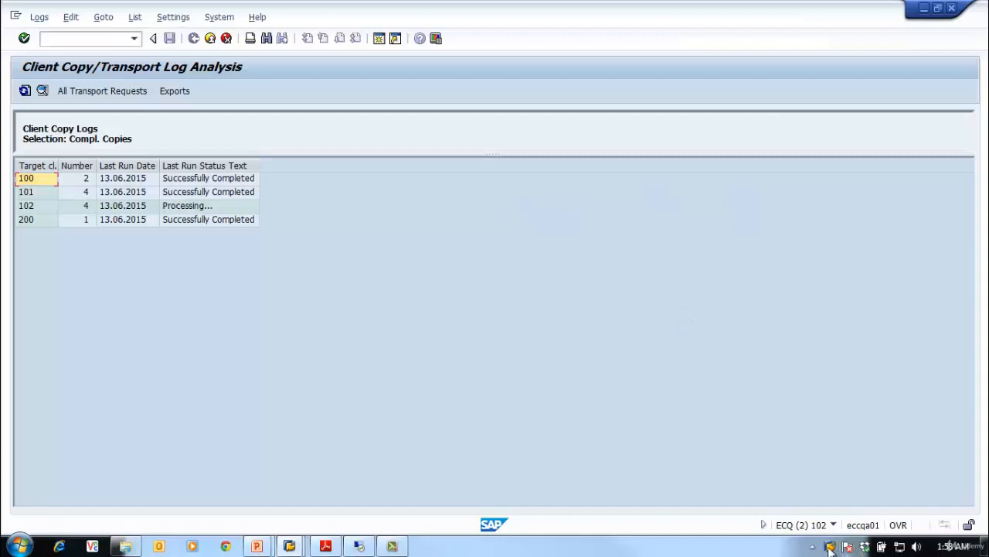
# Step: Switch to the ECQ client 101 Copy by Transport Request session and open an additional session in a smaller, repositioned window
pyautogui.rightClick(831, 548)
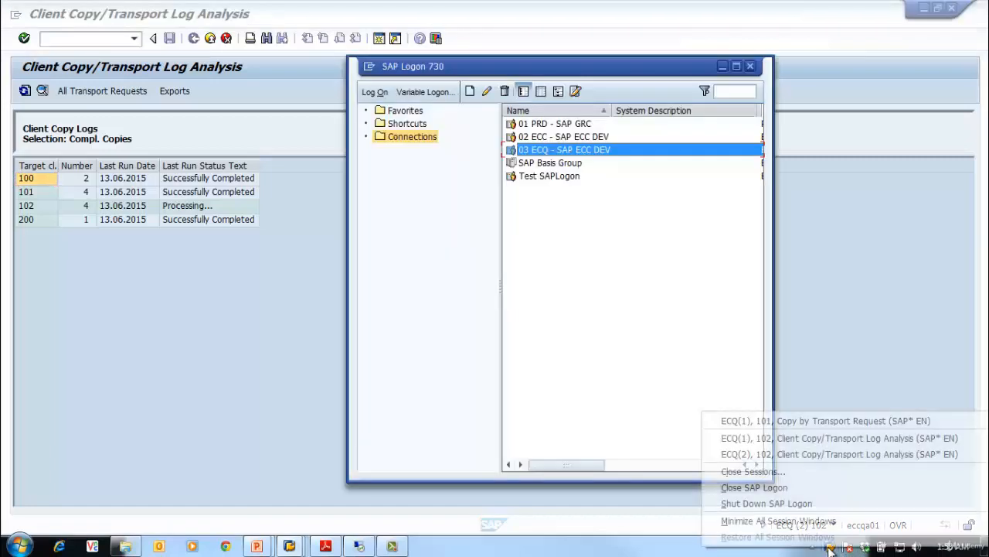
pyautogui.click(797, 421)
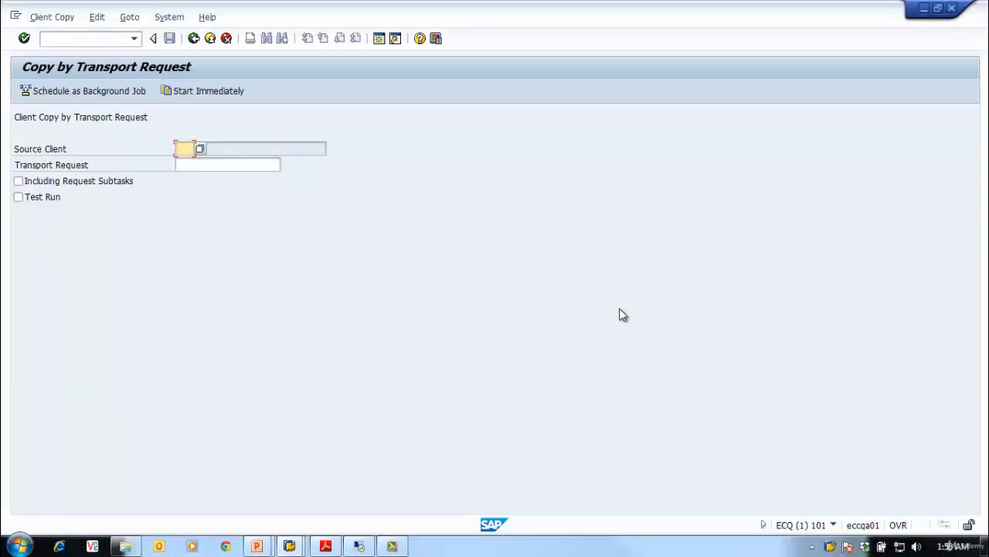
pyautogui.rightClick(830, 548)
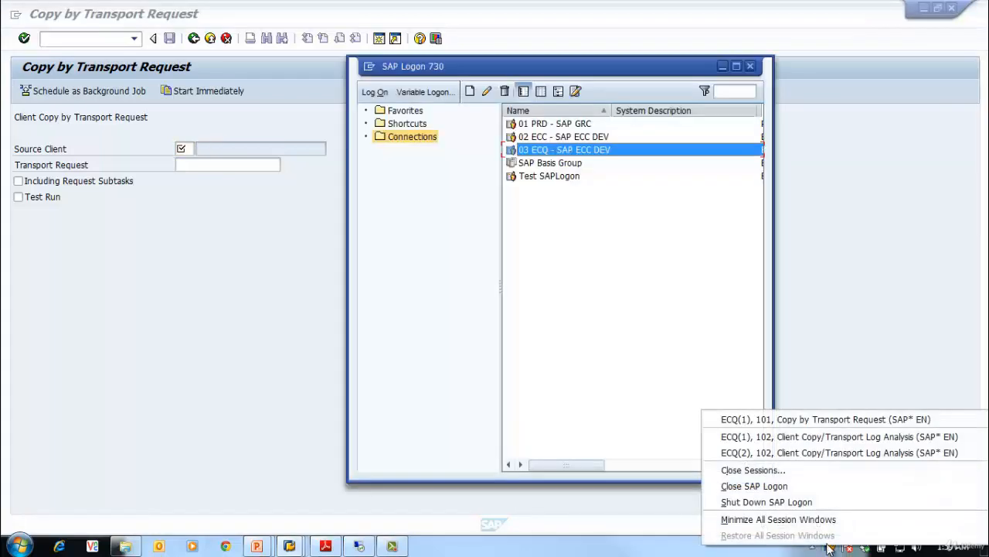
pyautogui.click(899, 360)
pyautogui.click(386, 40)
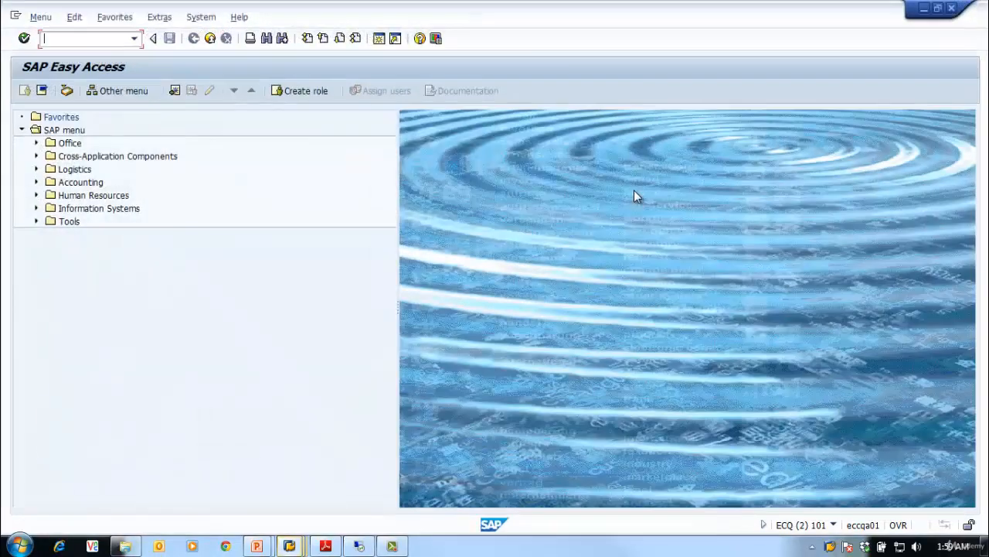
pyautogui.doubleClick(530, 11)
pyautogui.moveTo(577, 66); pyautogui.dragTo(624, 48)
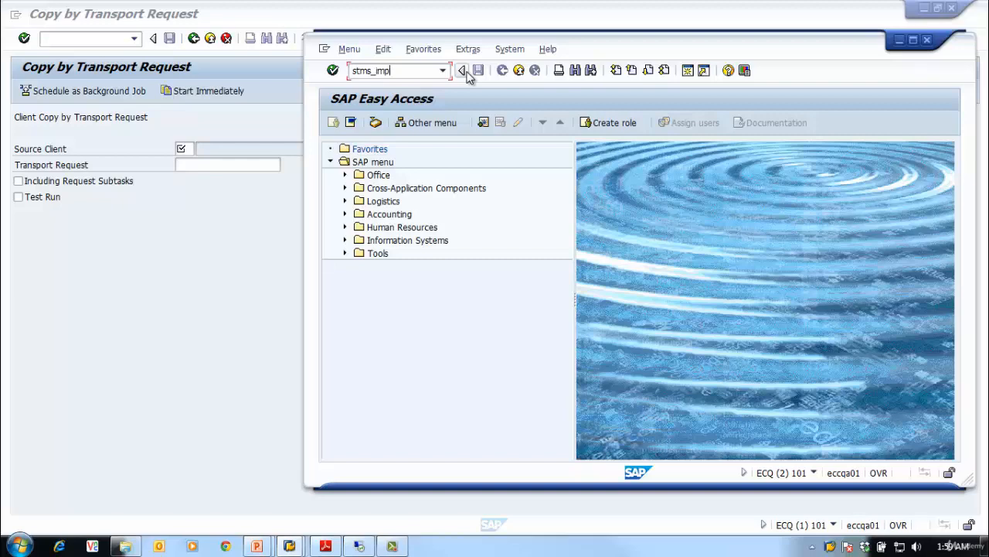
# Step: Open the ECQ import queue with transaction stms_import and copy the request number ECCK900018
pyautogui.write('stms_import')
pyautogui.press('Return')
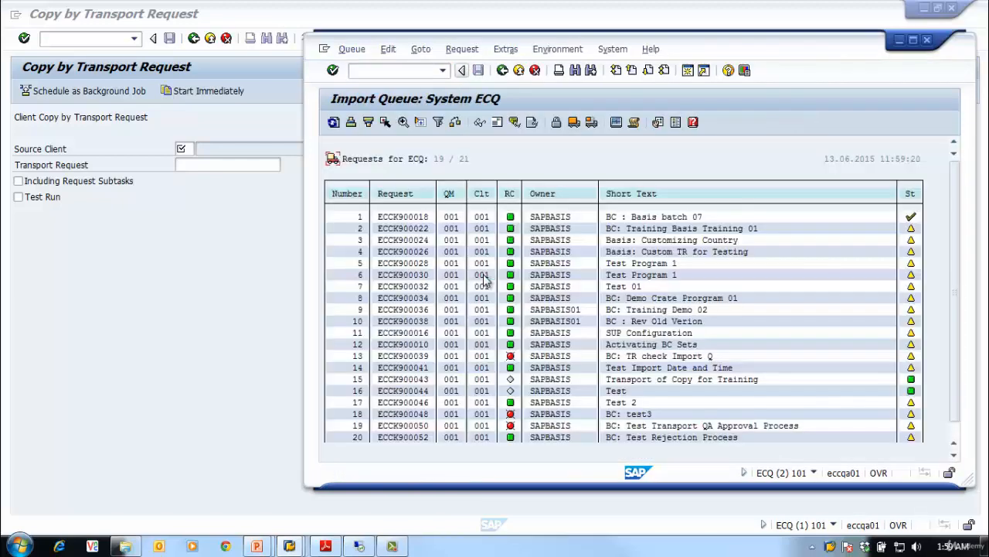
pyautogui.click(396, 218)
pyautogui.click(379, 219)
pyautogui.moveTo(379, 217); pyautogui.dragTo(435, 230)
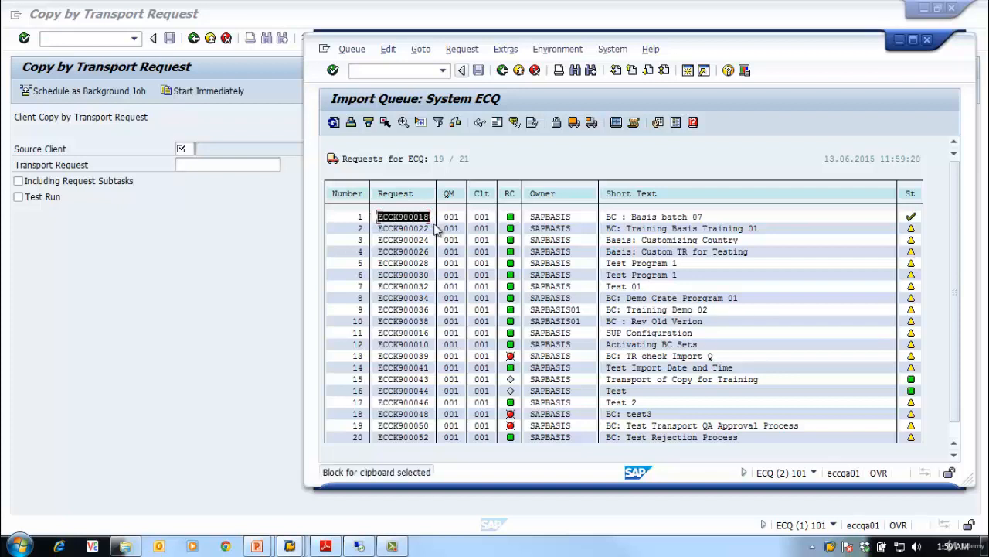
pyautogui.hotkey('ctrl', 'c')
# Step: Copy transport request ECCK900018 including its subtasks from source client 001 to client 101, starting immediately without a test run
pyautogui.click(182, 217)
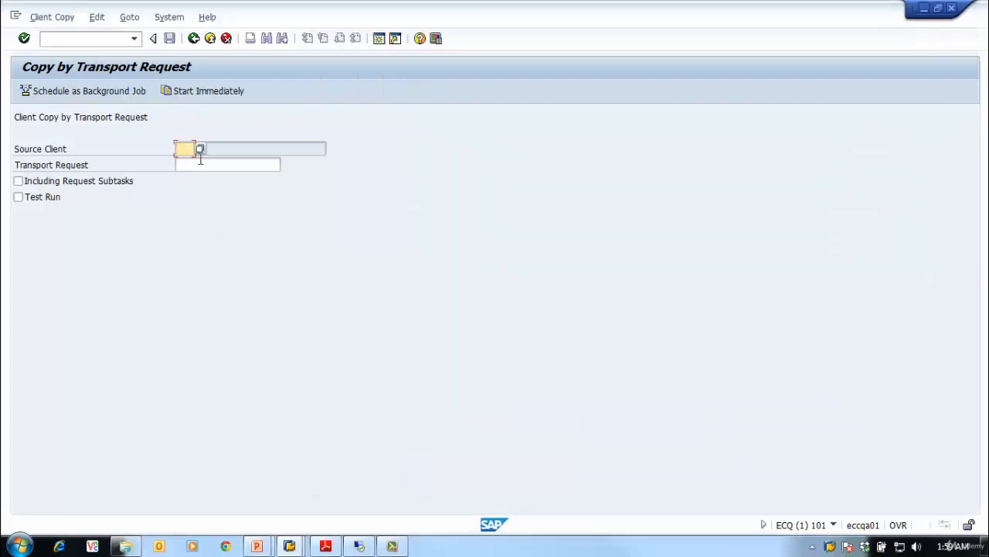
pyautogui.write('0')
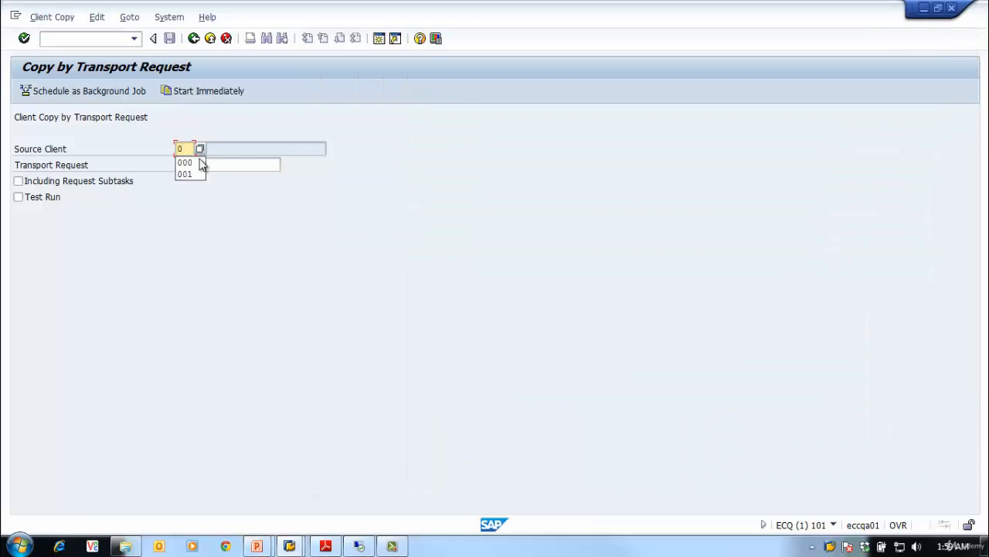
pyautogui.write('01')
pyautogui.click(200, 165)
pyautogui.hotkey('ctrl', 'v')
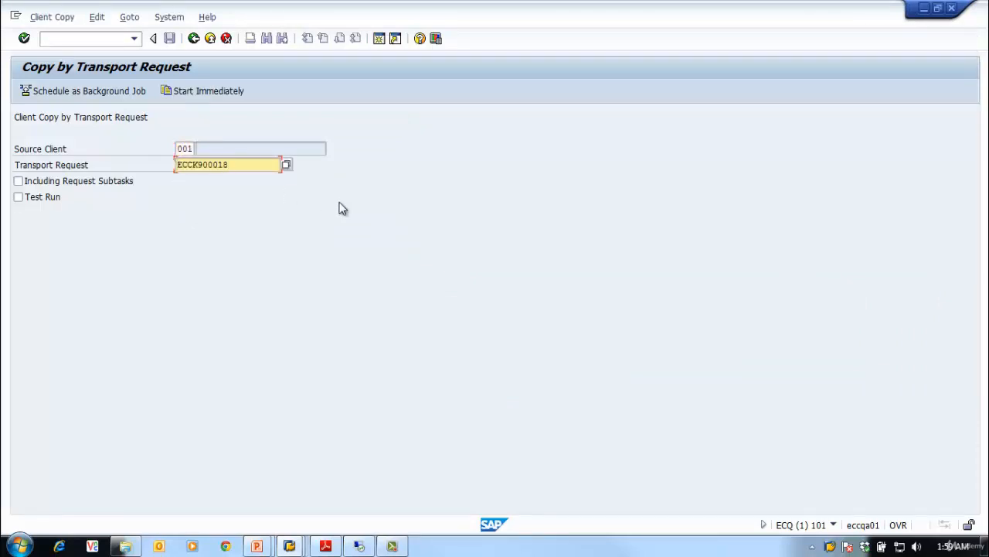
pyautogui.click(17, 180)
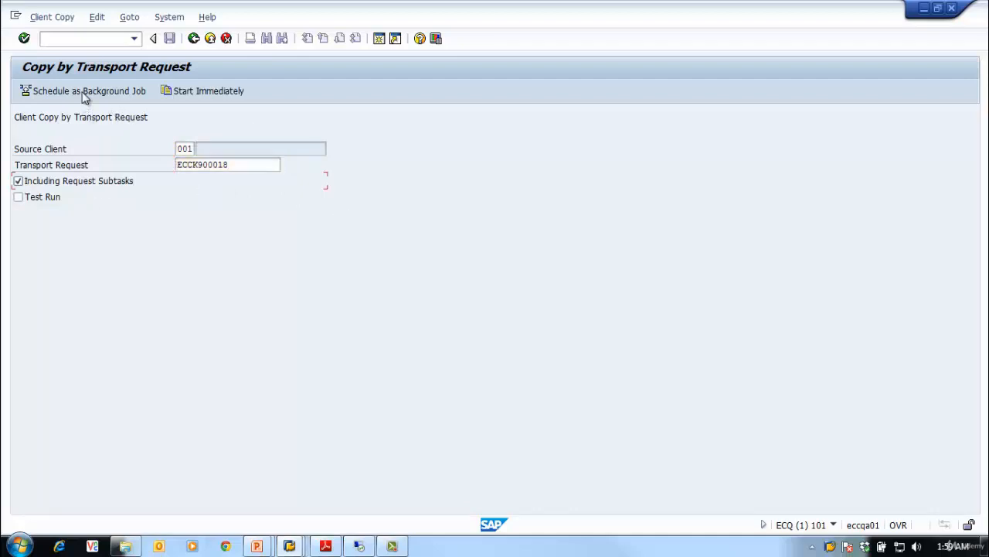
pyautogui.click(221, 91)
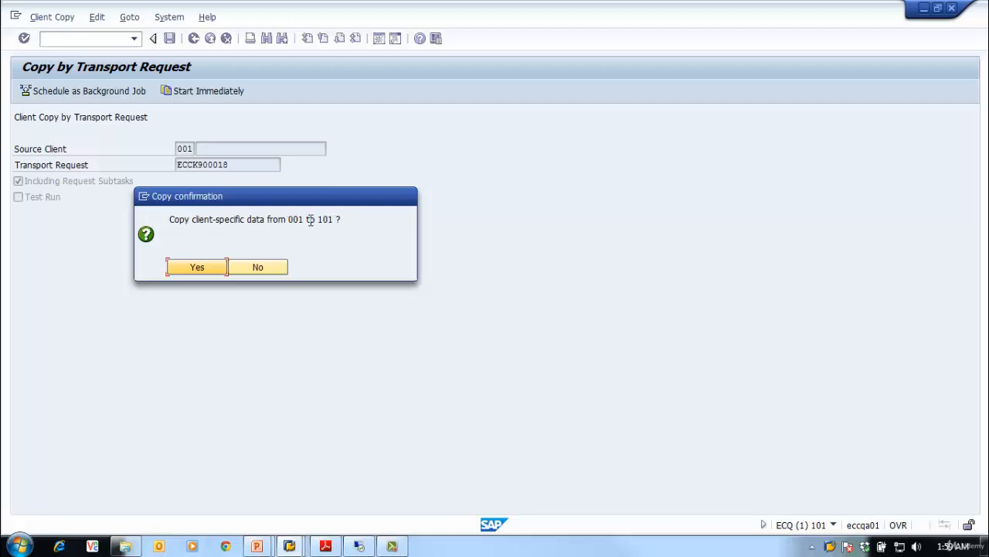
pyautogui.click(197, 268)
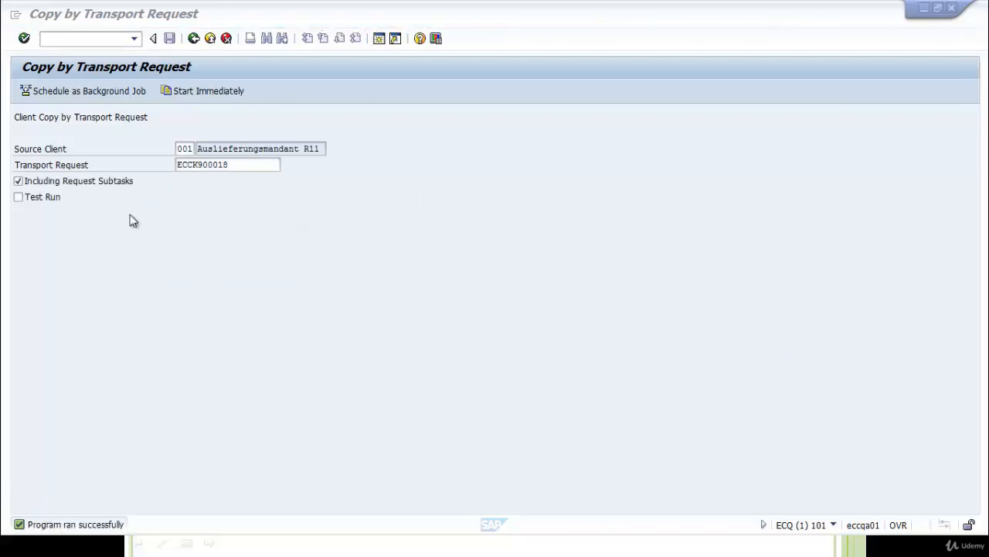
# Step: Open the Transport Organizer (Extended View) and display the contents of request ECCK900018
pyautogui.click(95, 39)
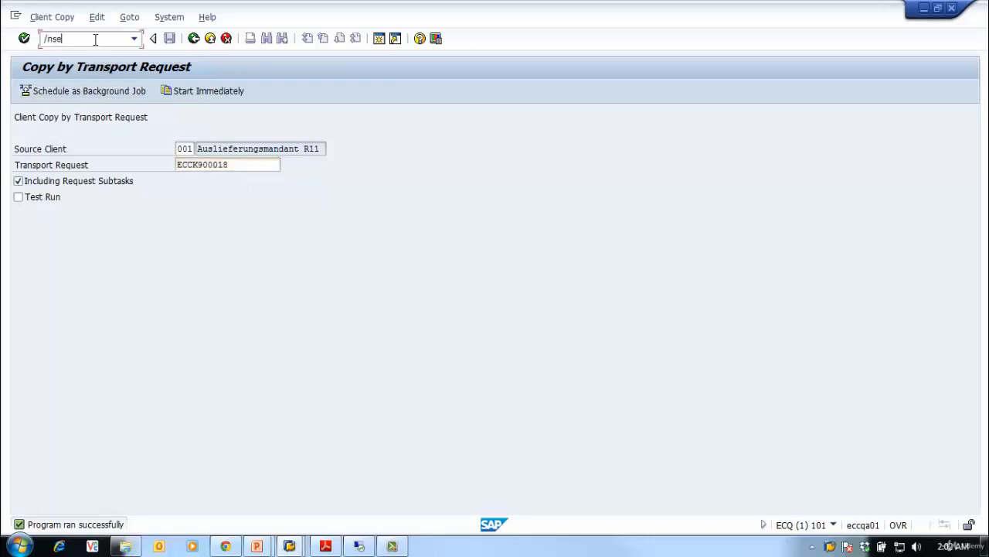
pyautogui.press('Return')
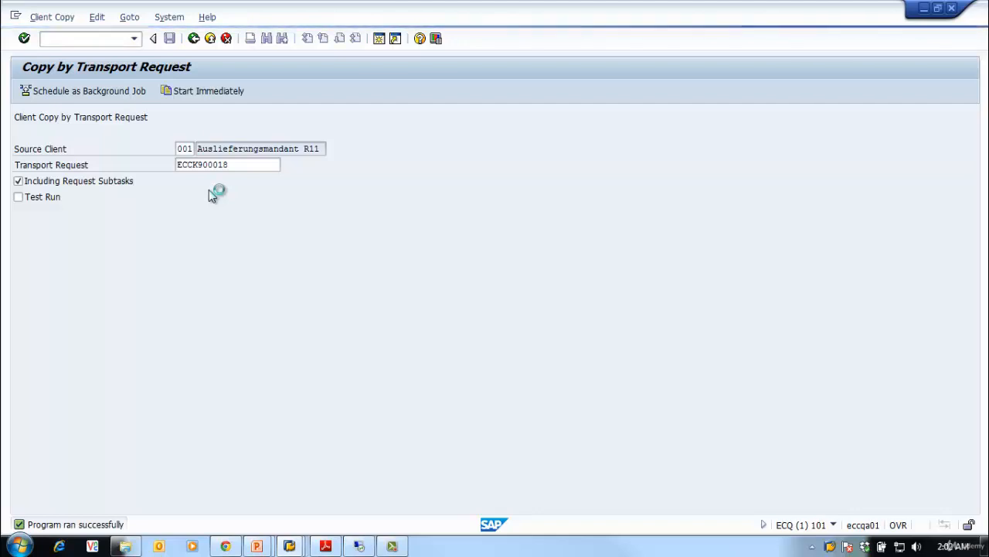
pyautogui.hotkey('ctrl', 'v')
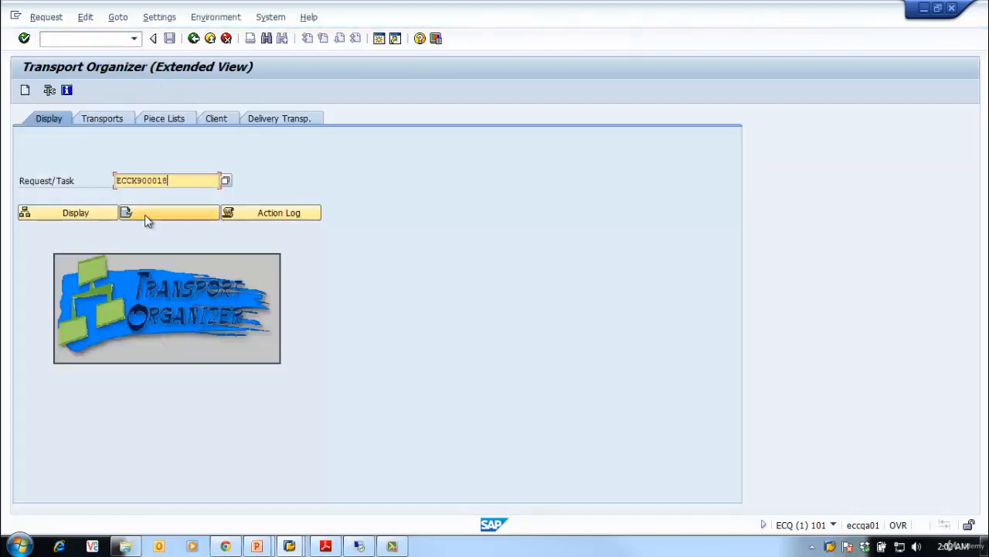
pyautogui.click(159, 215)
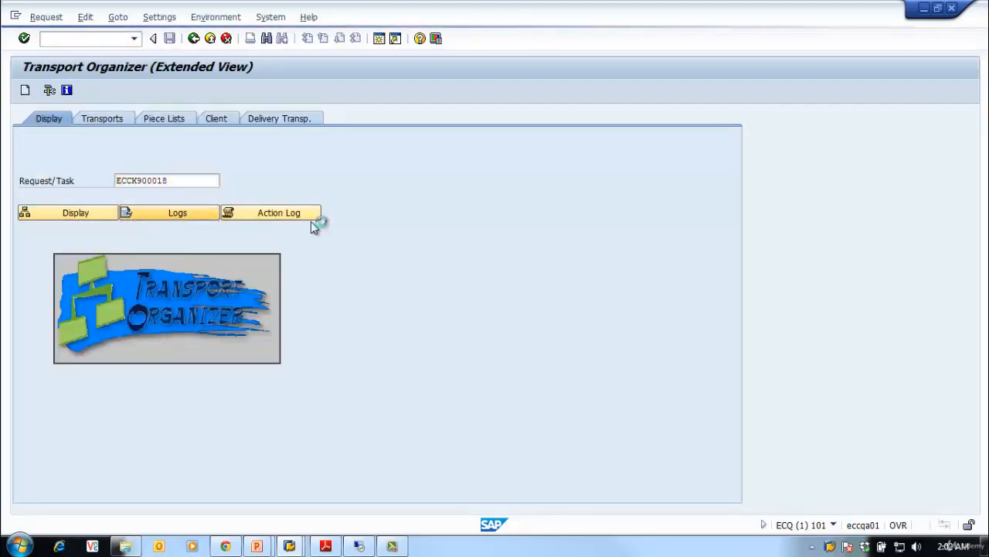
pyautogui.click(77, 212)
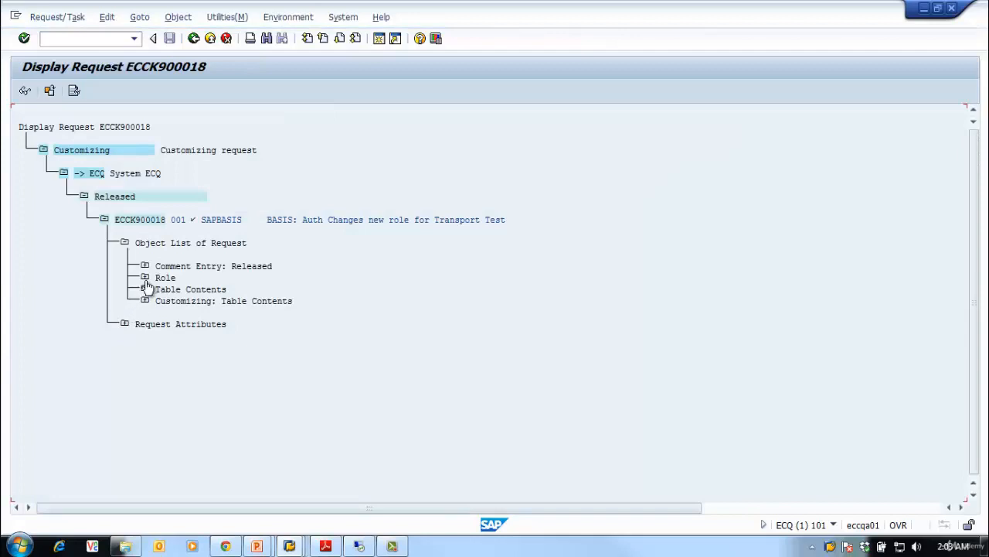
# Step: Expand the Role entry in the request's object list and copy the role name Z_BC_TRAINING_ROLE01
pyautogui.click(145, 277)
pyautogui.click(190, 306)
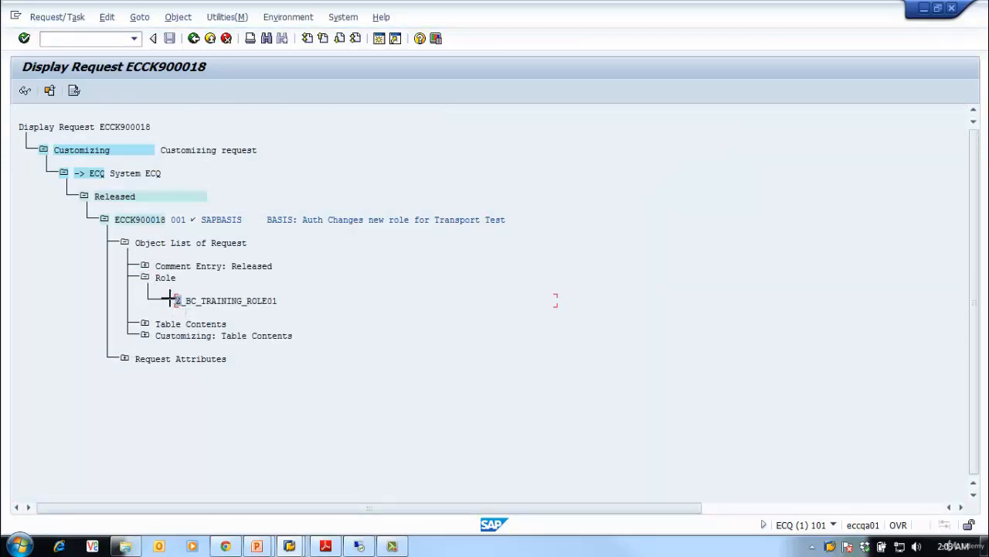
pyautogui.hotkey('ctrl', 'y')
pyautogui.moveTo(173, 297); pyautogui.dragTo(284, 305)
pyautogui.hotkey('ctrl', 'c')
# Step: Look up role Z_BC_TRAINING_ROLE01 in Role Maintenance, check its name text, and leave the transaction
pyautogui.press('Return')
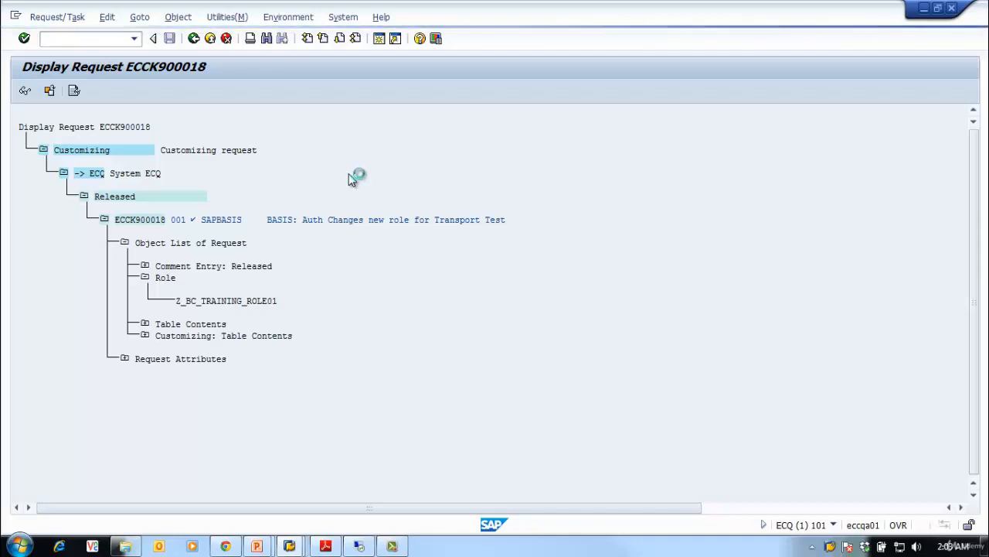
pyautogui.hotkey('ctrl', 'v')
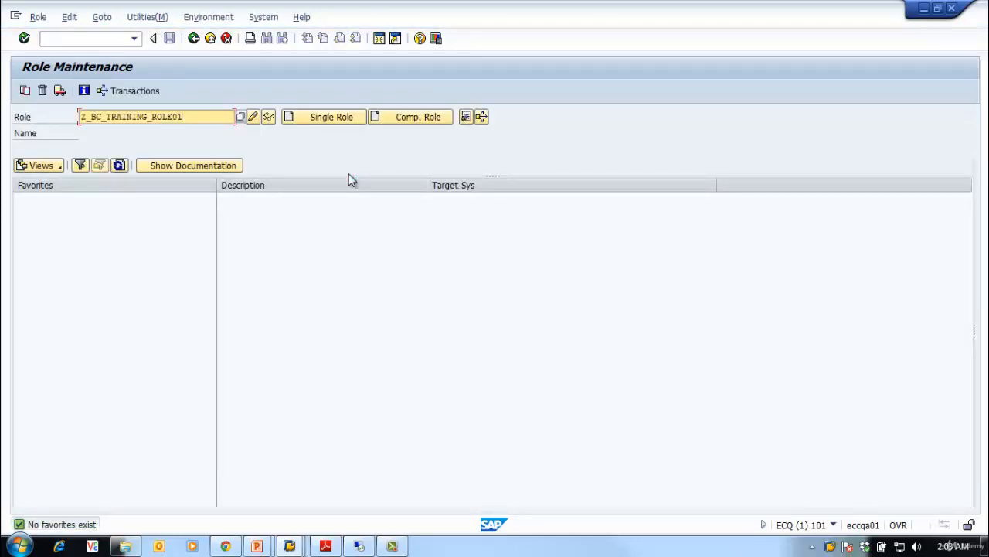
pyautogui.press('Return')
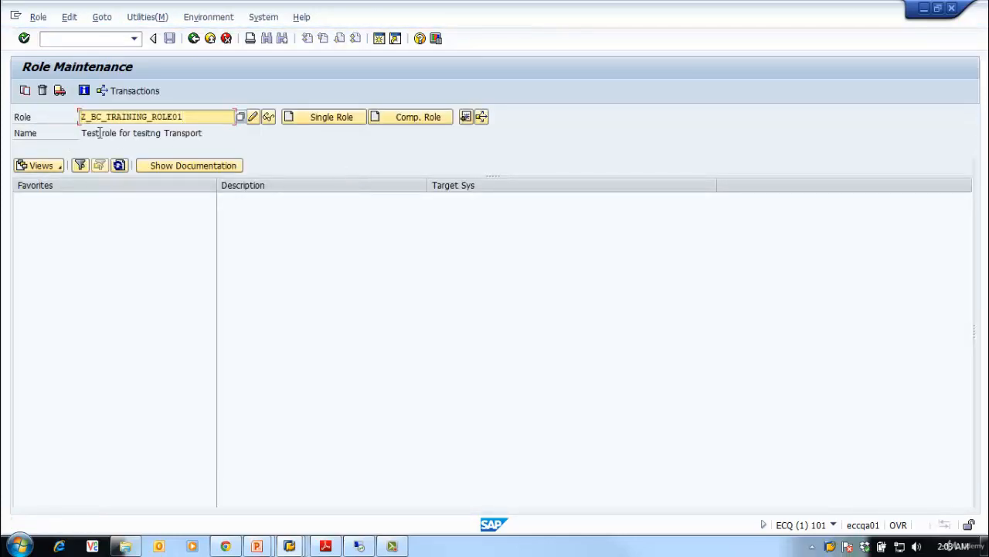
pyautogui.moveTo(207, 134); pyautogui.dragTo(40, 121)
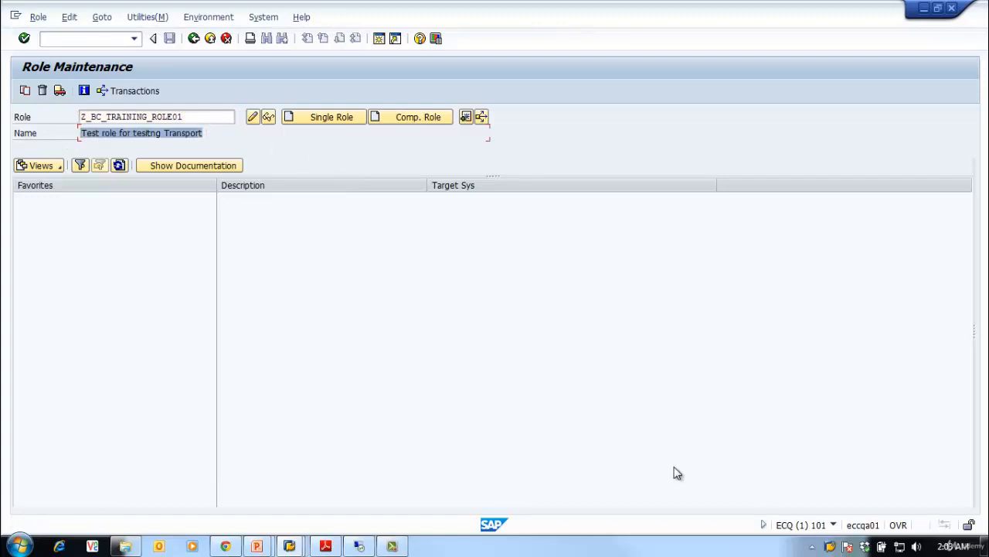
pyautogui.click(195, 40)
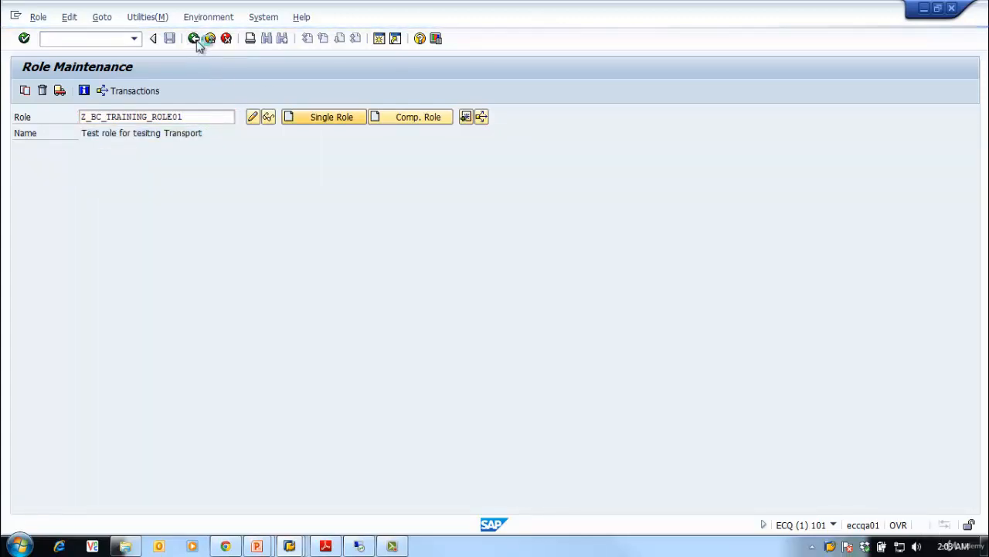